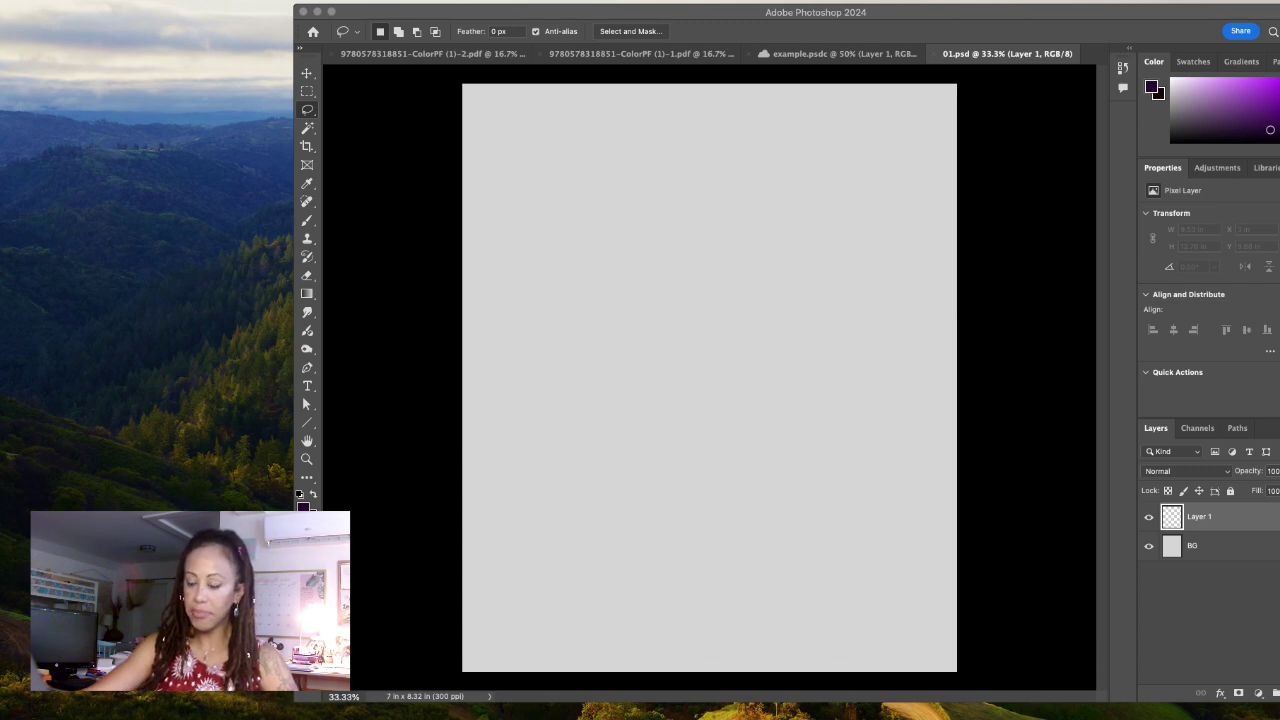
- Resize the canvas to 10 × 8 inches, anchored bottom-centre, accepting the clipping warning
key("super+Tab")
left_click_drag(293, 300, 107, 300)
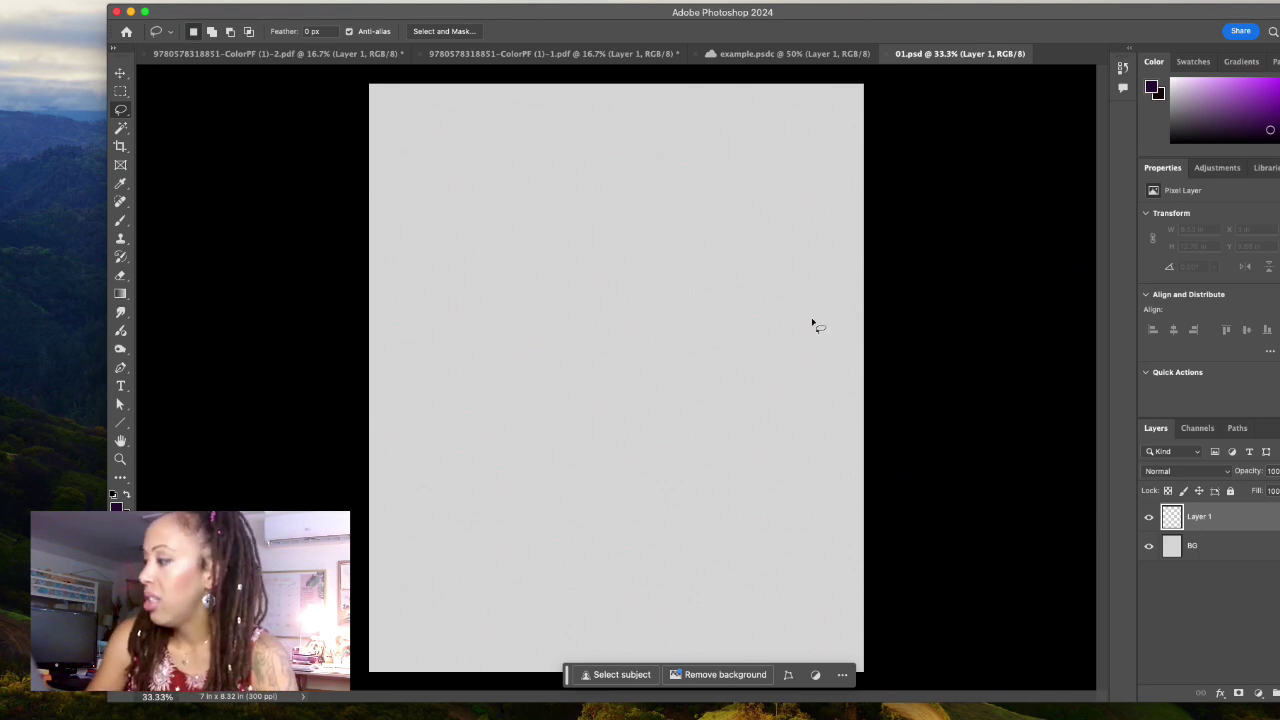
left_click(196, 4)
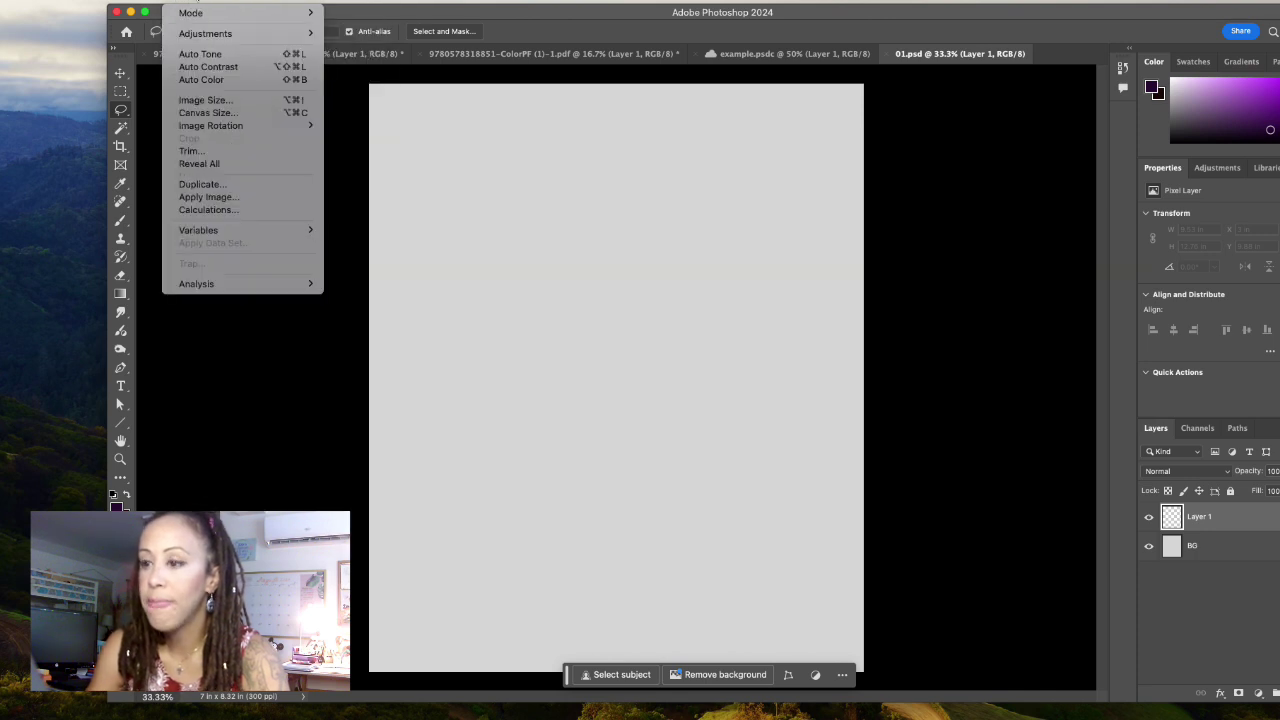
left_click(207, 112)
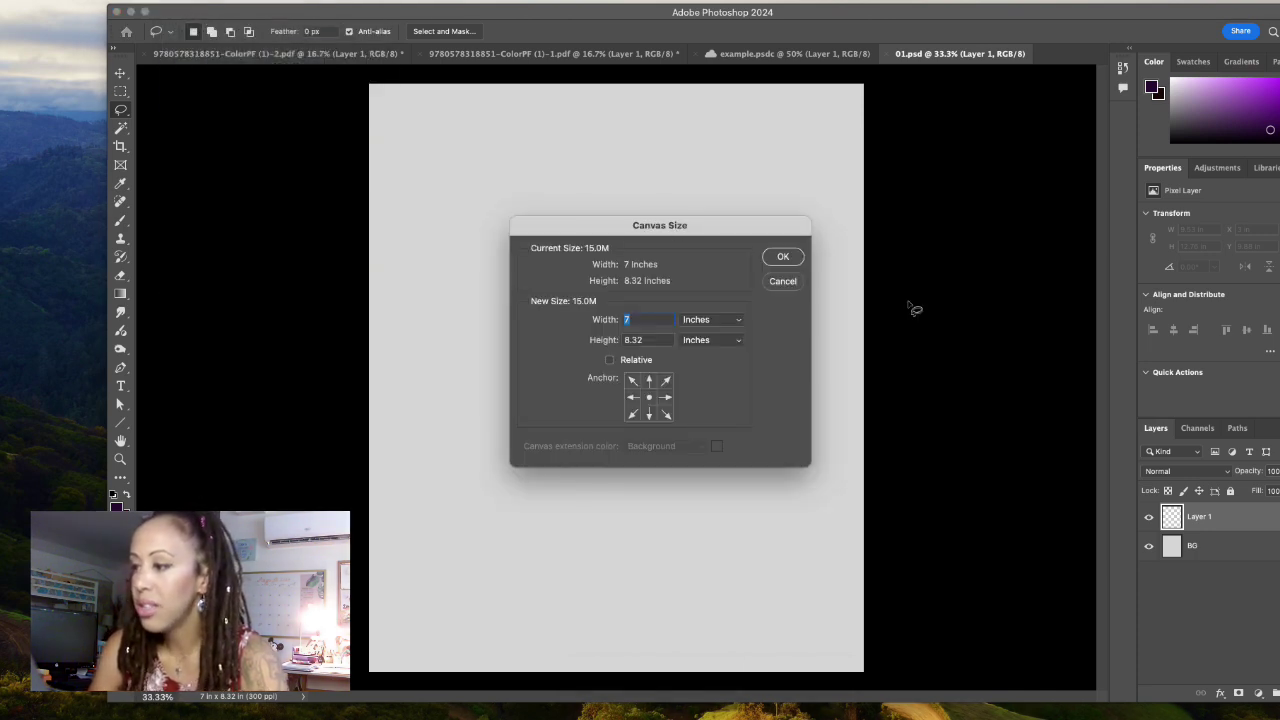
type("10")
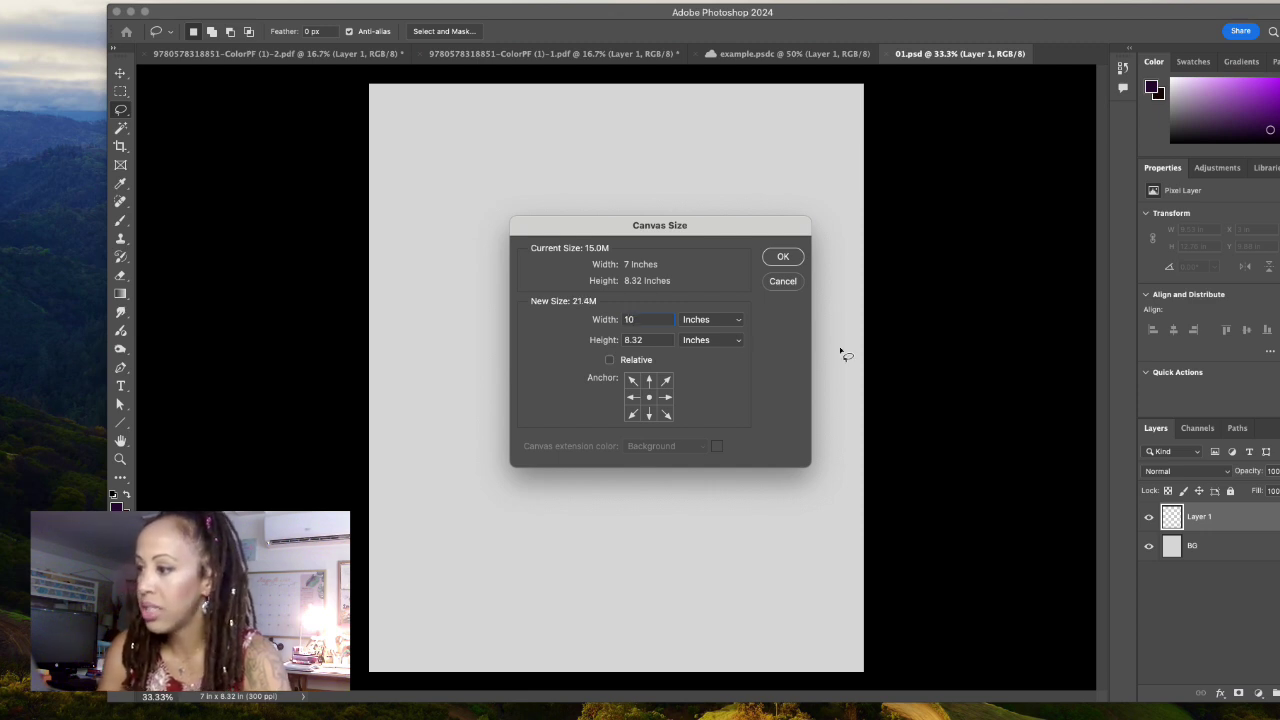
key("Tab")
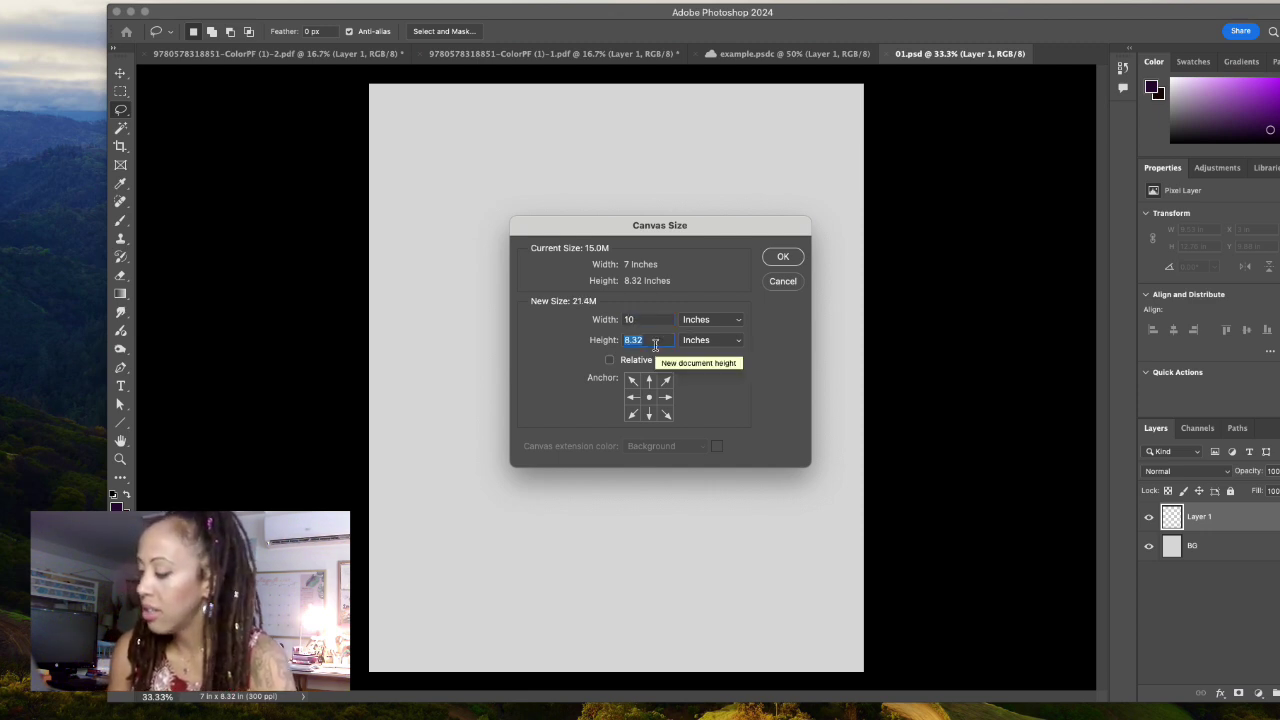
type("8")
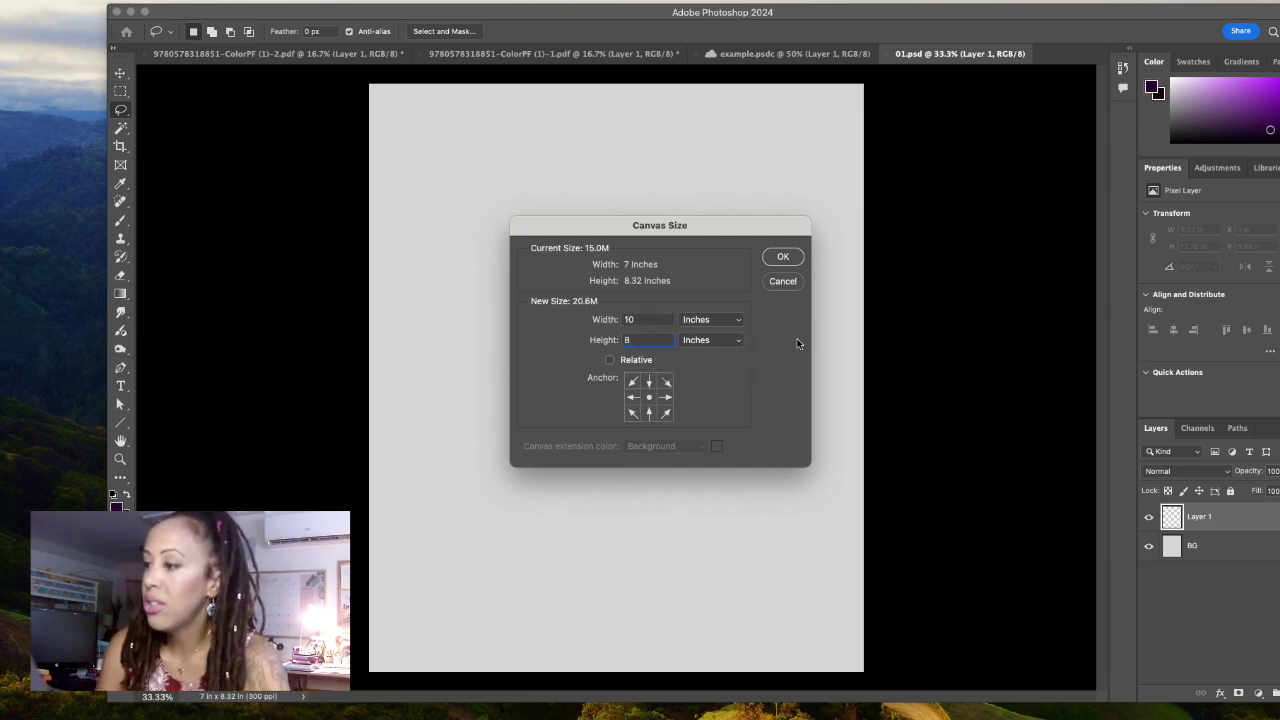
left_click(647, 410)
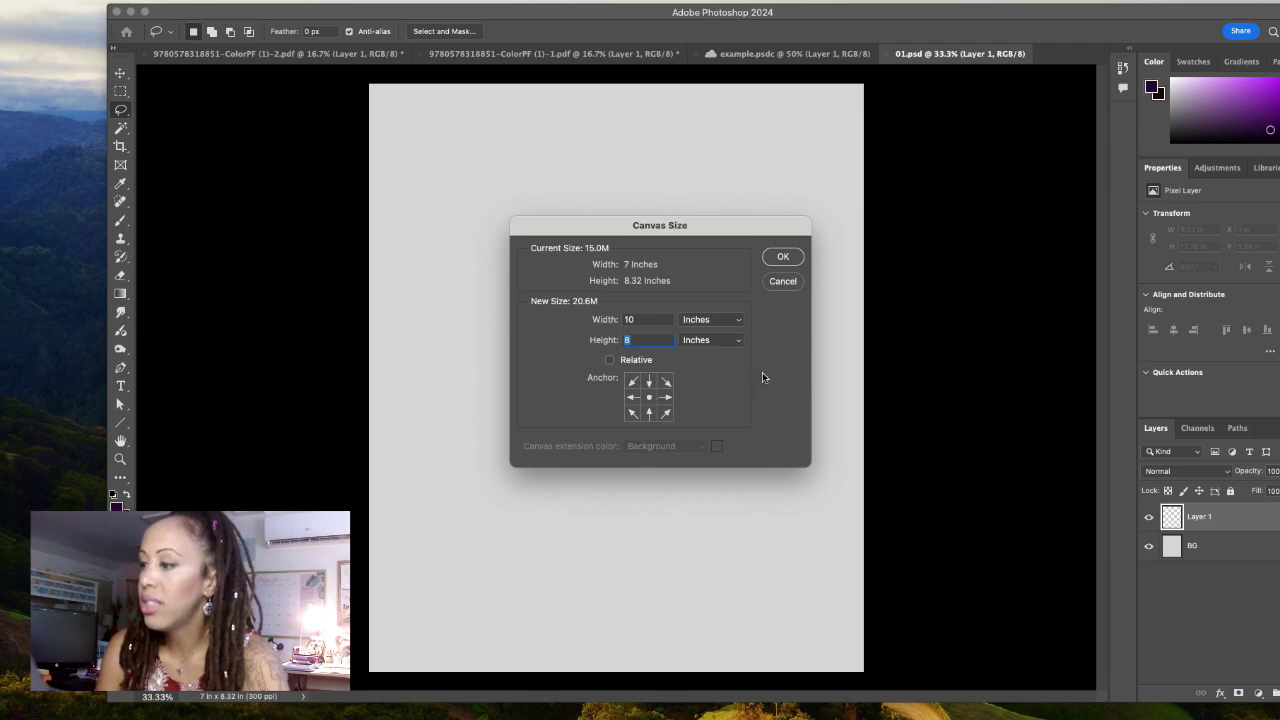
left_click(783, 256)
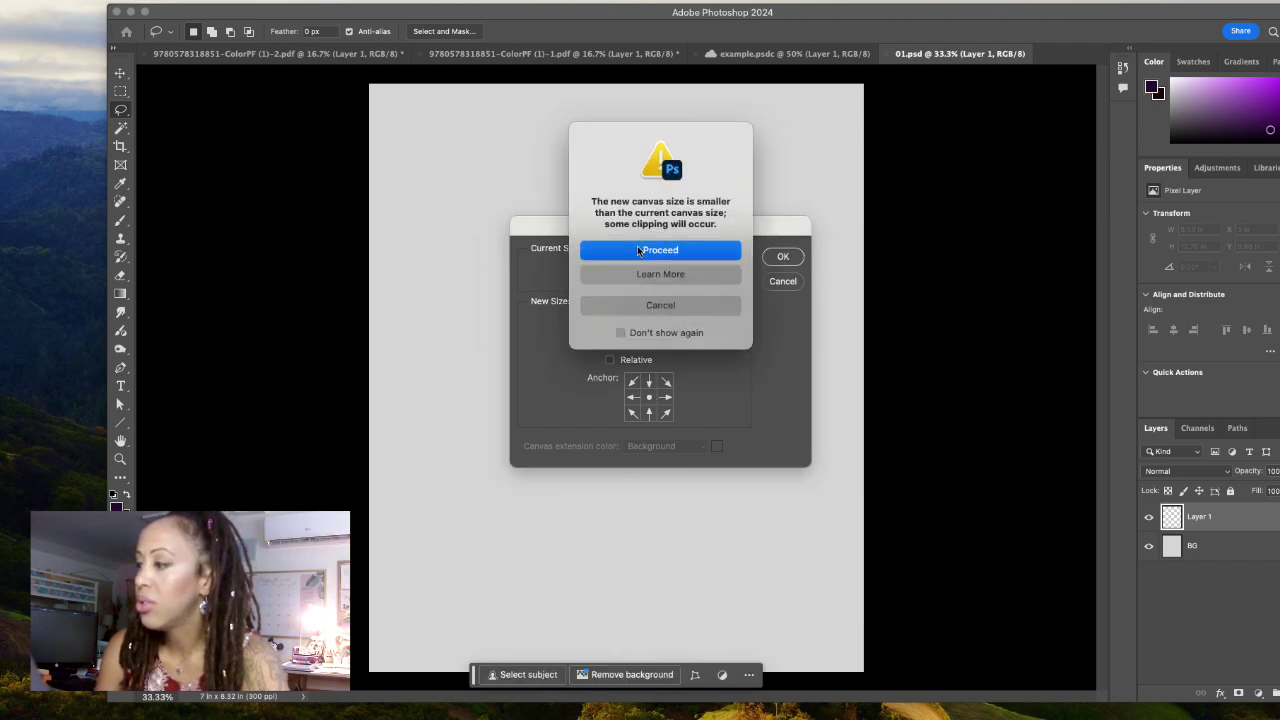
left_click(639, 250)
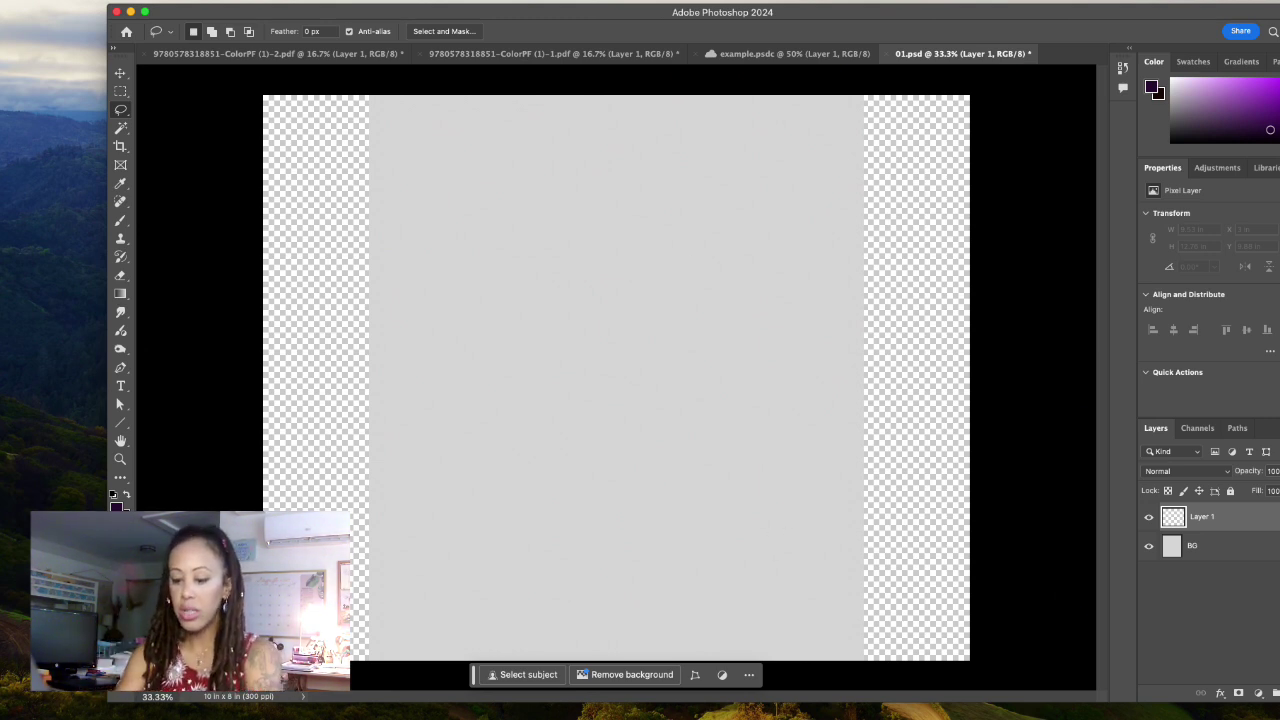
- Fill the BG layer with the sampled canvas grey, then lock BG and reselect Layer 1
key("ctrl+a")
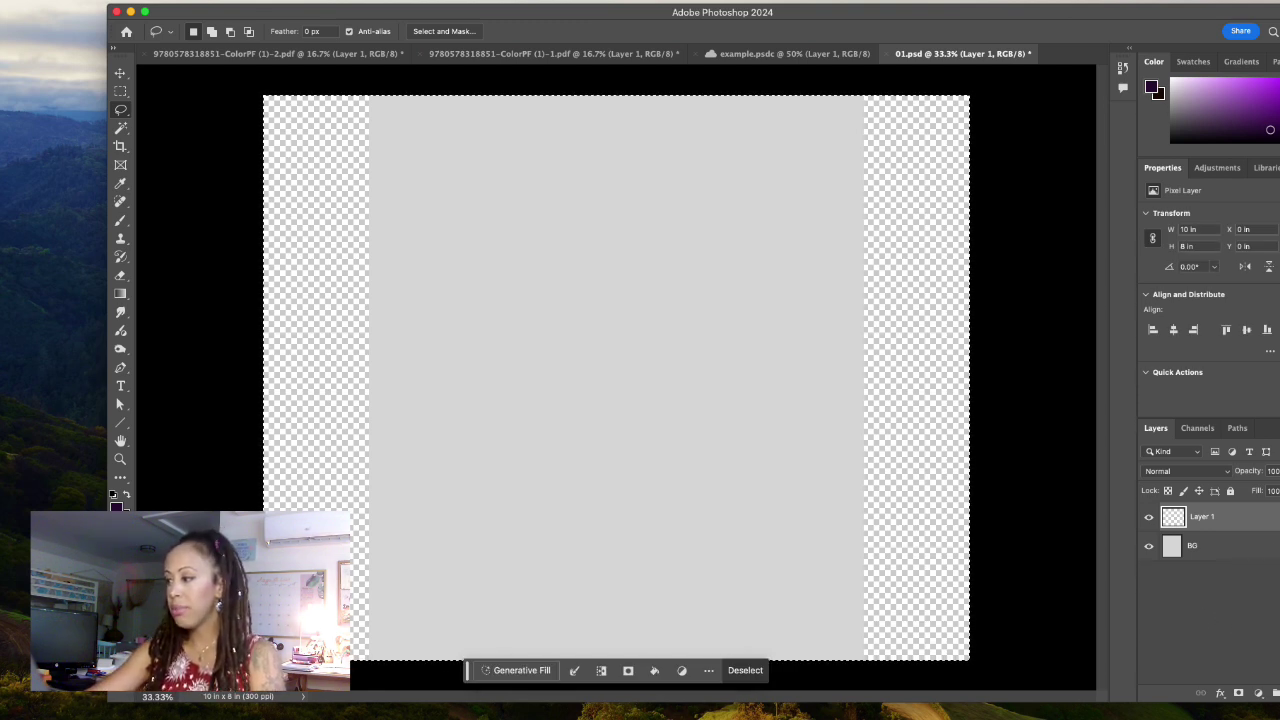
left_click(1252, 547)
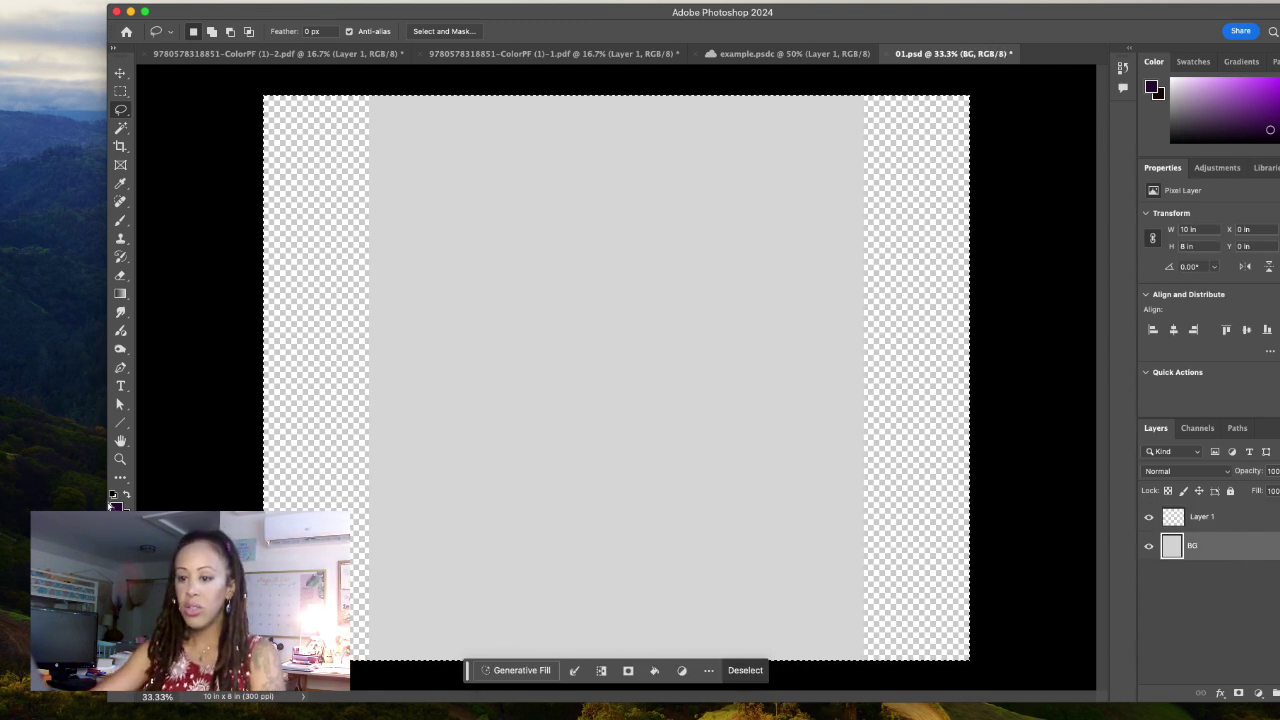
left_click(118, 507)
left_click(682, 400)
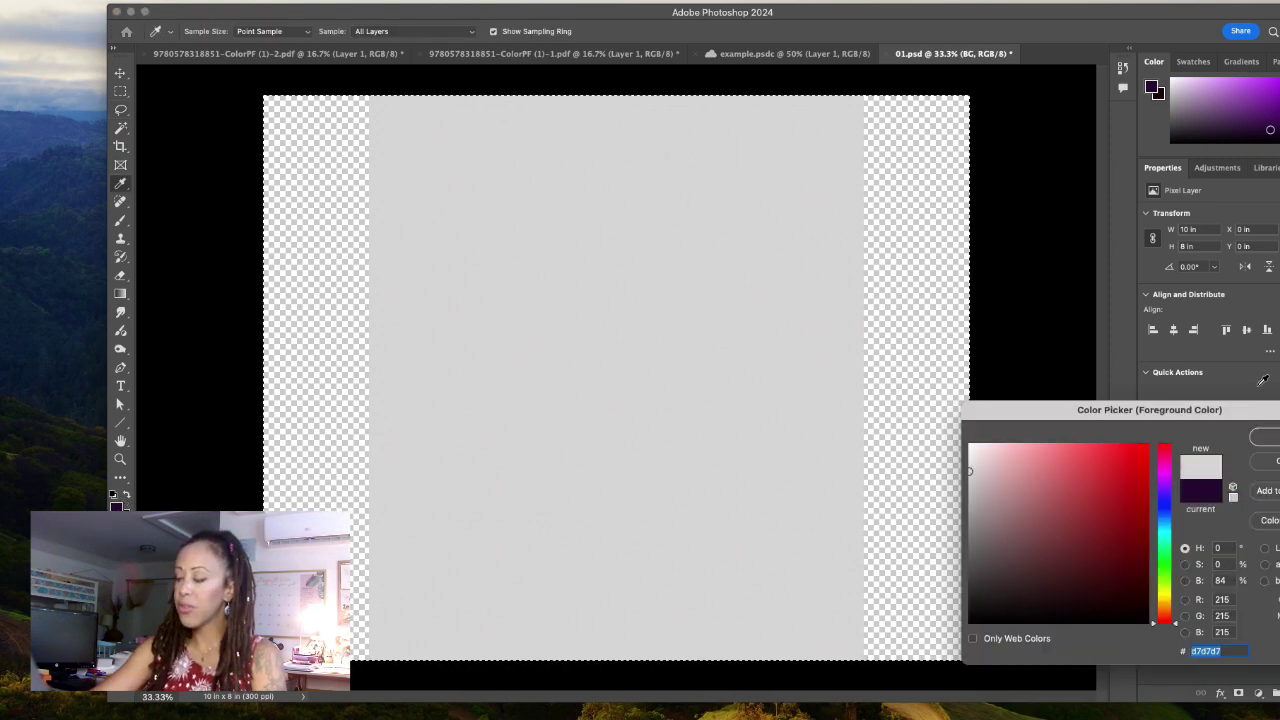
key("Return")
key("alt+BackSpace")
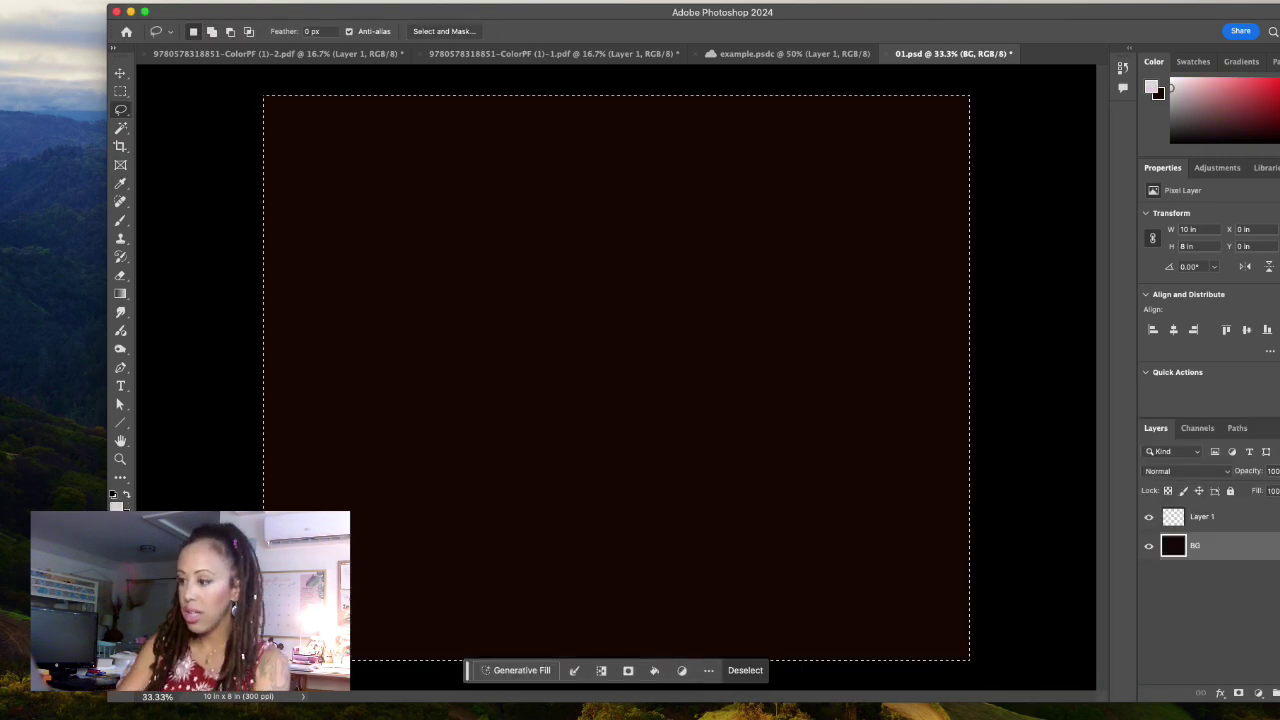
key("super+z")
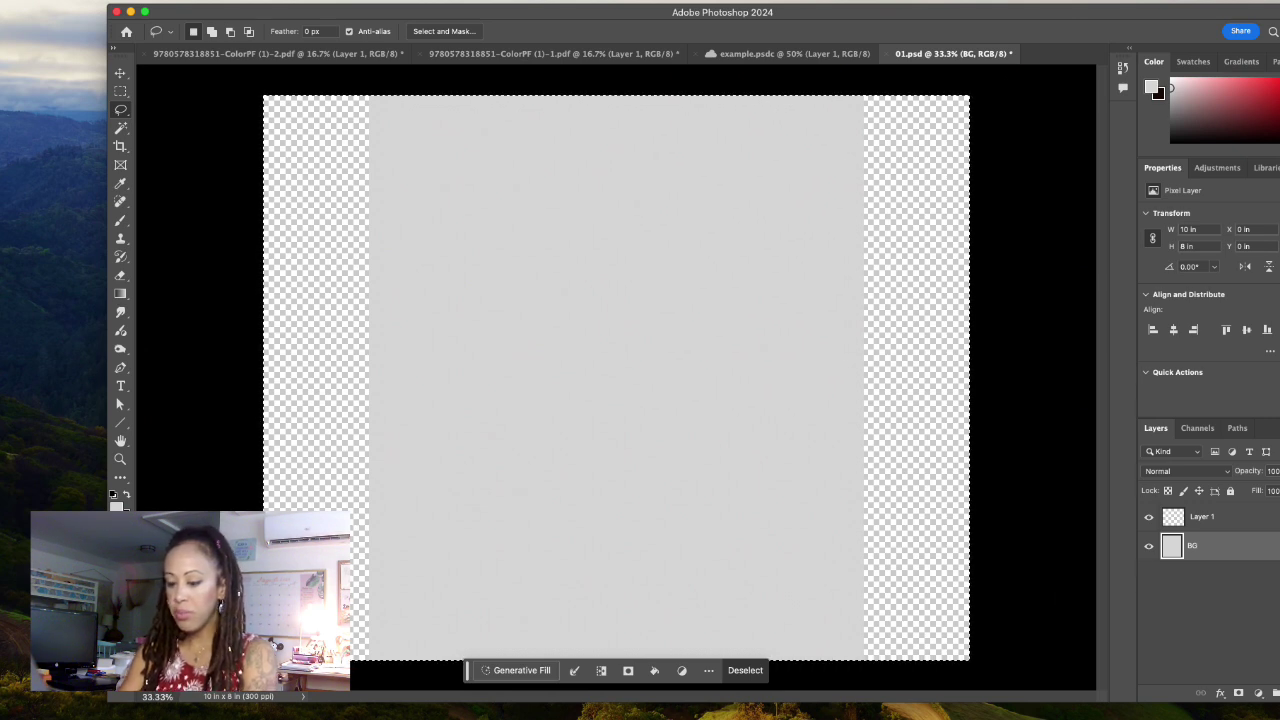
key("alt+BackSpace")
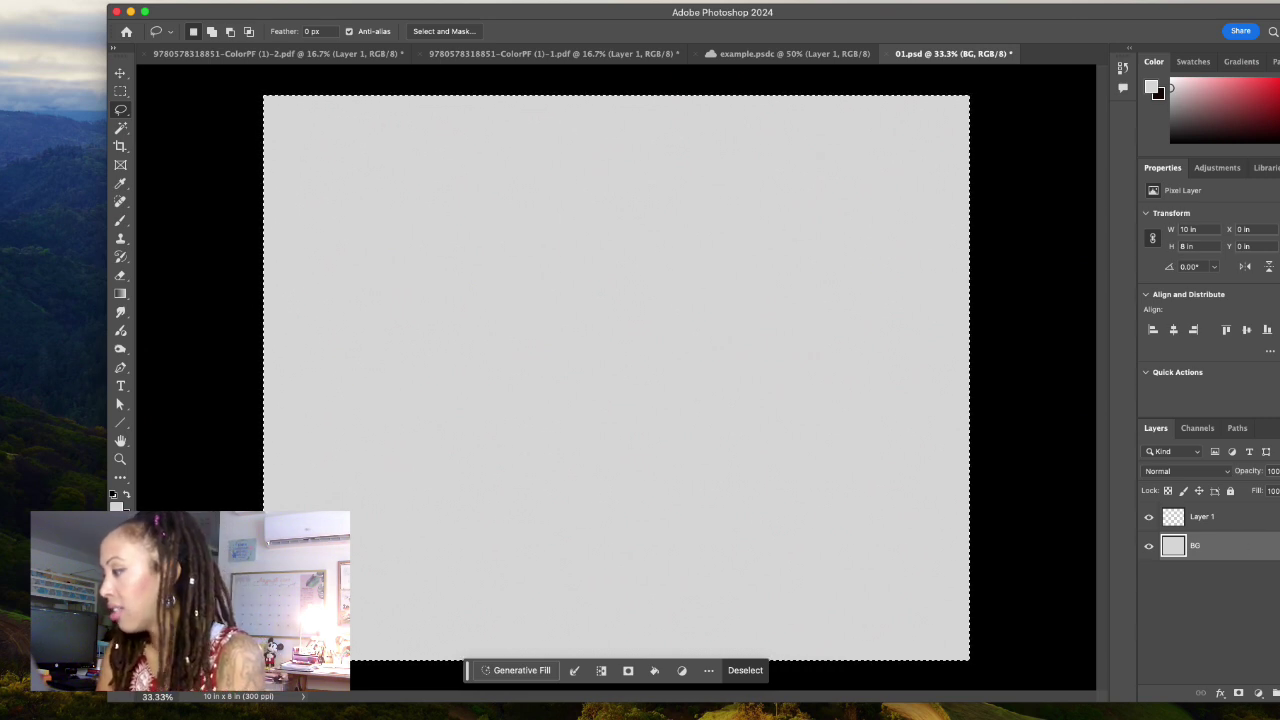
left_click(1230, 491)
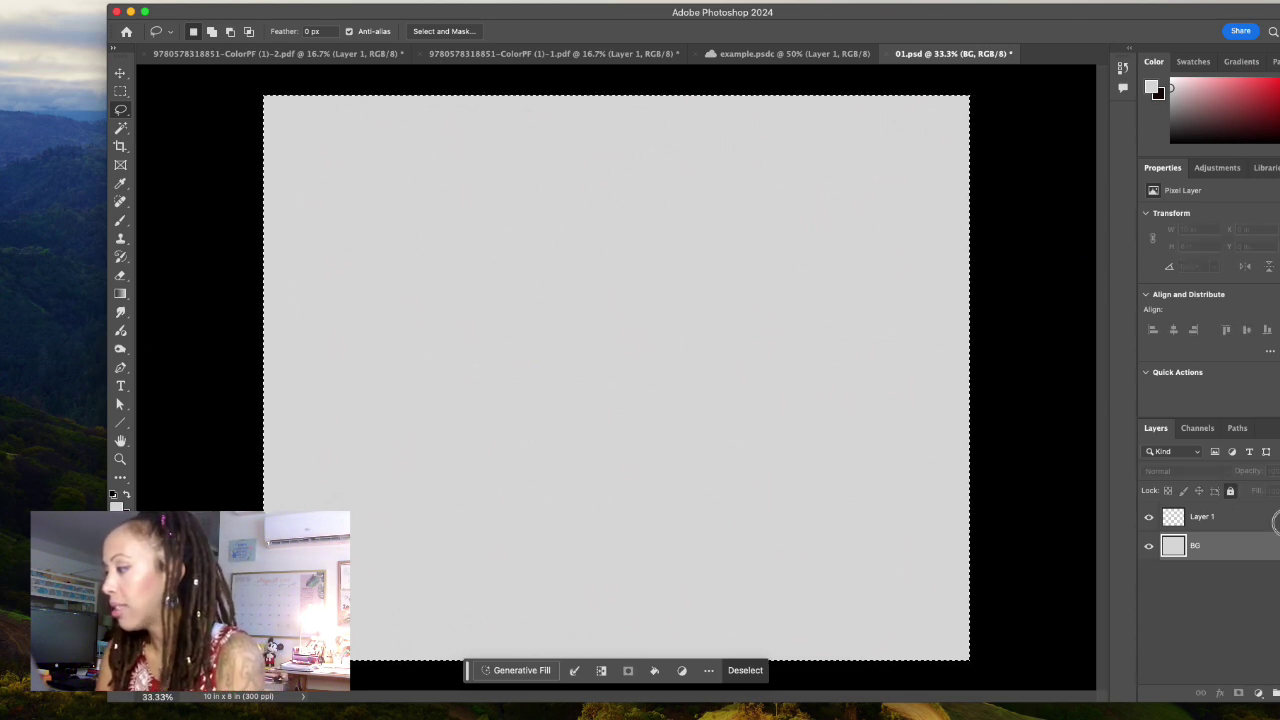
left_click(1202, 516)
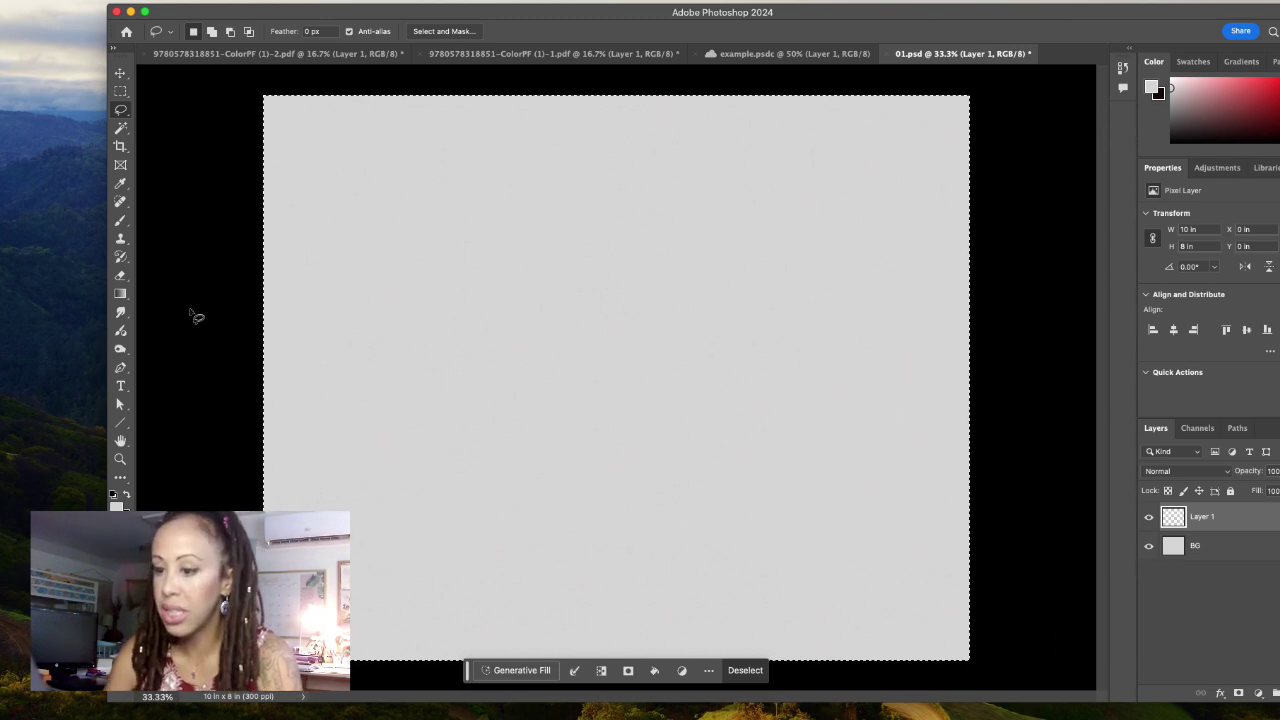
- Fit the 10 × 8 inch canvas to the window with the Zoom tool's Fit Screen
left_click(119, 459)
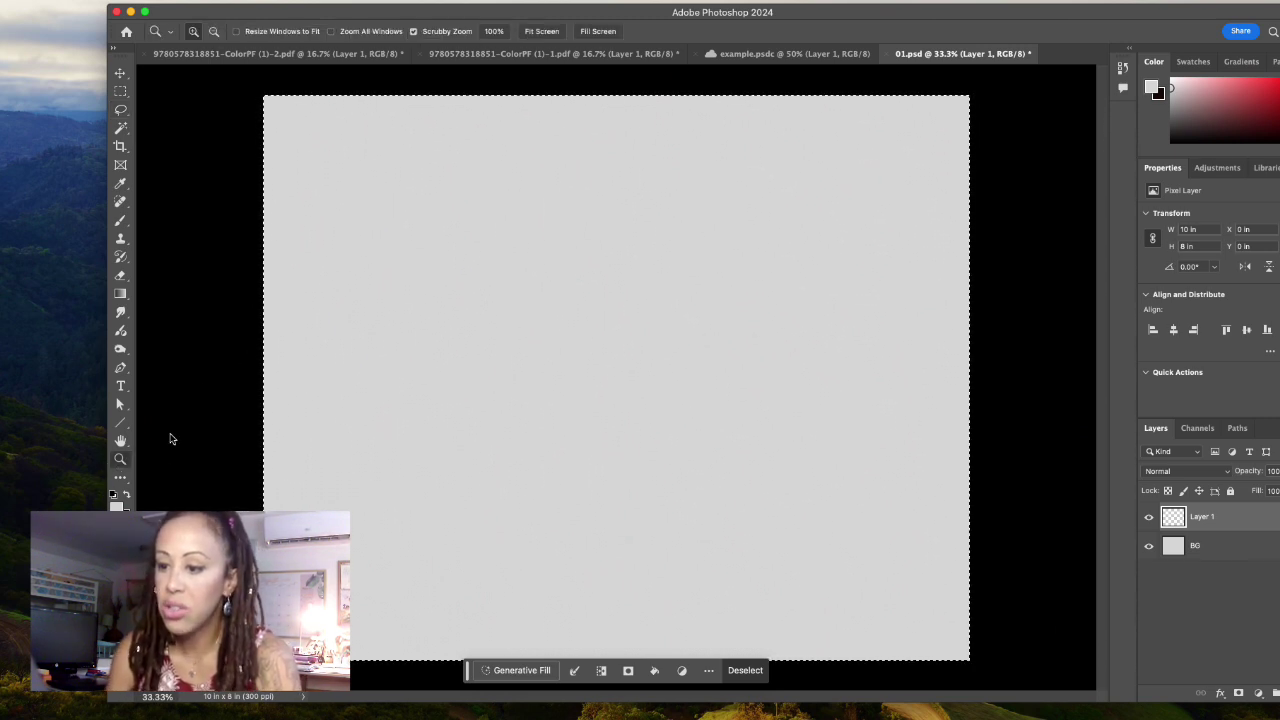
left_click(540, 31)
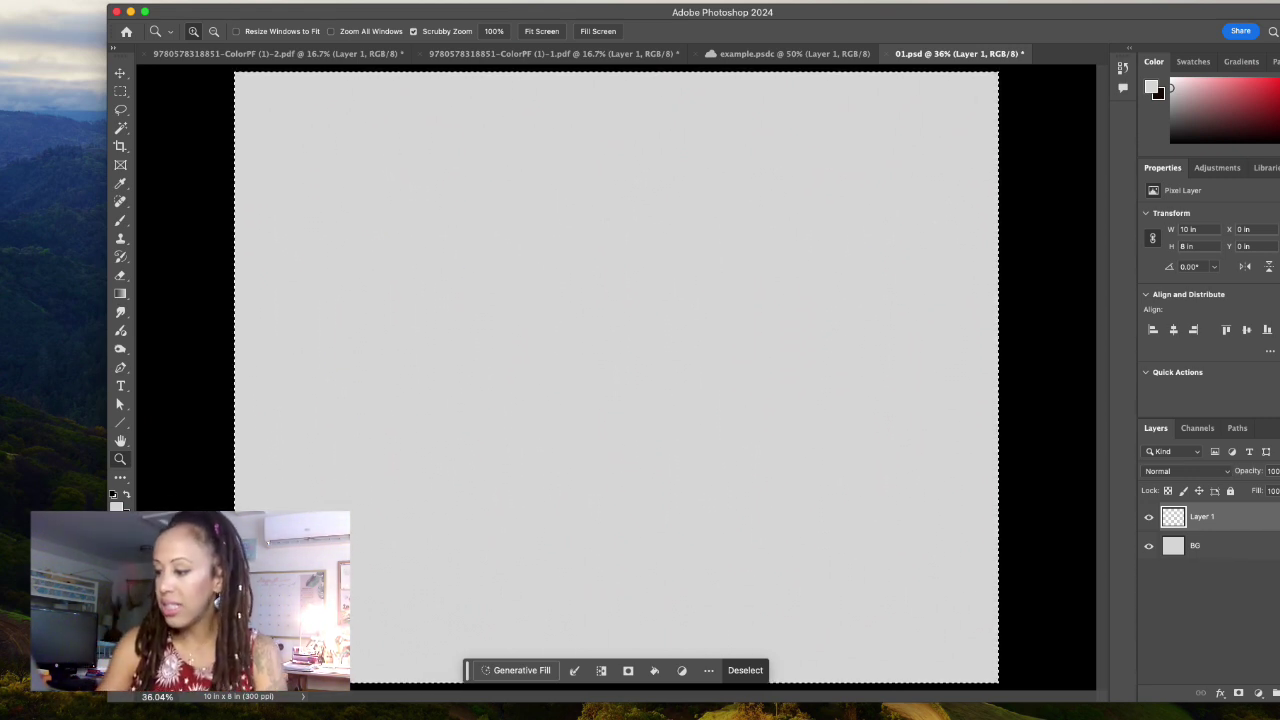
- Deselect the canvas, leaving the plain grey 01.psd with empty Layer 1 above BG
key("super+d")
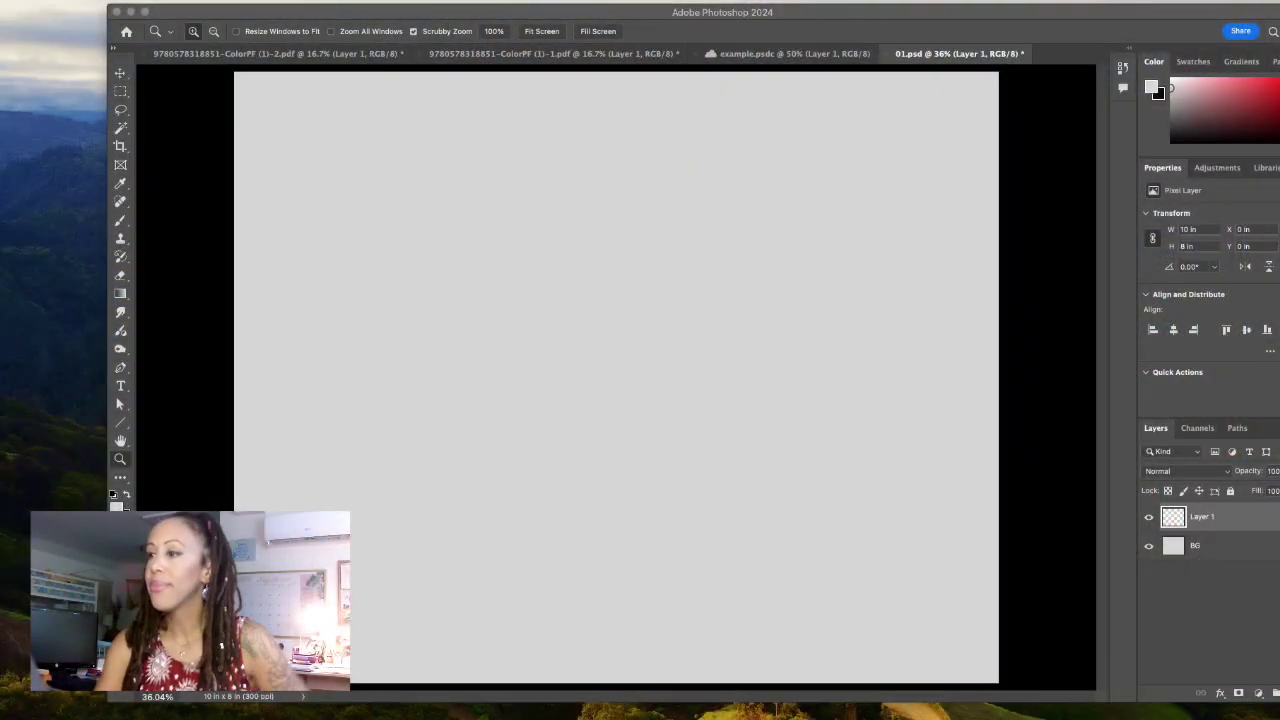
key("super+a")
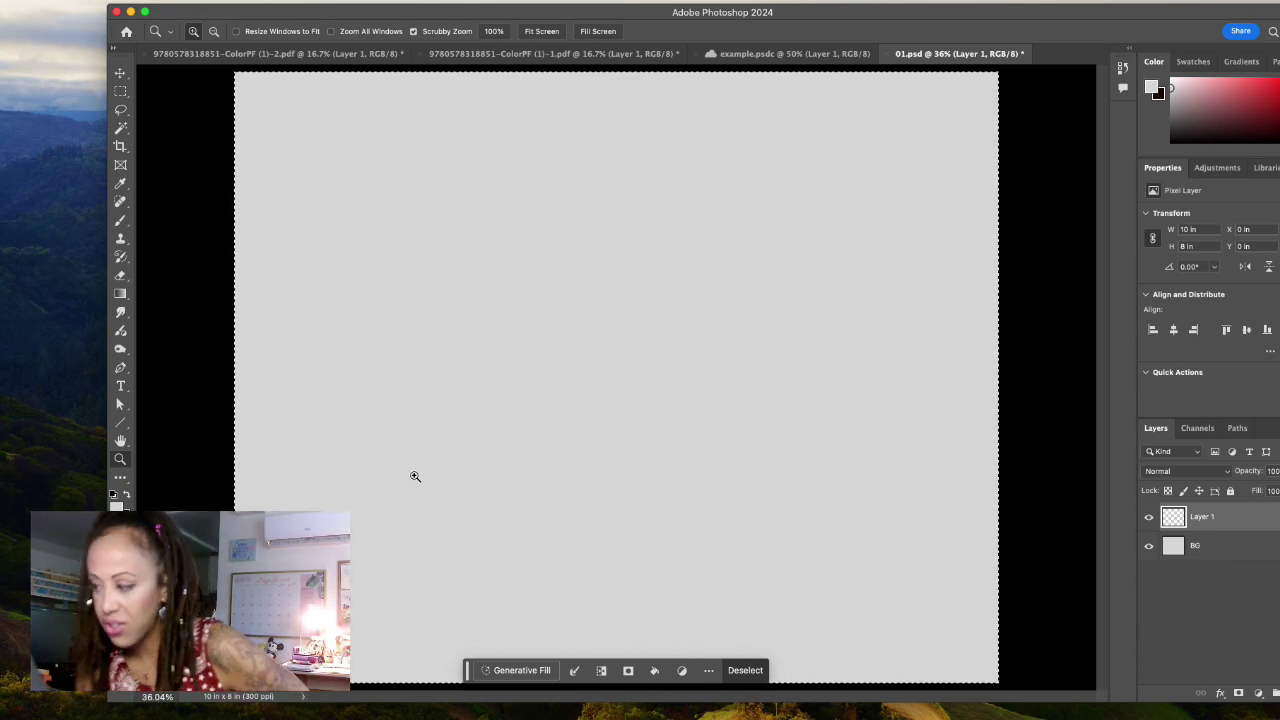
key("super+d")
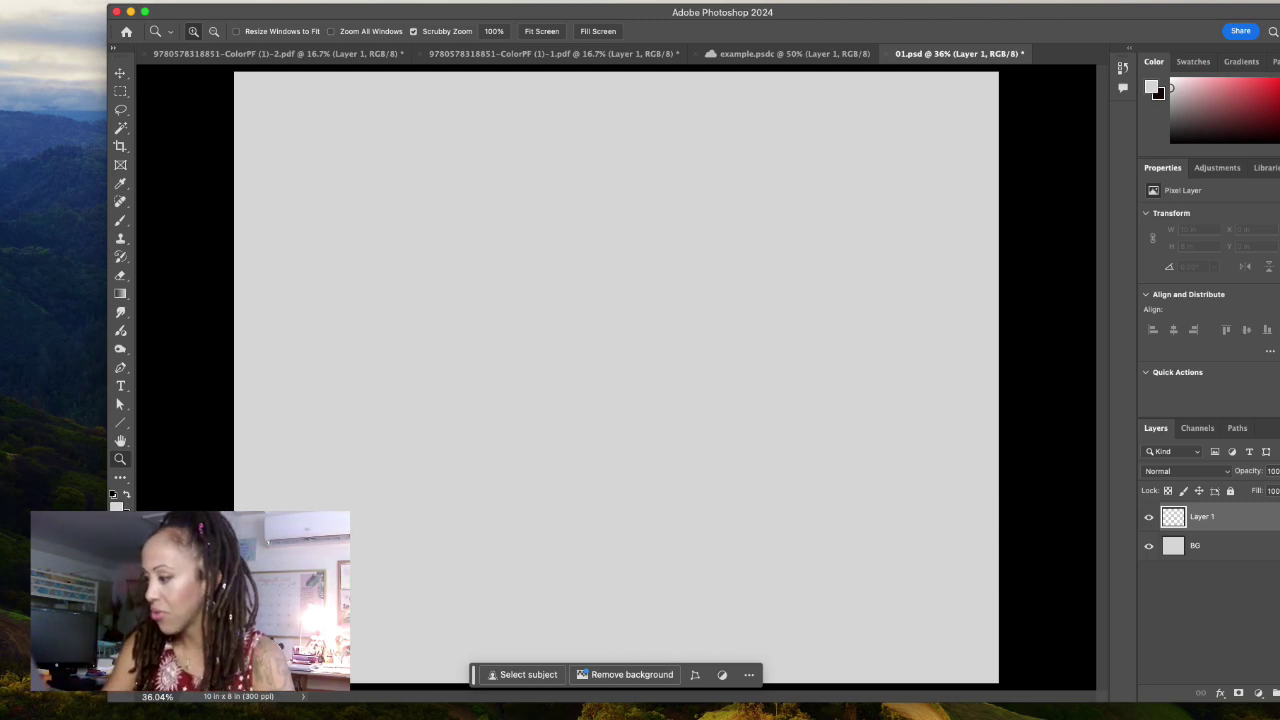
key("super+Tab")
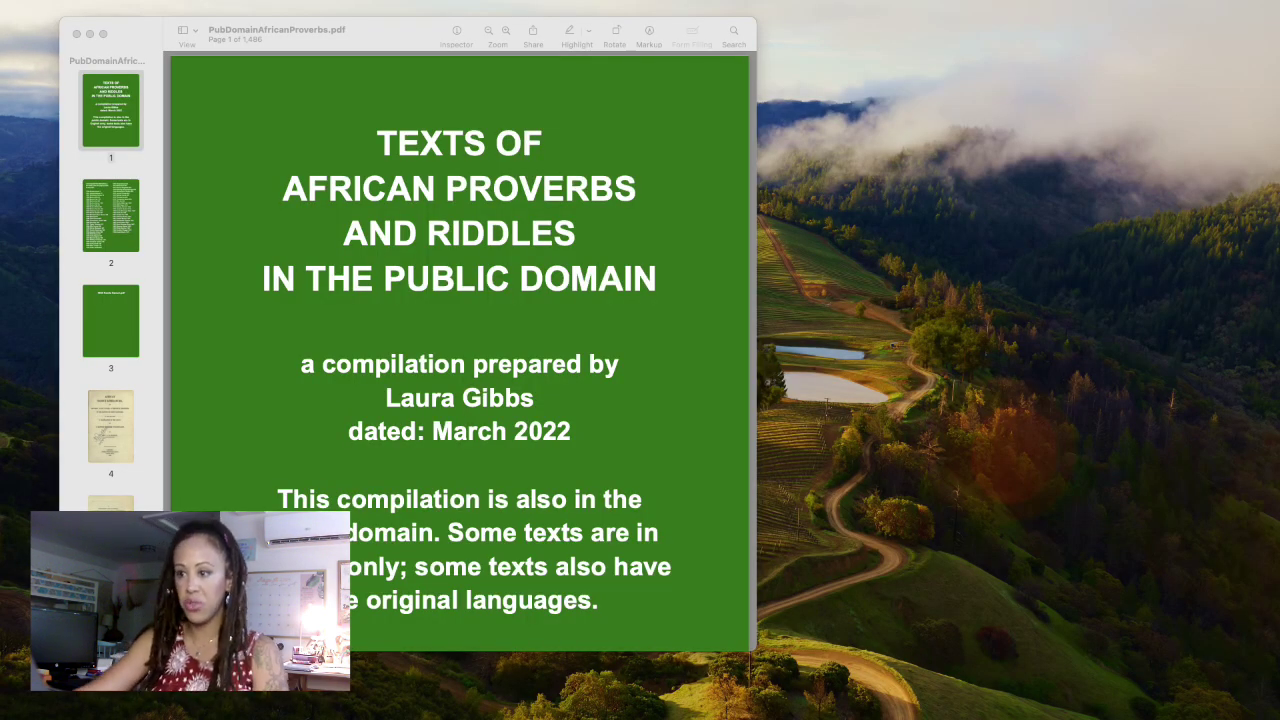
- Bring the proverbs PDF forward and page through to page 7, listing proverbs 28–40
left_click(724, 566)
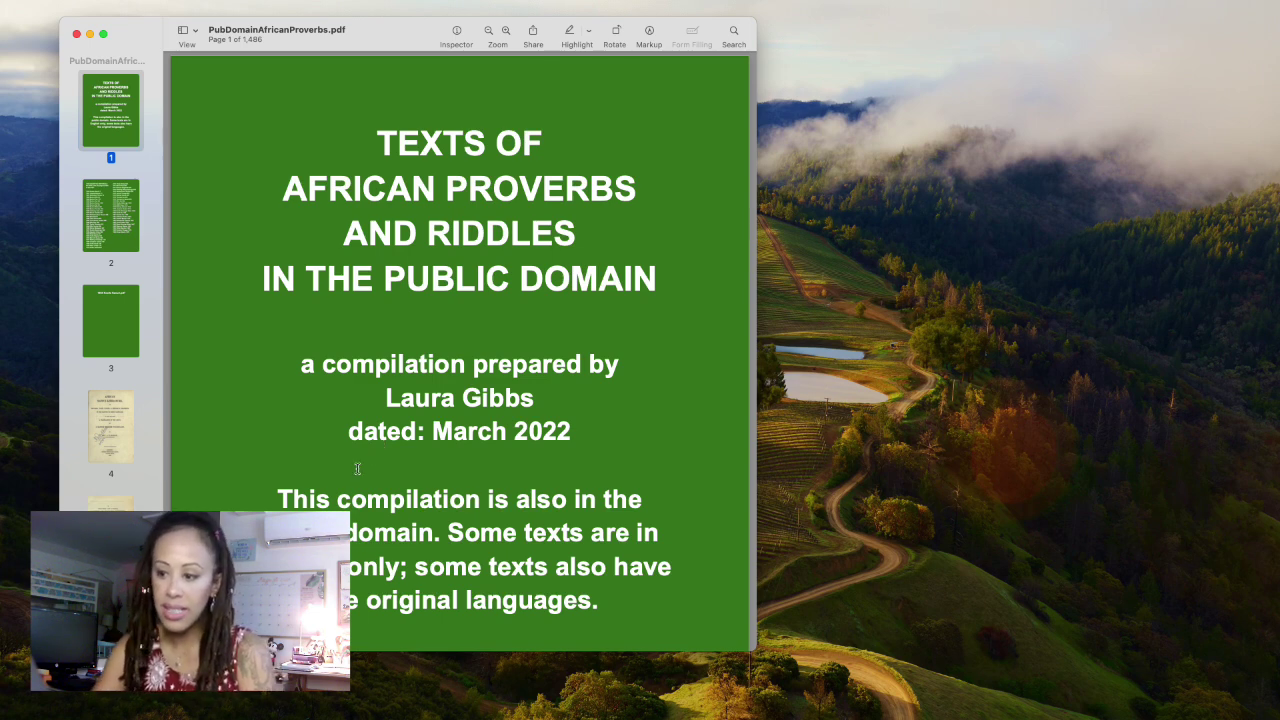
left_click(126, 433)
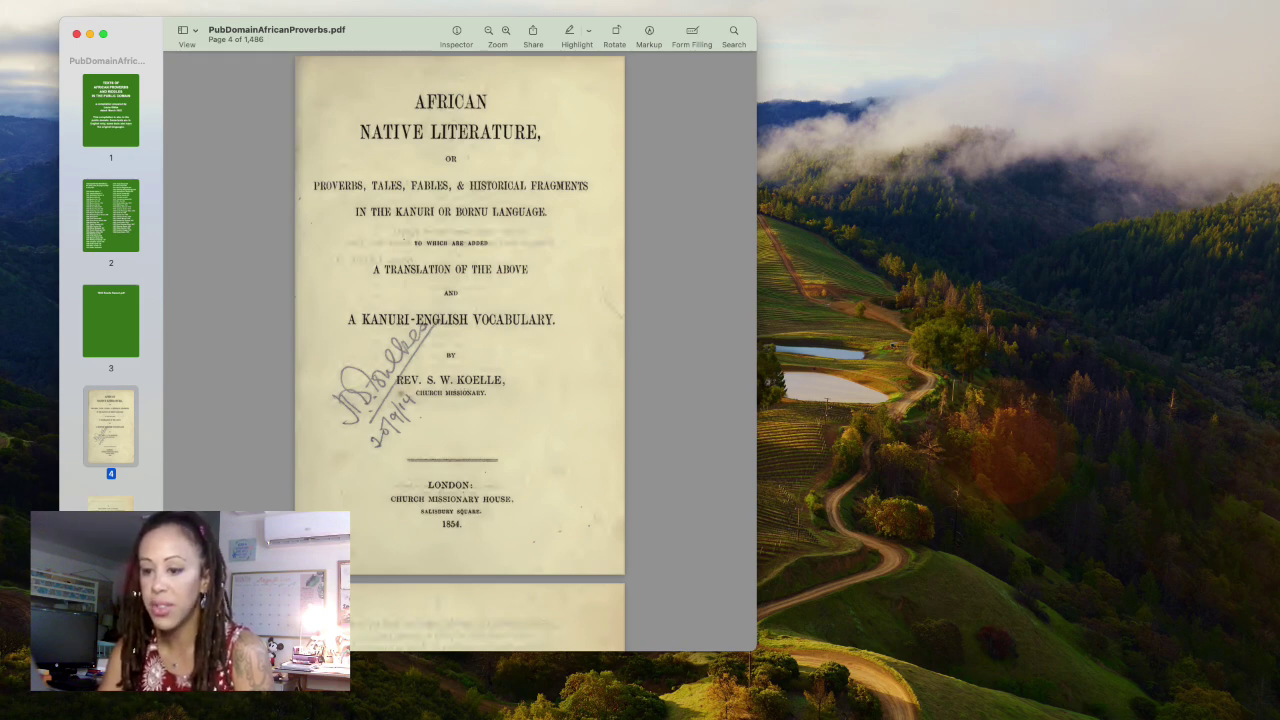
key("Down")
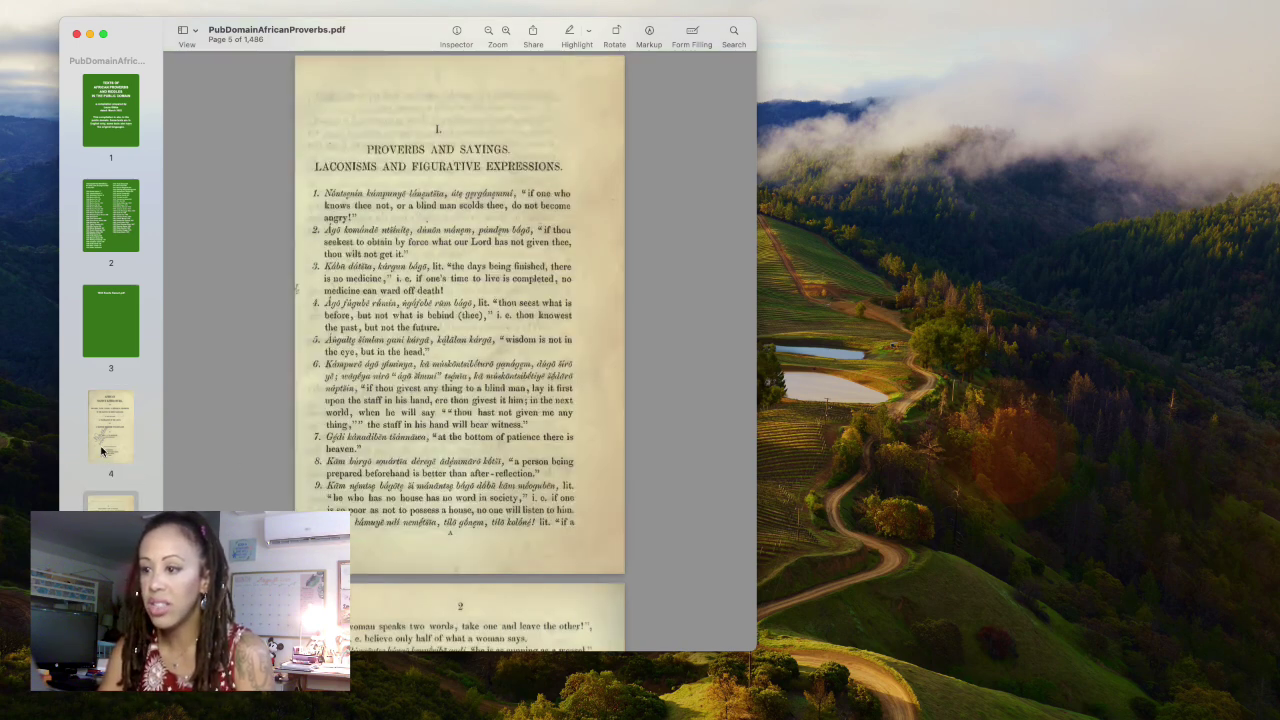
scroll(101, 451, "down", 3)
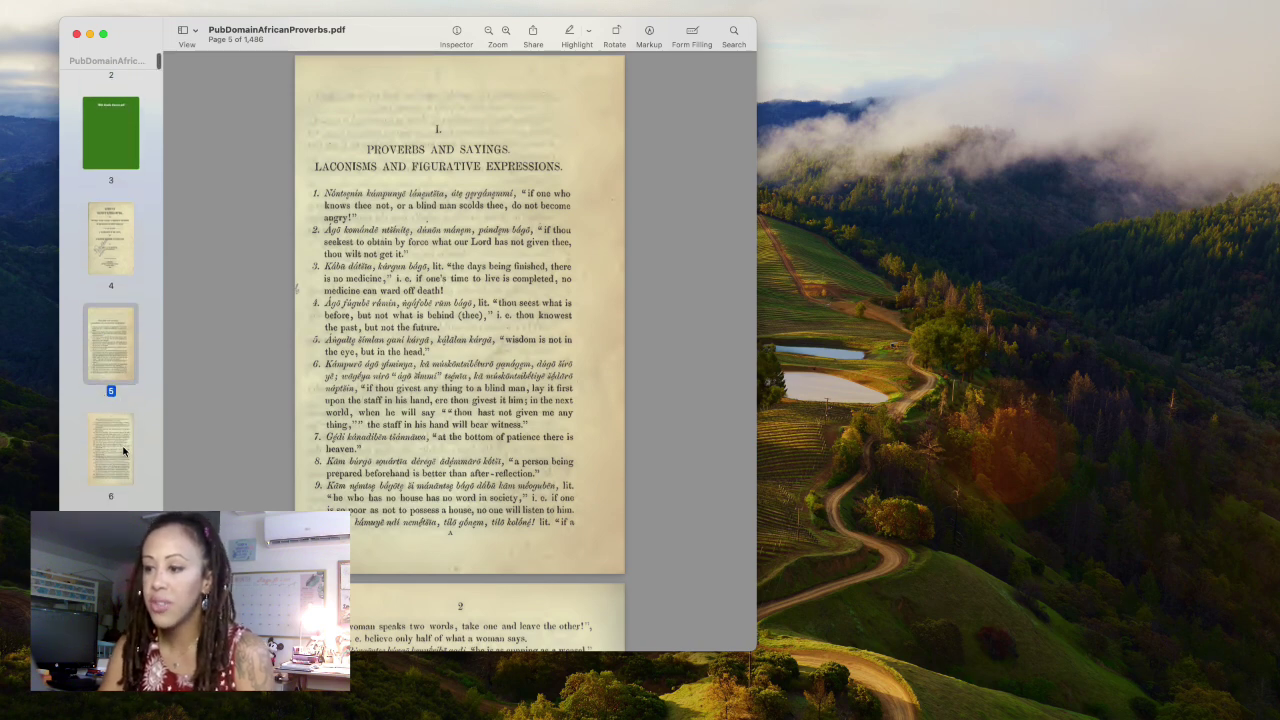
left_click(113, 453)
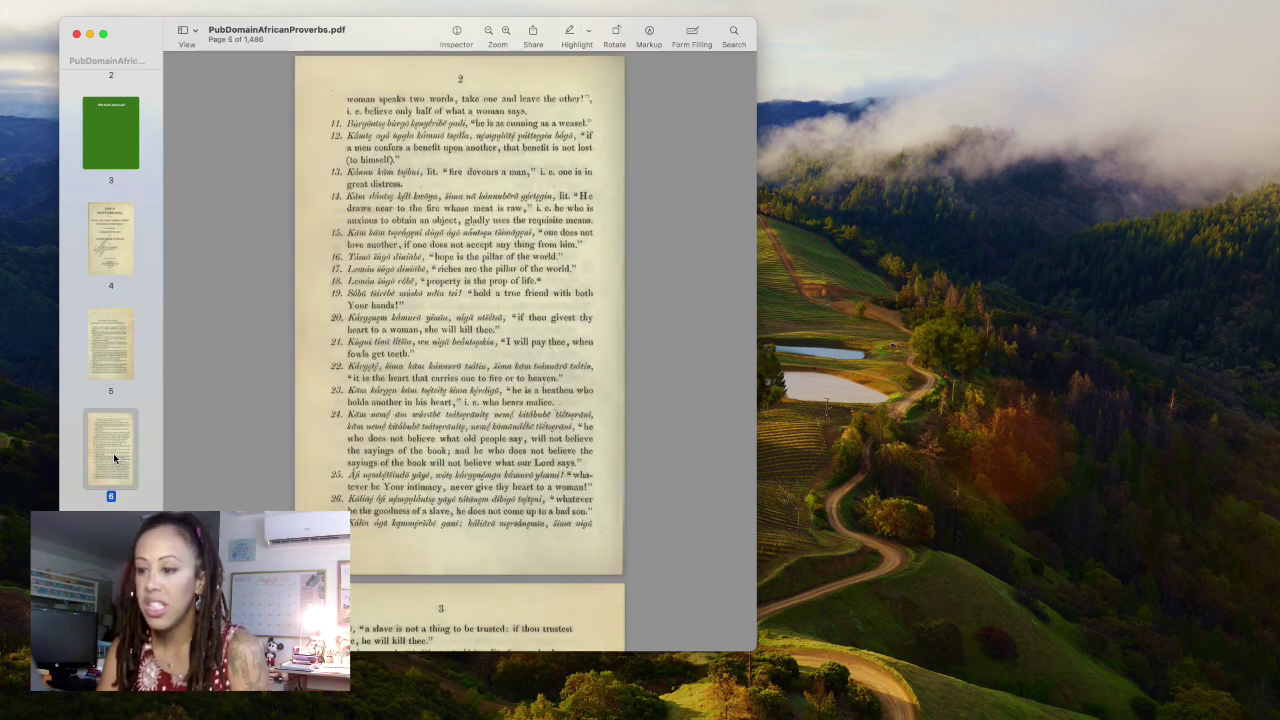
scroll(113, 453, "down", 3)
left_click(113, 457)
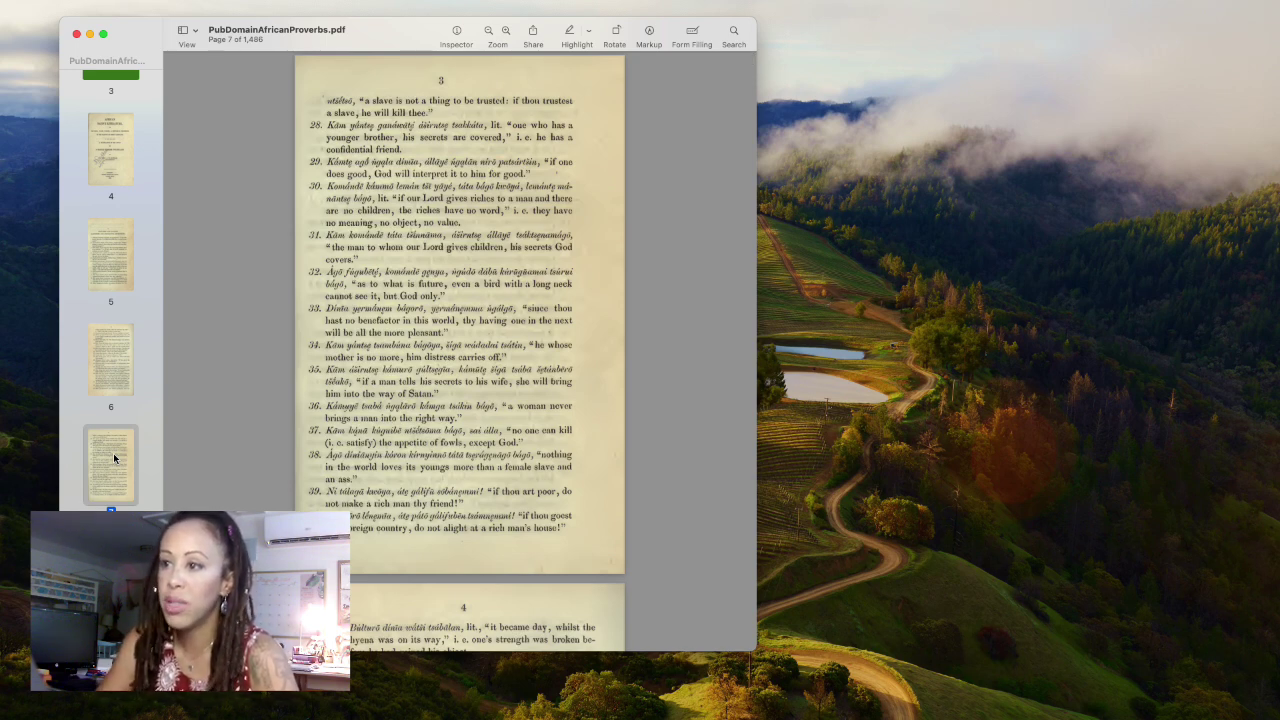
scroll(180, 442, "down", 3)
scroll(179, 437, "down", 4)
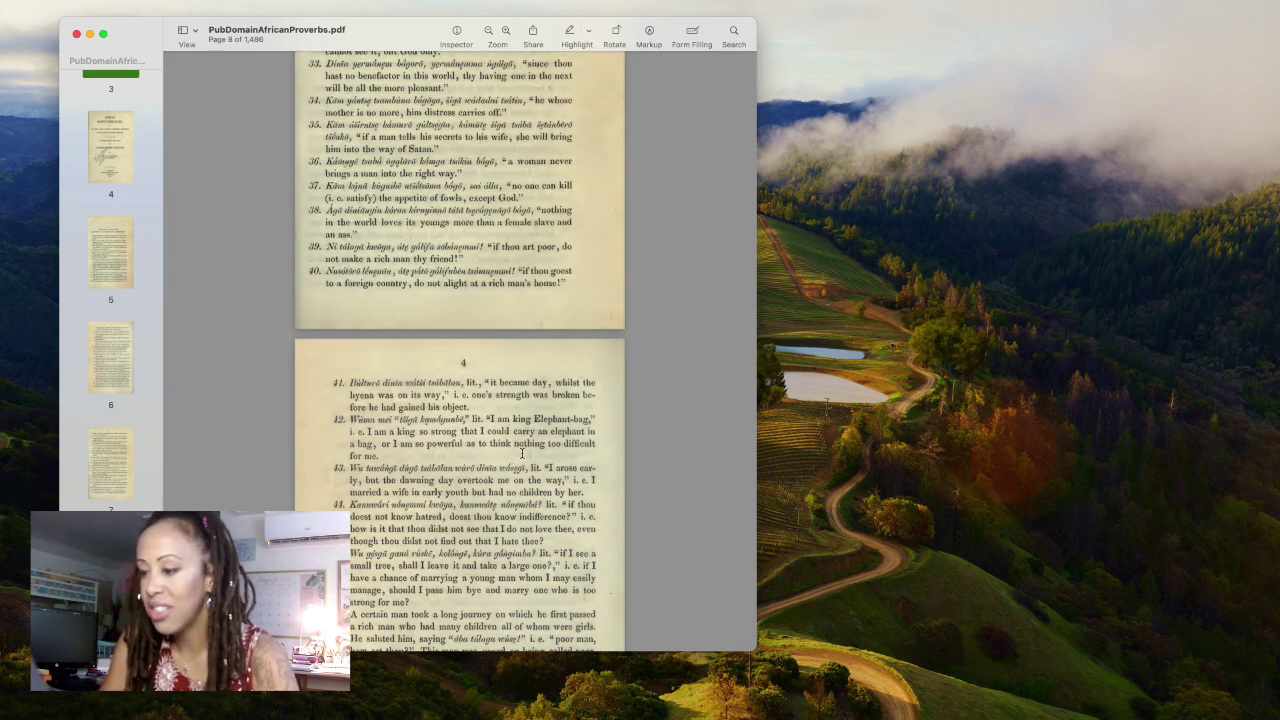
scroll(510, 453, "down", 4)
scroll(510, 453, "down", 4)
scroll(510, 453, "down", 4)
scroll(510, 453, "down", 4)
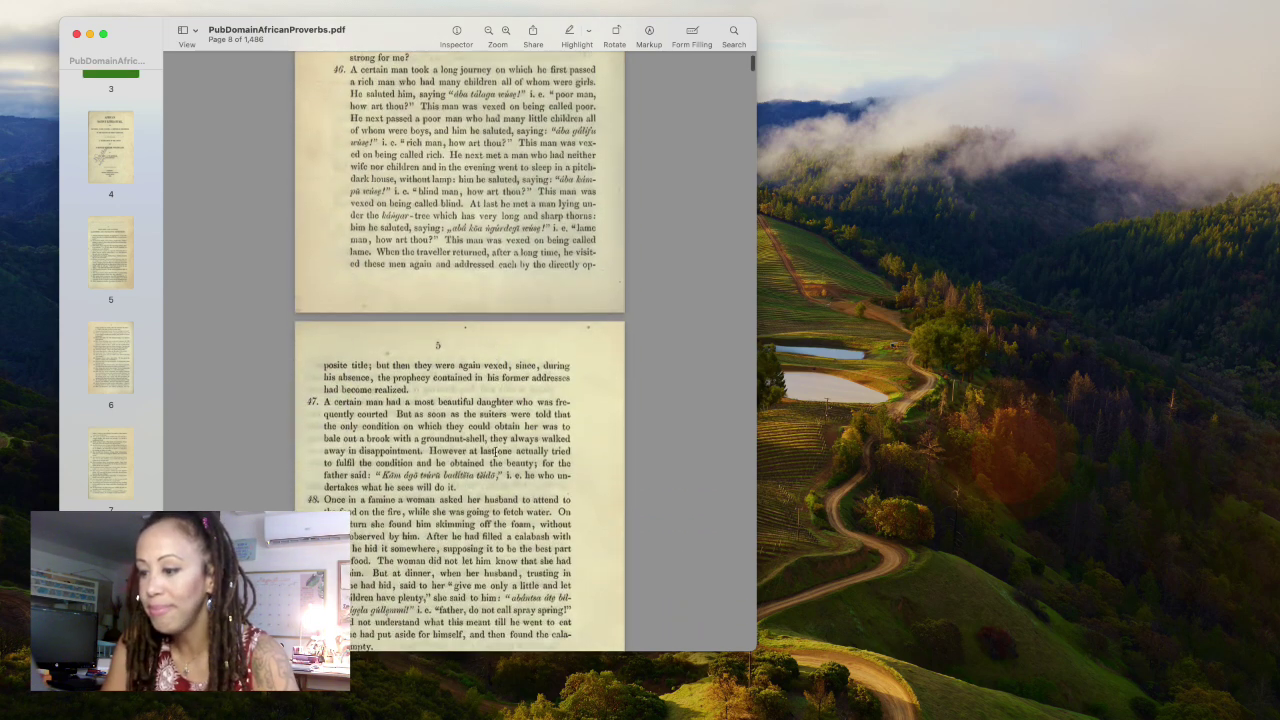
scroll(496, 450, "down", 3)
scroll(496, 450, "down", 3)
scroll(496, 450, "down", 3)
scroll(496, 450, "down", 3)
scroll(496, 450, "down", 1)
scroll(496, 450, "down", 3)
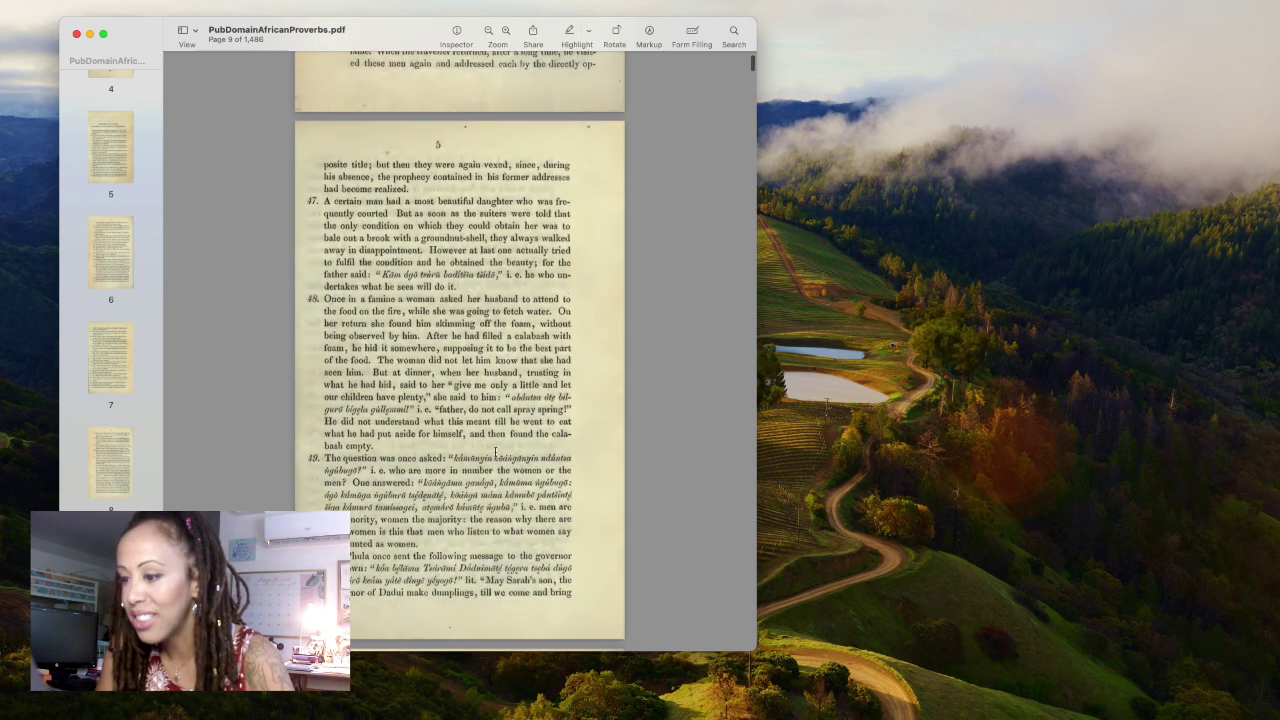
scroll(496, 450, "down", 2)
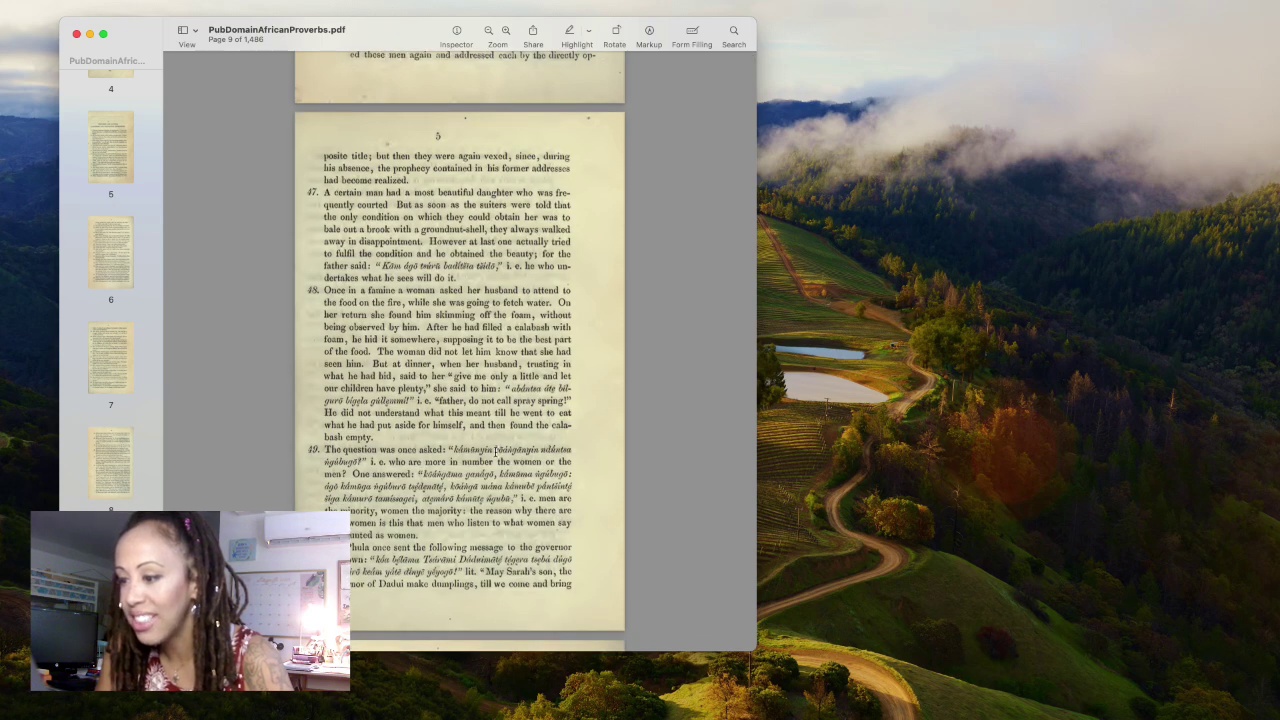
scroll(496, 450, "down", 3)
scroll(496, 450, "down", 2)
scroll(496, 450, "down", 2)
scroll(496, 450, "down", 2)
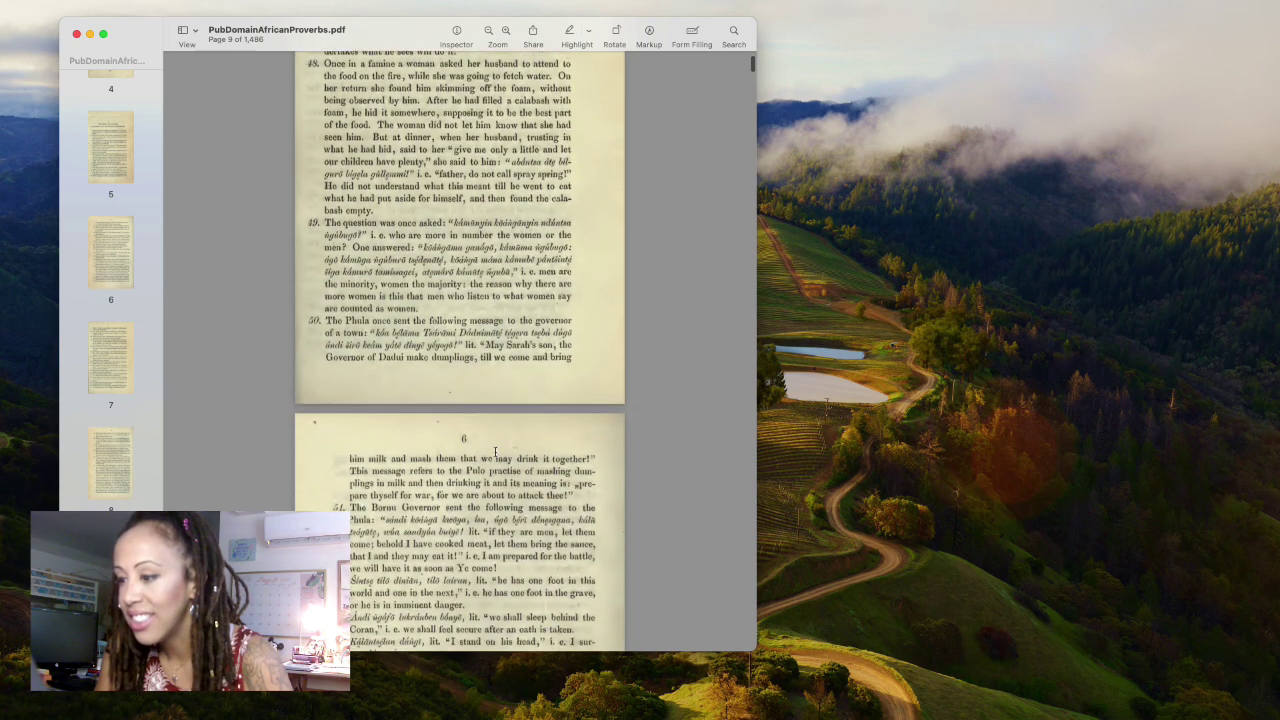
scroll(496, 450, "down", 2)
scroll(496, 450, "down", 2)
scroll(496, 450, "down", 2)
scroll(496, 450, "down", 2)
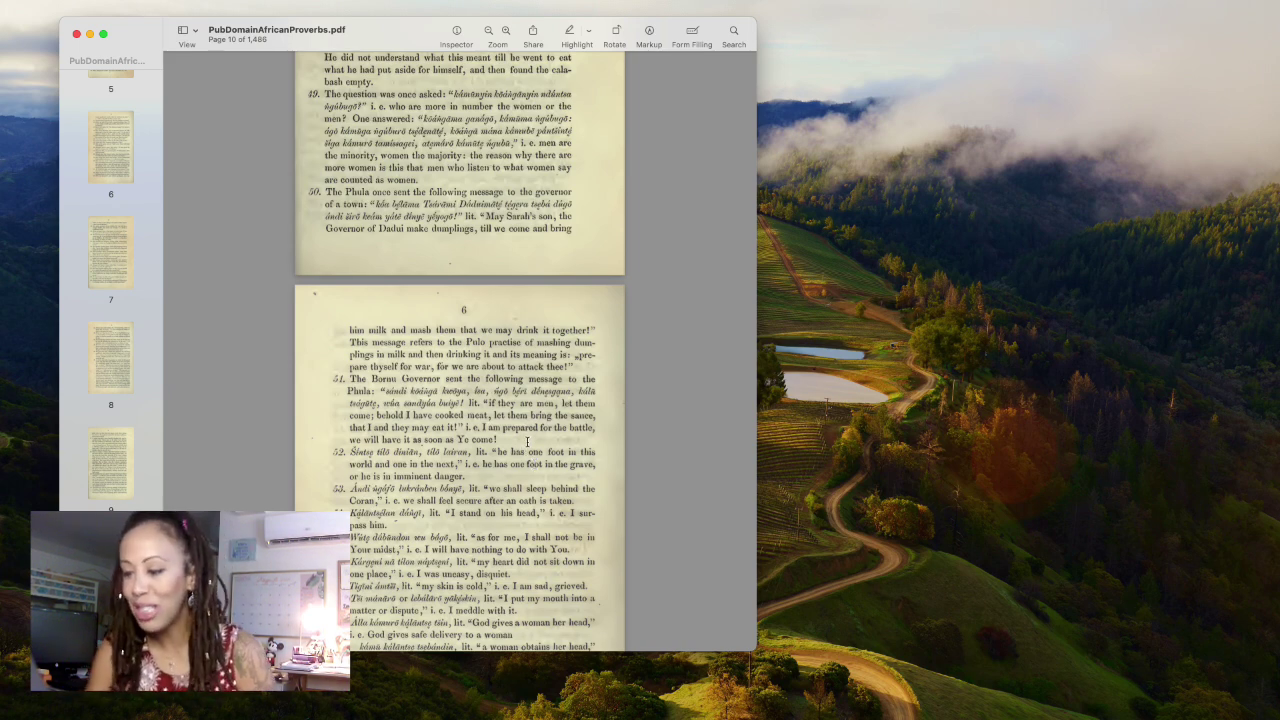
scroll(527, 441, "down", 3)
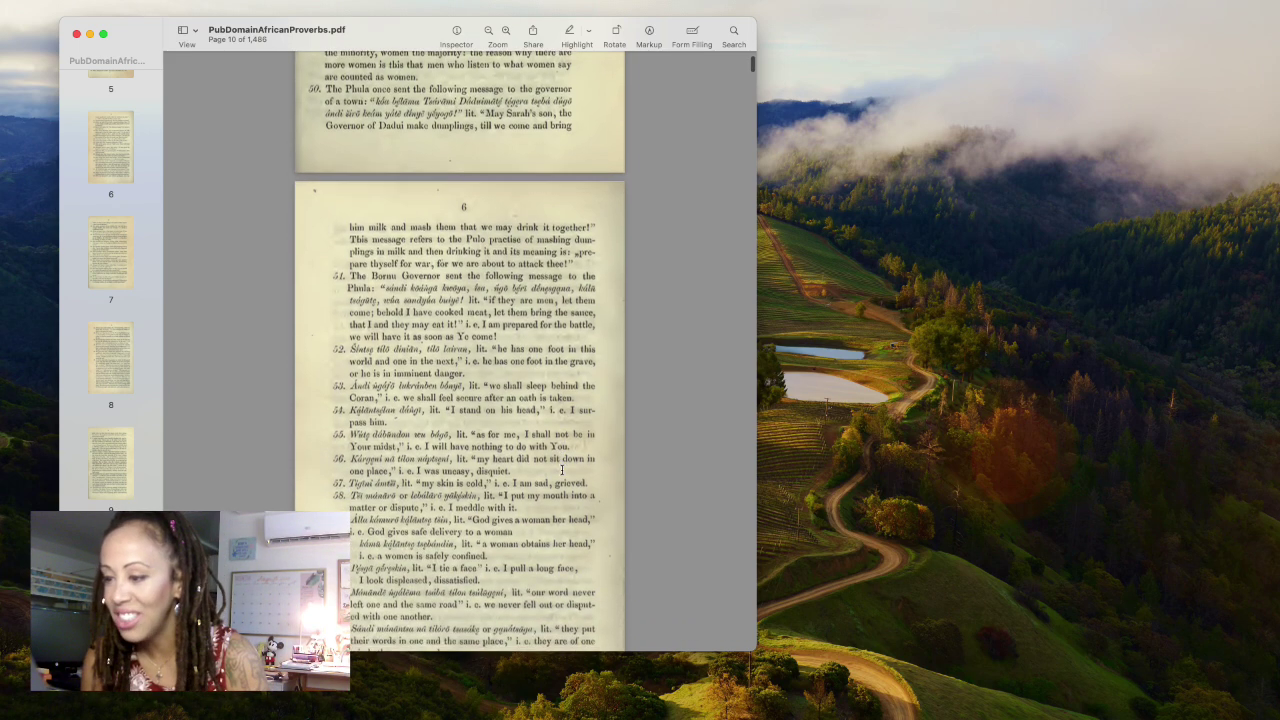
scroll(562, 469, "down", 1)
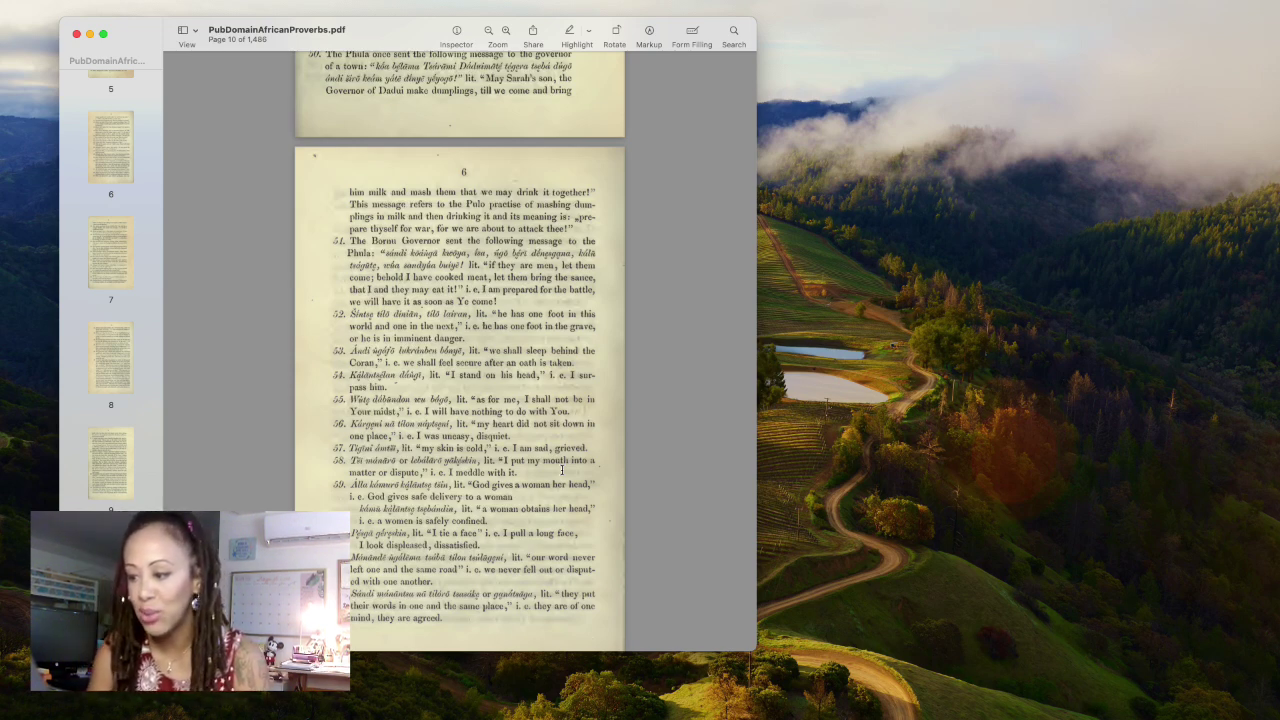
scroll(562, 469, "down", 1)
scroll(562, 469, "down", 1)
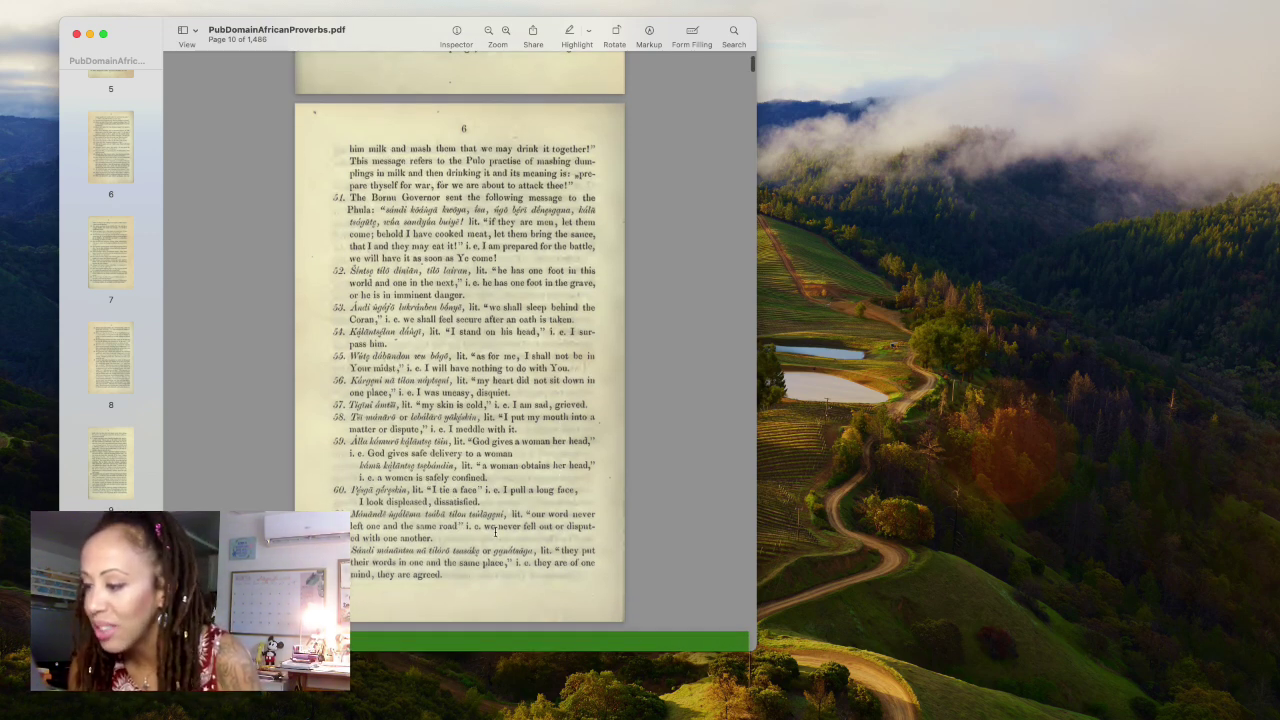
scroll(568, 478, "down", 3)
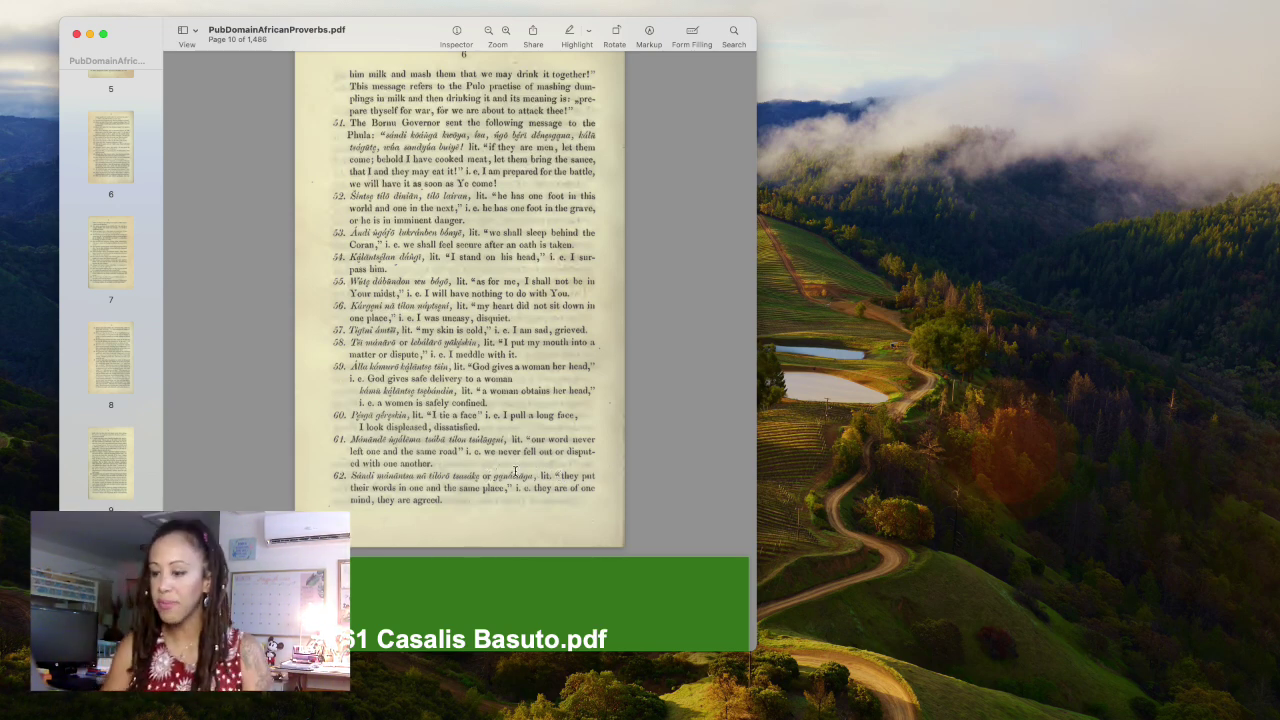
scroll(515, 471, "down", 5)
scroll(515, 471, "down", 5)
scroll(515, 471, "down", 5)
scroll(515, 471, "down", 5)
scroll(515, 471, "down", 5)
scroll(515, 471, "down", 5)
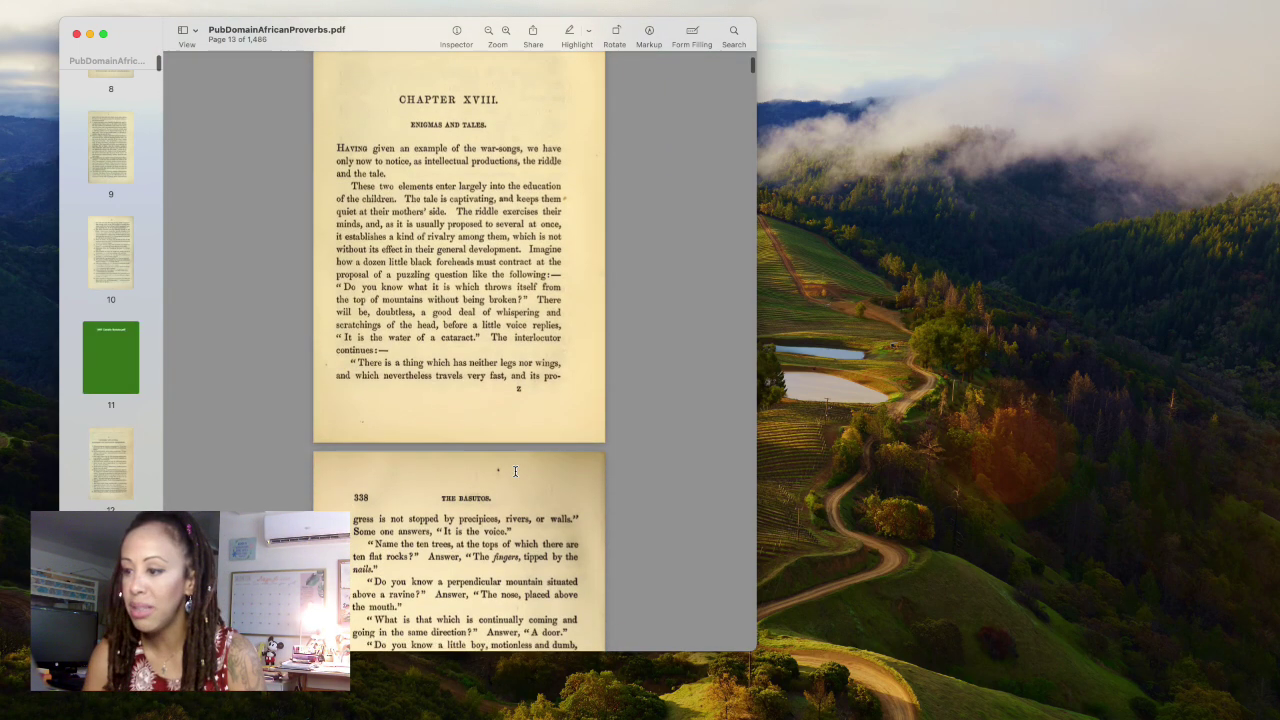
scroll(515, 471, "down", 5)
scroll(515, 471, "down", 4)
scroll(515, 471, "down", 2)
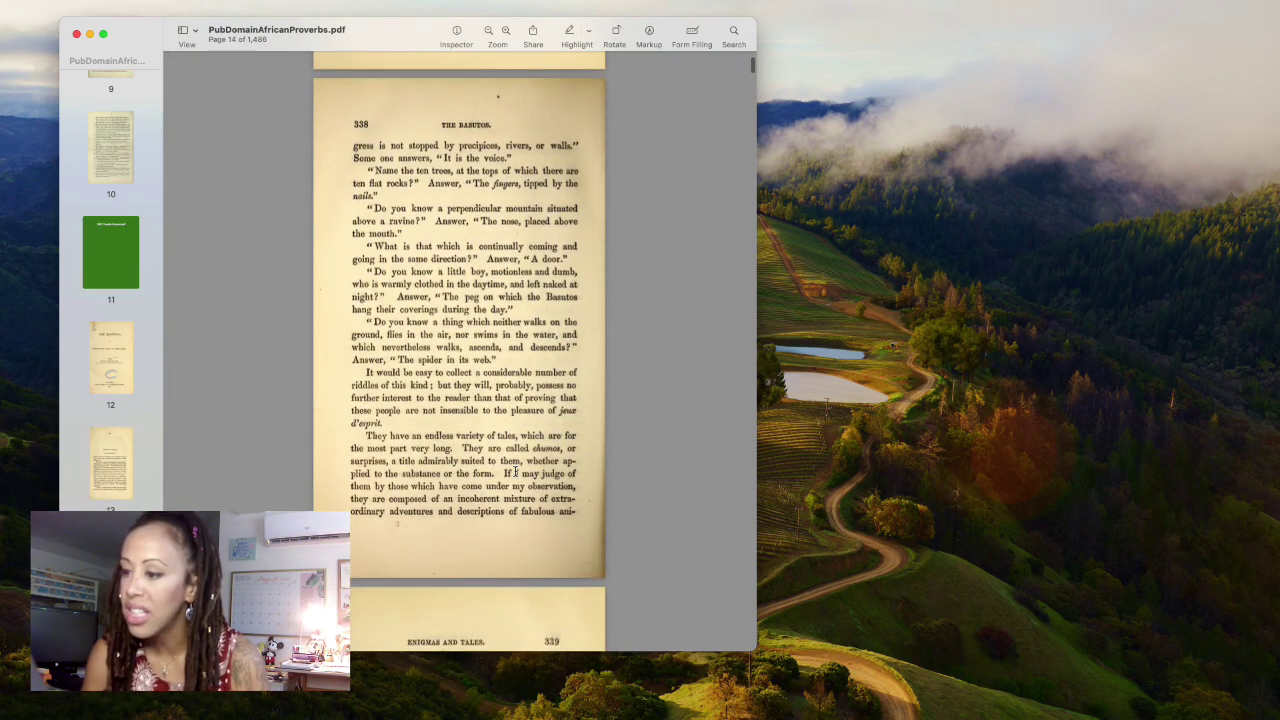
scroll(515, 471, "down", 1)
scroll(515, 471, "down", 1)
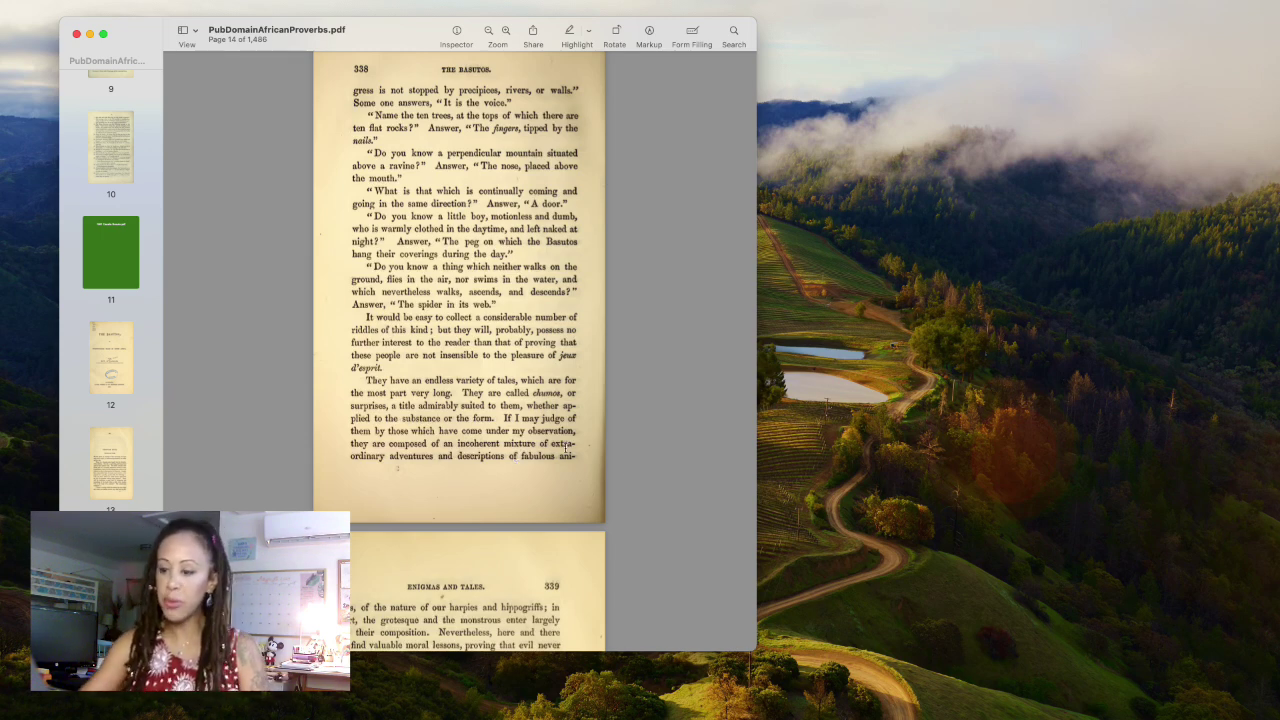
- Return to the 01.psd canvas in Photoshop and select the Brush tool
left_click(533, 703)
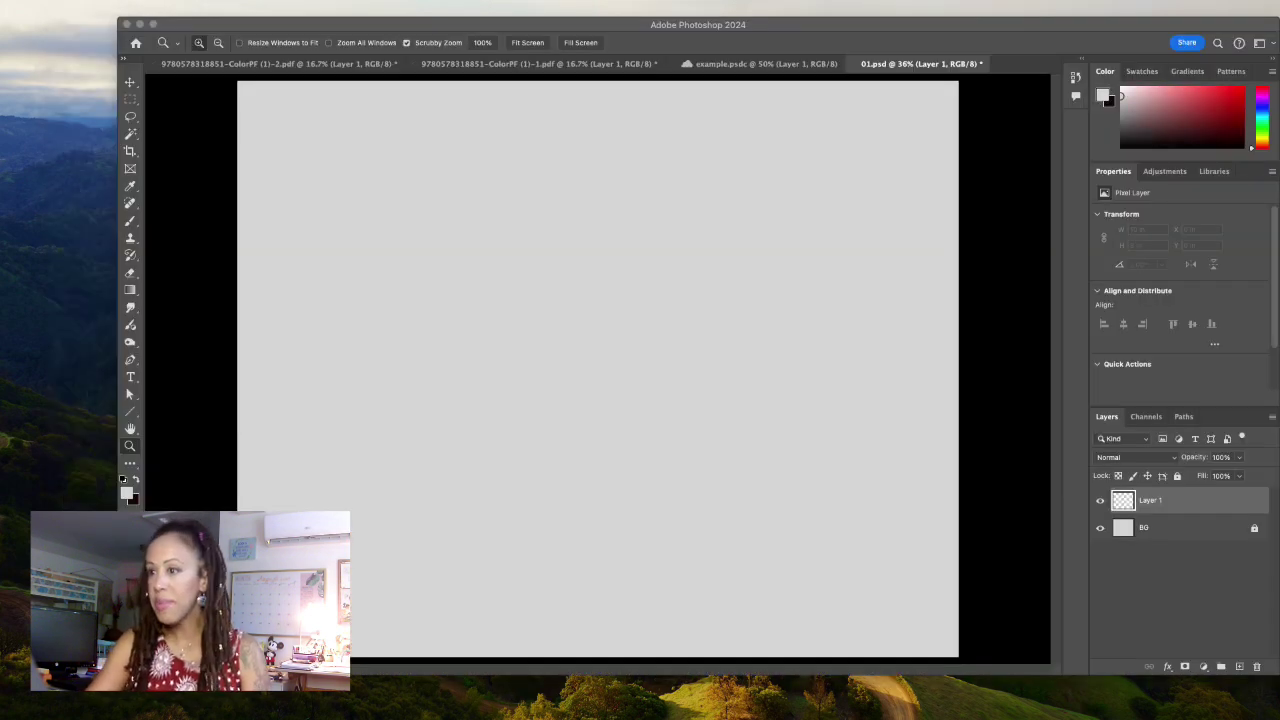
left_click_drag(698, 24, 894, 30)
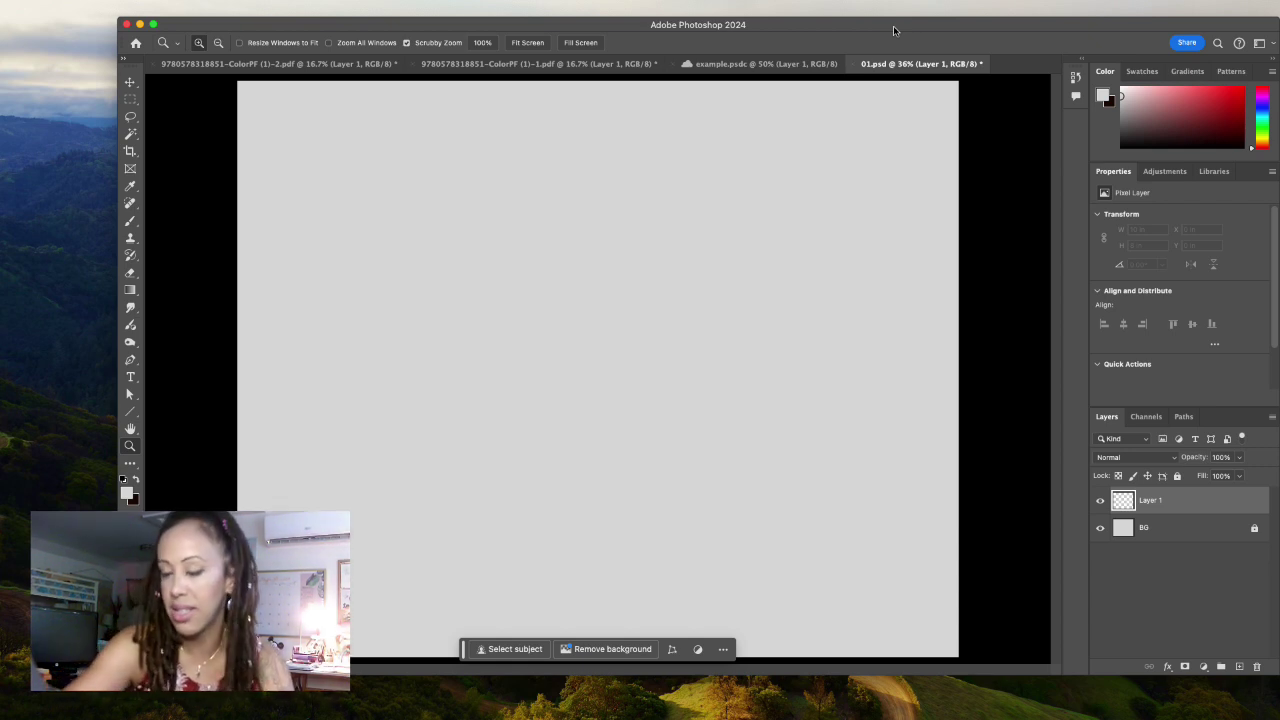
left_click(130, 220)
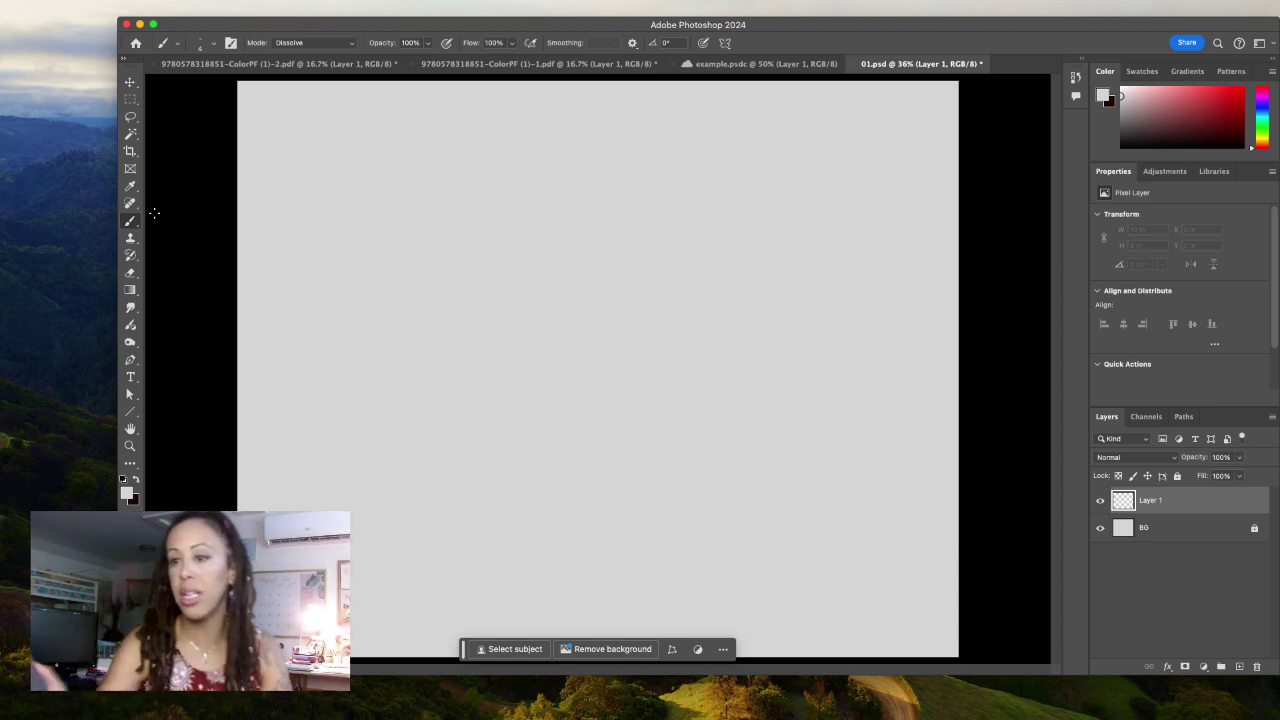
- Shrink the dry-media brush to 25 px in the brush preset picker
left_click(205, 43)
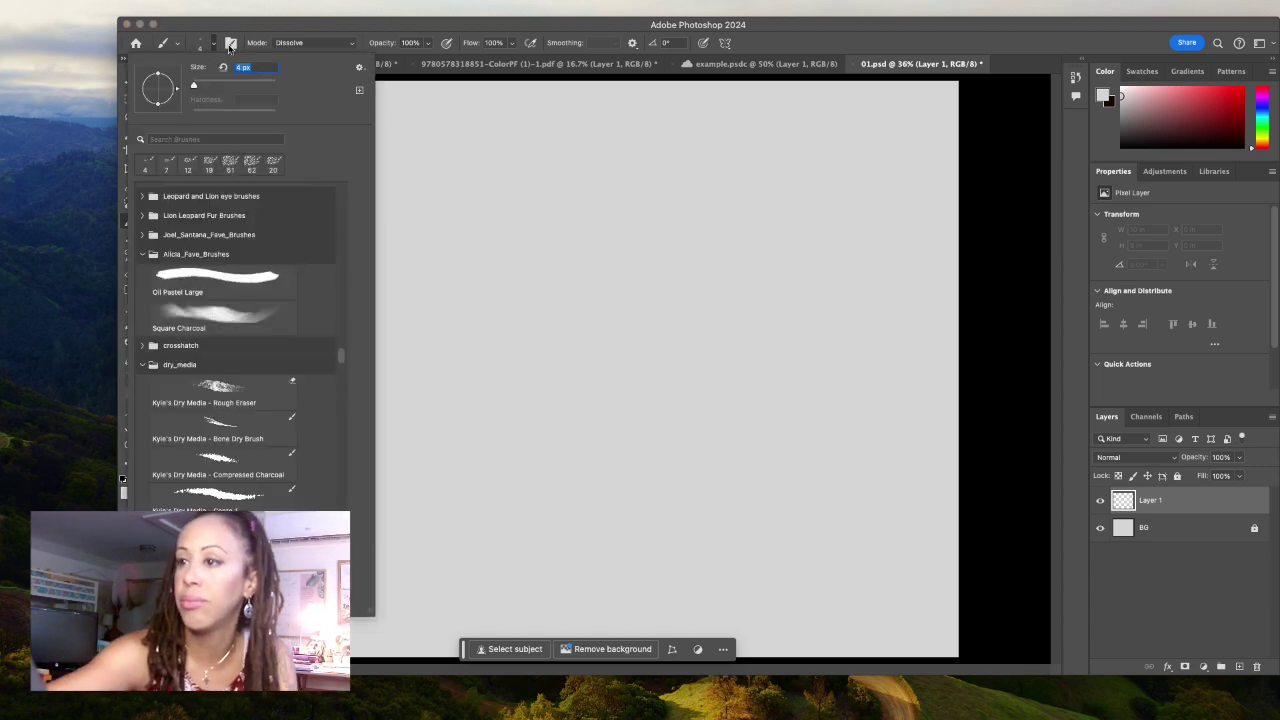
type("38")
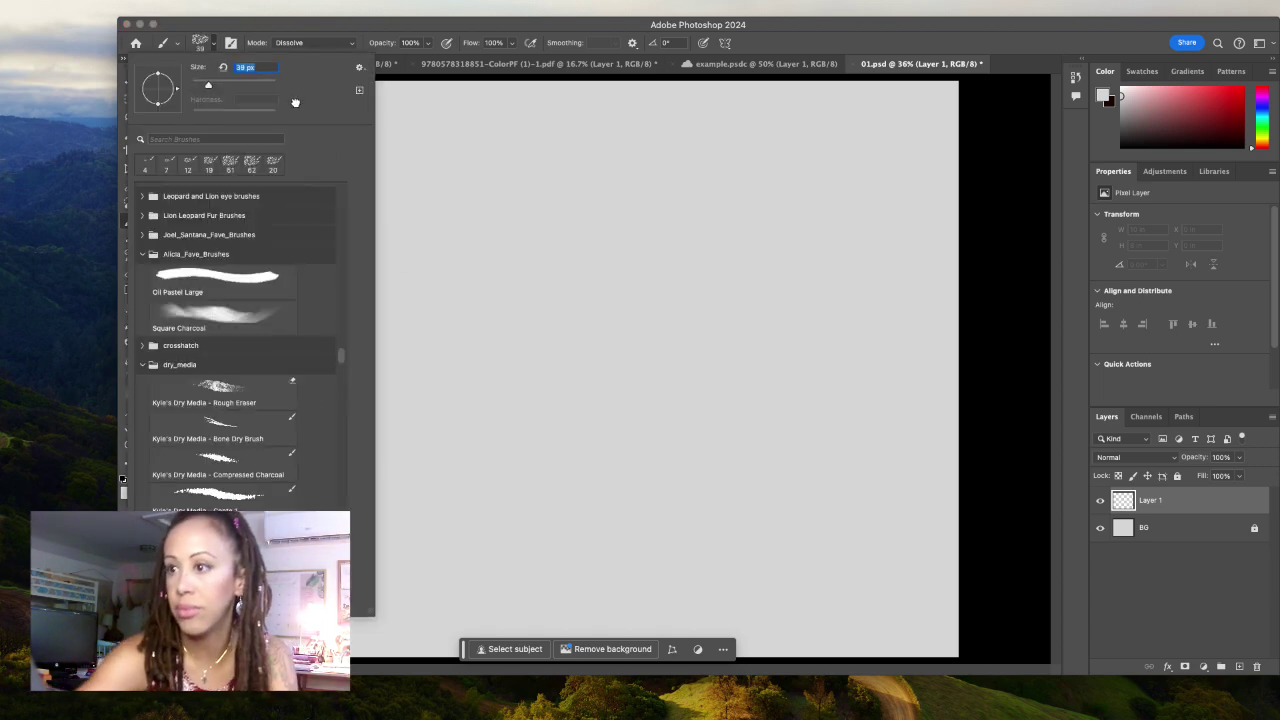
left_click_drag(208, 84, 202, 84)
key("Return")
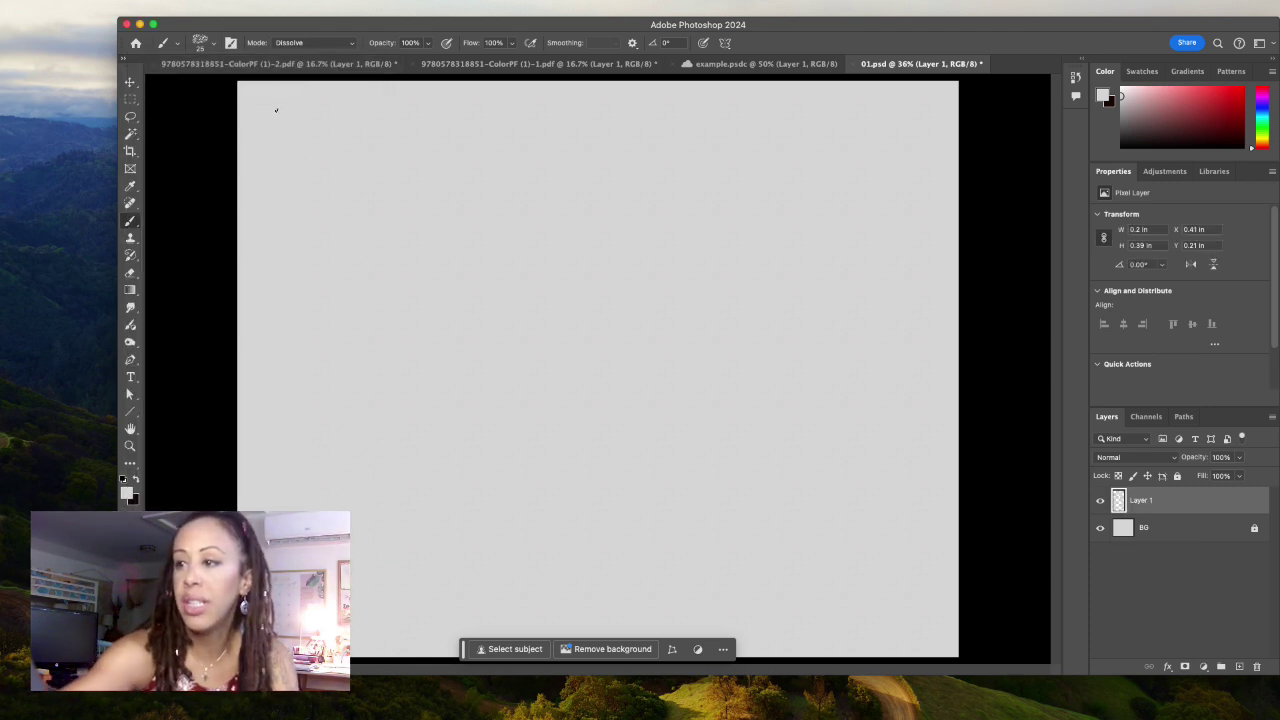
- Switch to black and hand-write the 'Age?' heading and '-Infant?' at top-left
left_click(138, 478)
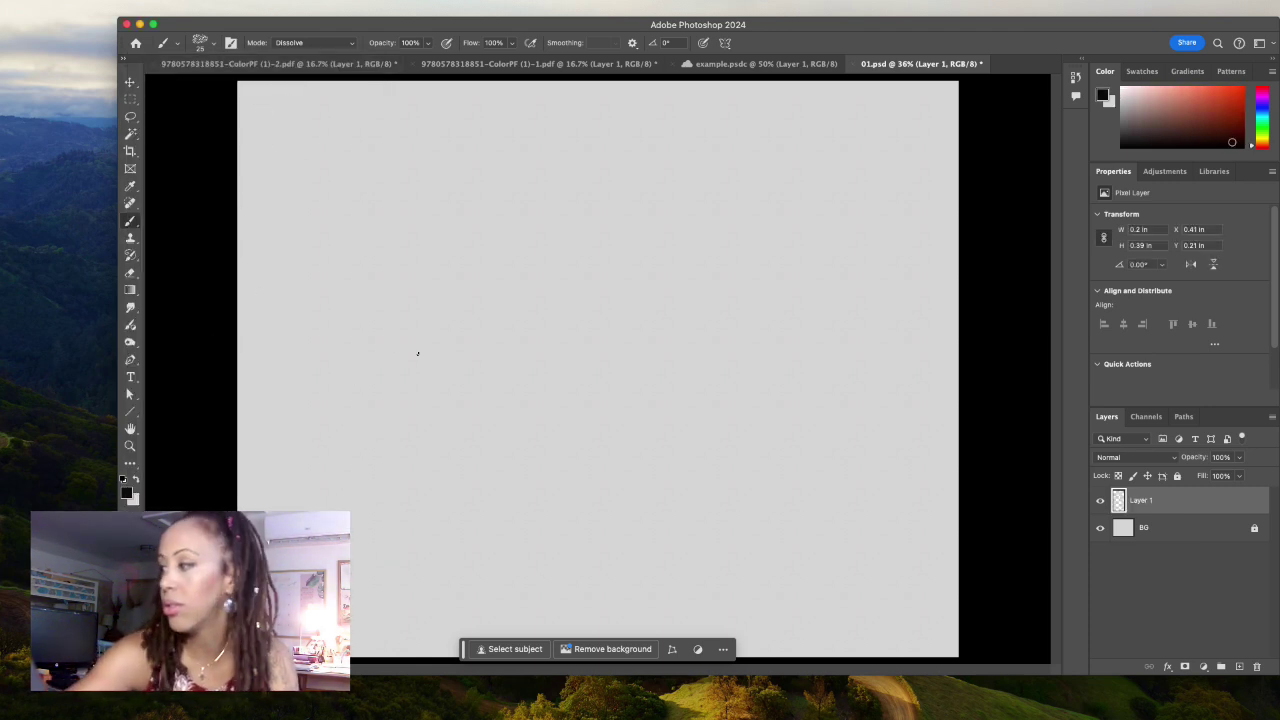
mouse_move(260, 122)
left_mouse_down()
mouse_move(275, 88)
mouse_move(290, 118)
mouse_move(330, 112)
left_mouse_up()
left_click(330, 118)
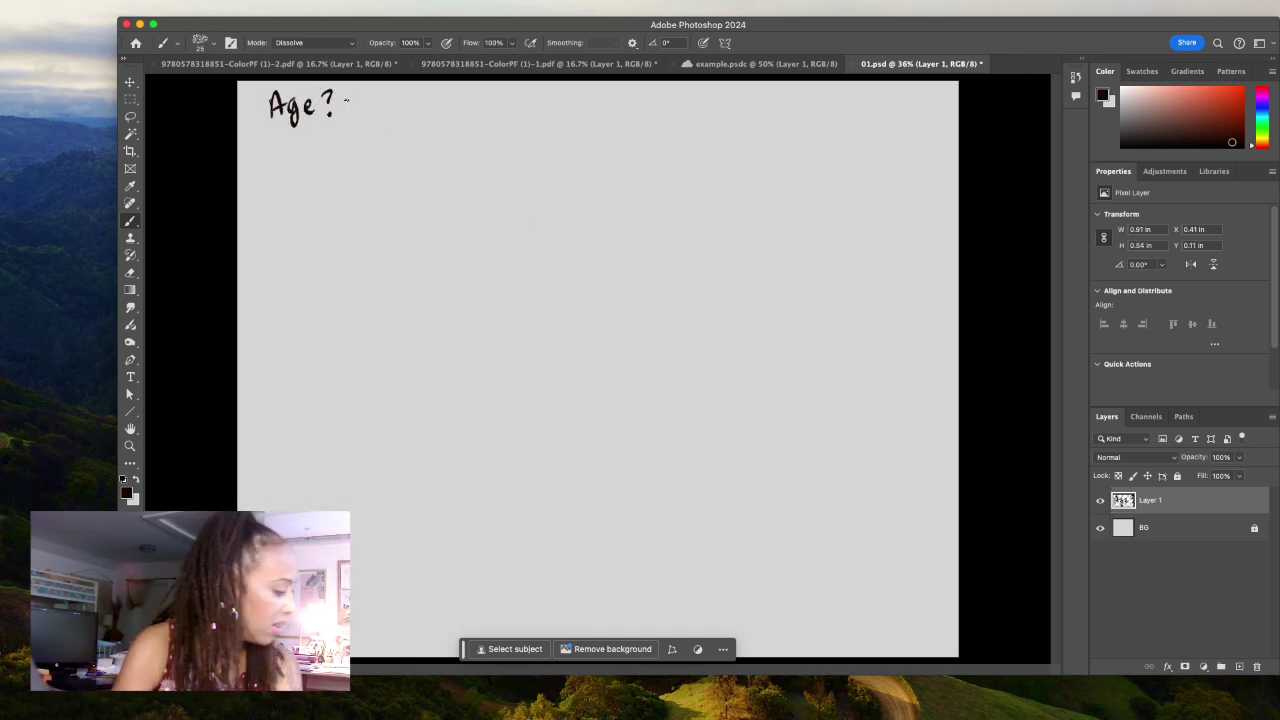
left_click_drag(256, 152, 302, 158)
mouse_move(312, 125)
left_mouse_down()
mouse_move(308, 158)
mouse_move(346, 156)
left_mouse_up()
mouse_move(352, 130)
left_mouse_down()
mouse_move(354, 156)
mouse_move(372, 145)
left_mouse_up()
left_click(372, 152)
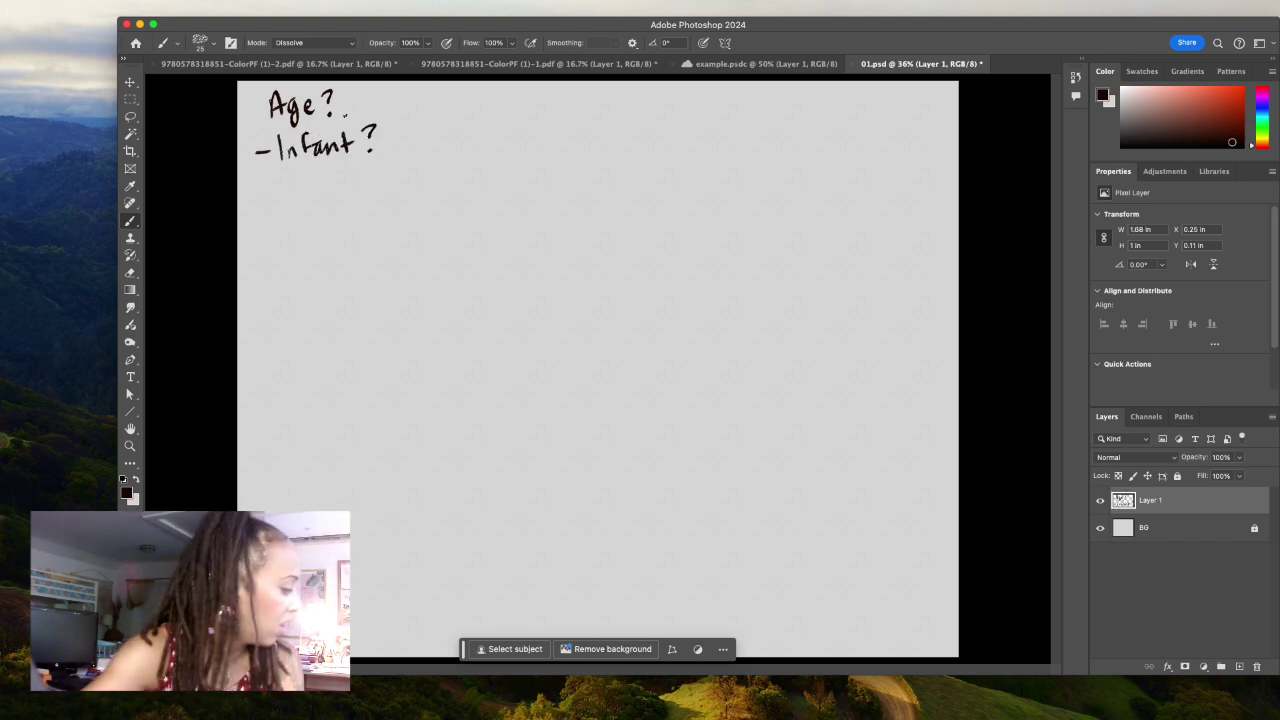
- Hand-write the Toddler, Child and Teen lines below Infant
left_click_drag(255, 182, 289, 170)
mouse_move(281, 170)
left_mouse_down()
mouse_move(283, 190)
mouse_move(336, 150)
left_mouse_up()
mouse_move(344, 150)
left_mouse_down()
mouse_move(346, 195)
mouse_move(362, 190)
left_mouse_up()
left_click_drag(366, 175, 390, 178)
left_click_drag(256, 213, 300, 222)
mouse_move(307, 212)
left_mouse_down()
mouse_move(268, 241)
mouse_move(290, 232)
left_mouse_up()
mouse_move(280, 232)
left_mouse_down()
mouse_move(282, 252)
mouse_move(300, 250)
left_mouse_up()
left_click_drag(304, 242, 328, 252)
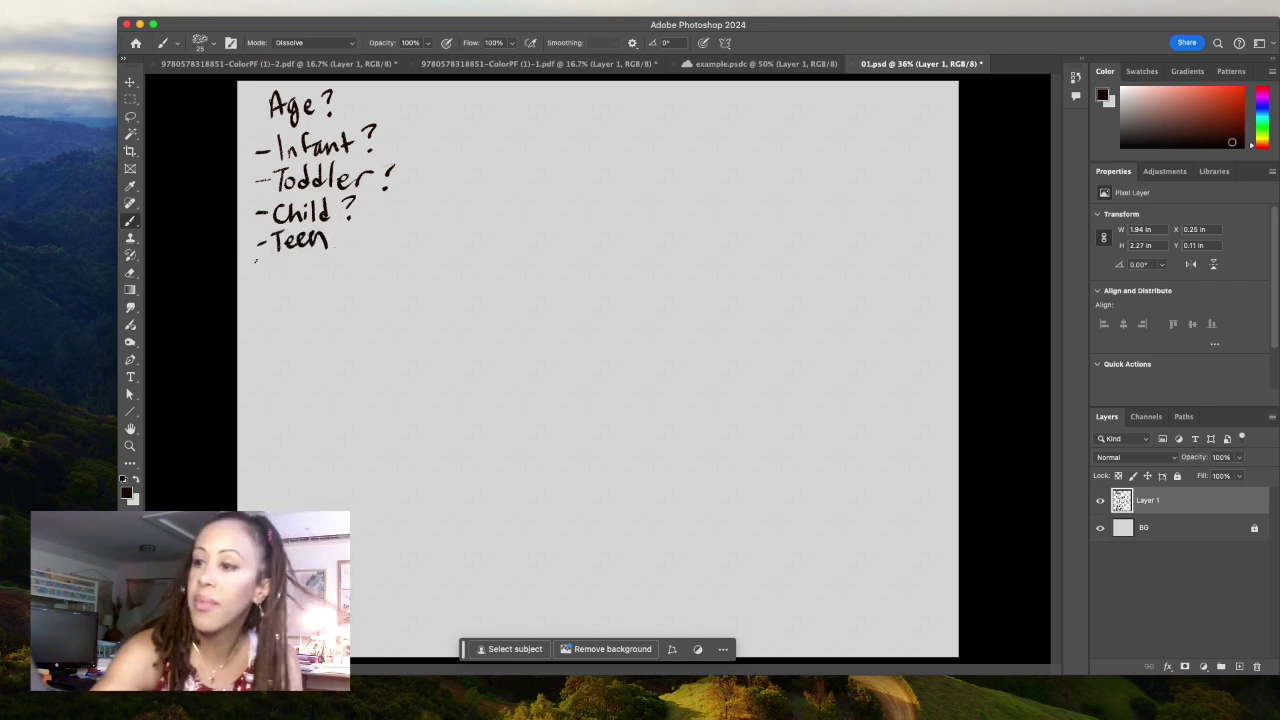
- Hand-write the Adult, Mid Aged and Elder lines to complete the age list
left_click_drag(254, 268, 264, 267)
mouse_move(272, 258)
left_mouse_down()
mouse_move(272, 276)
mouse_move(314, 274)
left_mouse_up()
mouse_move(318, 250)
left_mouse_down()
mouse_move(320, 276)
mouse_move(332, 274)
left_mouse_up()
left_click_drag(338, 250, 344, 272)
left_click_drag(253, 305, 290, 310)
left_click_drag(294, 300, 348, 308)
left_click_drag(358, 290, 356, 310)
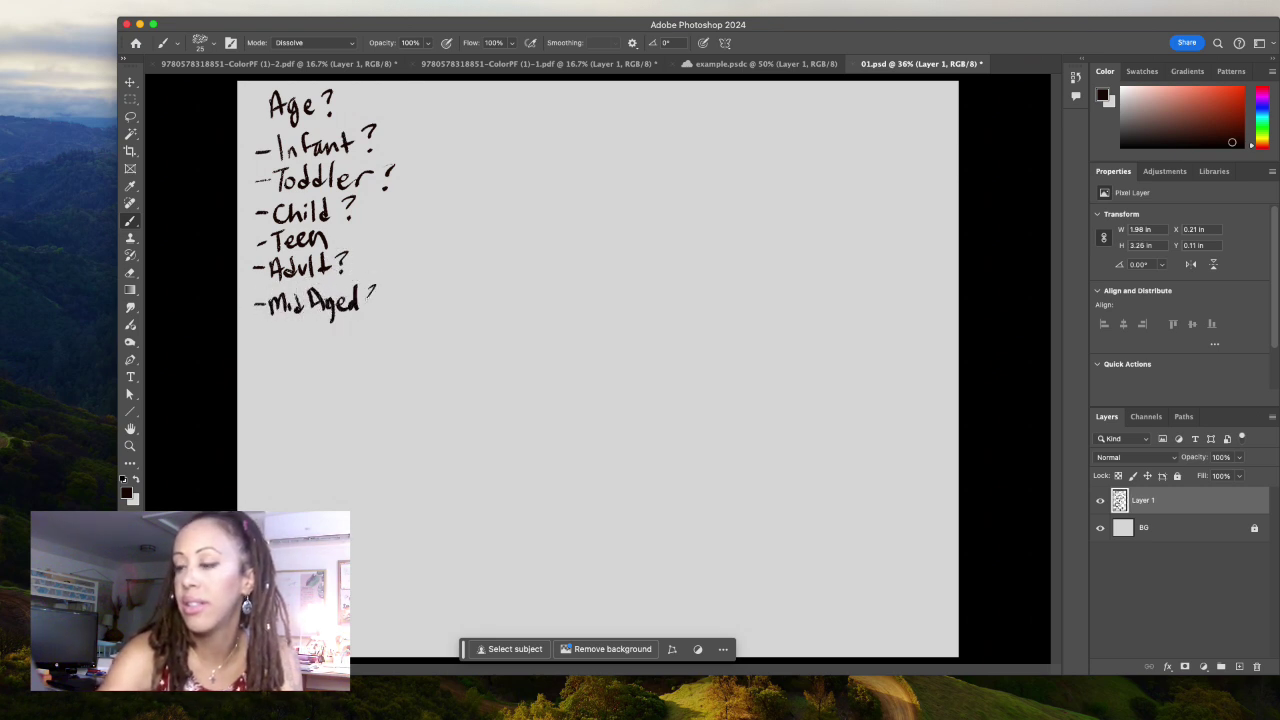
left_click_drag(254, 333, 266, 331)
mouse_move(286, 326)
left_mouse_down()
mouse_move(285, 344)
mouse_move(304, 346)
left_mouse_up()
left_click_drag(310, 330, 336, 340)
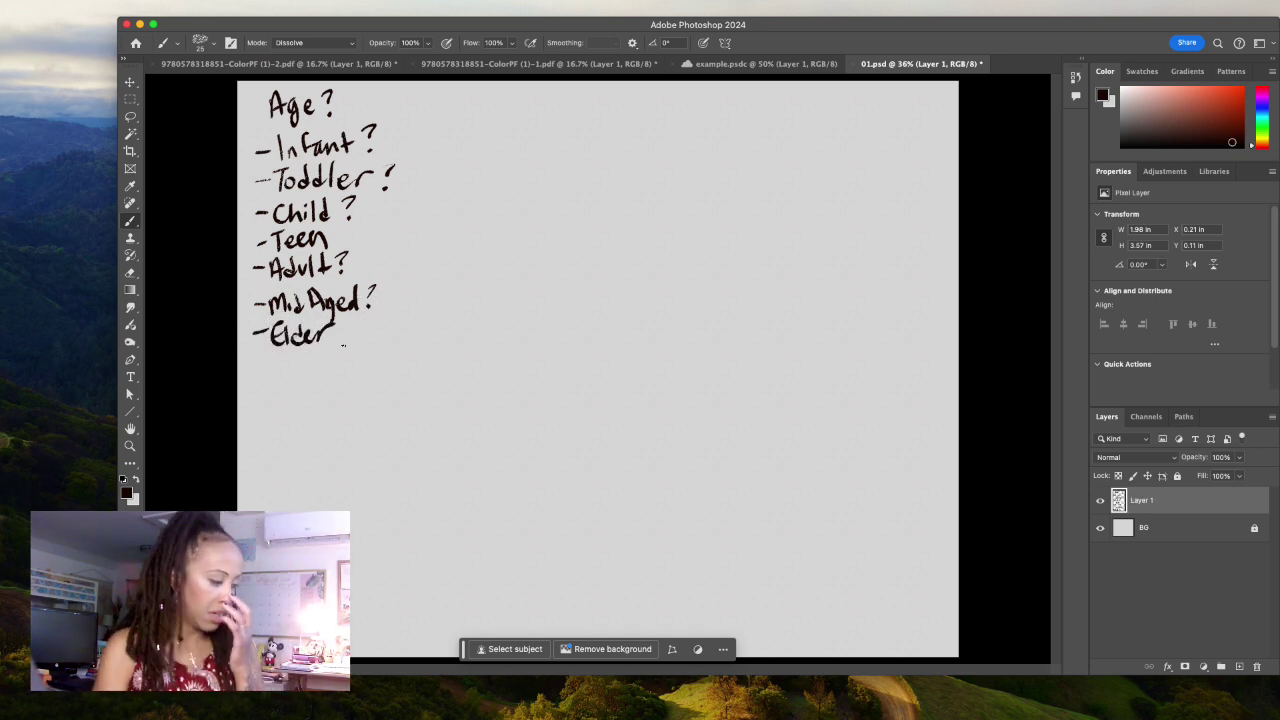
- Hand-write the 'Era?' heading with Modern and Futuristic/Sci-fi? beneath it
mouse_move(268, 380)
left_mouse_down()
mouse_move(278, 372)
mouse_move(282, 388)
mouse_move(310, 395)
left_mouse_up()
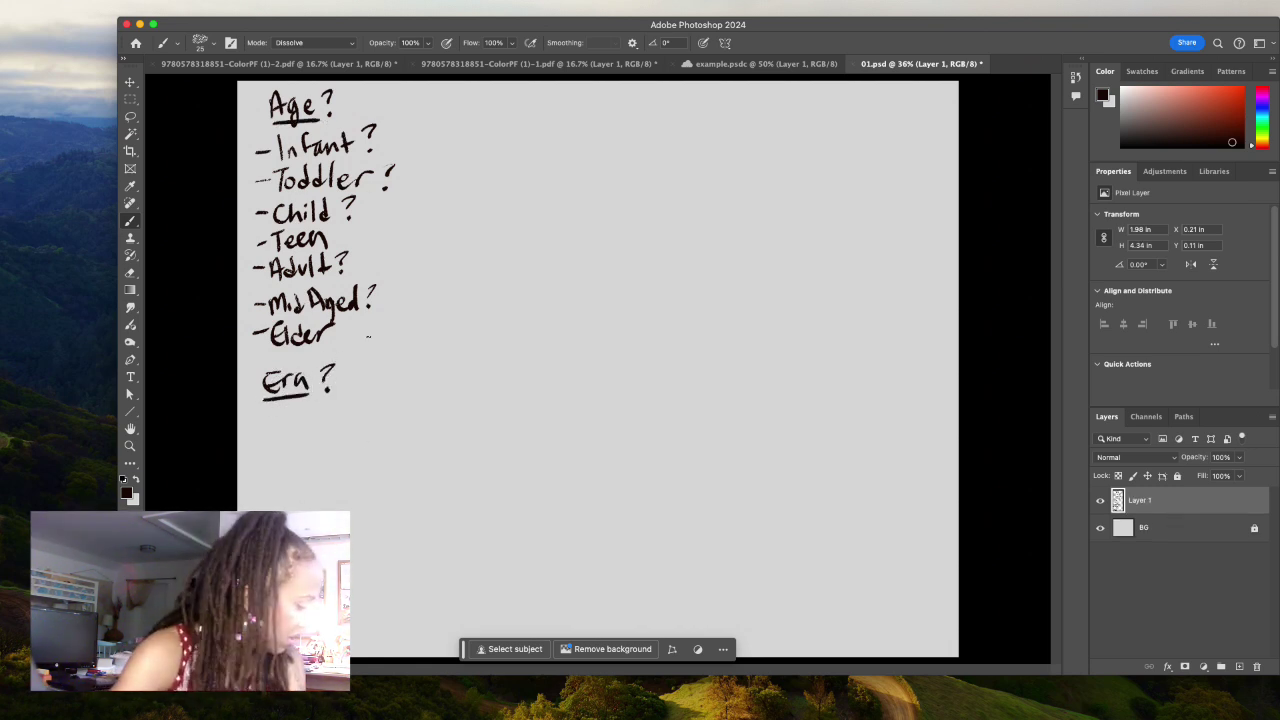
left_click_drag(263, 428, 340, 425)
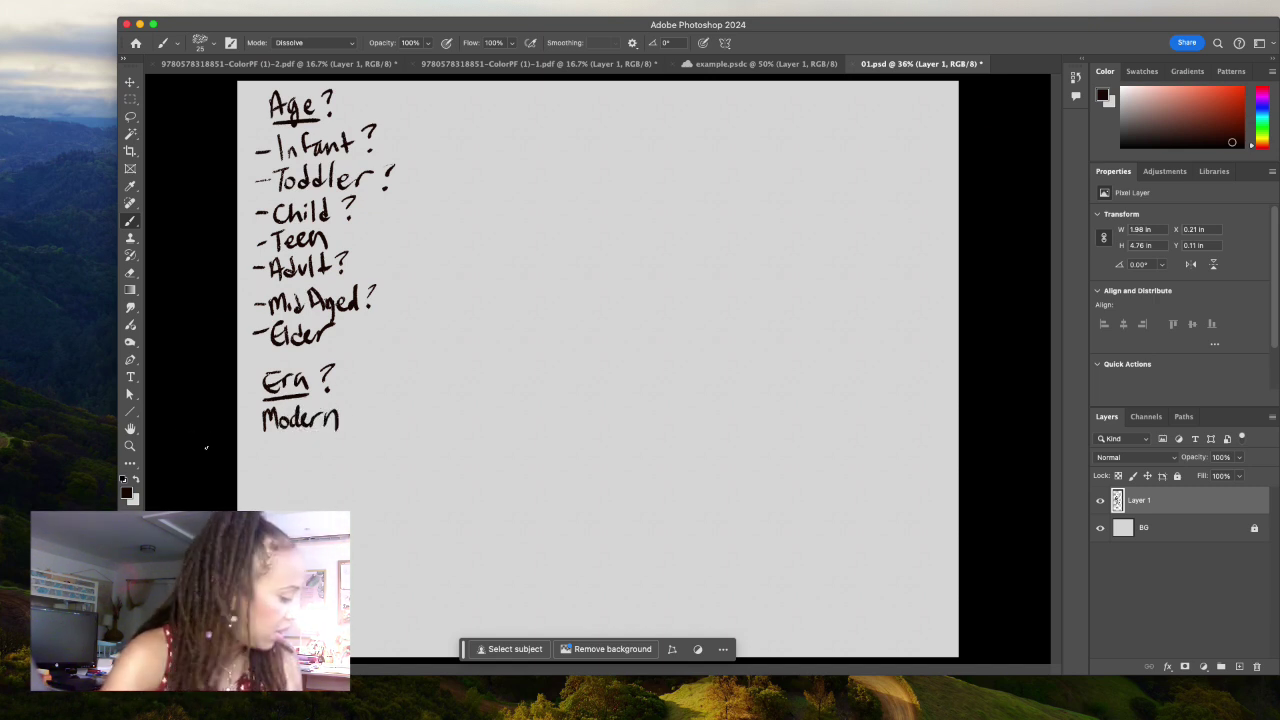
mouse_move(262, 450)
left_mouse_down()
mouse_move(337, 456)
mouse_move(382, 435)
mouse_move(392, 460)
mouse_move(444, 458)
left_mouse_up()
left_click(442, 464)
left_click(270, 482)
- Add Victorian, Renaissance, Times and the 20s/30s/40s/50s decades below
left_click_drag(258, 482, 346, 492)
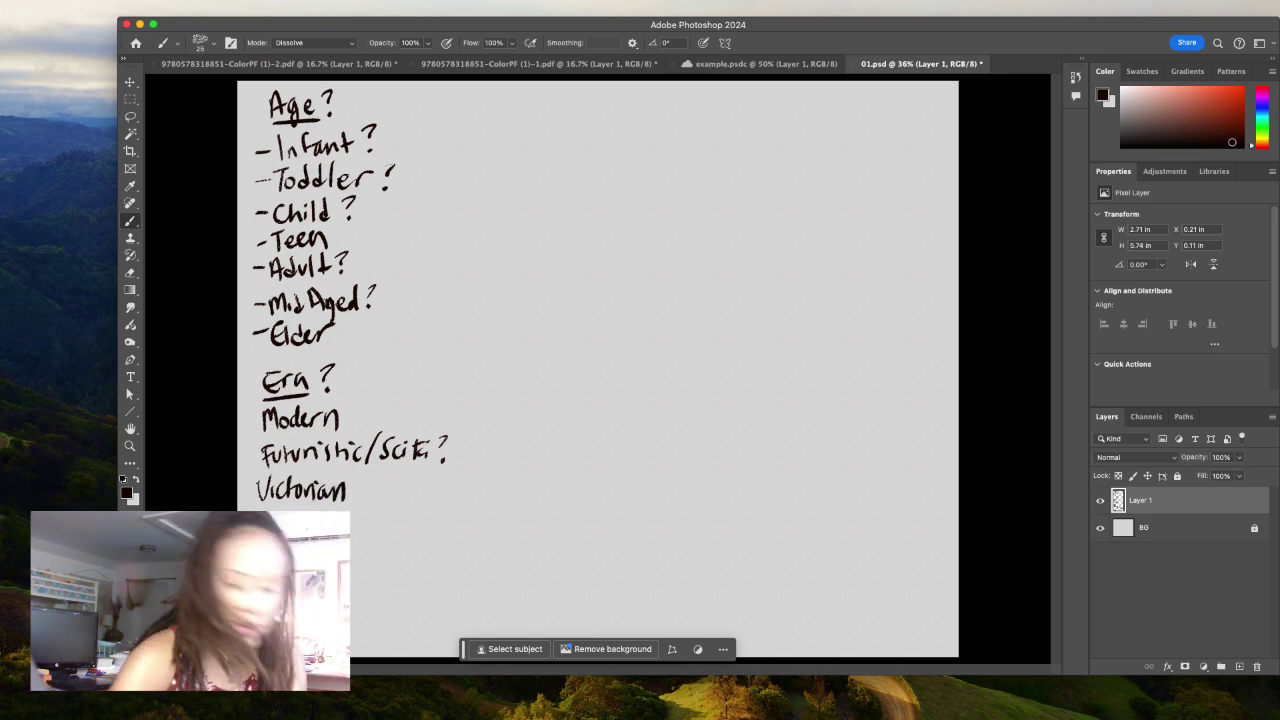
left_click_drag(256, 504, 272, 508)
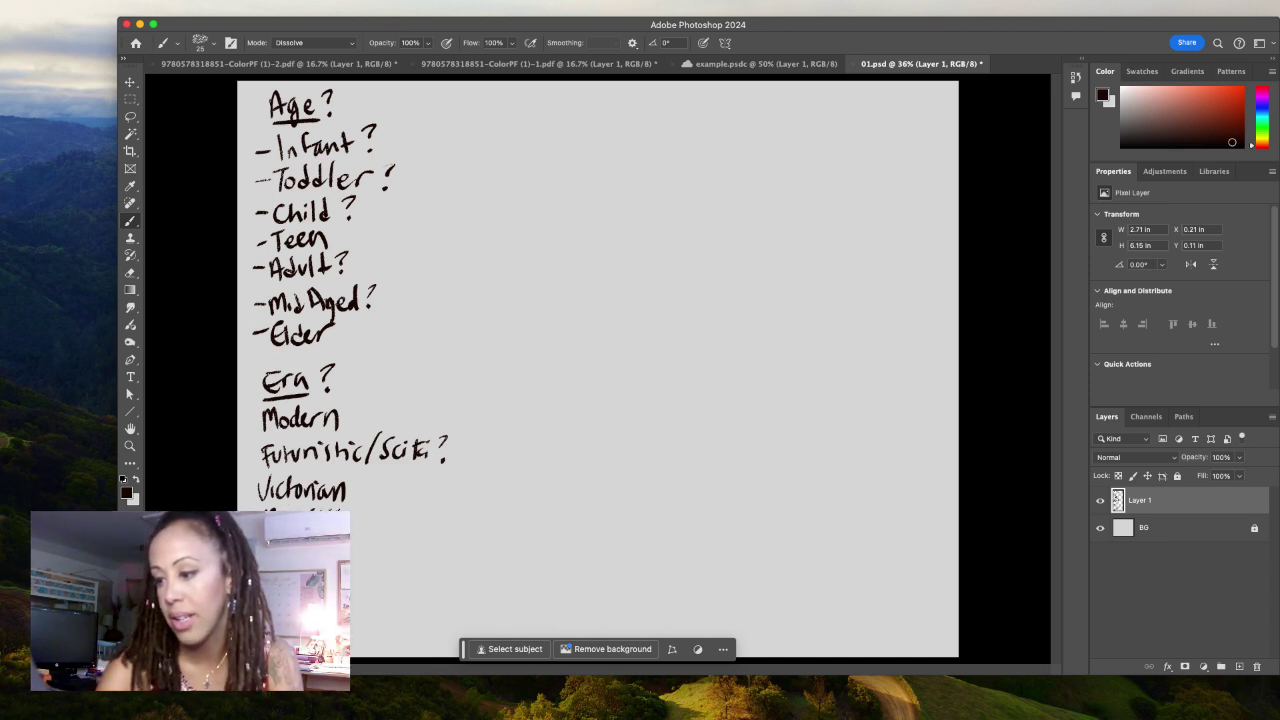
left_click_drag(348, 516, 395, 525)
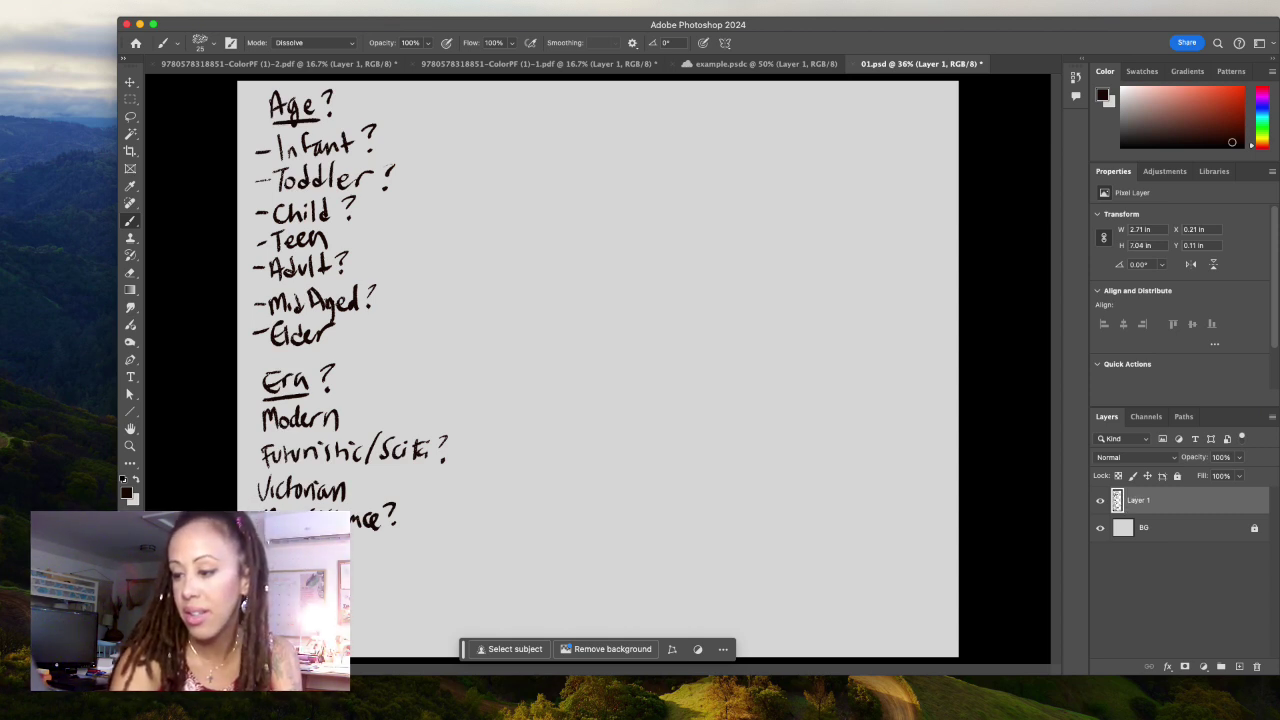
left_click_drag(388, 584, 406, 583)
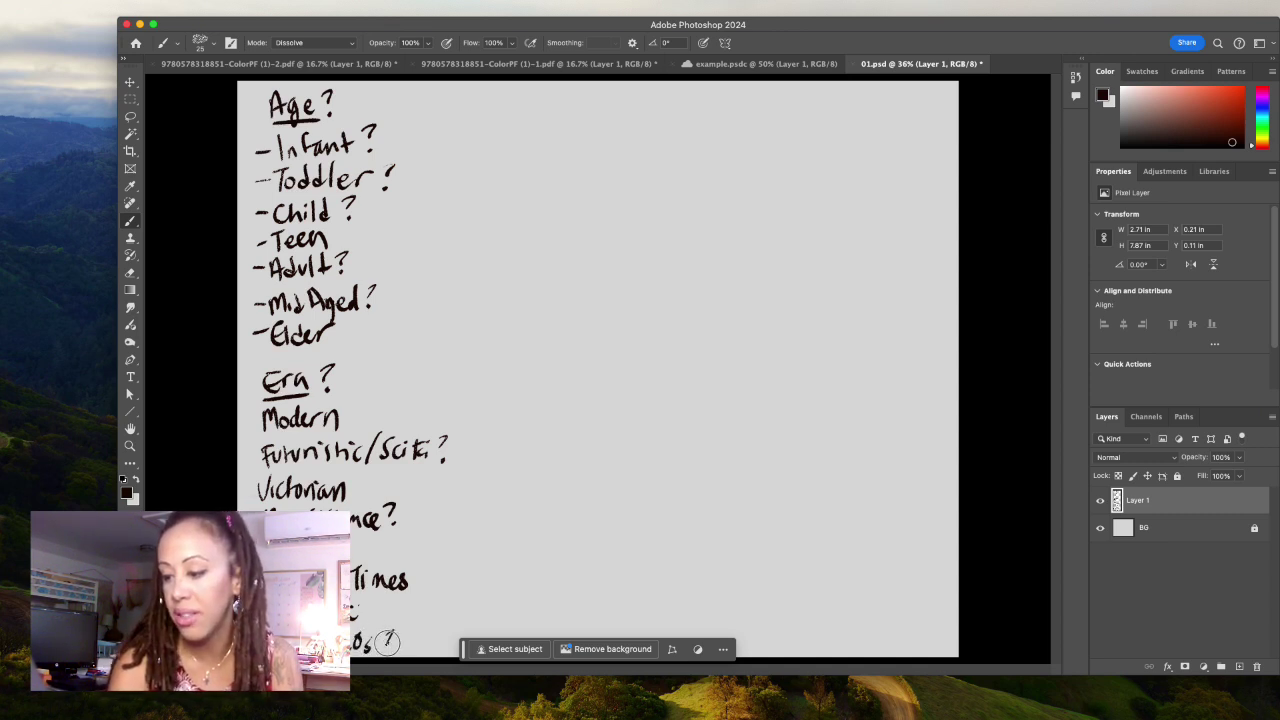
mouse_move(380, 635)
left_mouse_down()
mouse_move(400, 650)
mouse_move(470, 650)
left_mouse_up()
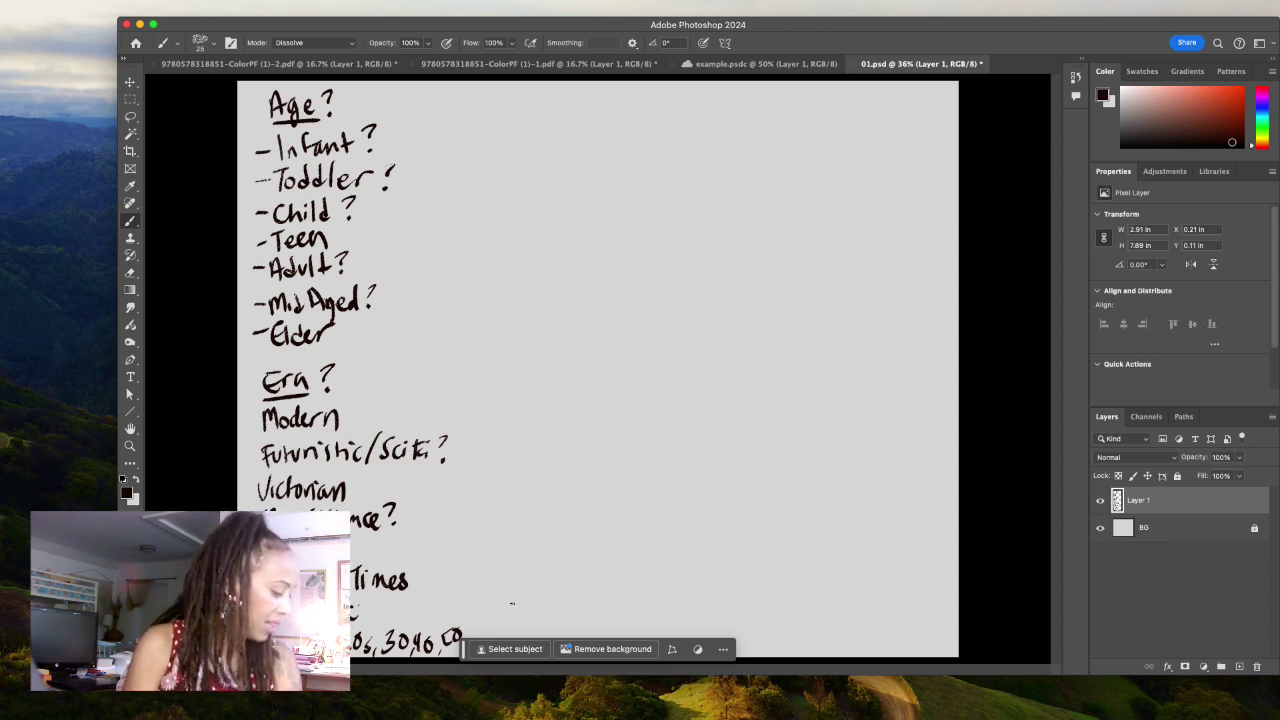
- Write and underline 'Setting' at top centre, with Urban and Rural beneath it
mouse_move(484, 92)
left_mouse_down()
mouse_move(472, 112)
mouse_move(545, 105)
mouse_move(545, 118)
left_mouse_up()
left_click_drag(480, 120, 545, 118)
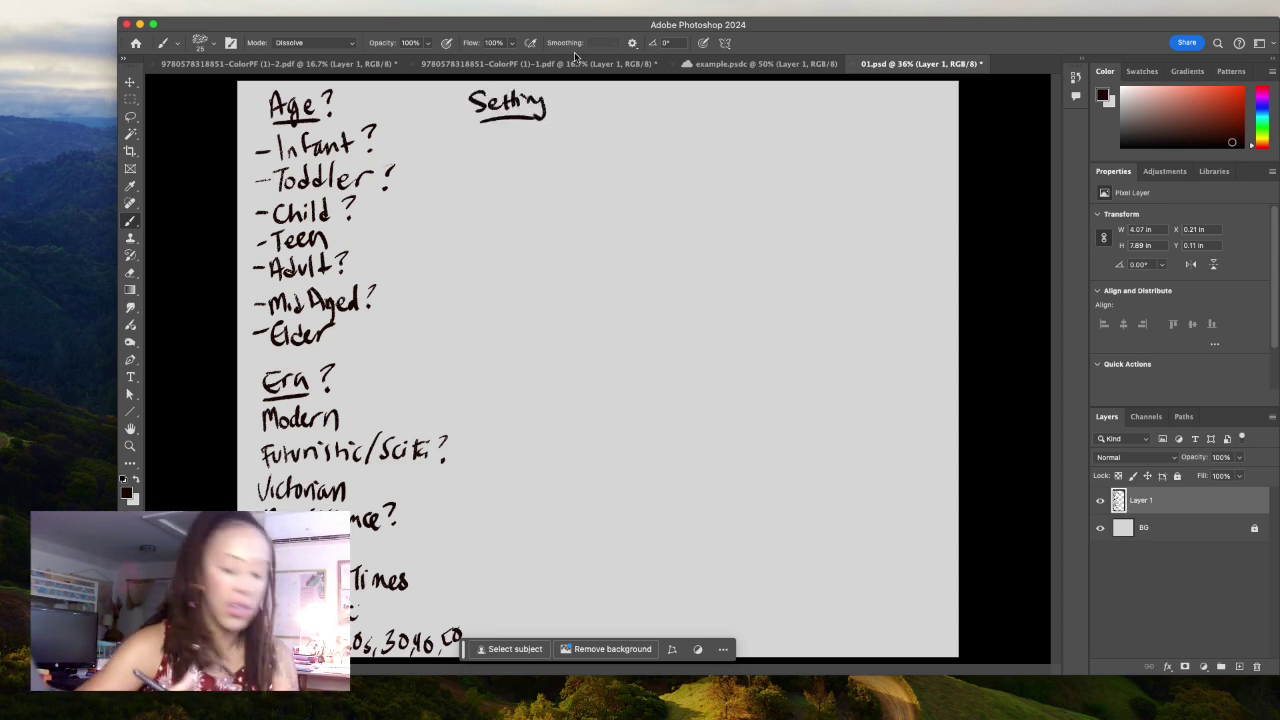
mouse_move(476, 132)
left_mouse_down()
mouse_move(488, 150)
mouse_move(518, 148)
left_mouse_up()
left_click_drag(520, 135, 545, 148)
left_click_drag(468, 165, 480, 185)
left_click_drag(484, 170, 515, 182)
mouse_move(520, 168)
left_mouse_down()
mouse_move(540, 188)
mouse_move(478, 215)
mouse_move(512, 214)
left_mouse_up()
- Continue the first column with Desert, Jungle, Forest, Space, Oceanic and Suburban
mouse_move(515, 198)
left_mouse_down()
mouse_move(542, 212)
mouse_move(472, 248)
mouse_move(496, 244)
left_mouse_up()
mouse_move(498, 230)
left_mouse_down()
mouse_move(512, 244)
mouse_move(494, 272)
left_mouse_up()
mouse_move(496, 266)
left_mouse_down()
mouse_move(492, 316)
mouse_move(528, 306)
left_mouse_up()
left_click_drag(532, 290, 544, 304)
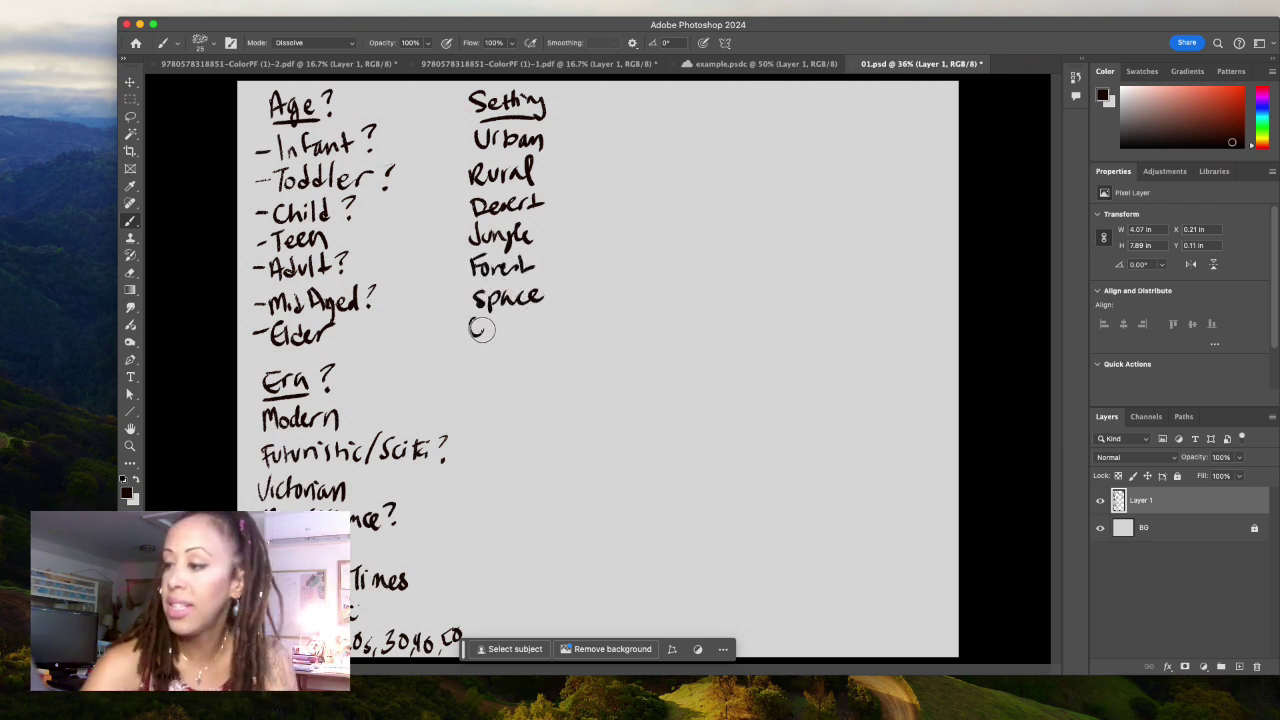
mouse_move(478, 320)
left_mouse_down()
mouse_move(480, 336)
mouse_move(534, 334)
left_mouse_up()
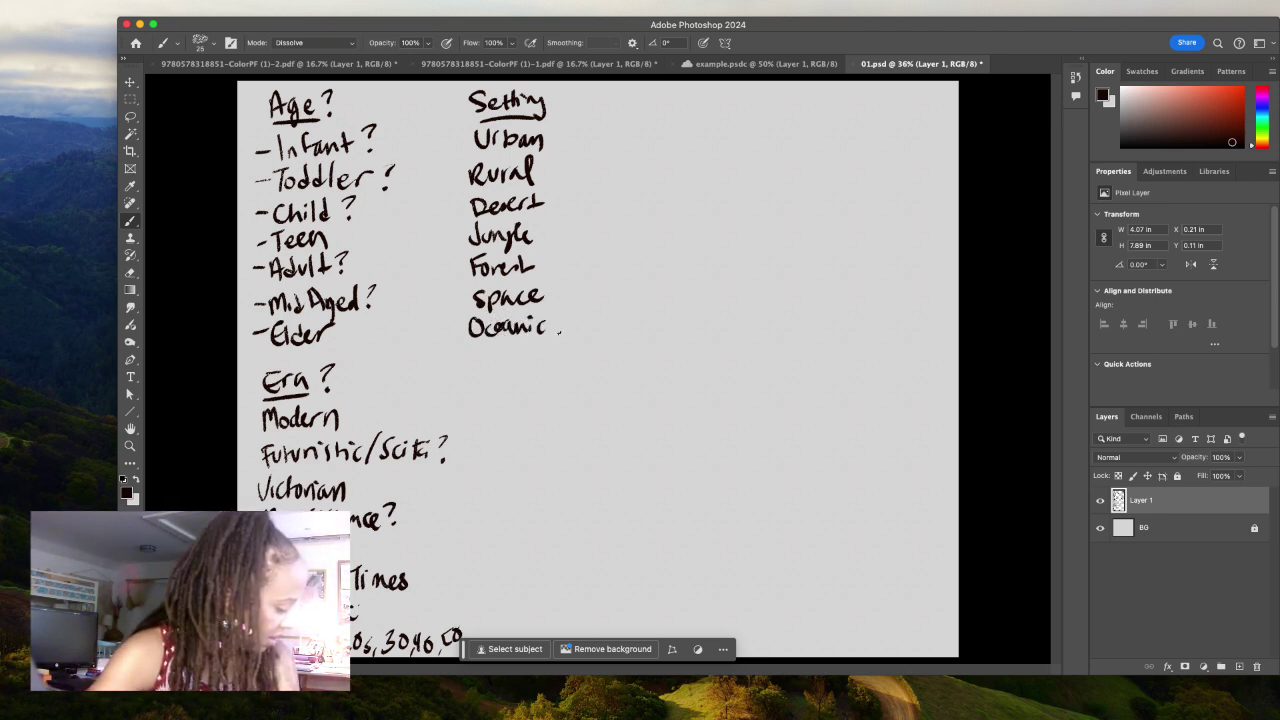
mouse_move(476, 346)
left_mouse_down()
mouse_move(470, 370)
mouse_move(494, 366)
left_mouse_up()
mouse_move(498, 348)
left_mouse_down()
mouse_move(504, 368)
mouse_move(570, 374)
left_mouse_up()
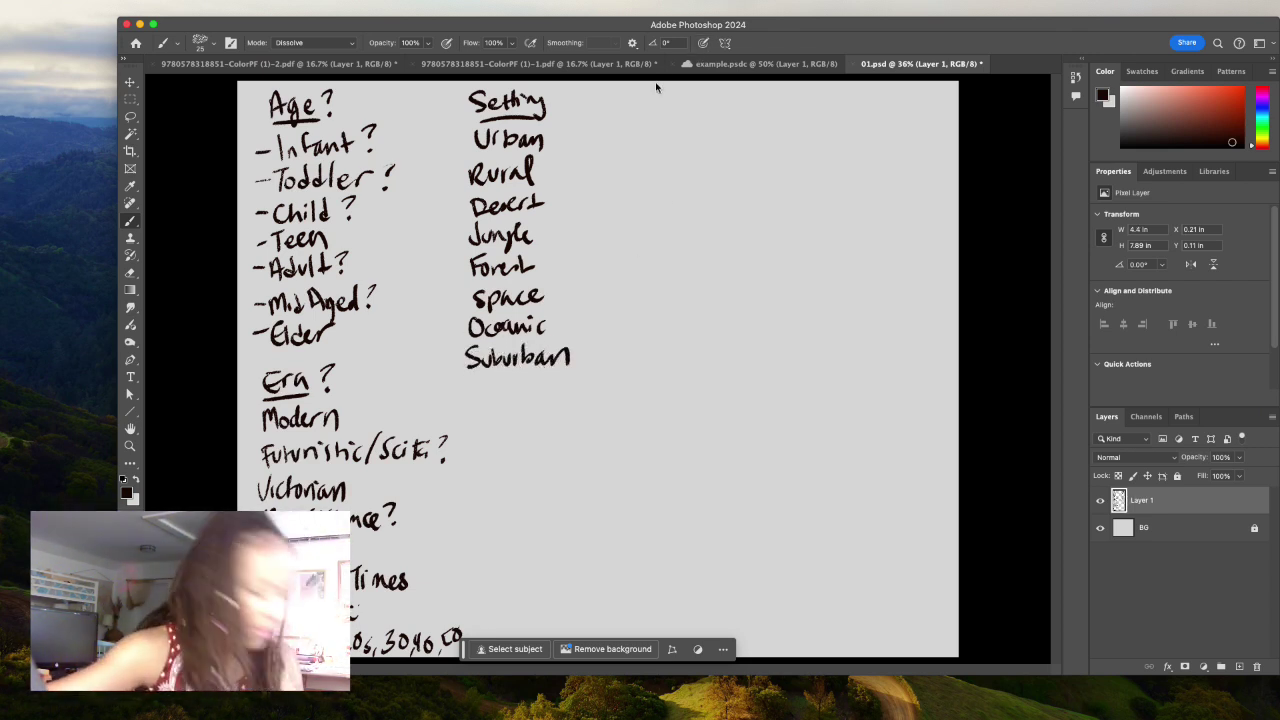
- Write a second column (Microcosm, Grasslands, Badlands, Mountainous) and start a 'Race/Ethnicity' heading
left_click_drag(592, 126, 616, 148)
mouse_move(628, 128)
left_mouse_down()
mouse_move(626, 146)
mouse_move(674, 146)
left_mouse_up()
mouse_move(678, 128)
left_mouse_down()
mouse_move(690, 148)
mouse_move(708, 146)
left_mouse_up()
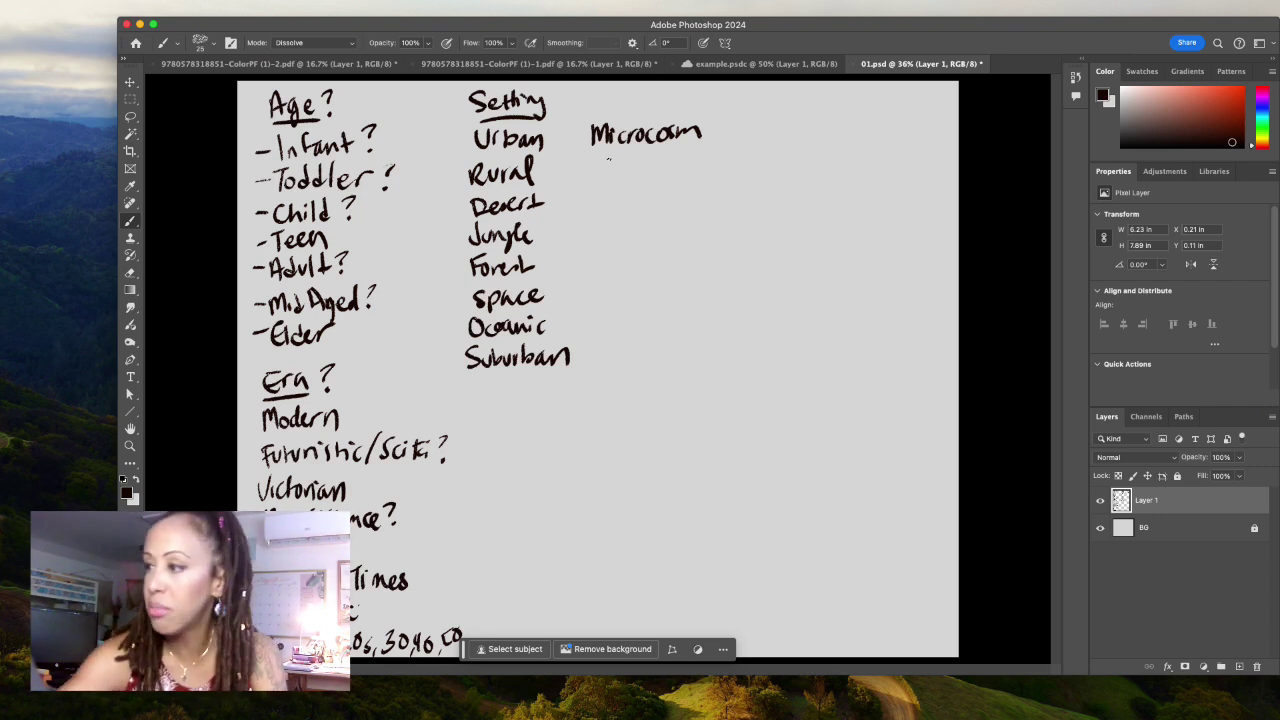
mouse_move(615, 158)
left_mouse_down()
mouse_move(618, 178)
mouse_move(712, 178)
left_mouse_up()
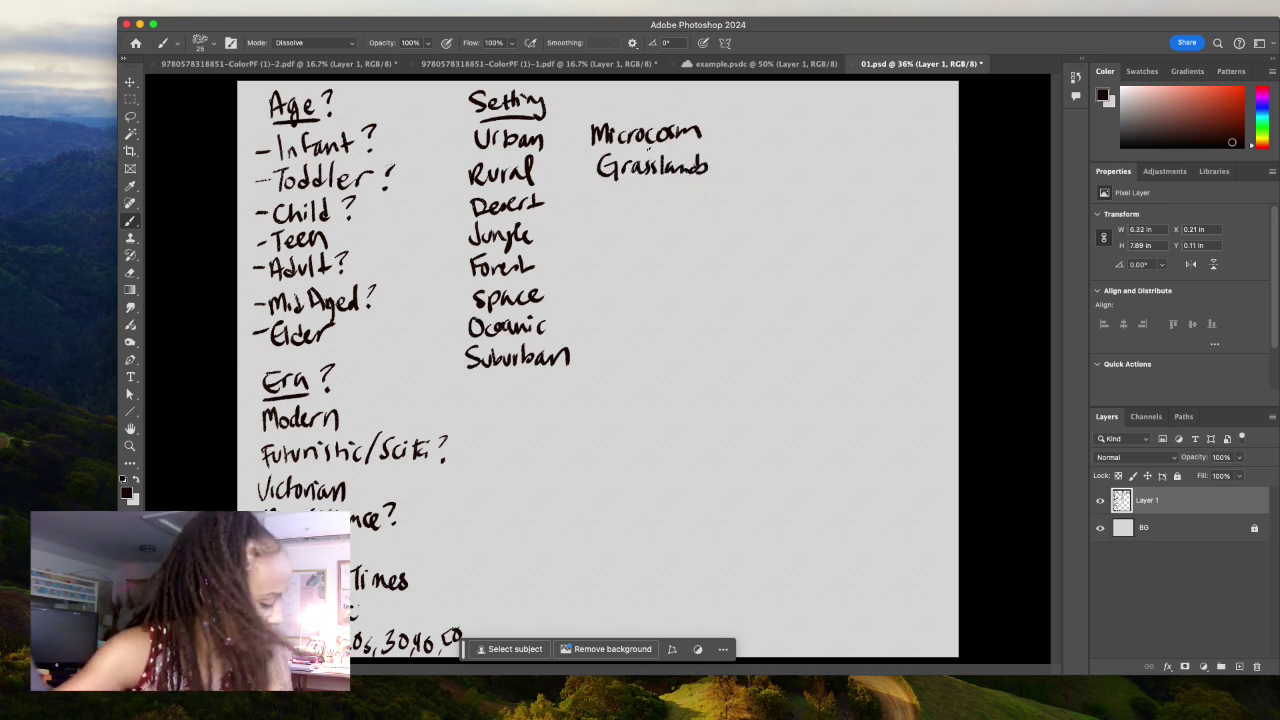
mouse_move(600, 196)
left_mouse_down()
mouse_move(610, 215)
mouse_move(624, 212)
left_mouse_up()
mouse_move(628, 196)
left_mouse_down()
mouse_move(634, 212)
mouse_move(670, 214)
left_mouse_up()
left_click_drag(672, 196, 704, 214)
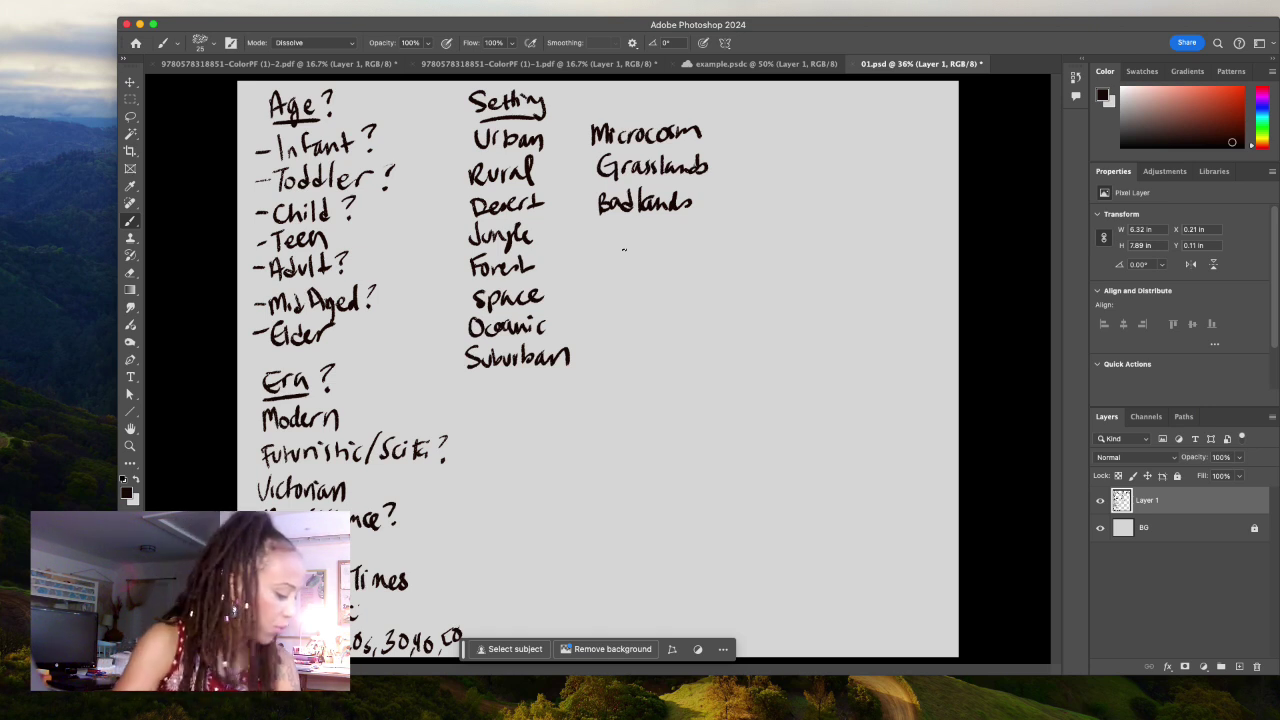
mouse_move(601, 233)
left_mouse_down()
mouse_move(601, 246)
mouse_move(728, 240)
left_mouse_up()
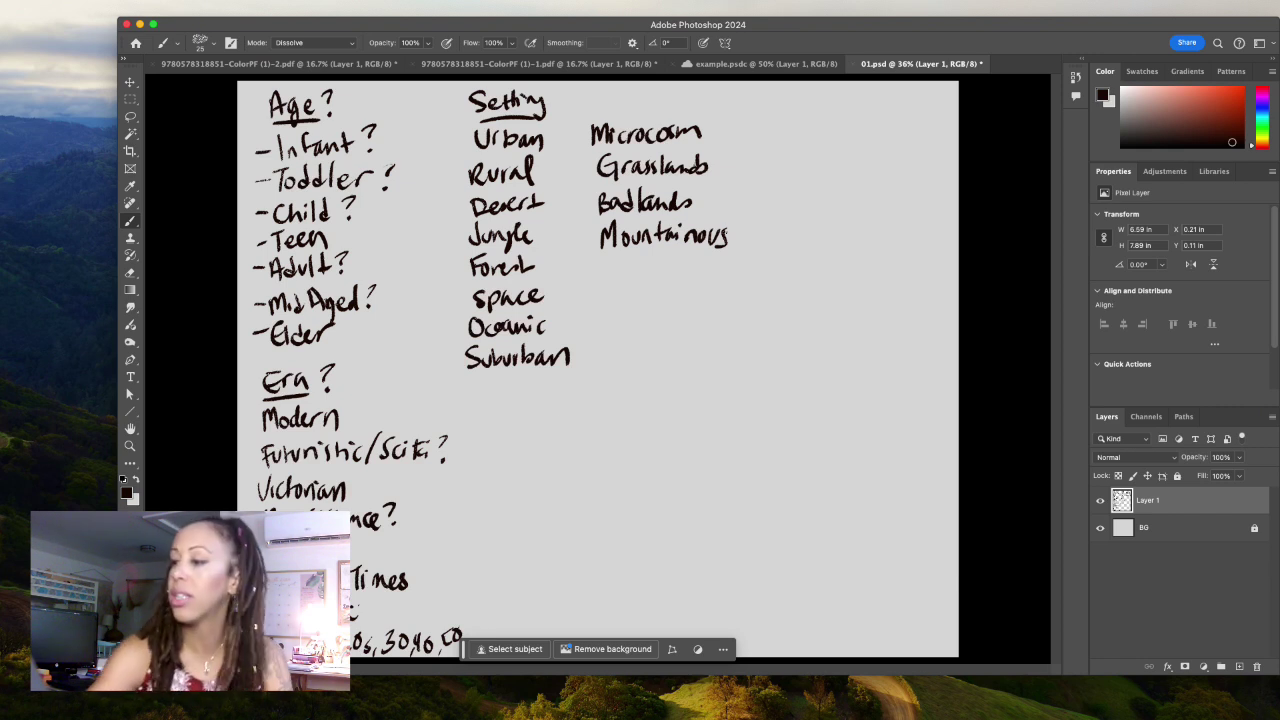
mouse_move(528, 398)
left_mouse_down()
mouse_move(545, 425)
mouse_move(664, 424)
left_mouse_up()
- Finish the Race/Ethnicity heading and brush American, Black and Multicultural beneath it
left_click_drag(668, 400, 672, 432)
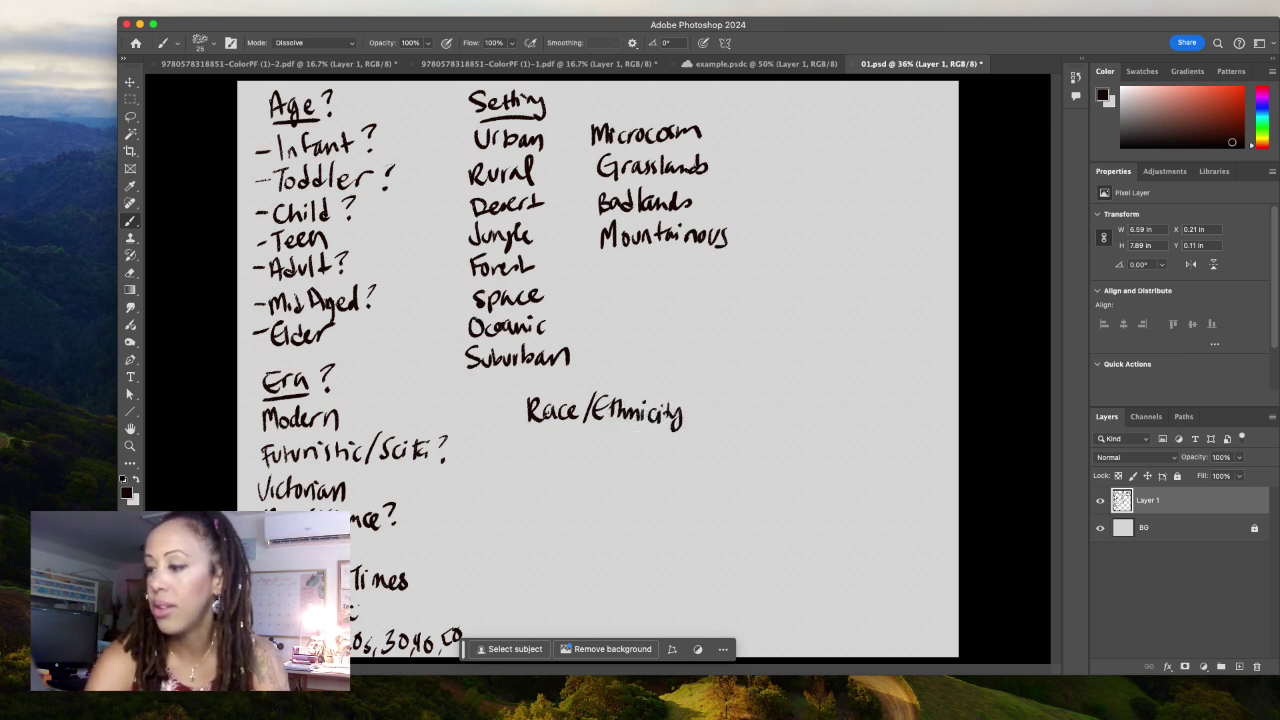
mouse_move(512, 468)
left_mouse_down()
mouse_move(520, 450)
mouse_move(524, 470)
left_mouse_up()
mouse_move(530, 448)
left_mouse_down()
mouse_move(528, 466)
mouse_move(672, 464)
left_mouse_up()
mouse_move(676, 452)
left_mouse_down()
mouse_move(688, 462)
mouse_move(650, 500)
mouse_move(690, 494)
mouse_move(664, 504)
mouse_move(684, 518)
left_mouse_up()
left_click_drag(686, 504, 720, 520)
left_click_drag(710, 506, 750, 518)
left_click_drag(752, 484, 754, 520)
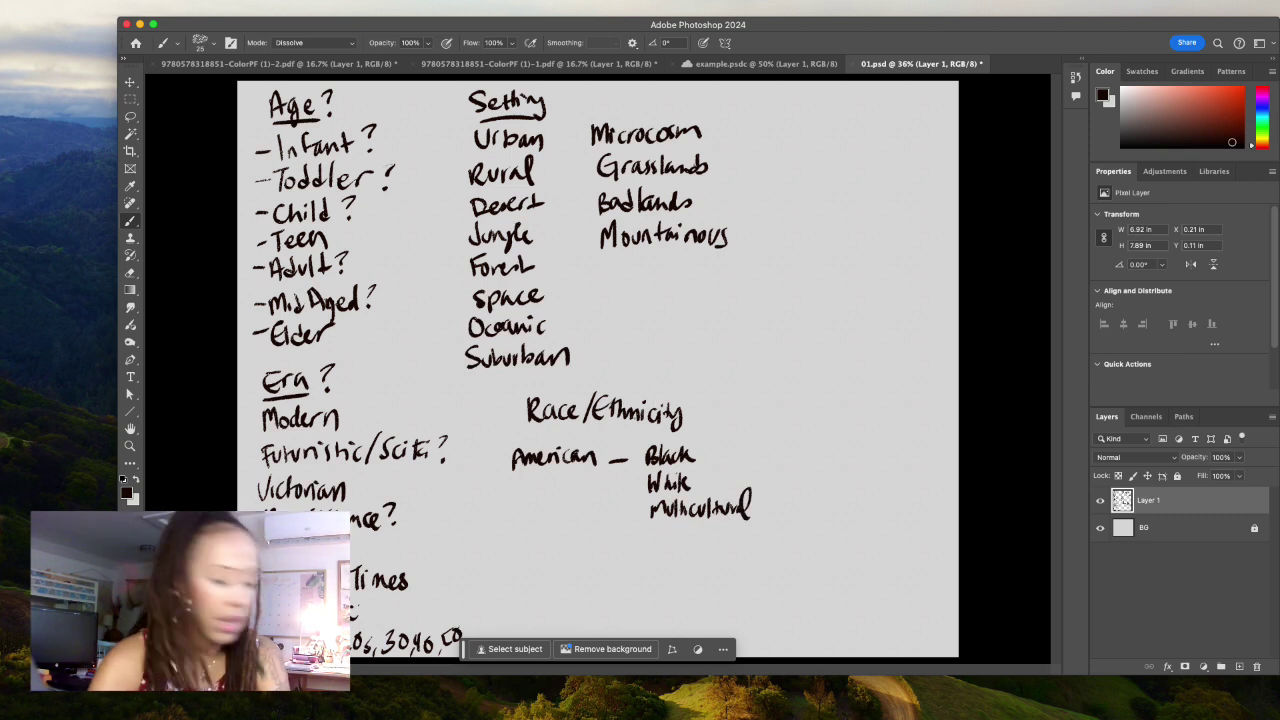
- Write Native American below American in the list
left_click_drag(508, 512, 510, 486)
left_click_drag(510, 486, 526, 510)
left_click_drag(532, 494, 562, 506)
mouse_move(556, 486)
left_mouse_down()
mouse_move(566, 508)
mouse_move(550, 508)
mouse_move(566, 530)
mouse_move(622, 528)
left_mouse_up()
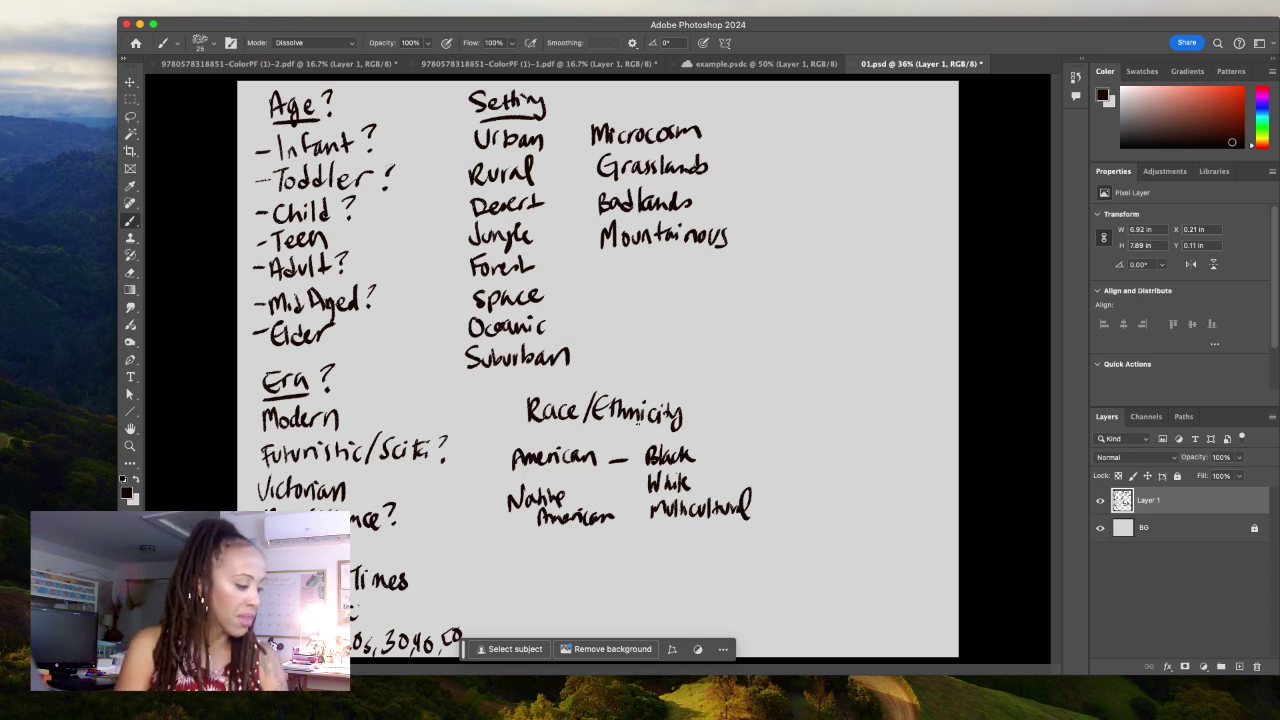
- Add Latino, Pacific Islander and Asian with a 'What country?' note
left_click_drag(526, 540, 590, 546)
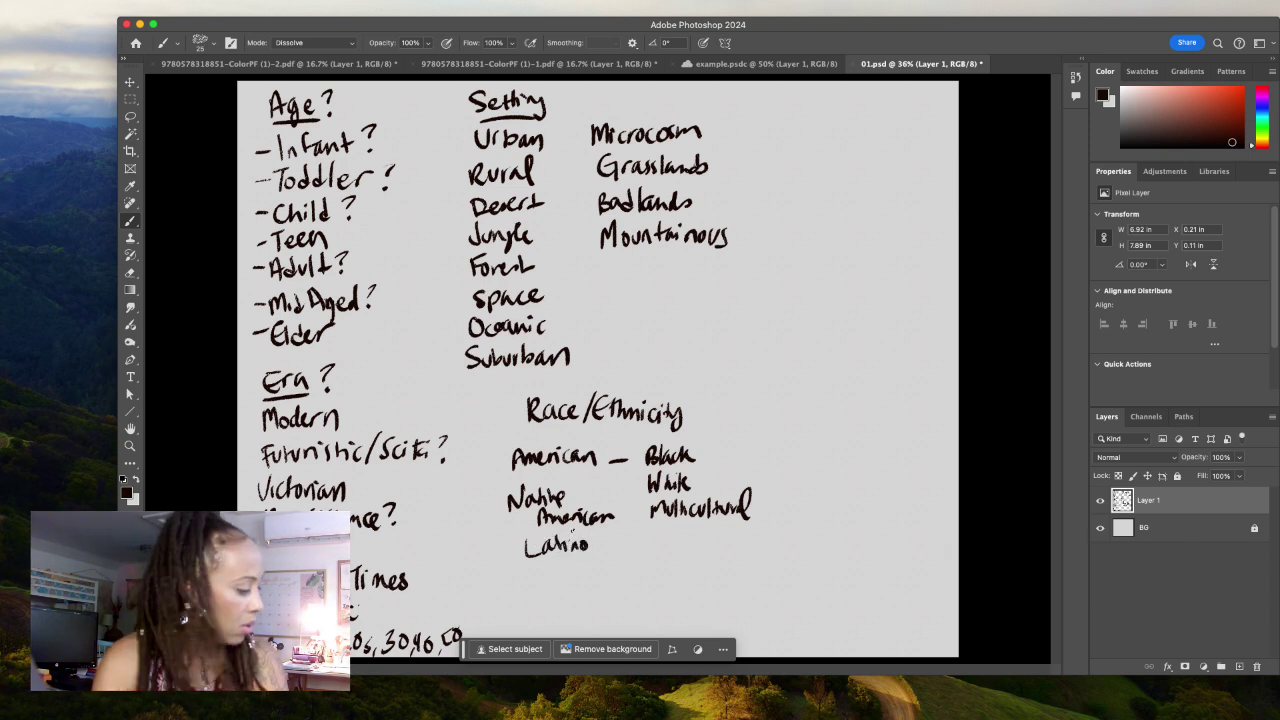
mouse_move(512, 578)
left_mouse_down()
mouse_move(560, 565)
mouse_move(682, 575)
left_mouse_up()
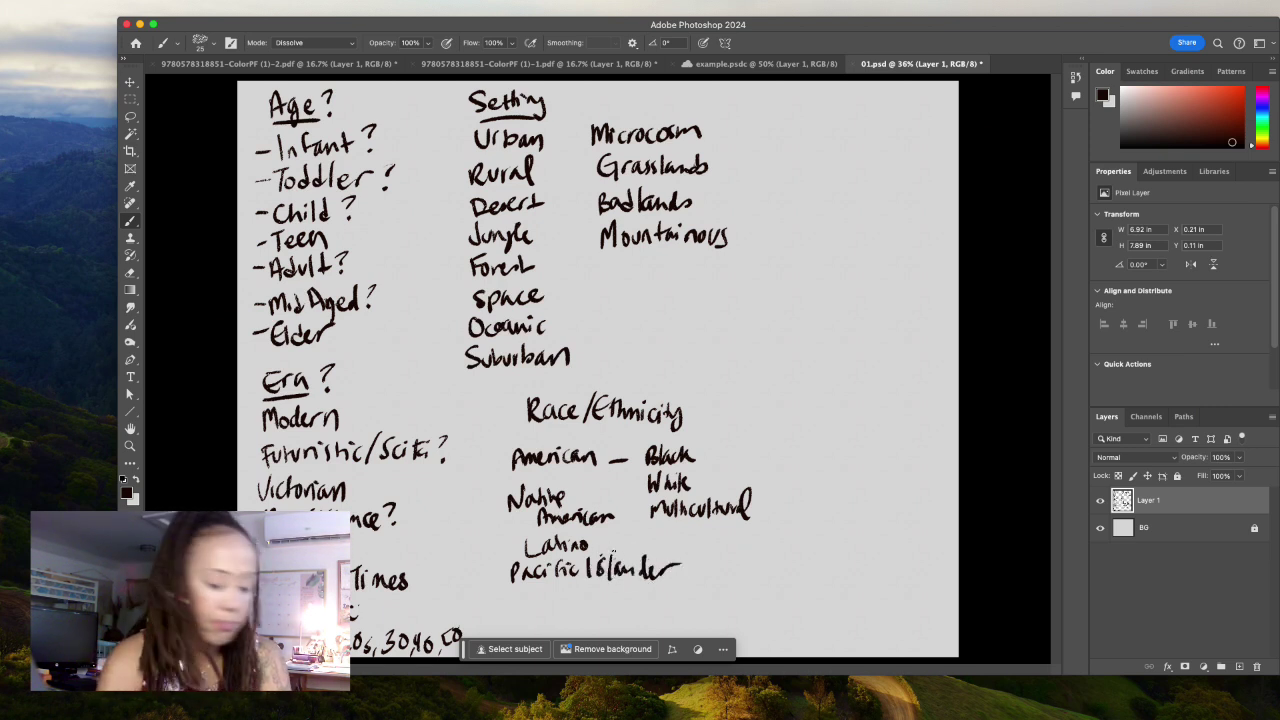
mouse_move(520, 608)
left_mouse_down()
mouse_move(527, 588)
mouse_move(536, 608)
mouse_move(584, 605)
left_mouse_up()
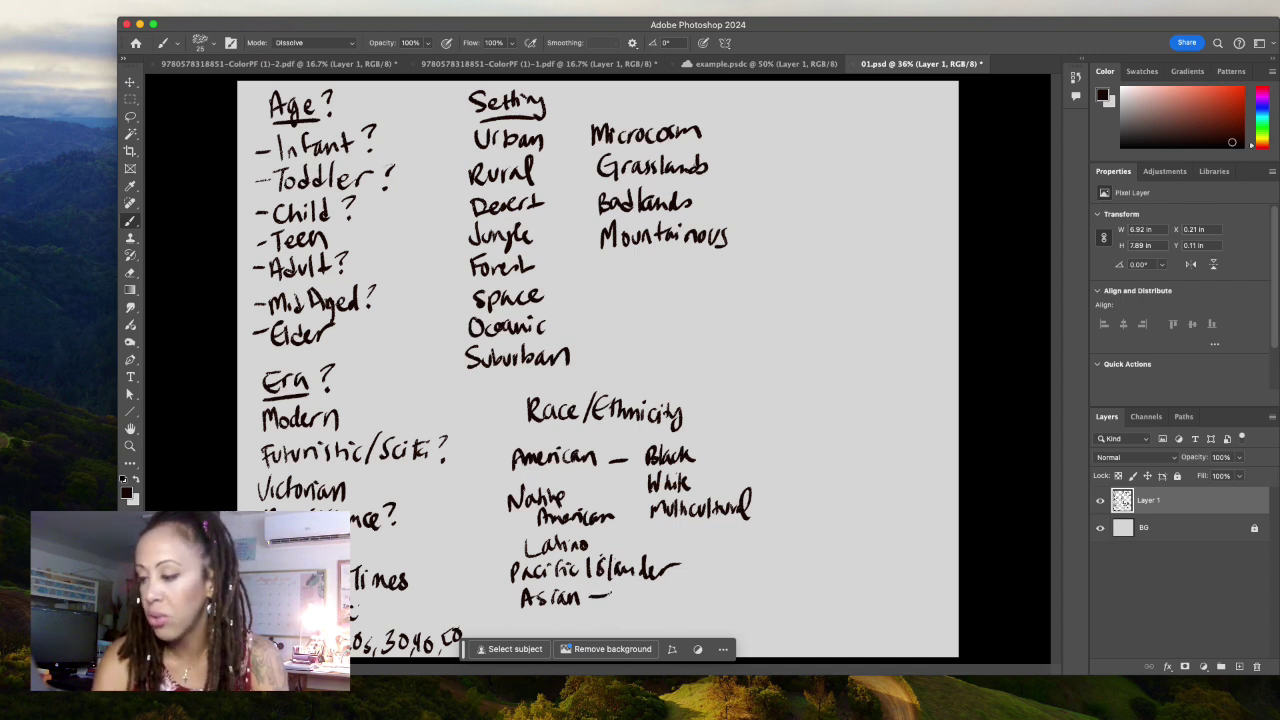
mouse_move(612, 588)
left_mouse_down()
mouse_move(632, 605)
mouse_move(728, 610)
left_mouse_up()
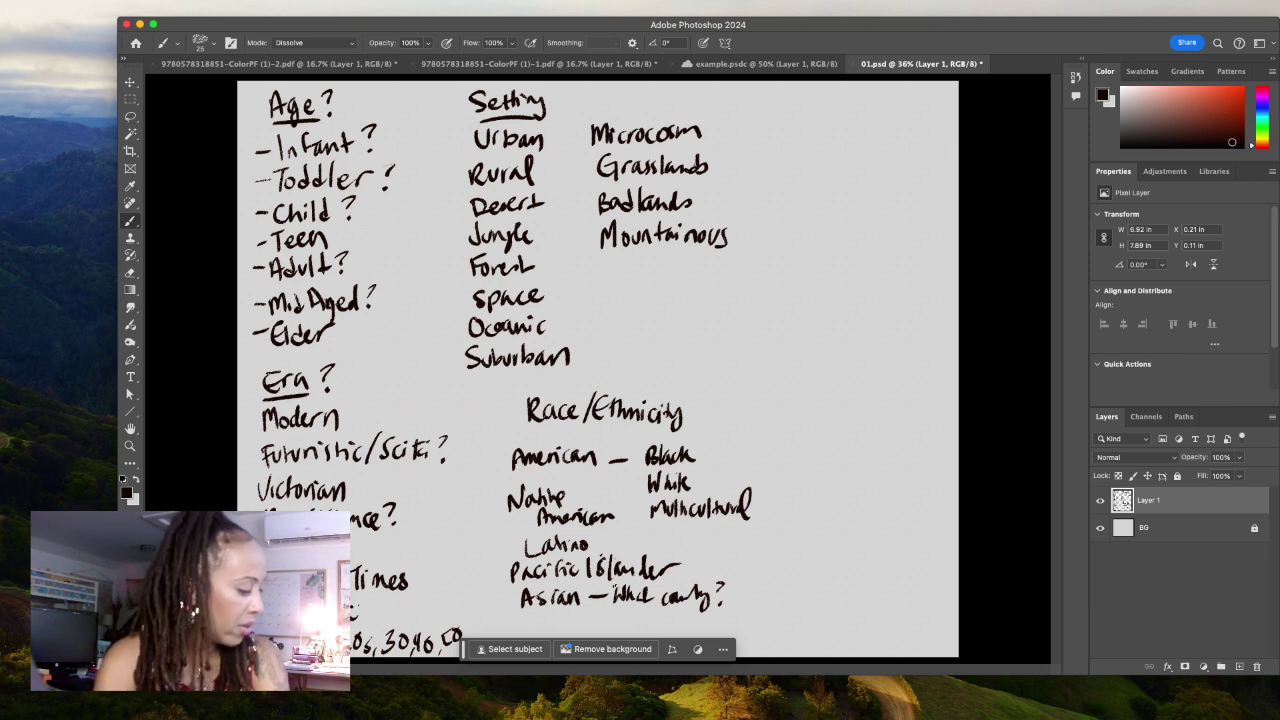
- Undo a misspelled entry, rewrite it as East Asian, and underline the Race/Ethnicity heading
mouse_move(518, 612)
left_mouse_down()
mouse_move(530, 630)
mouse_move(615, 635)
left_mouse_up()
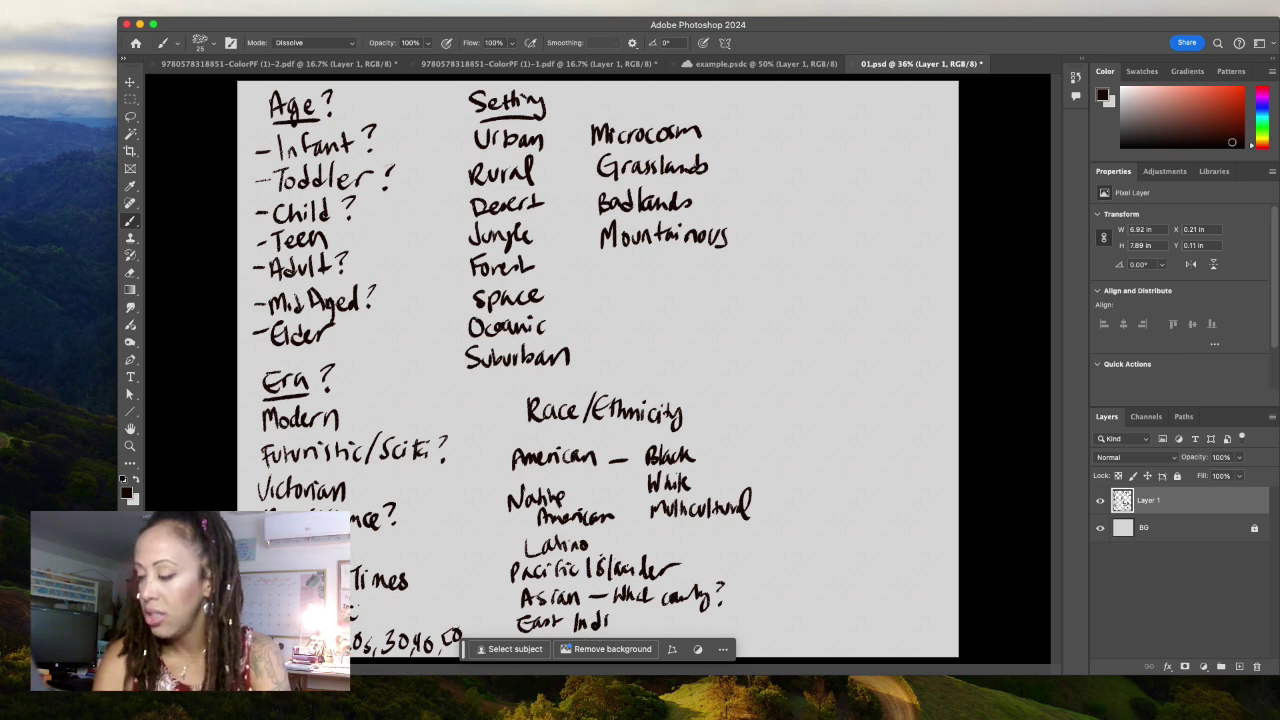
key("super+z")
key("super+z")
left_click(572, 620)
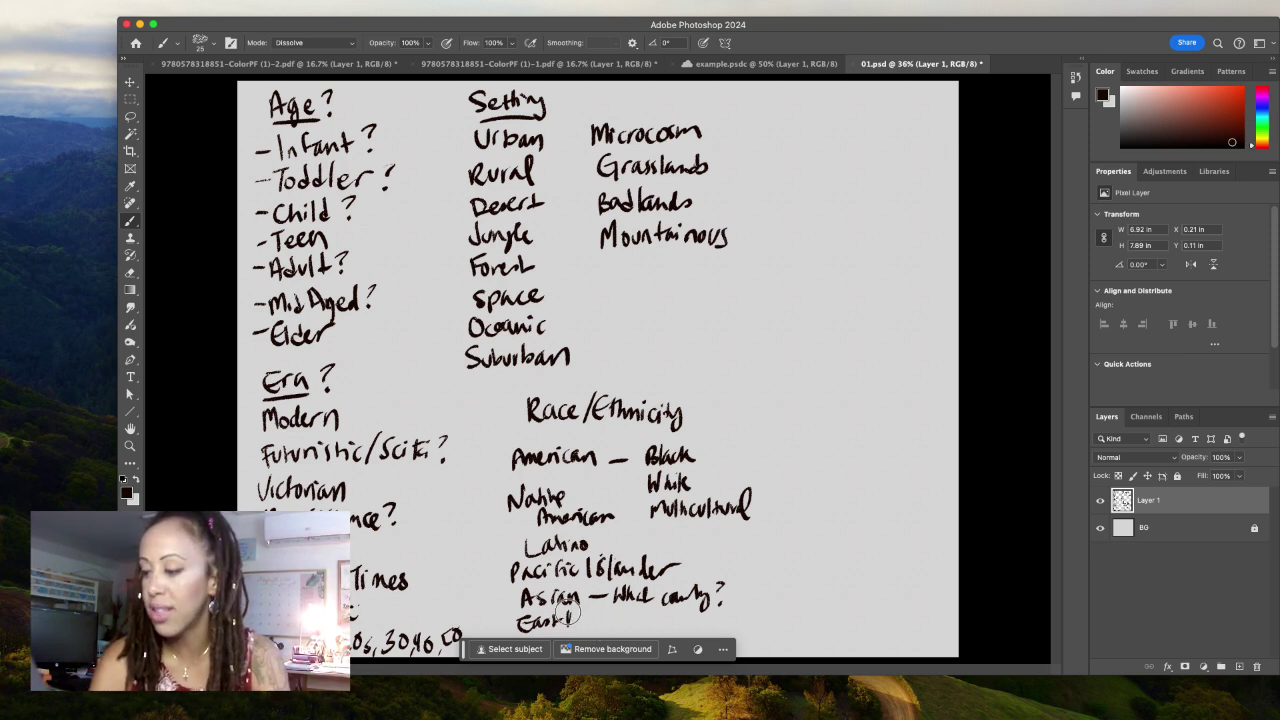
left_click_drag(575, 614, 605, 625)
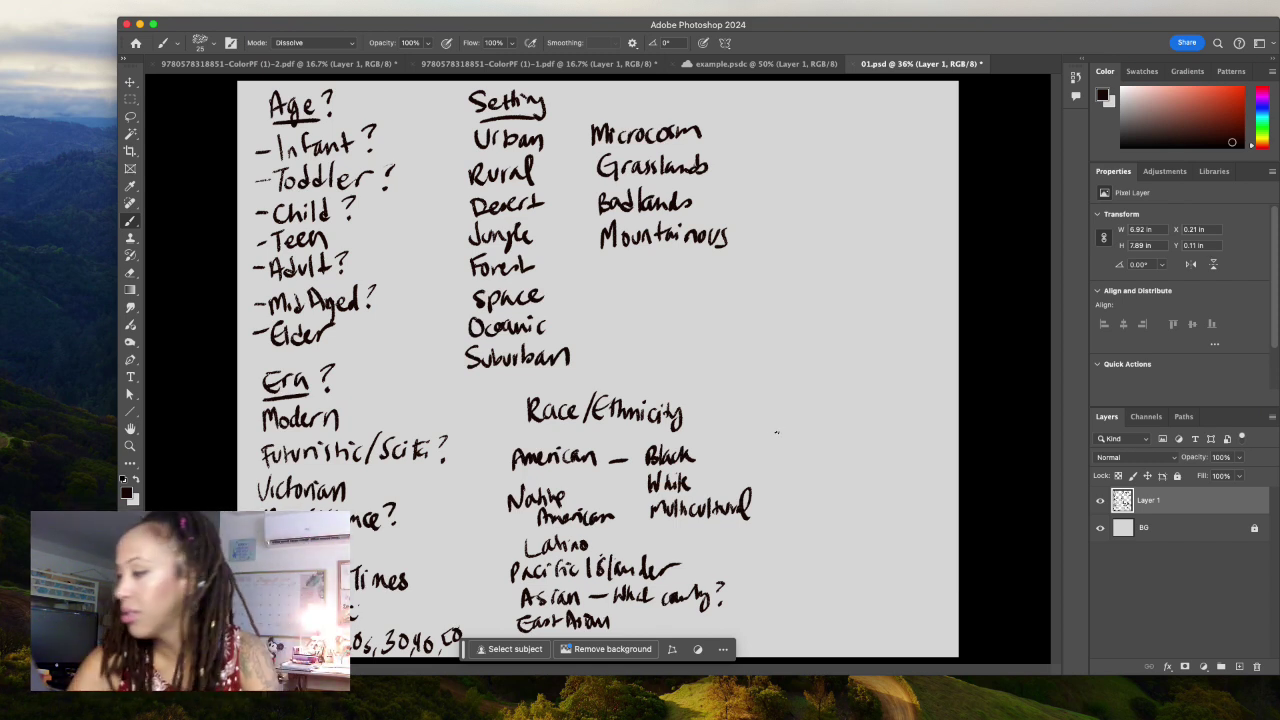
mouse_move(532, 427)
left_mouse_down()
mouse_move(694, 434)
mouse_move(798, 456)
mouse_move(912, 452)
left_mouse_up()
- Write the Central / Western African and East / South African entries in the right column
mouse_move(790, 468)
left_mouse_down()
mouse_move(780, 490)
mouse_move(810, 498)
mouse_move(836, 470)
mouse_move(876, 492)
mouse_move(940, 480)
left_mouse_up()
left_click_drag(822, 498, 904, 512)
left_click_drag(778, 522, 808, 548)
mouse_move(806, 530)
left_mouse_down()
mouse_move(824, 552)
mouse_move(874, 550)
left_mouse_up()
mouse_move(872, 528)
left_mouse_down()
mouse_move(884, 552)
mouse_move(902, 532)
mouse_move(912, 548)
mouse_move(958, 548)
left_mouse_up()
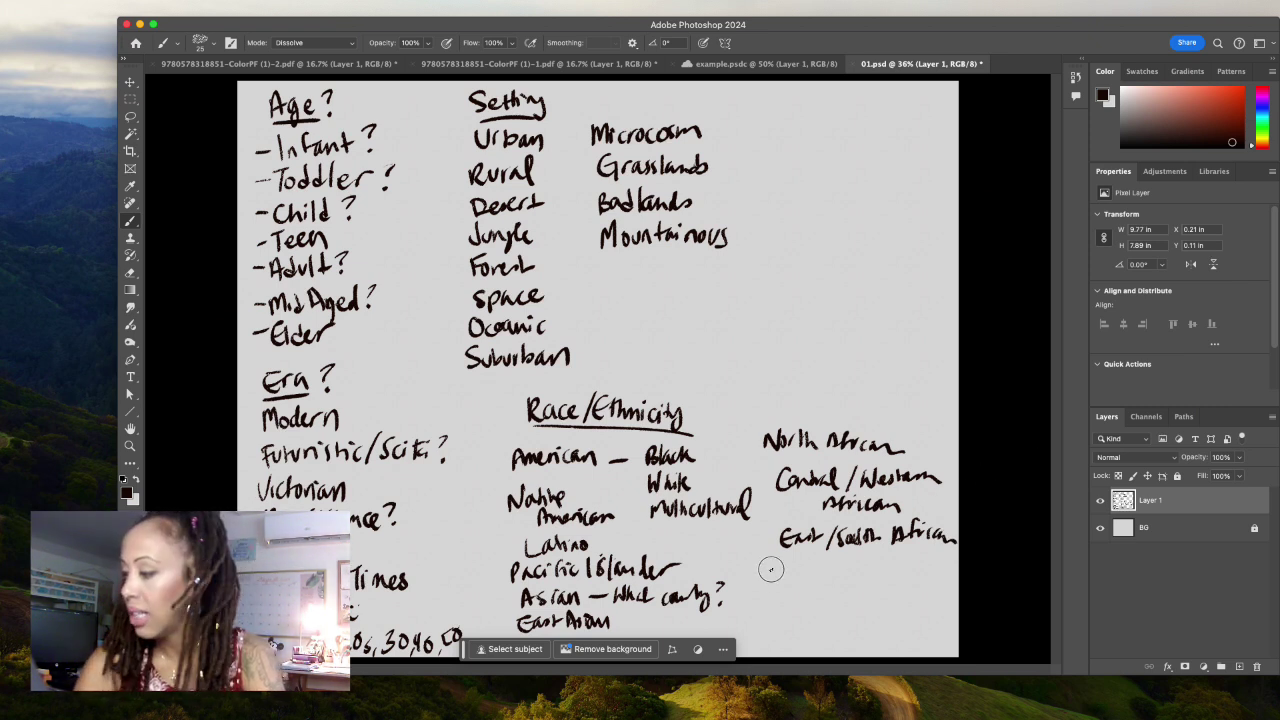
- Add the next entry, then Bi-Racial and Middle Eastern below it
mouse_move(771, 564)
left_mouse_down()
mouse_move(790, 586)
mouse_move(858, 586)
mouse_move(876, 562)
mouse_move(886, 584)
mouse_move(930, 582)
left_mouse_up()
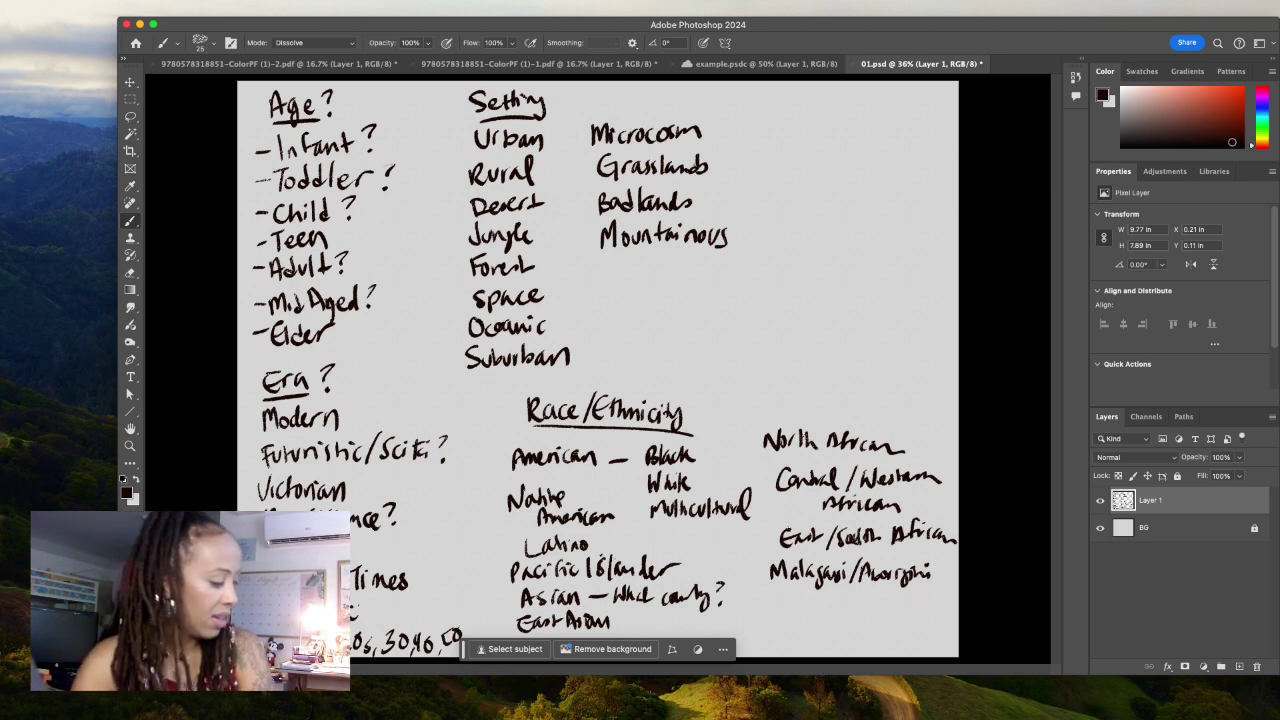
mouse_move(774, 596)
left_mouse_down()
mouse_move(776, 614)
mouse_move(862, 616)
left_mouse_up()
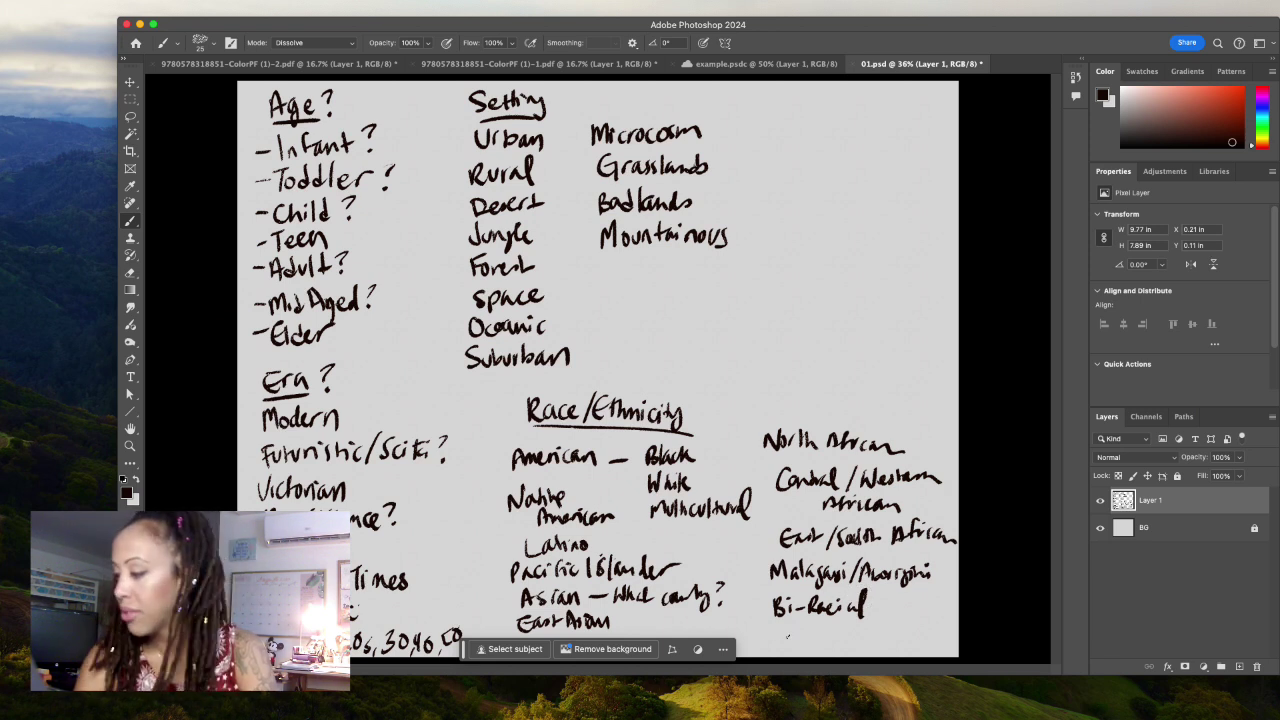
left_click_drag(775, 640, 905, 650)
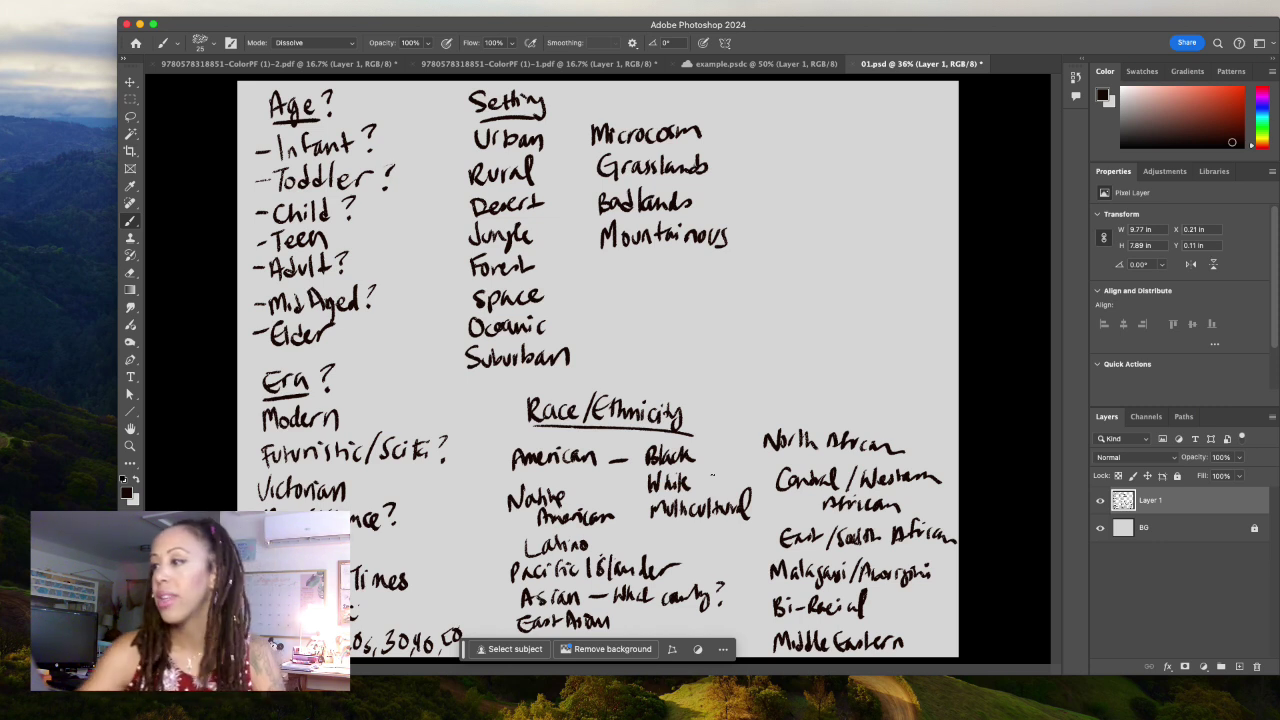
- Letter an underlined Physical heading listing Height with up/down arrows, Weight, and Giant
mouse_move(790, 100)
left_mouse_down()
mouse_move(805, 130)
mouse_move(840, 113)
mouse_move(885, 120)
left_mouse_up()
left_click_drag(795, 125, 888, 125)
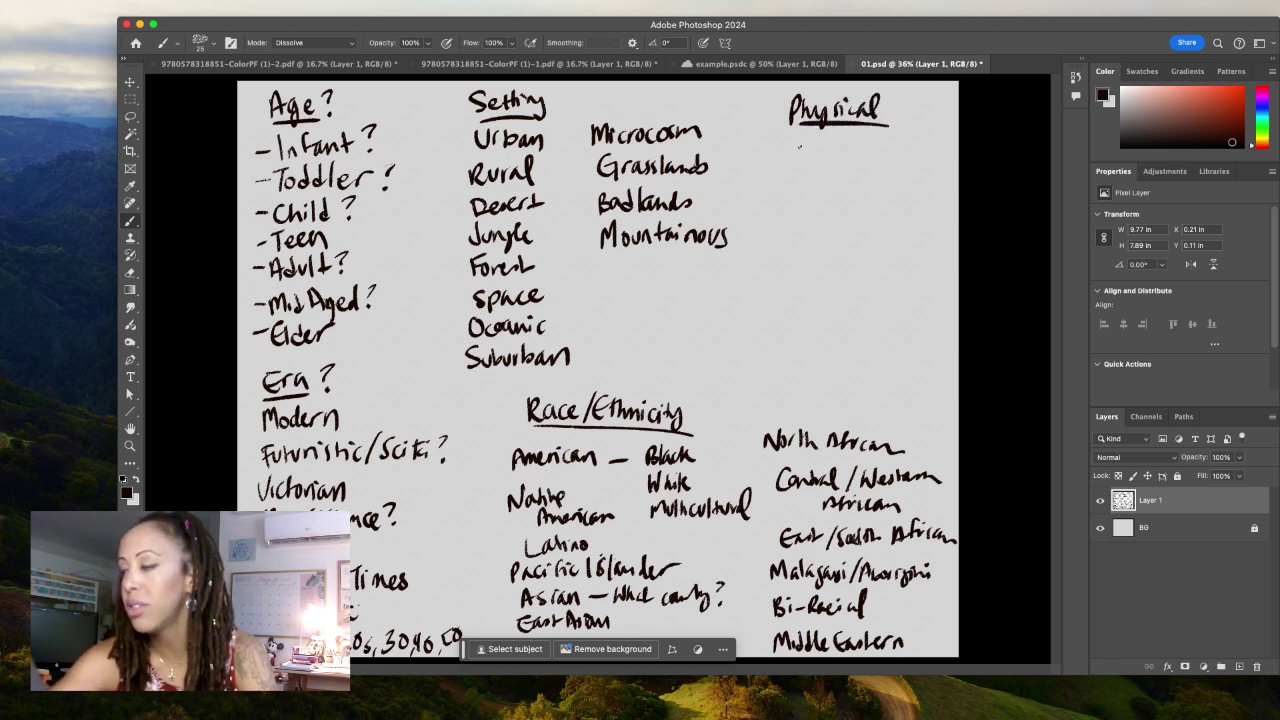
mouse_move(800, 148)
left_mouse_down()
mouse_move(812, 180)
mouse_move(845, 180)
mouse_move(866, 138)
mouse_move(886, 180)
left_mouse_up()
left_click_drag(876, 170, 896, 172)
mouse_move(800, 190)
left_mouse_down()
mouse_move(822, 218)
mouse_move(886, 220)
left_mouse_up()
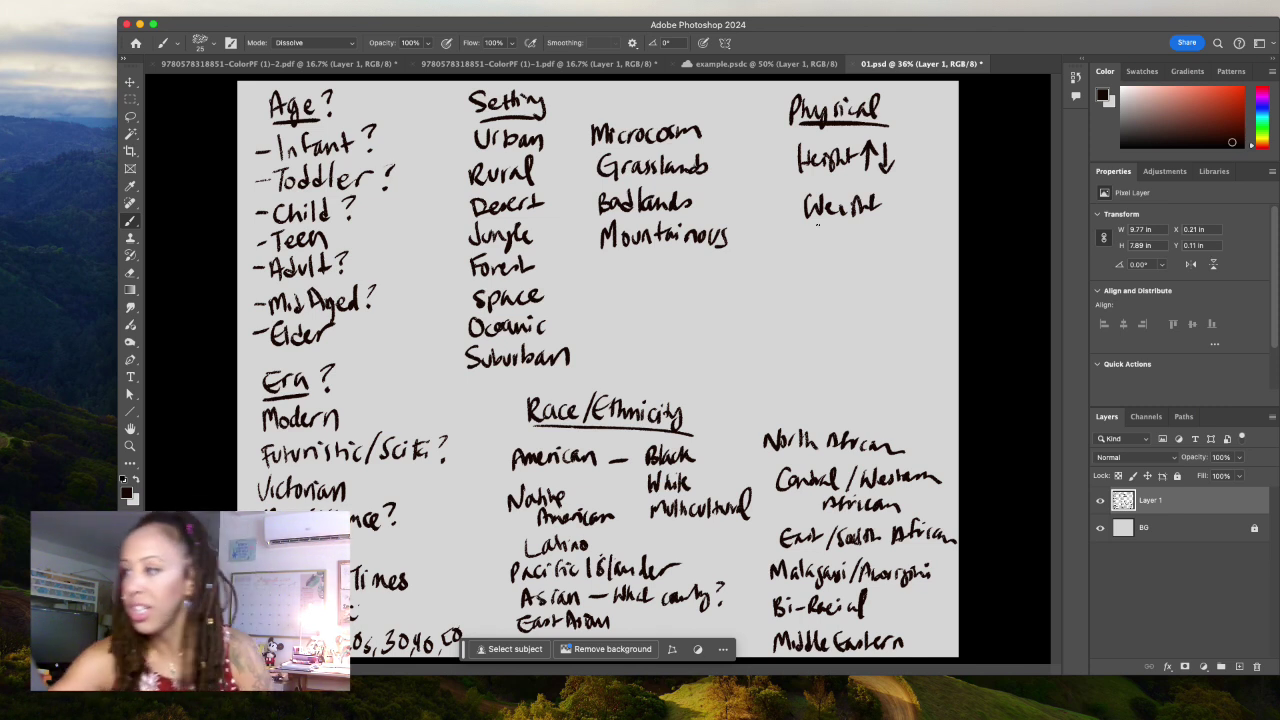
mouse_move(808, 225)
left_mouse_down()
mouse_move(825, 250)
mouse_move(862, 250)
left_mouse_up()
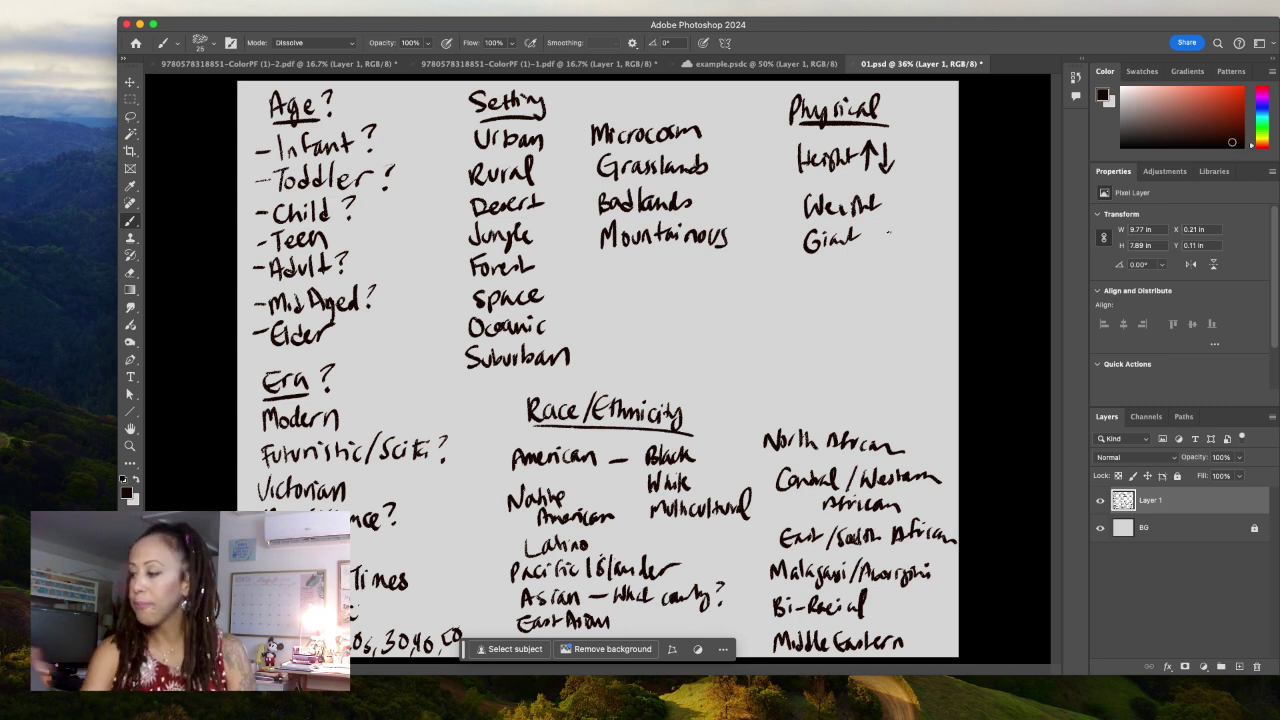
- Rename Layer 1 to character/environment and add a new empty layer
double_click(1150, 500)
type("character/envir")
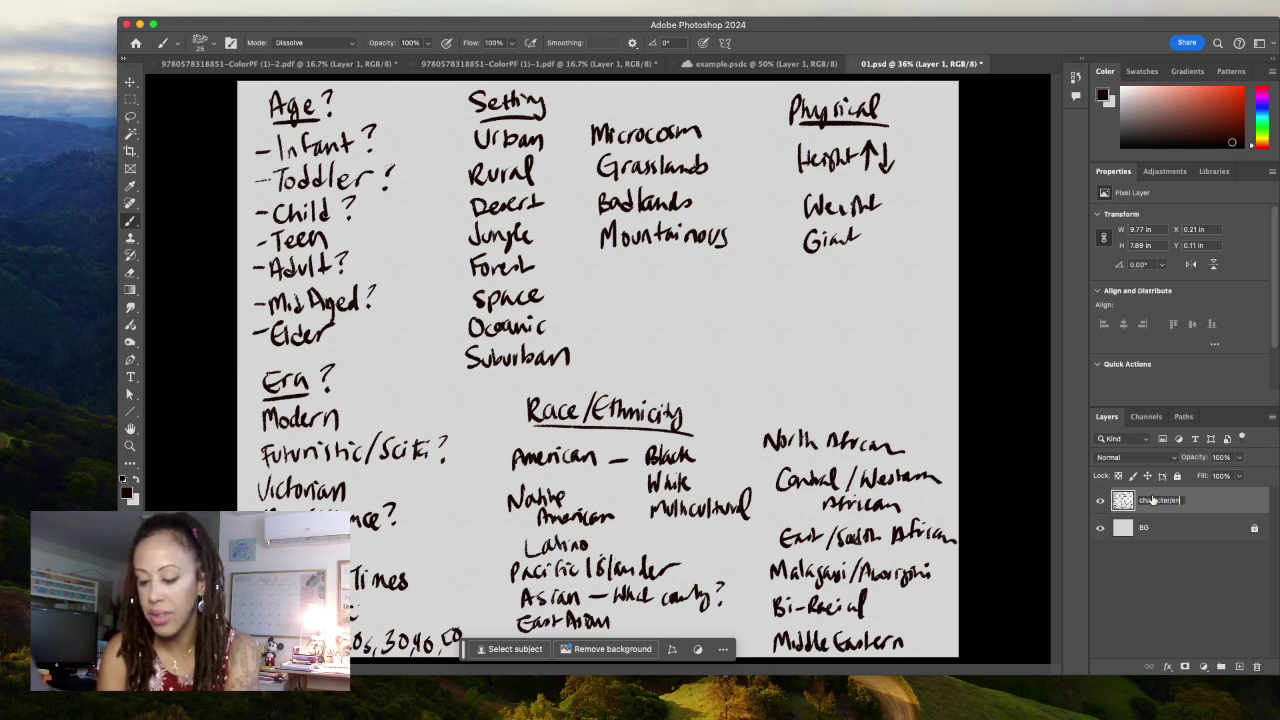
type("onment")
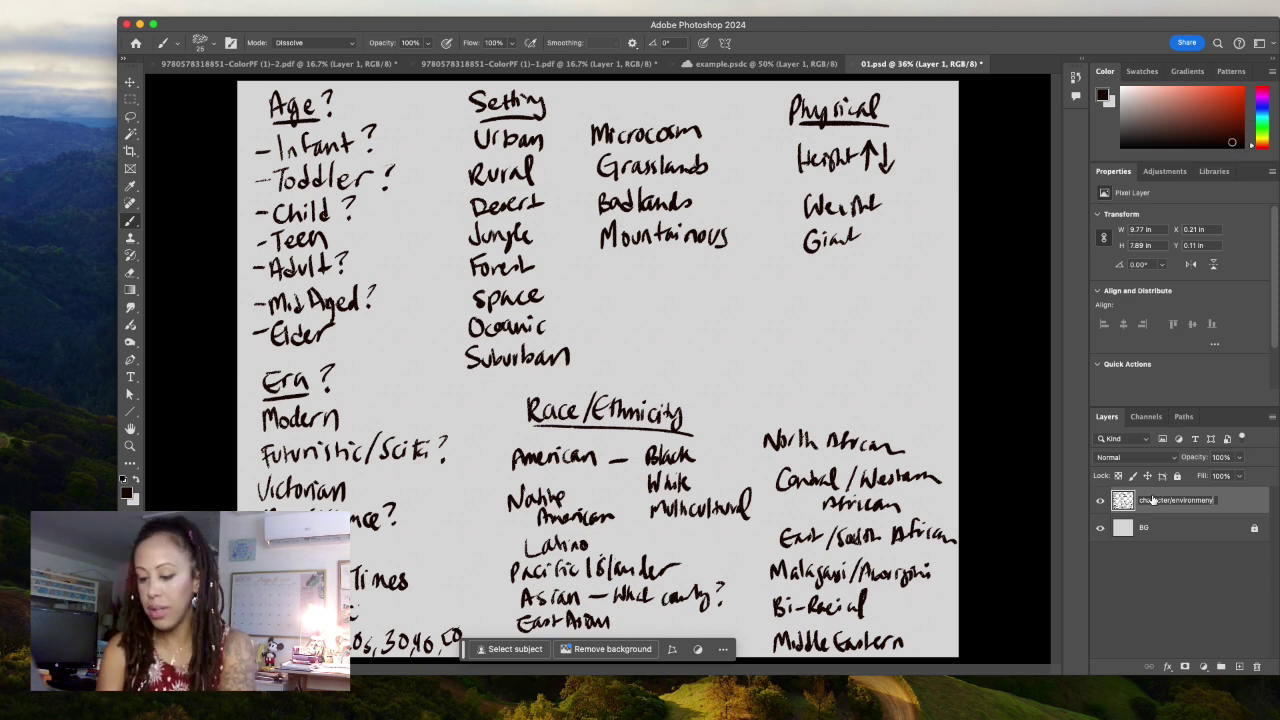
key("Return")
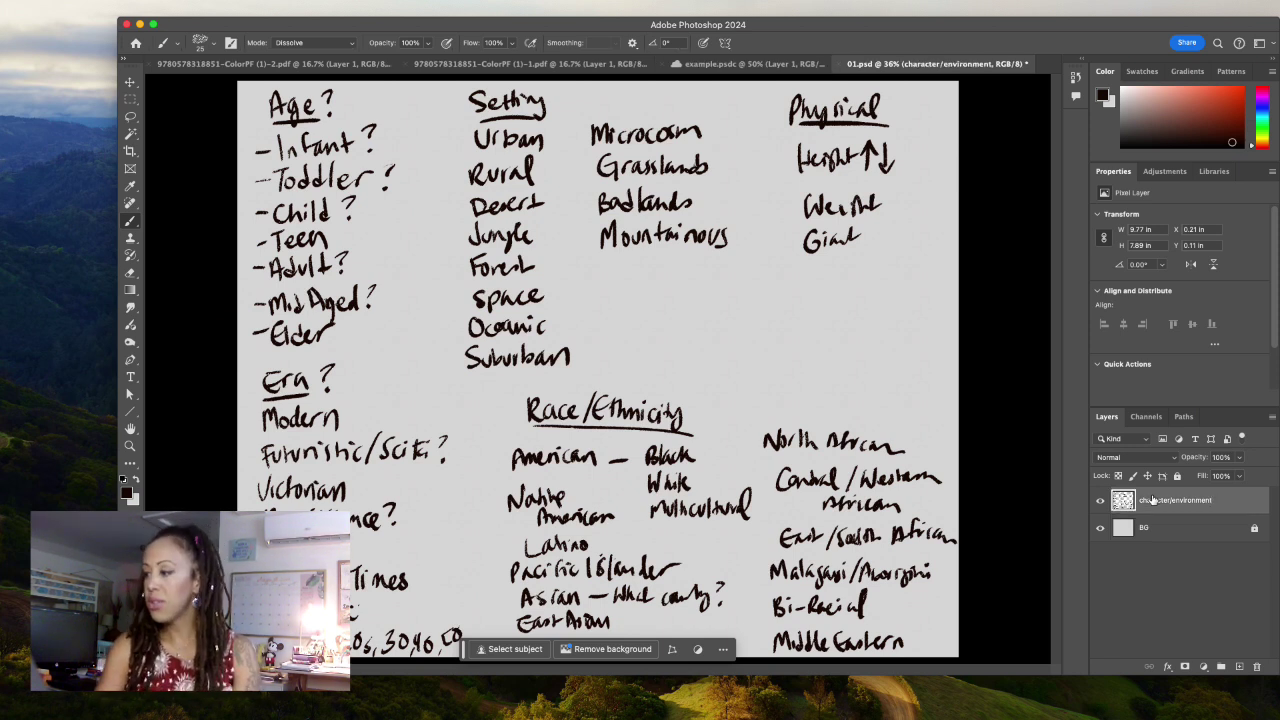
left_click(1240, 667)
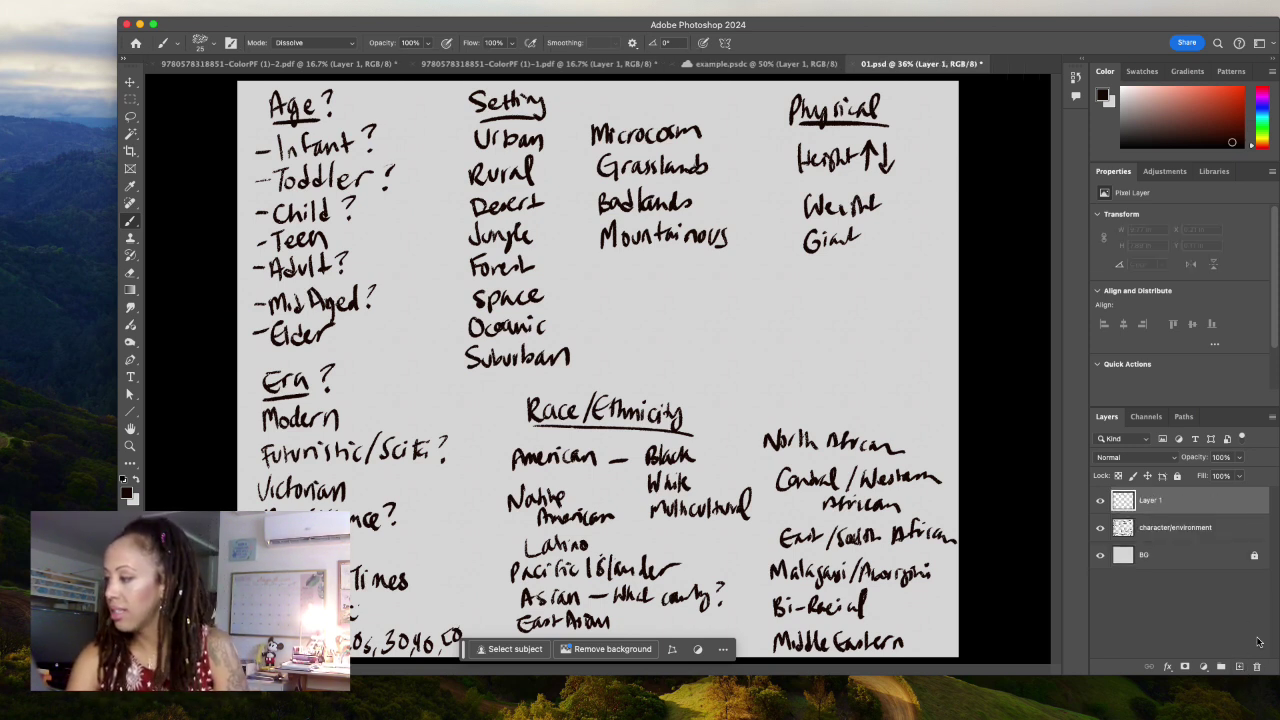
- Lock the character/environment layer and reselect the new empty layer
left_click(1208, 527)
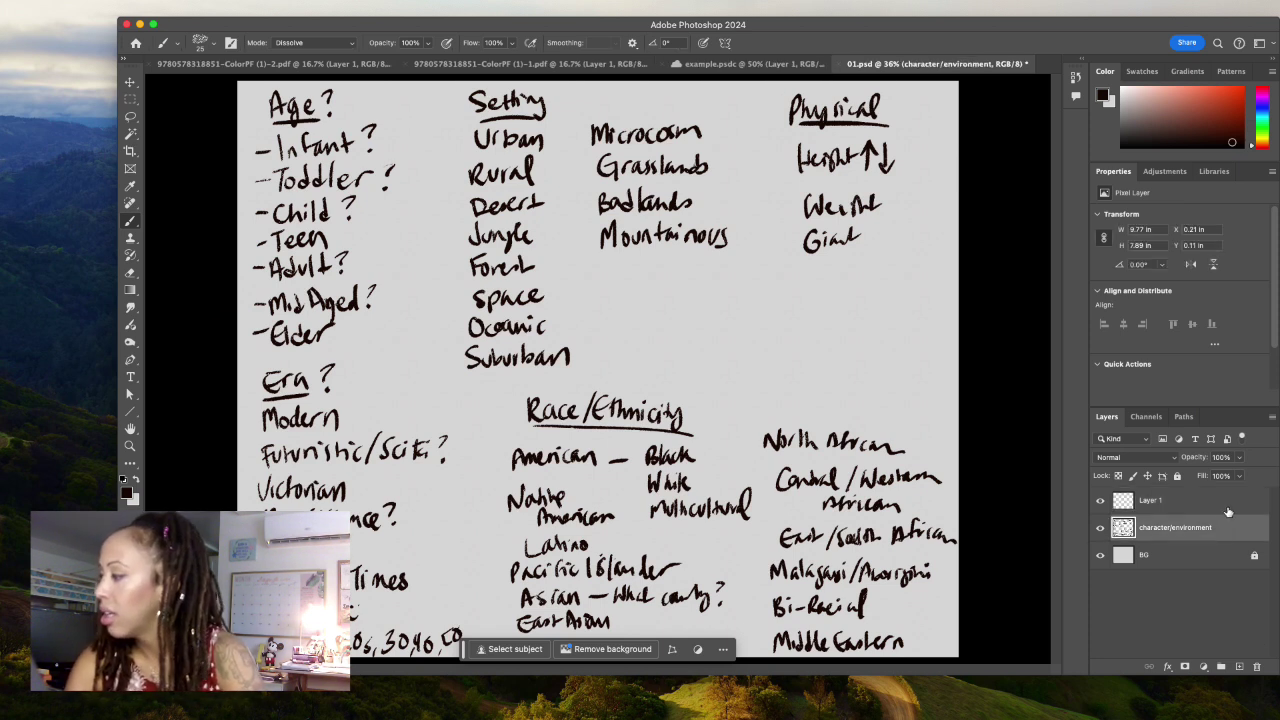
left_click(1196, 501, "super")
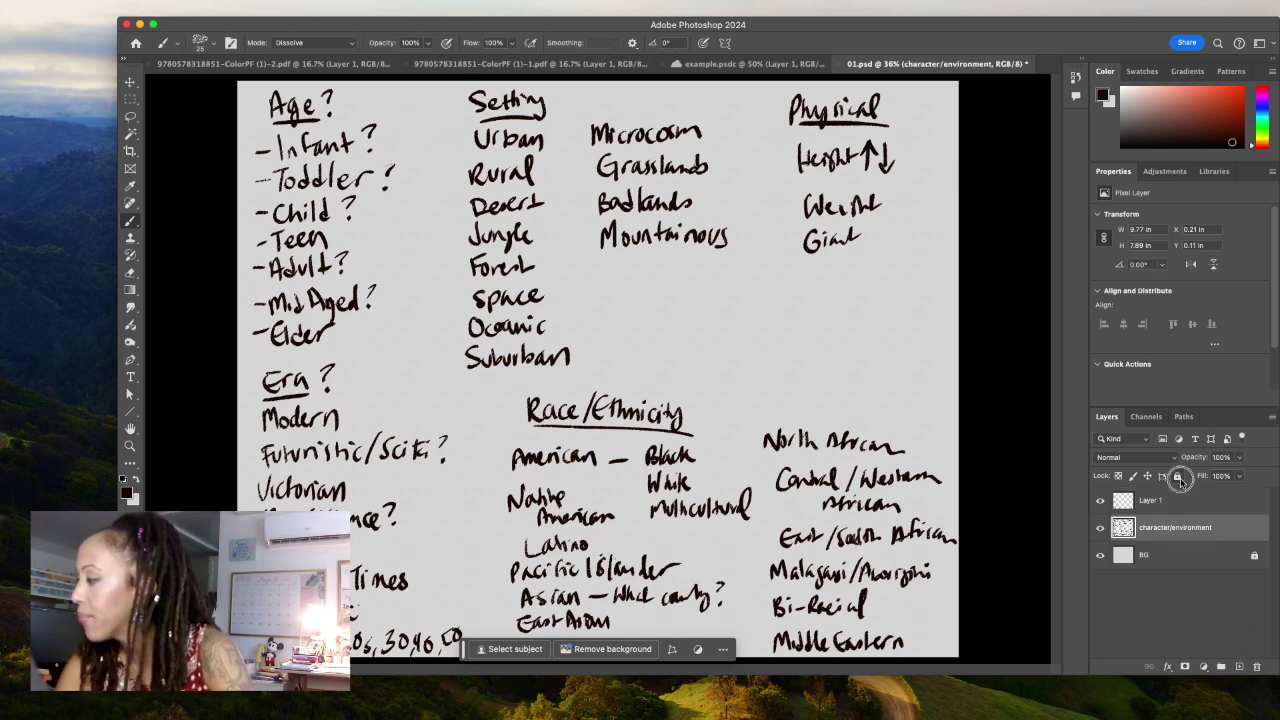
left_click(1196, 501)
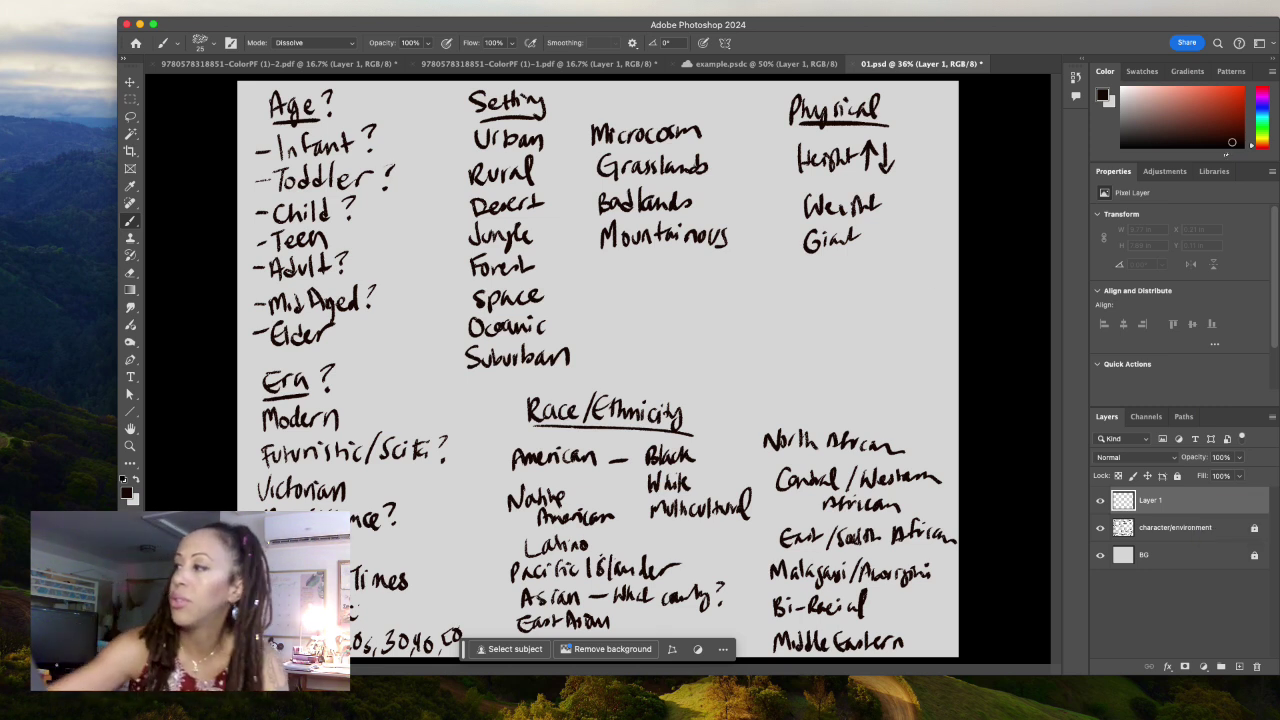
- Pick teal and mark Space, Teen, Futuristic/Sci-fi, the Height arrows and East Asian
left_click(1264, 120)
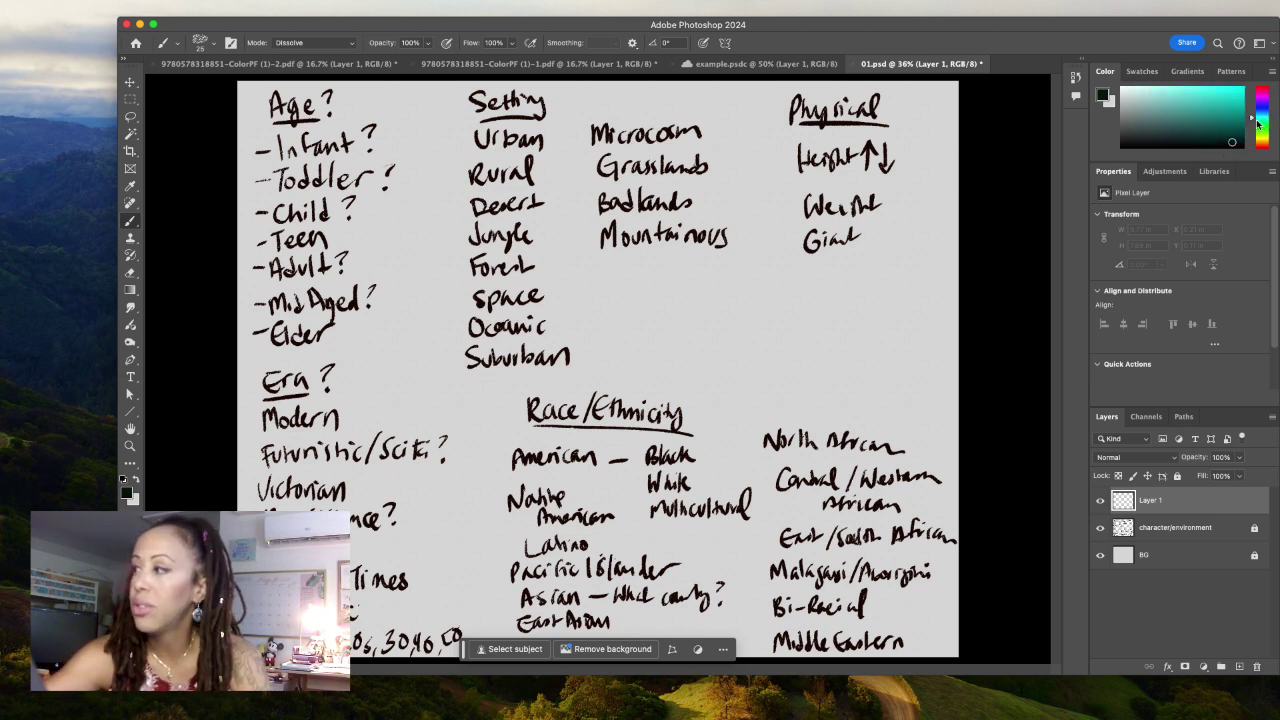
left_click(1216, 111)
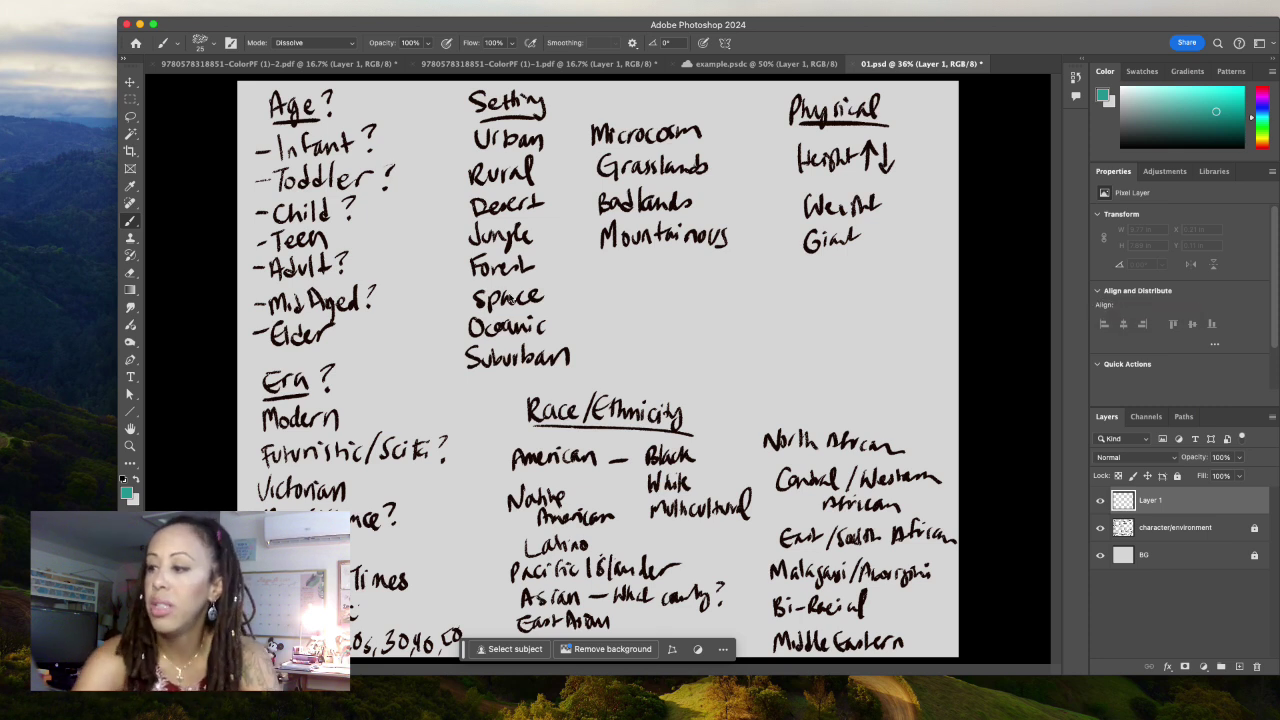
left_click_drag(490, 295, 540, 290)
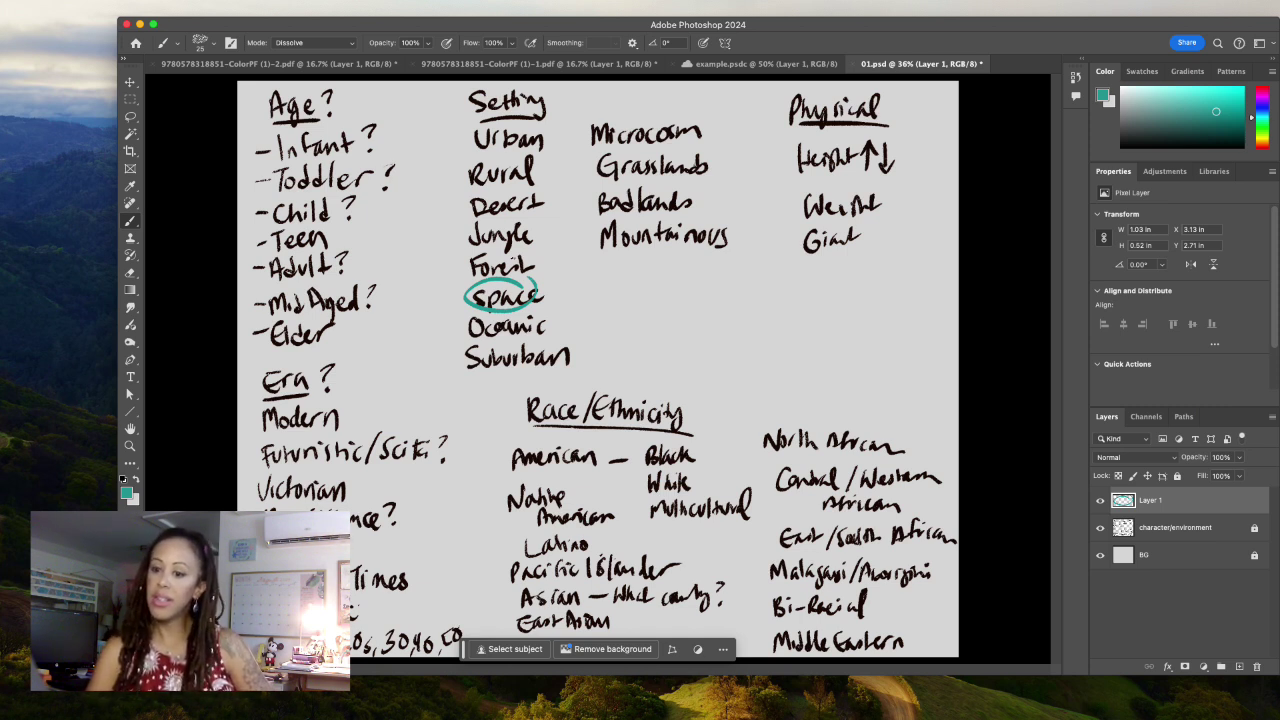
left_click_drag(330, 225, 328, 226)
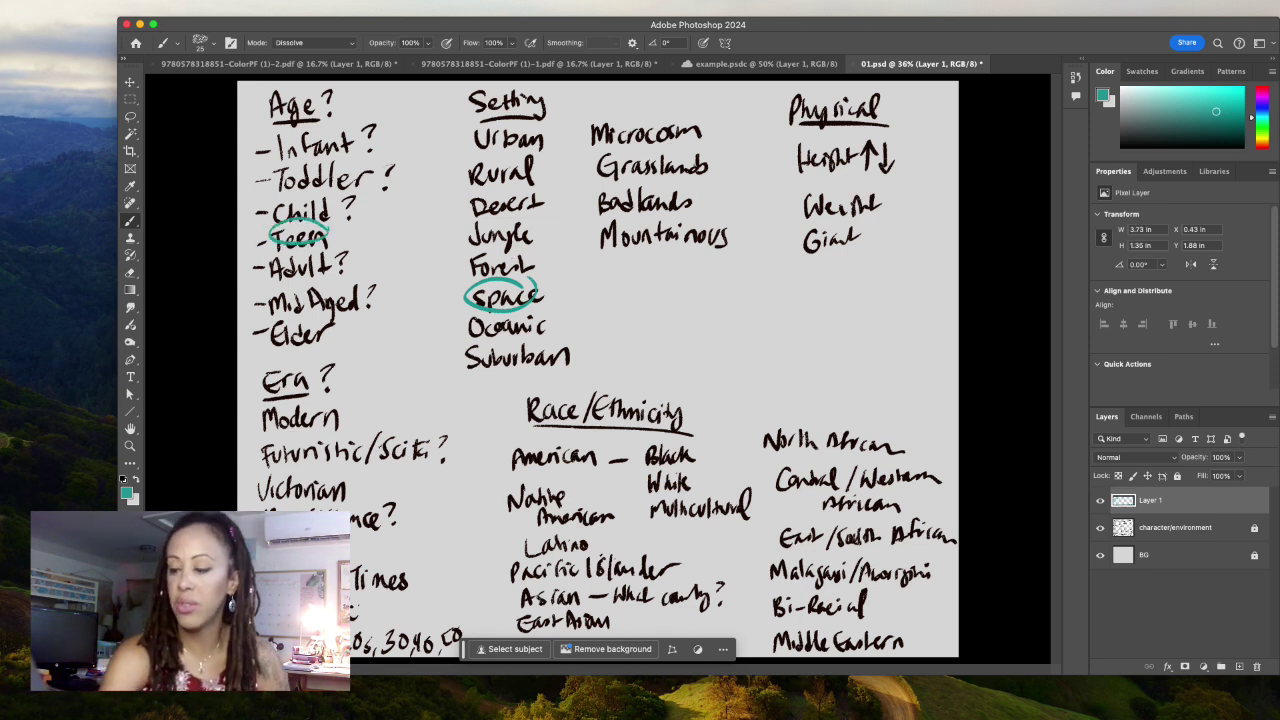
left_click_drag(430, 438, 262, 458)
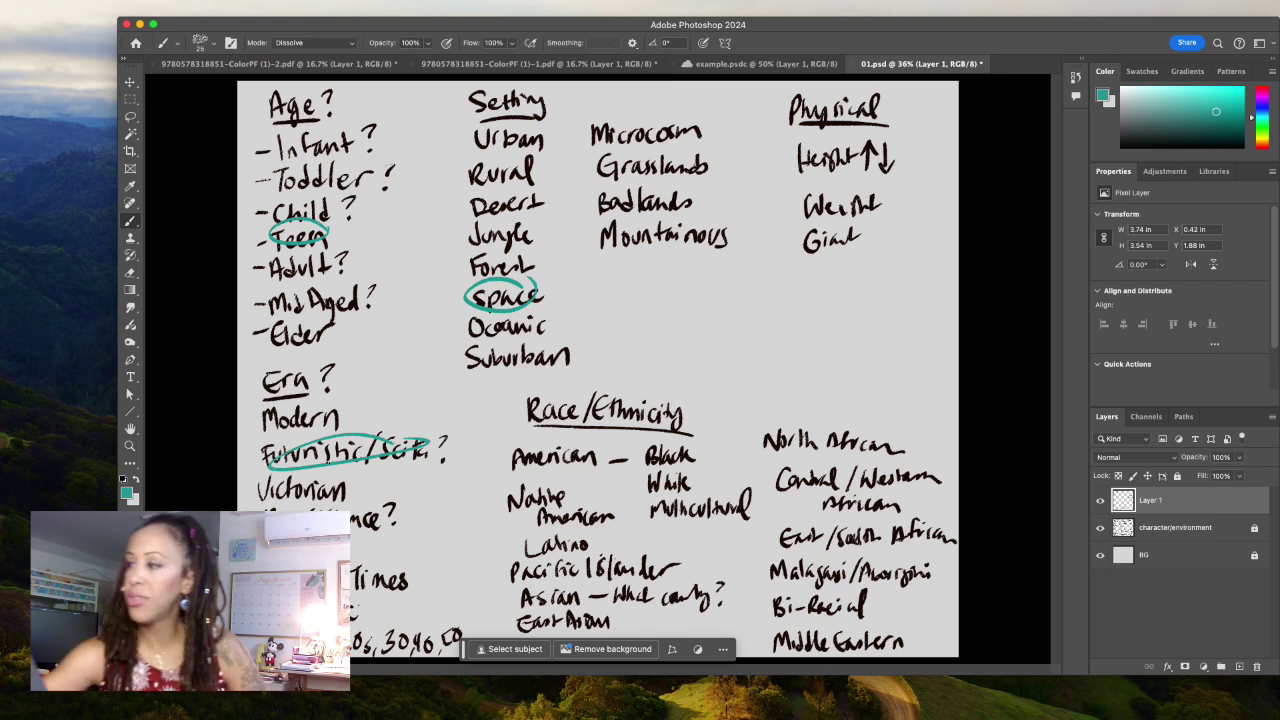
mouse_move(880, 140)
left_mouse_down()
mouse_move(870, 175)
mouse_move(940, 218)
left_mouse_up()
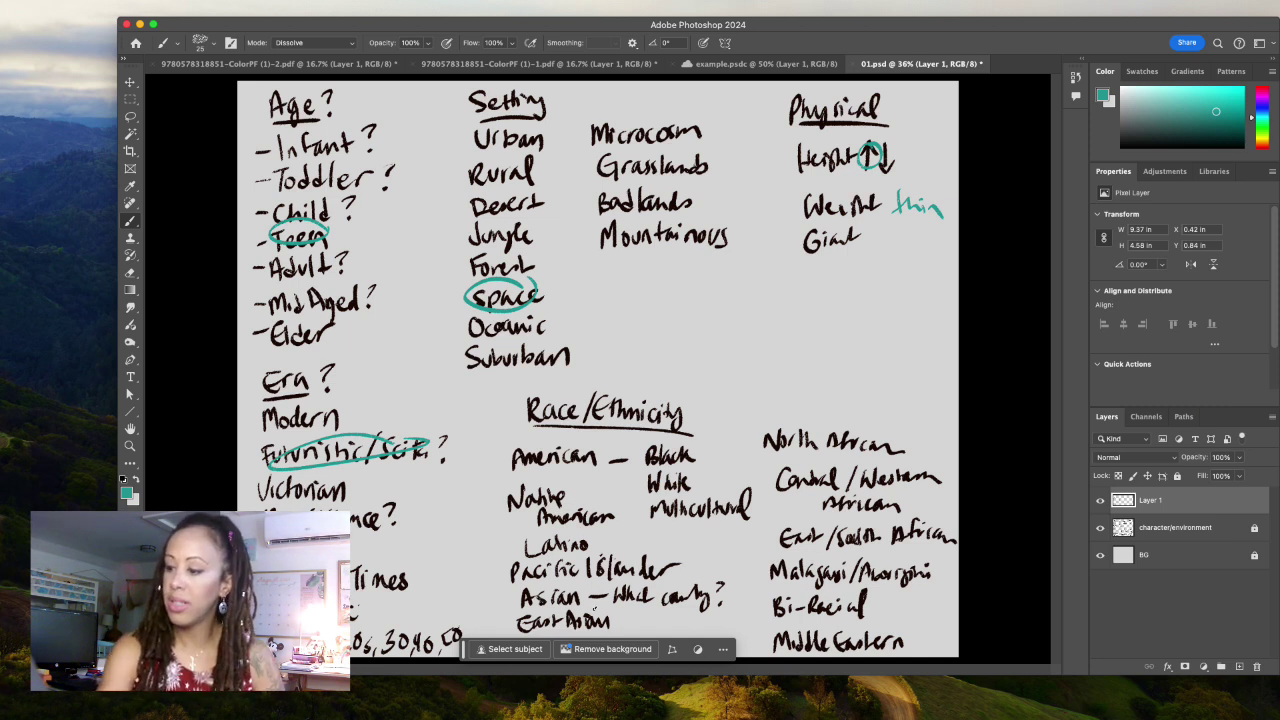
left_click_drag(595, 615, 520, 628)
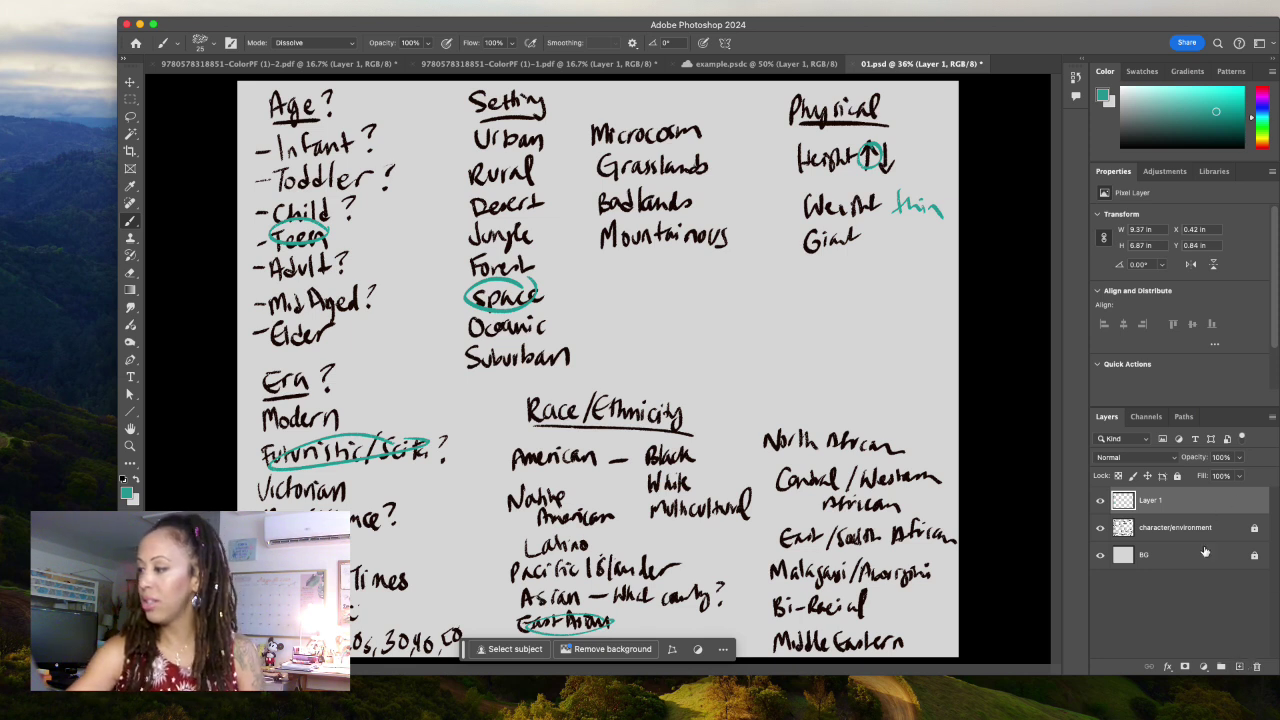
- Rename the teal markings layer to 'selection' and deselect all layers
double_click(1150, 500)
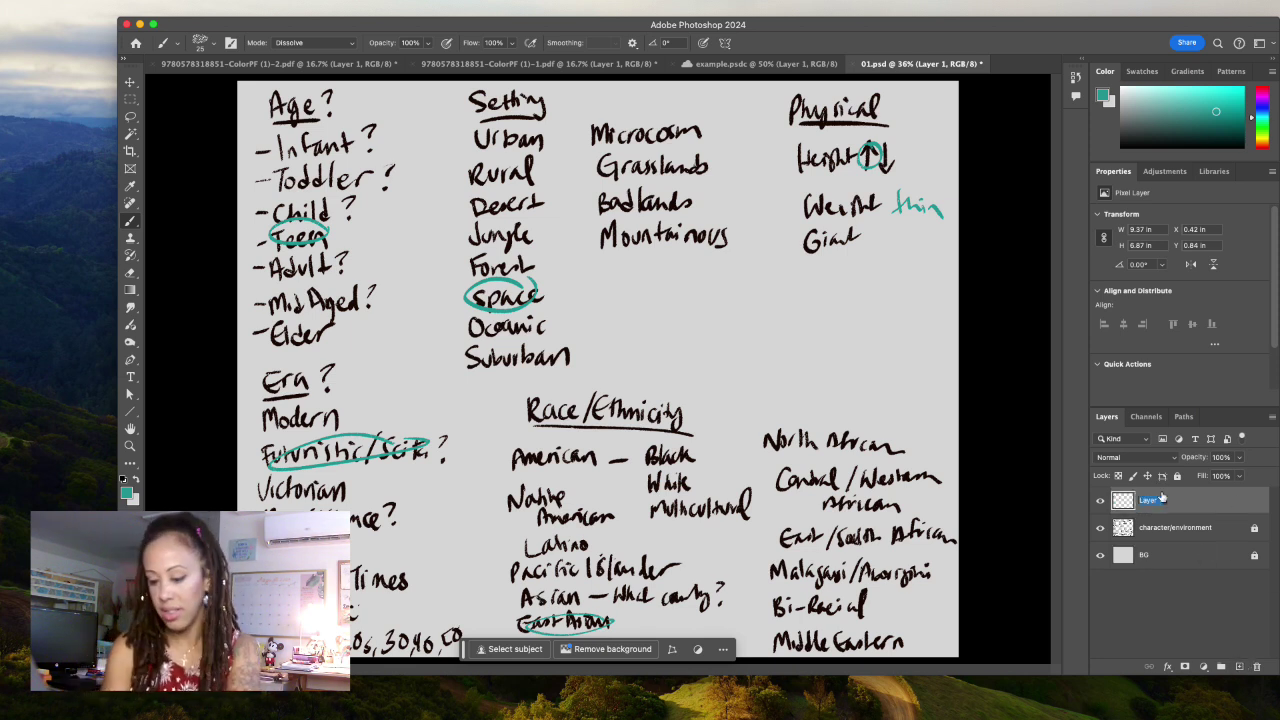
type("select")
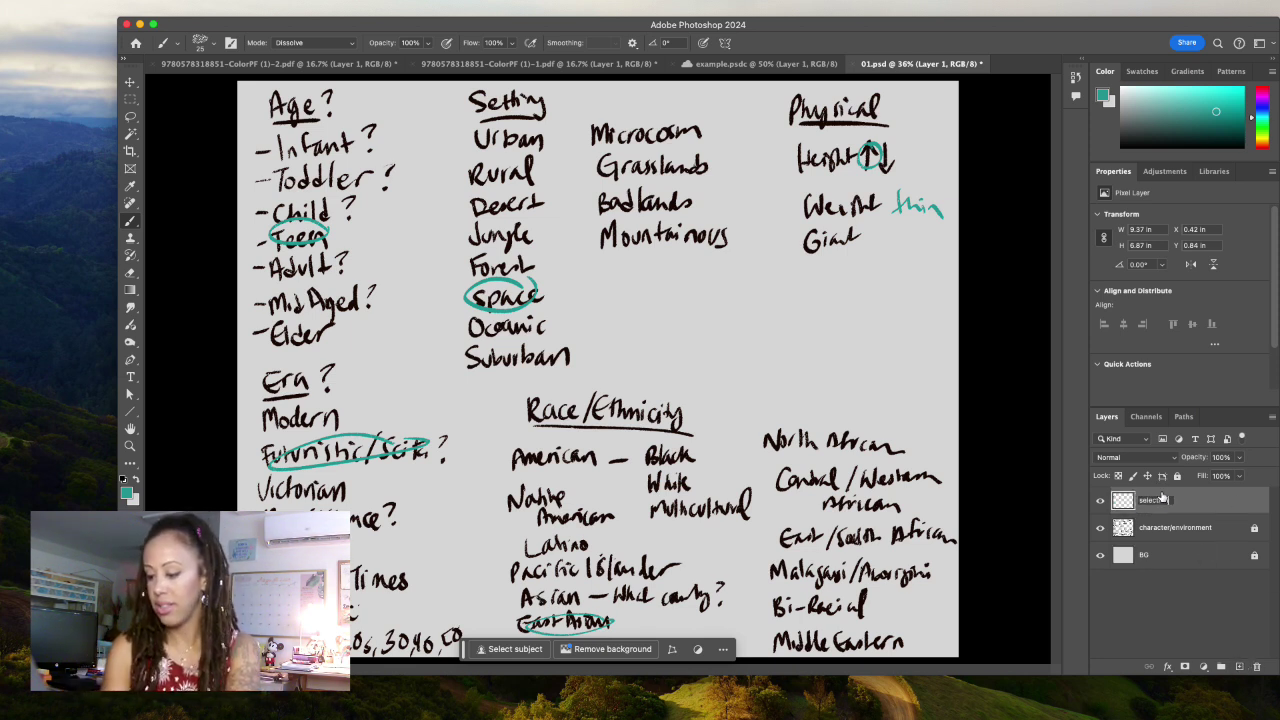
type("ion")
key("Return")
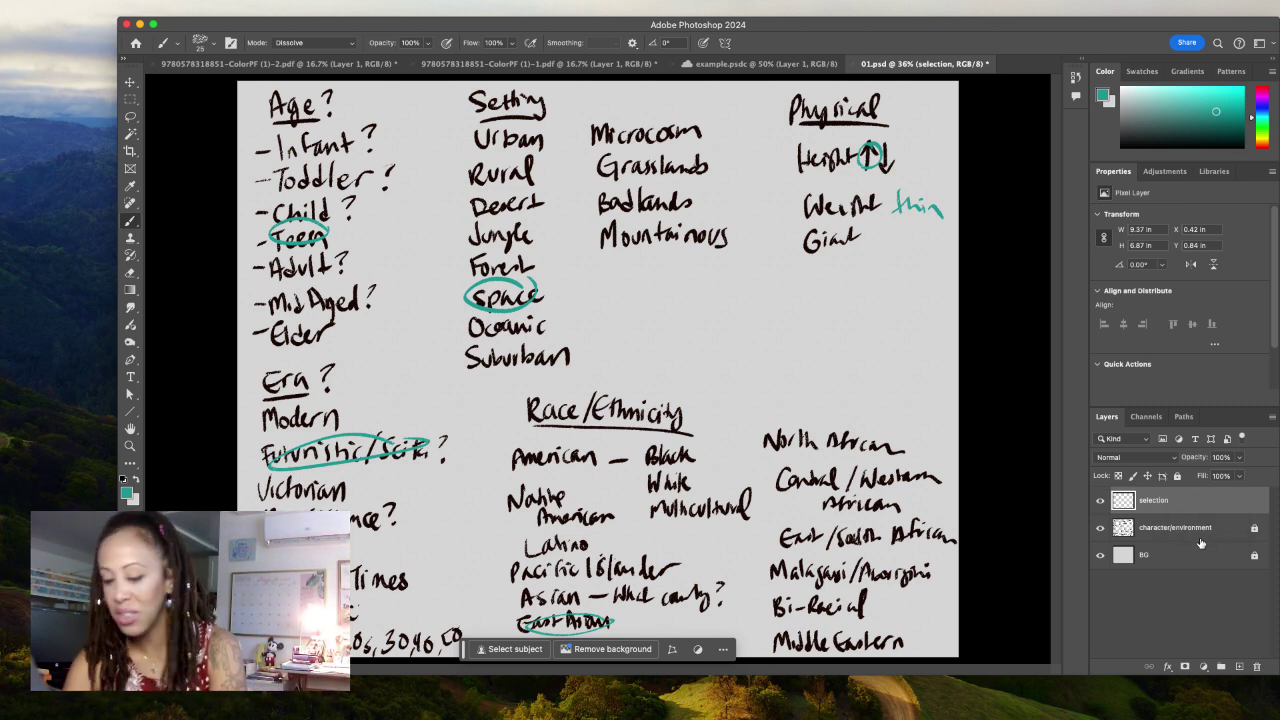
left_click(1200, 610)
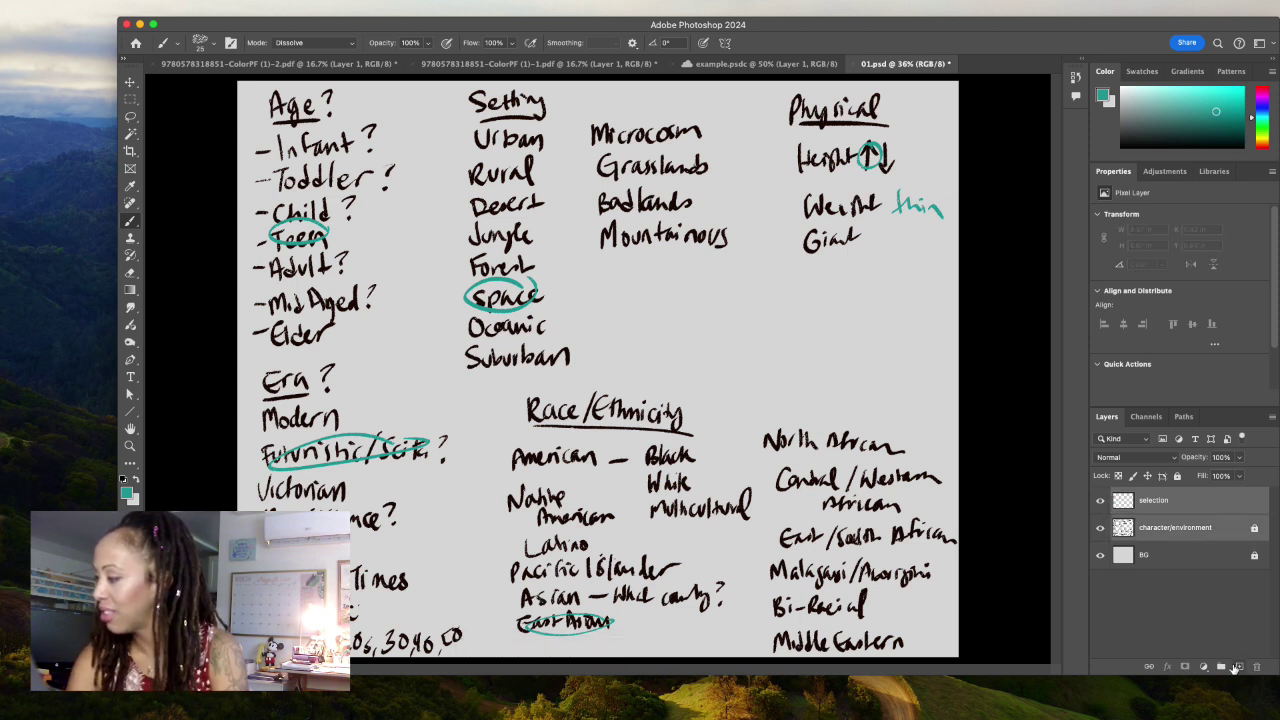
- Gather the list layers into a hidden Group 1 and add a new empty layer
left_click(1232, 667)
left_click(1100, 495)
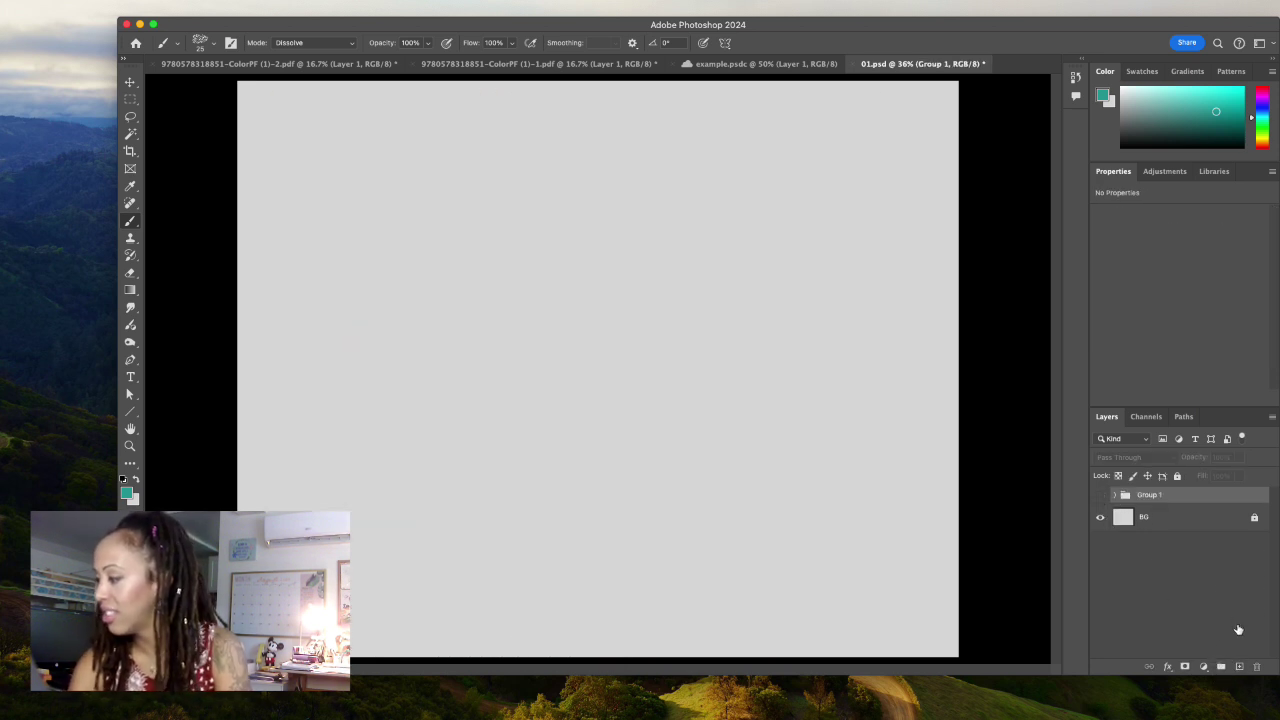
left_click(1240, 667)
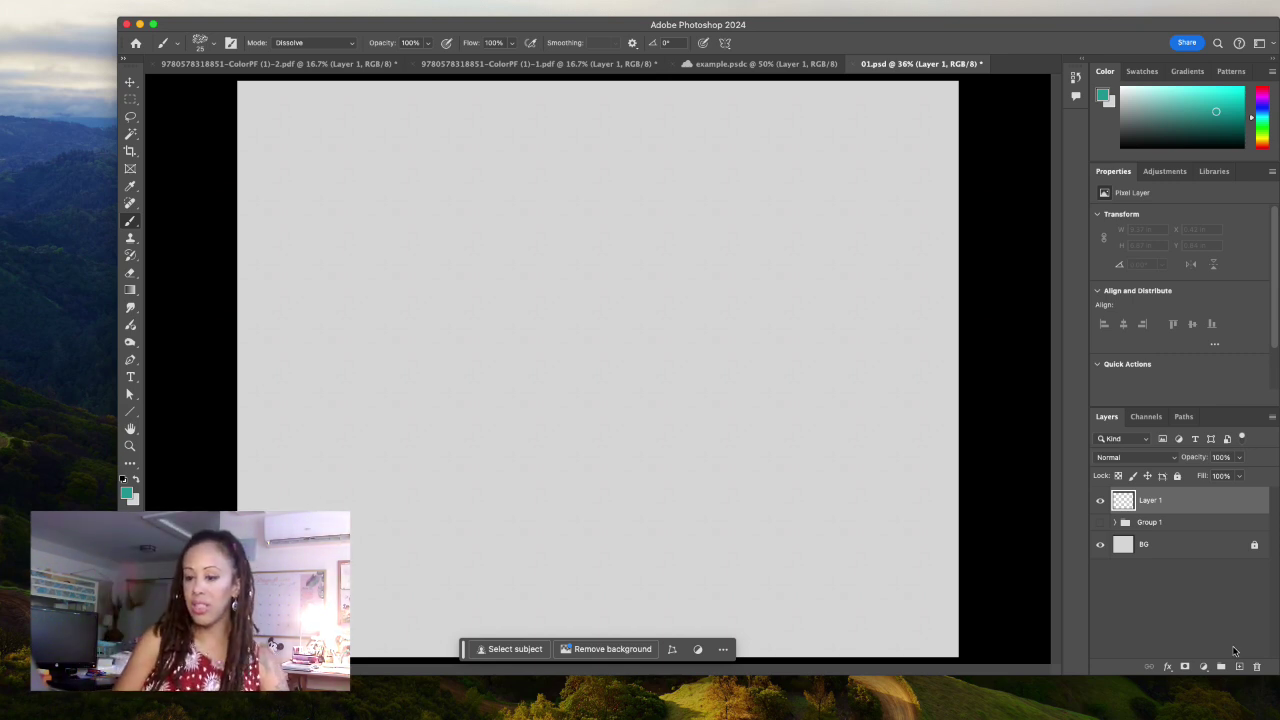
- Sketch the top two teal frames side by side
left_click_drag(292, 140, 293, 295)
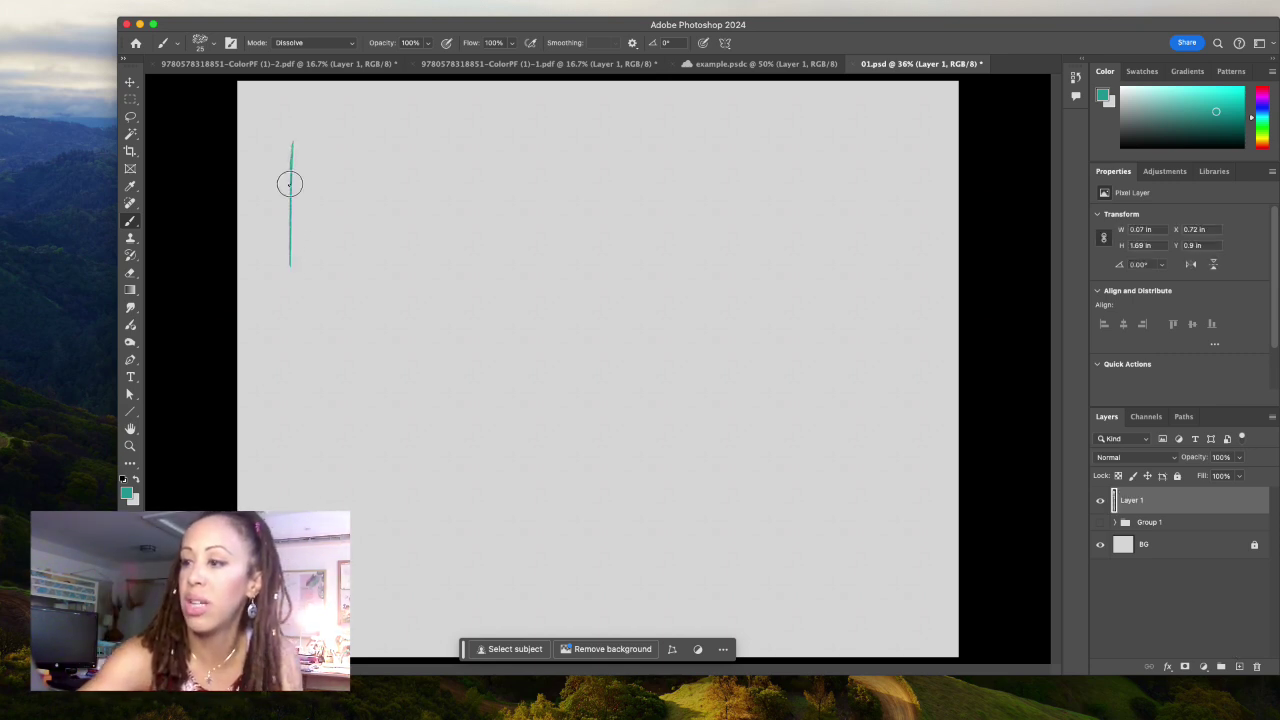
mouse_move(300, 140)
left_mouse_down()
mouse_move(474, 136)
mouse_move(522, 292)
left_mouse_up()
mouse_move(294, 145)
left_mouse_down()
mouse_move(293, 318)
mouse_move(518, 317)
left_mouse_up()
left_click_drag(526, 148, 528, 320)
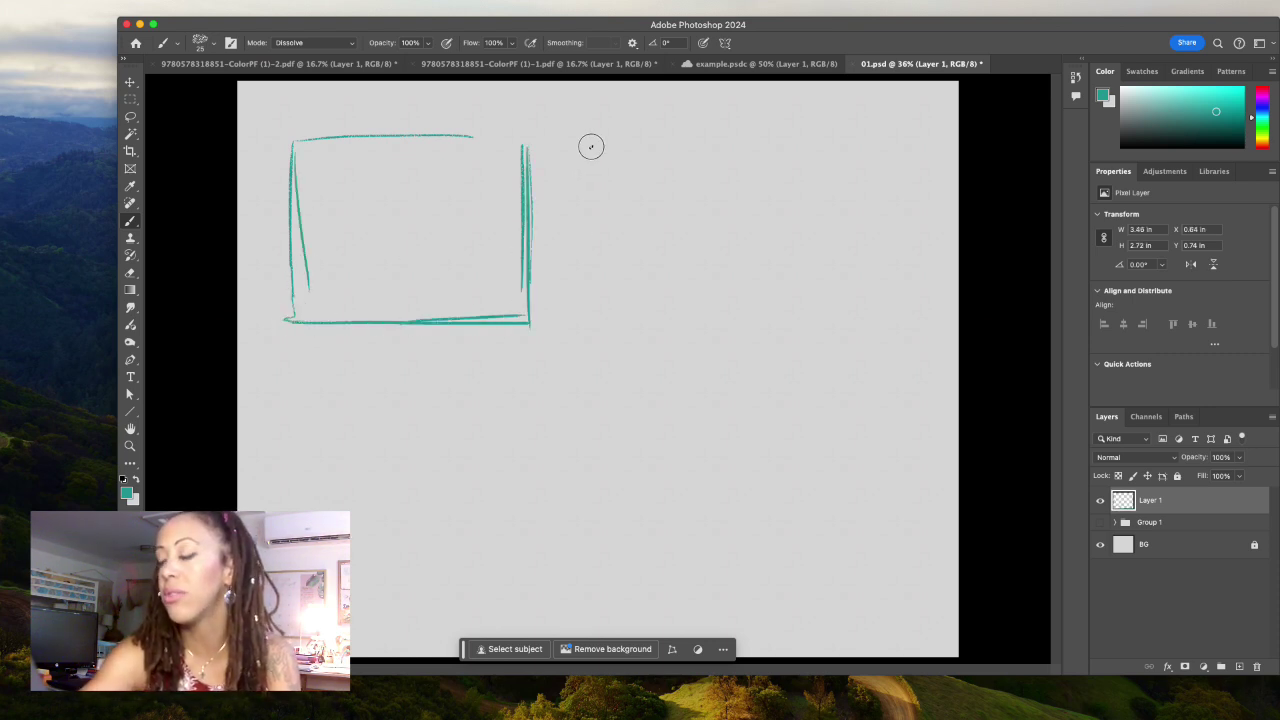
mouse_move(589, 140)
left_mouse_down()
mouse_move(586, 310)
mouse_move(700, 320)
left_mouse_up()
left_click_drag(608, 328, 872, 318)
left_click_drag(604, 120, 790, 120)
mouse_move(654, 128)
left_mouse_down()
mouse_move(806, 122)
mouse_move(847, 265)
left_mouse_up()
left_click_drag(856, 146, 842, 322)
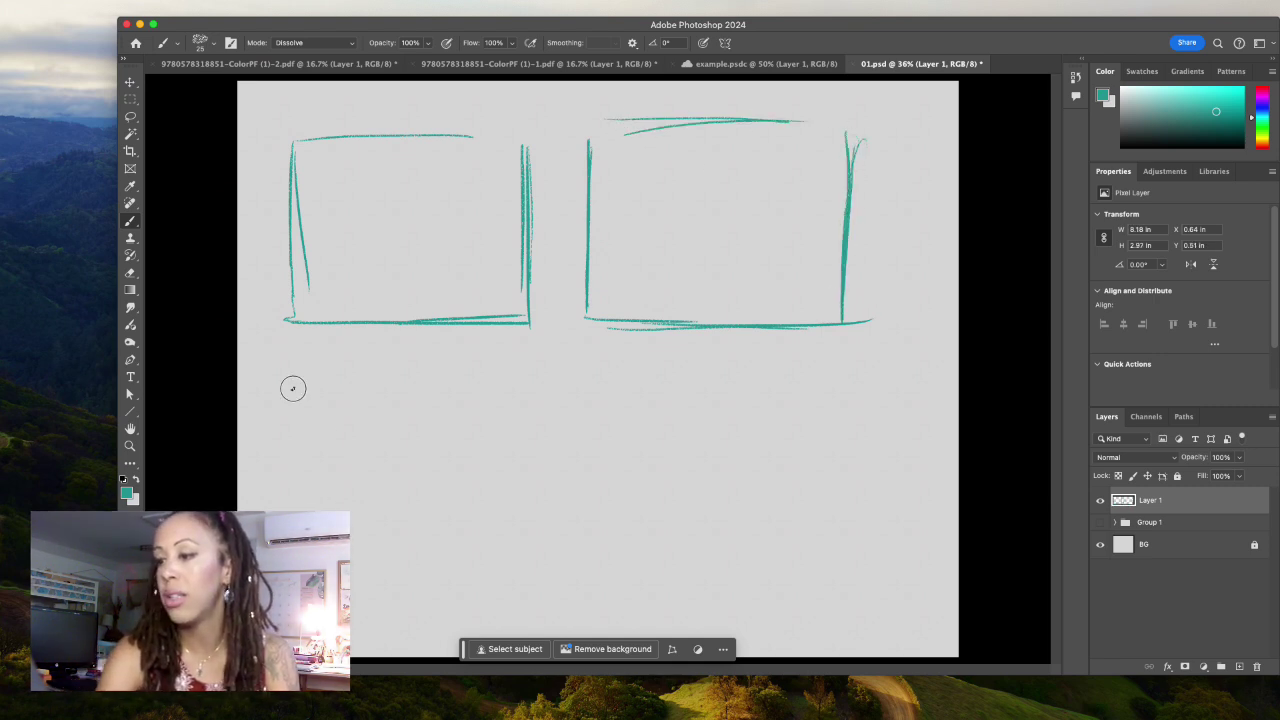
- Sketch the bottom two frames to complete the two-by-two grid
mouse_move(520, 376)
left_mouse_down()
mouse_move(292, 388)
mouse_move(550, 374)
mouse_move(538, 600)
left_mouse_up()
left_click_drag(270, 402, 284, 512)
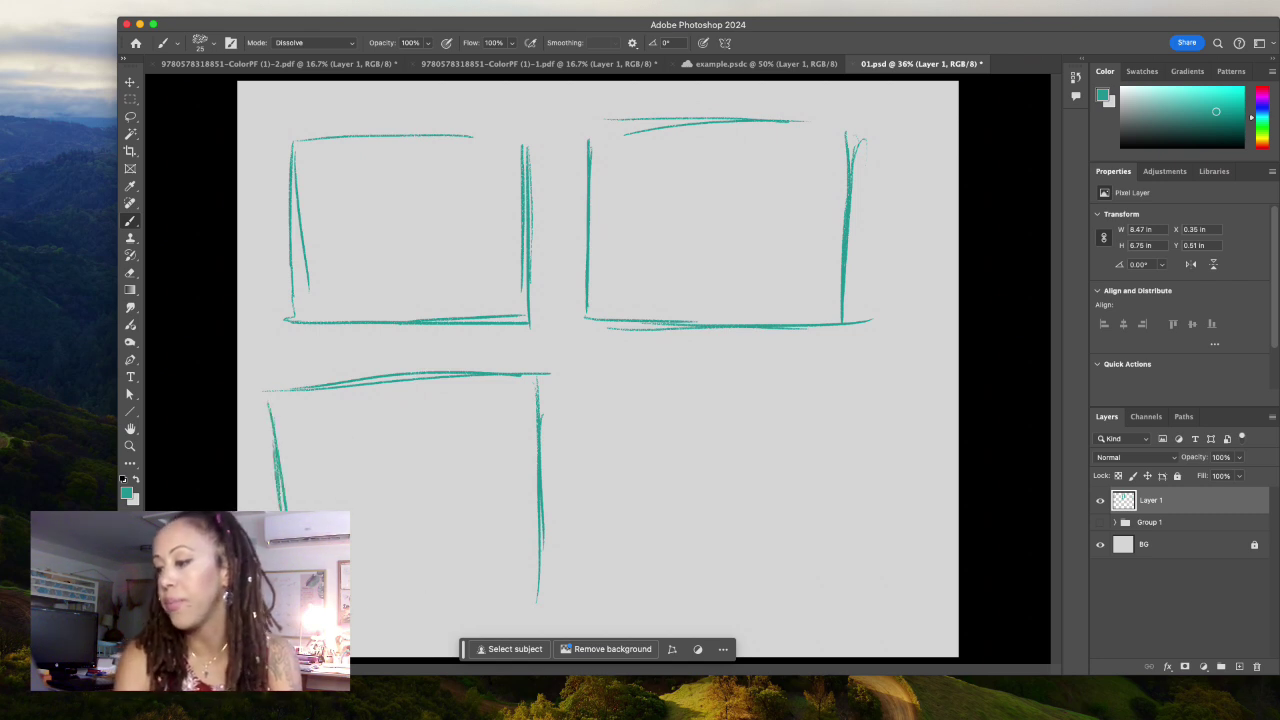
left_click_drag(352, 606, 556, 596)
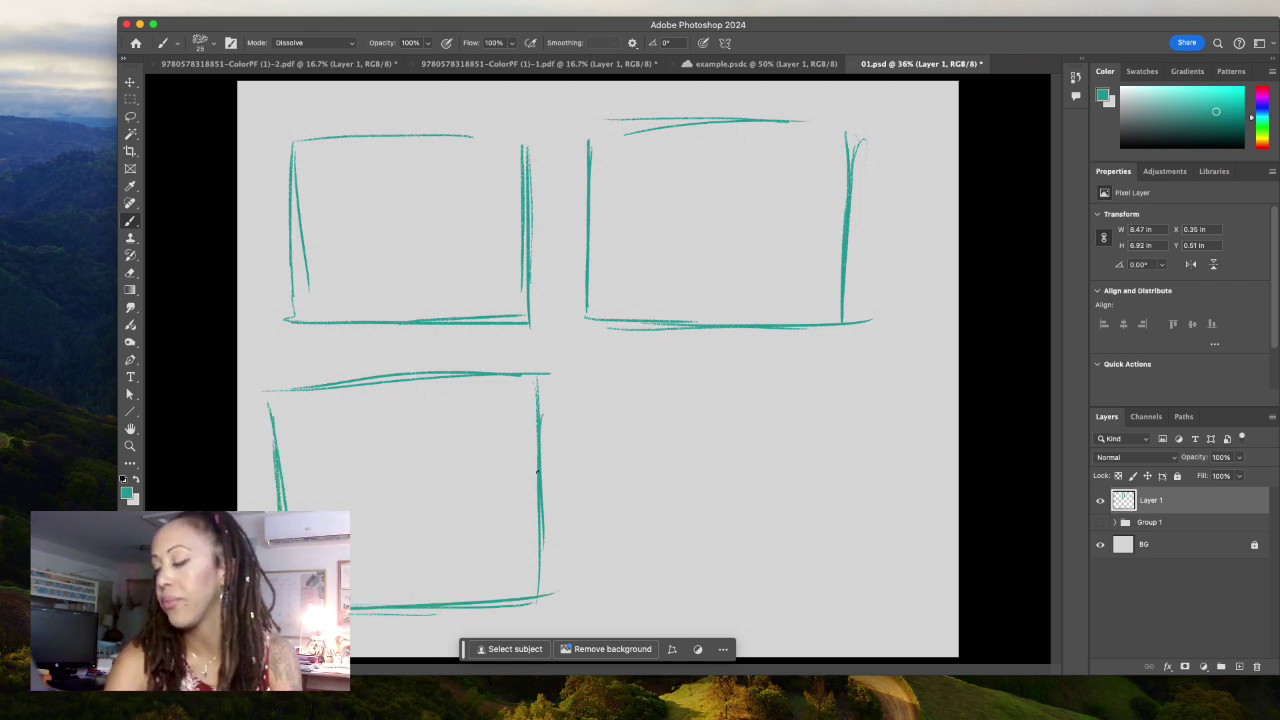
mouse_move(618, 378)
left_mouse_down()
mouse_move(618, 558)
mouse_move(602, 578)
mouse_move(608, 568)
mouse_move(770, 594)
left_mouse_up()
left_click_drag(680, 588, 896, 586)
mouse_move(614, 382)
left_mouse_down()
mouse_move(904, 372)
mouse_move(896, 440)
left_mouse_up()
left_click_drag(900, 380, 902, 530)
left_click_drag(898, 460, 896, 578)
left_click_drag(552, 384, 548, 580)
- Thicken the third frame's side edges and the first frame's bottom edge
left_click_drag(266, 404, 274, 500)
left_click_drag(268, 428, 272, 512)
left_click_drag(271, 326, 528, 320)
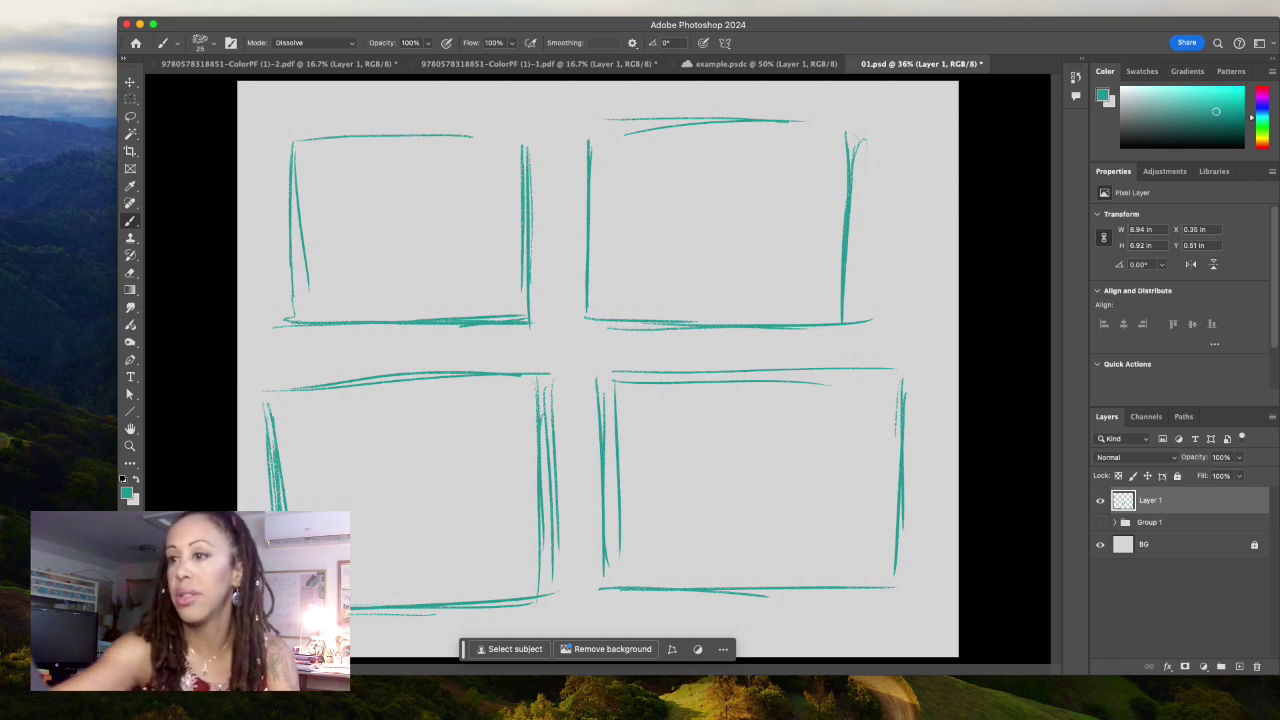
left_click(130, 100)
- Select the top two frames and enlarge them with Free Transform
mouse_move(266, 100)
left_mouse_down()
mouse_move(366, 346)
mouse_move(898, 342)
left_mouse_up()
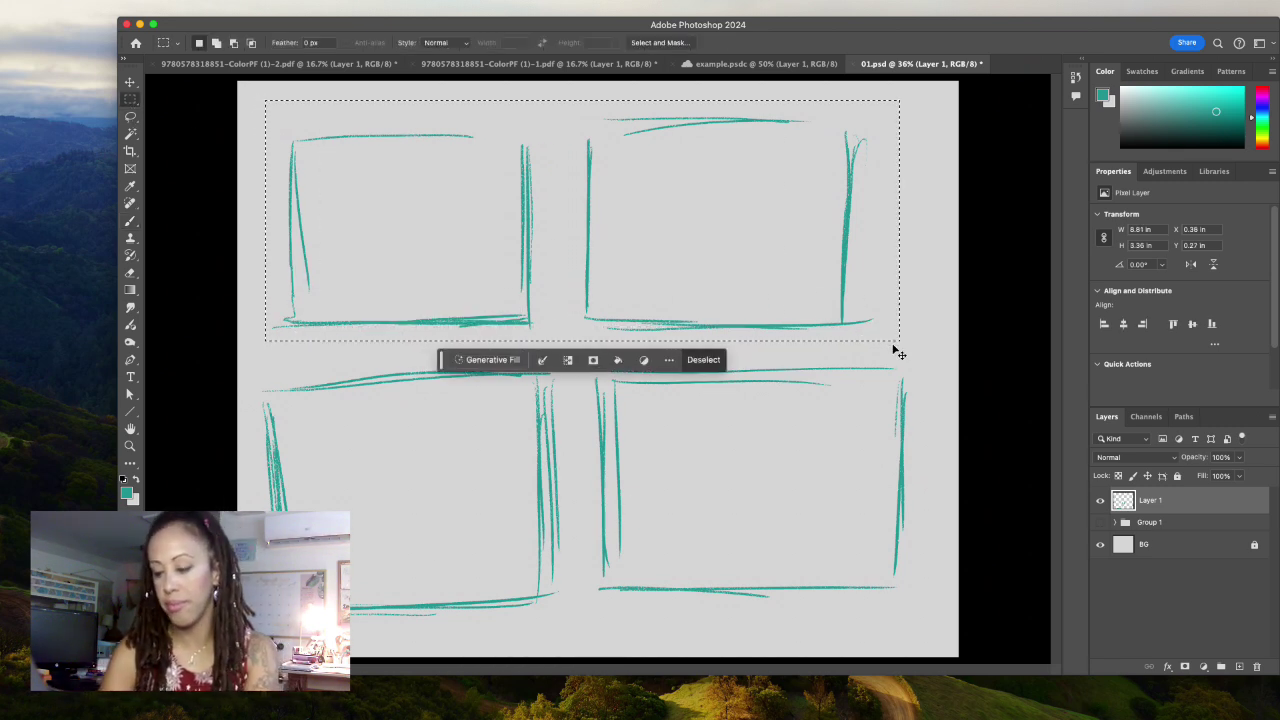
key("super+t")
left_click_drag(899, 341, 964, 397)
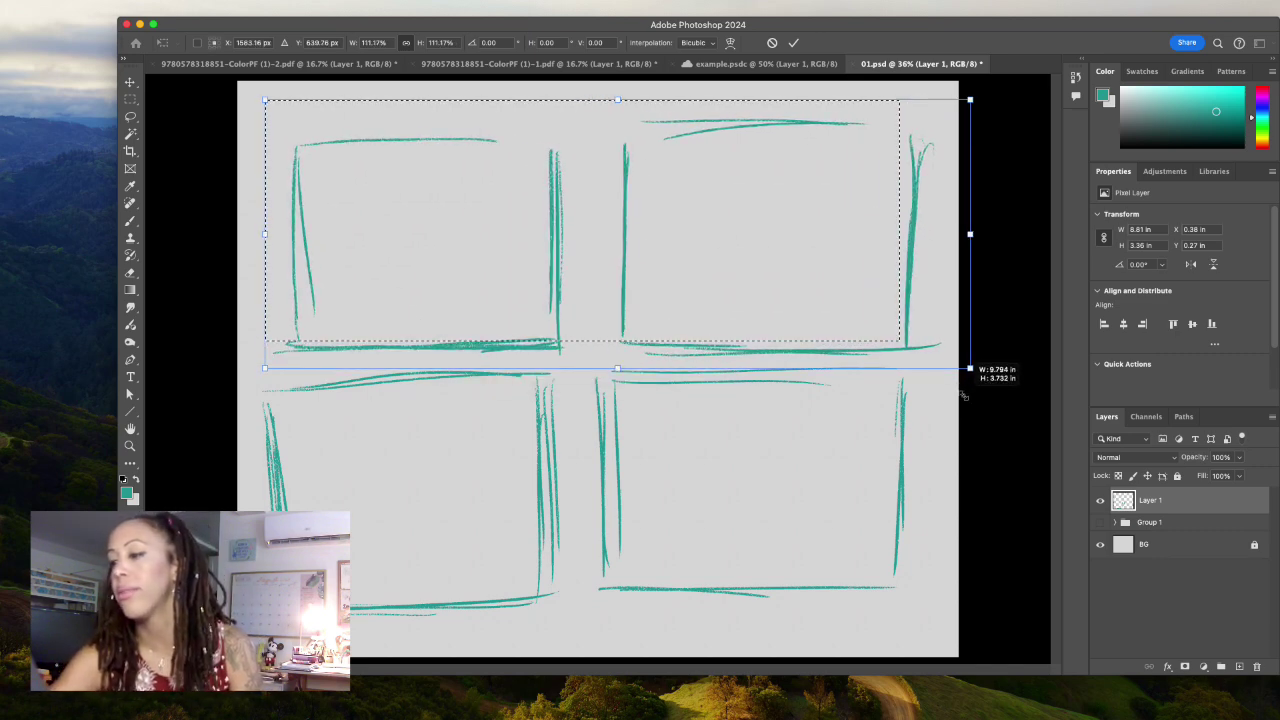
key("Return")
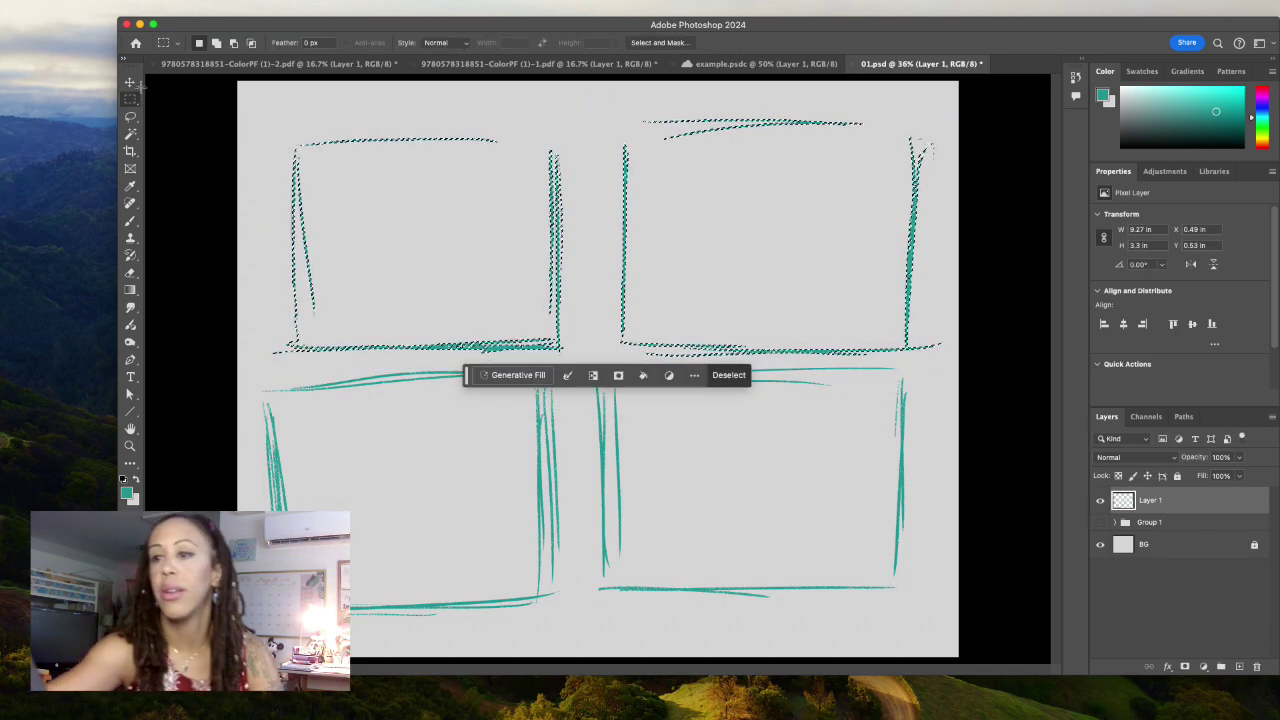
- Clear the selection and switch back to the Brush tool
left_click(130, 83)
key("super+d")
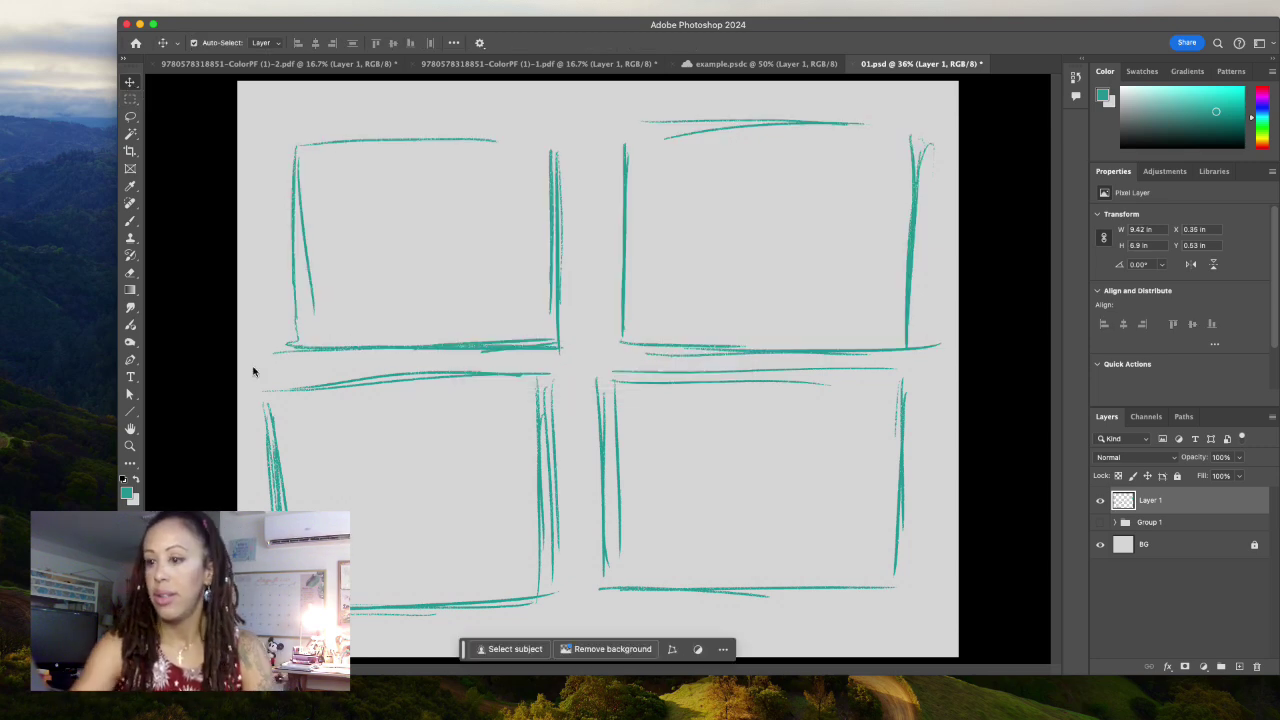
left_click(130, 221)
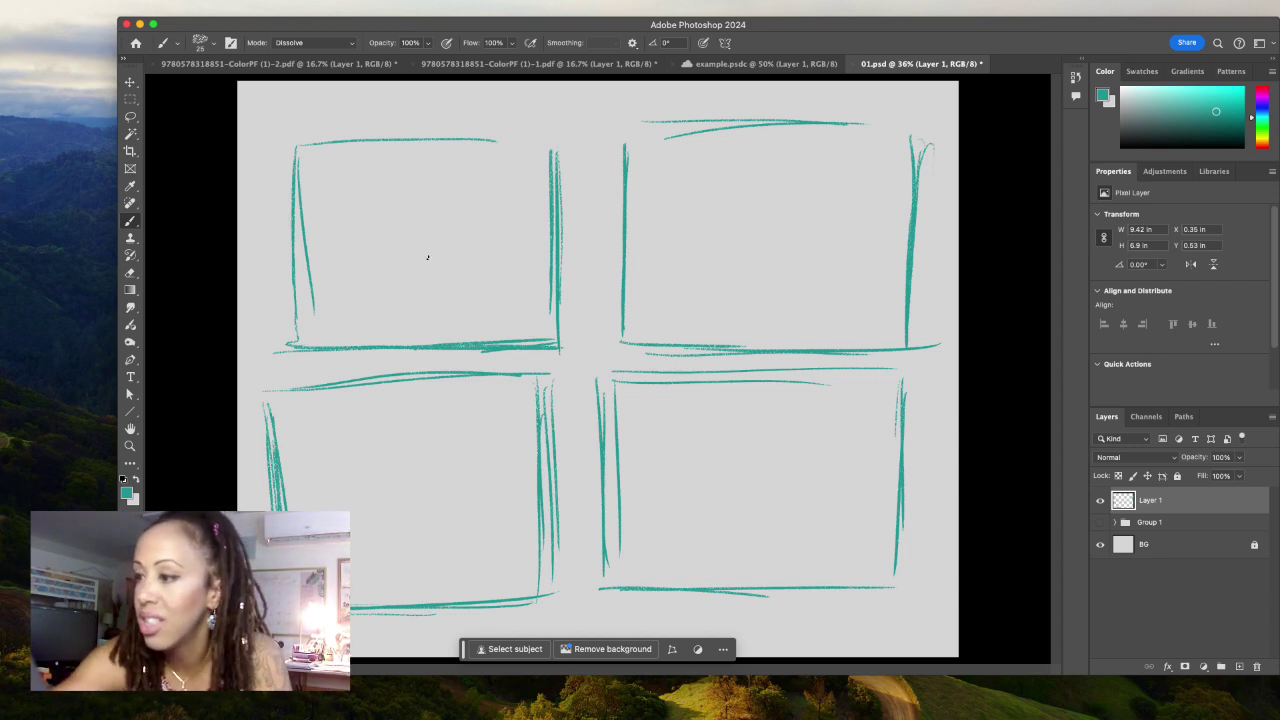
- Brush the figure's round head, right-reaching arm and facial details in the first frame
mouse_move(428, 258)
left_mouse_down()
mouse_move(452, 235)
mouse_move(460, 268)
mouse_move(450, 218)
mouse_move(430, 240)
mouse_move(484, 334)
left_mouse_up()
mouse_move(446, 290)
left_mouse_down()
mouse_move(490, 345)
mouse_move(495, 310)
mouse_move(465, 325)
mouse_move(490, 316)
mouse_move(518, 270)
mouse_move(505, 290)
mouse_move(528, 300)
mouse_move(510, 310)
left_mouse_up()
left_click_drag(465, 255, 528, 298)
left_click_drag(441, 258, 455, 285)
mouse_move(428, 222)
left_mouse_down()
mouse_move(458, 240)
mouse_move(440, 245)
mouse_move(460, 240)
mouse_move(465, 282)
left_mouse_up()
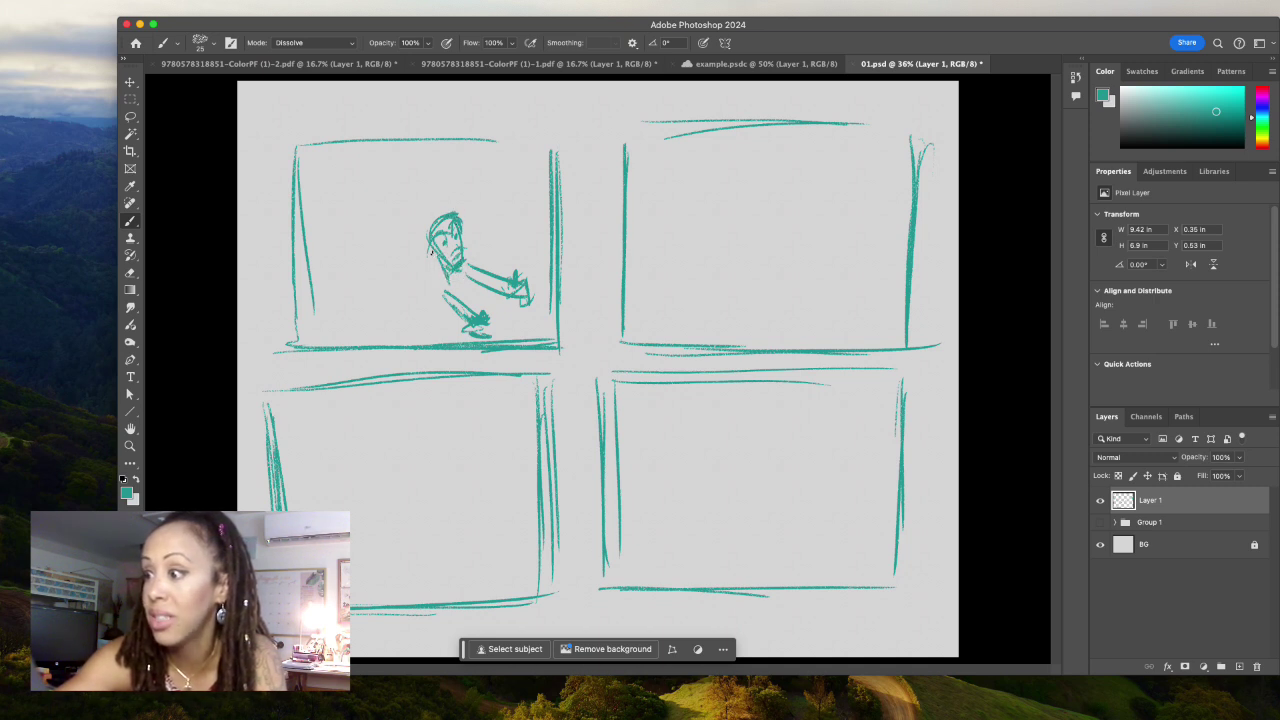
- Fill out the shoulder and torso and add a darkened sweeping line beside the figure
left_click_drag(432, 255, 425, 270)
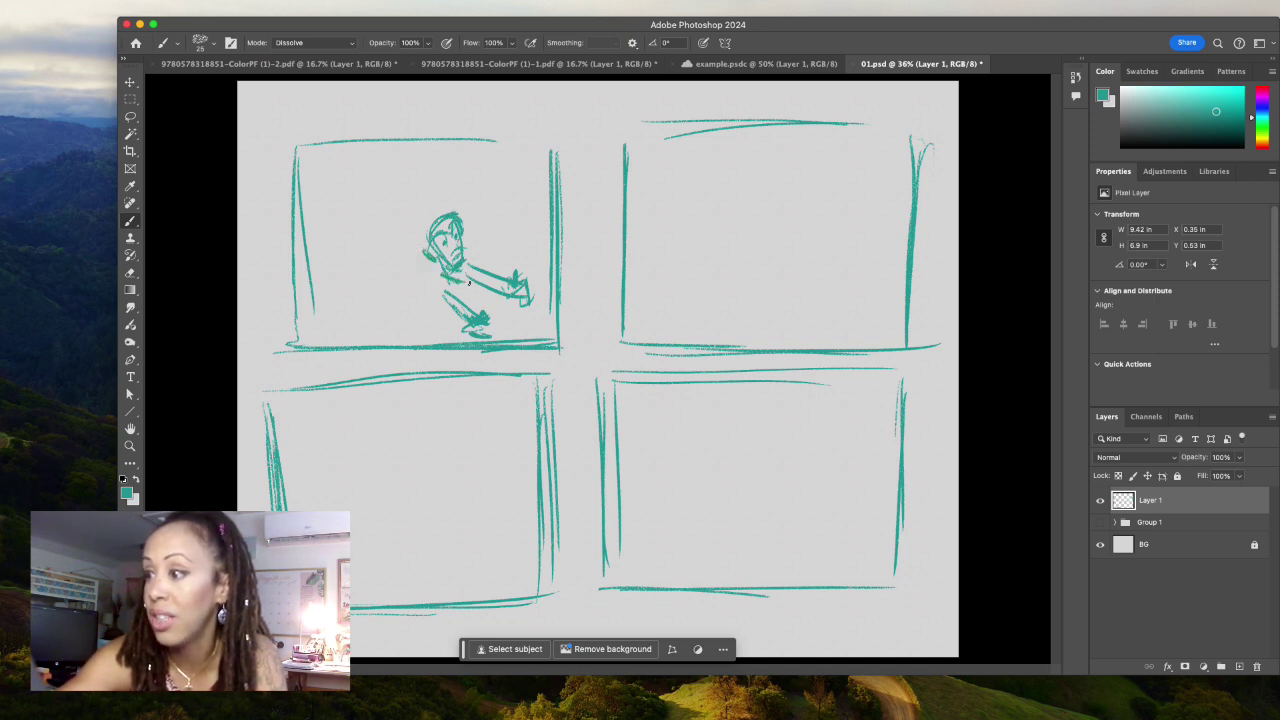
mouse_move(440, 284)
left_mouse_down()
mouse_move(445, 330)
mouse_move(530, 300)
left_mouse_up()
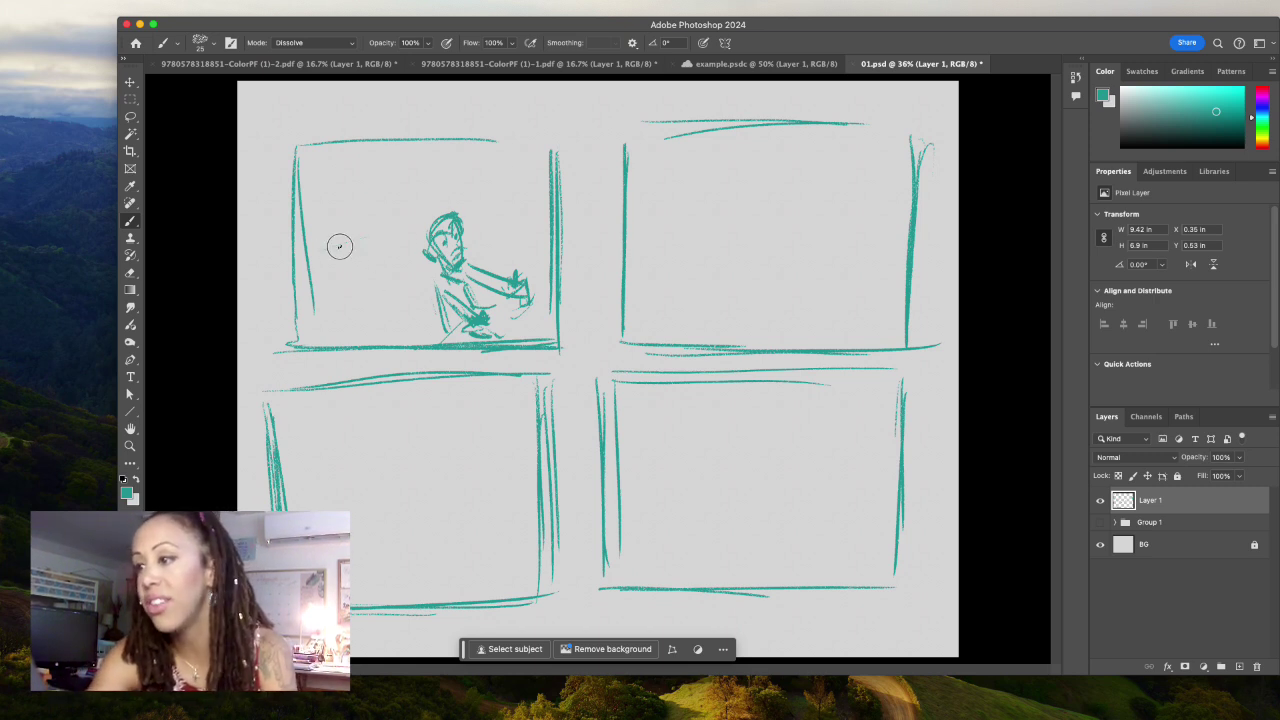
mouse_move(420, 229)
left_mouse_down()
mouse_move(305, 258)
mouse_move(548, 218)
left_mouse_up()
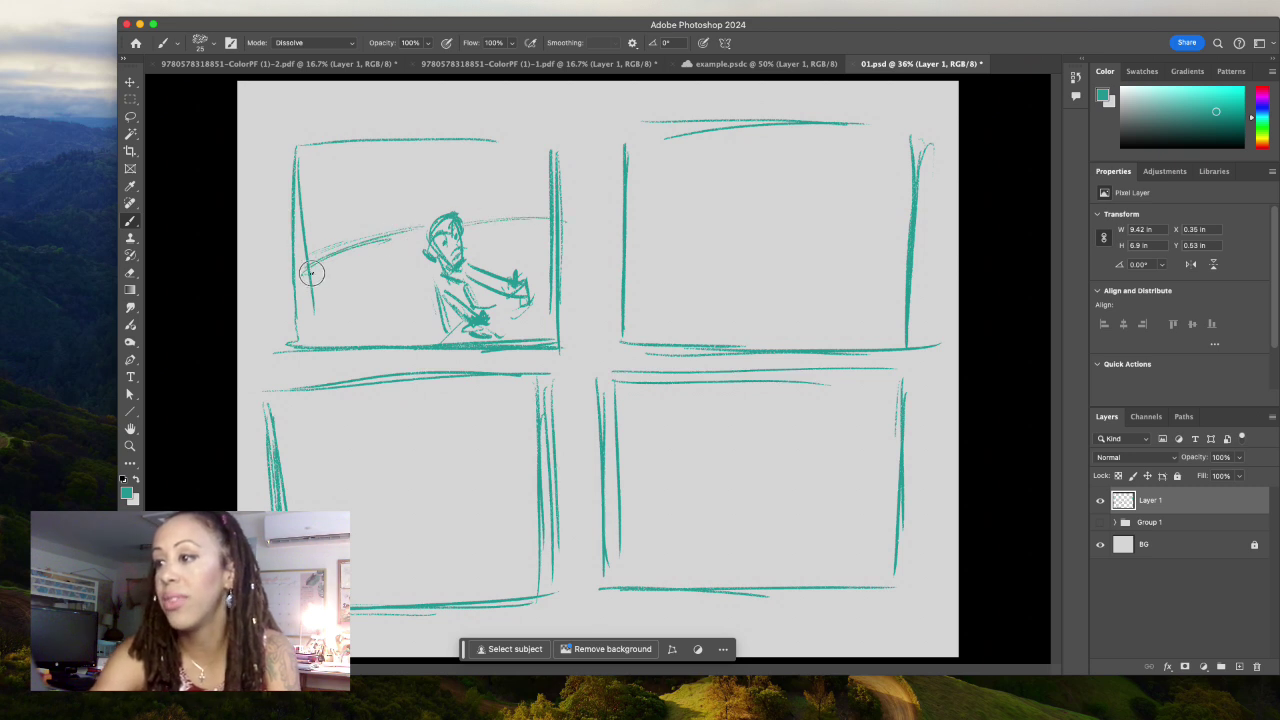
right_click(400, 232)
key("Escape")
mouse_move(363, 240)
left_mouse_down()
mouse_move(548, 222)
mouse_move(603, 240)
left_mouse_up()
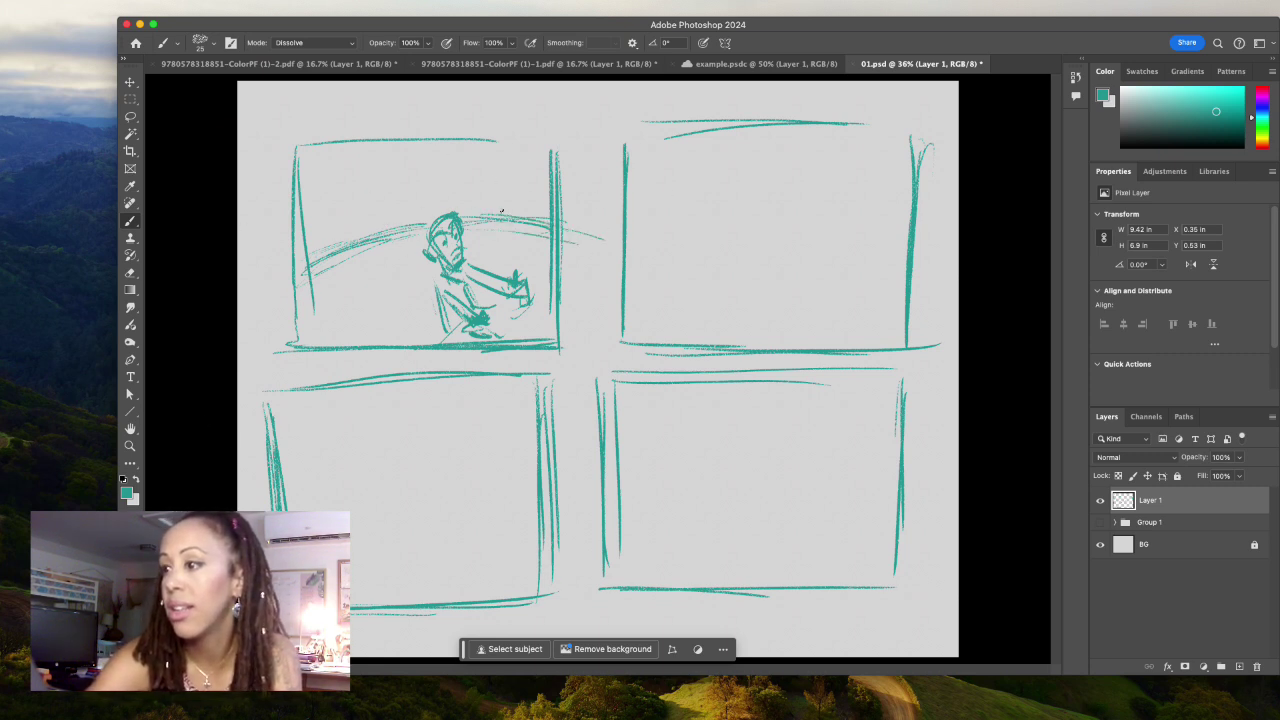
- Add arcs over the figure, extend the frame's top edge, and draw a round sun
left_click_drag(480, 208, 346, 198)
left_click_drag(545, 248, 385, 190)
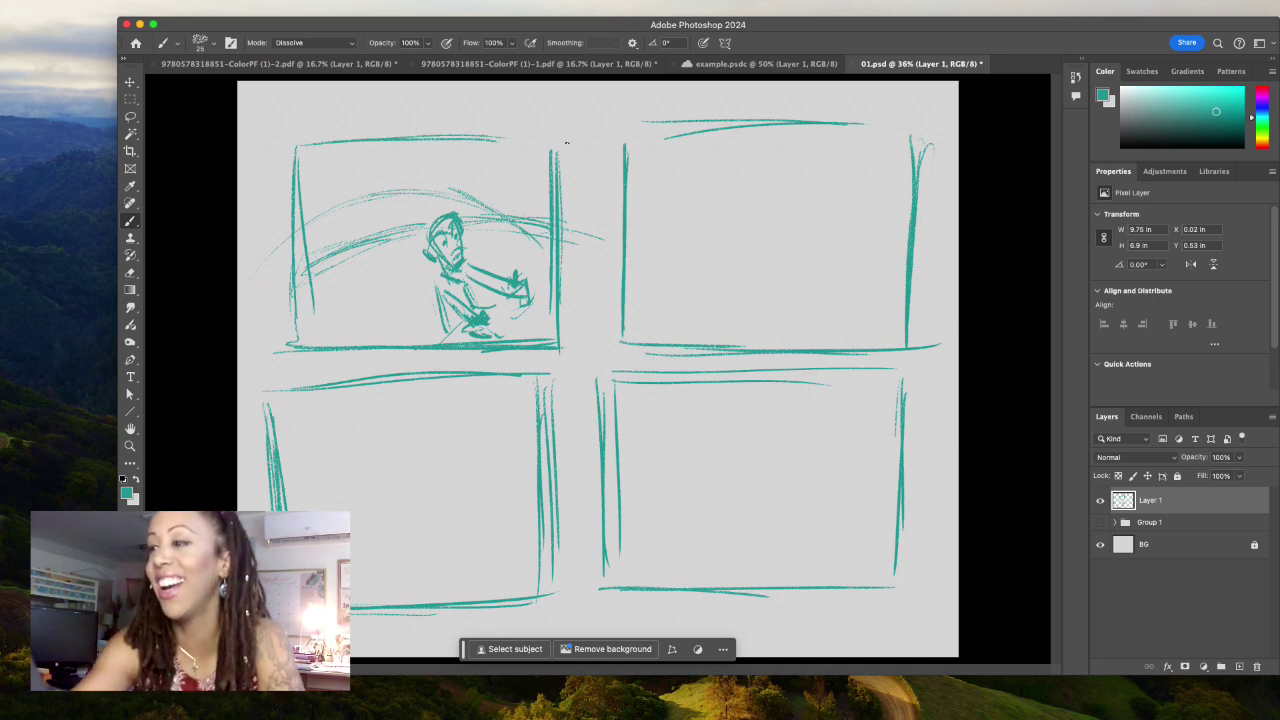
left_click_drag(360, 138, 560, 137)
mouse_move(334, 212)
left_mouse_down()
mouse_move(345, 185)
mouse_move(412, 152)
mouse_move(412, 175)
mouse_move(400, 152)
left_mouse_up()
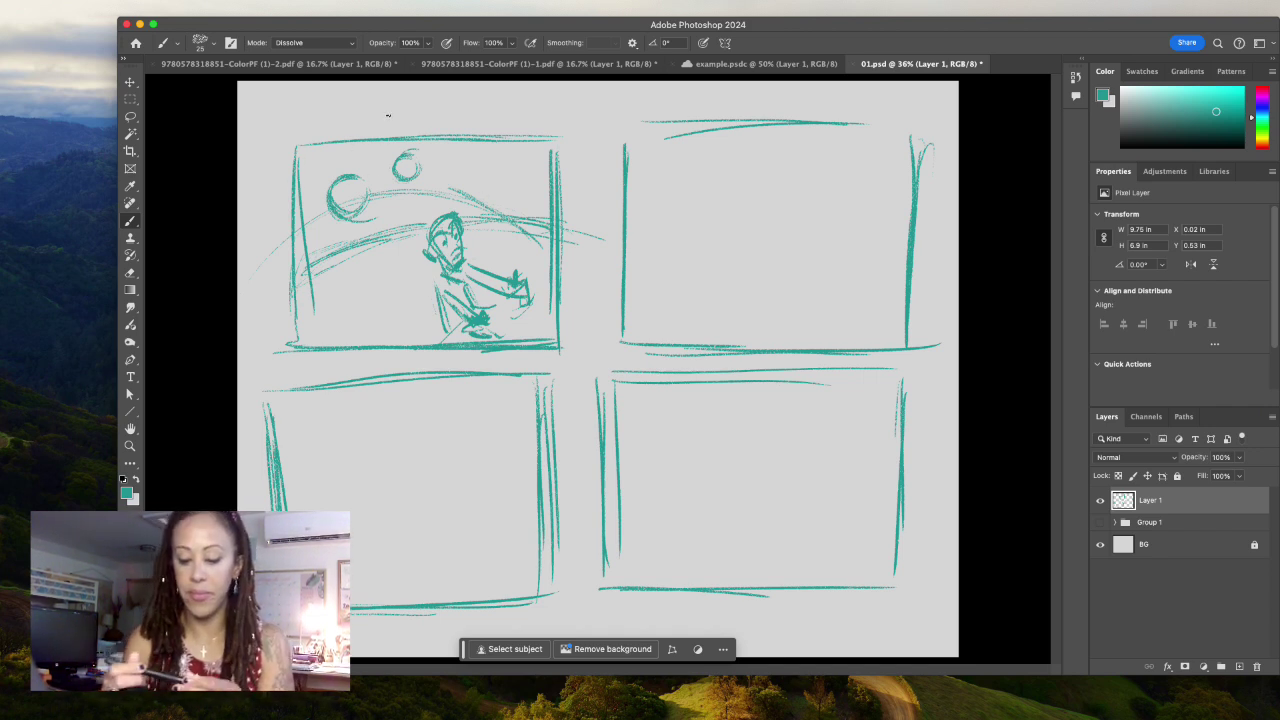
- Hatch panel 1's sky, add a small circle, and outline a large head with facial features
mouse_move(300, 160)
left_mouse_down()
mouse_move(383, 152)
mouse_move(300, 175)
mouse_move(313, 203)
mouse_move(370, 235)
mouse_move(420, 222)
mouse_move(390, 198)
mouse_move(545, 142)
mouse_move(505, 185)
mouse_move(548, 210)
left_mouse_up()
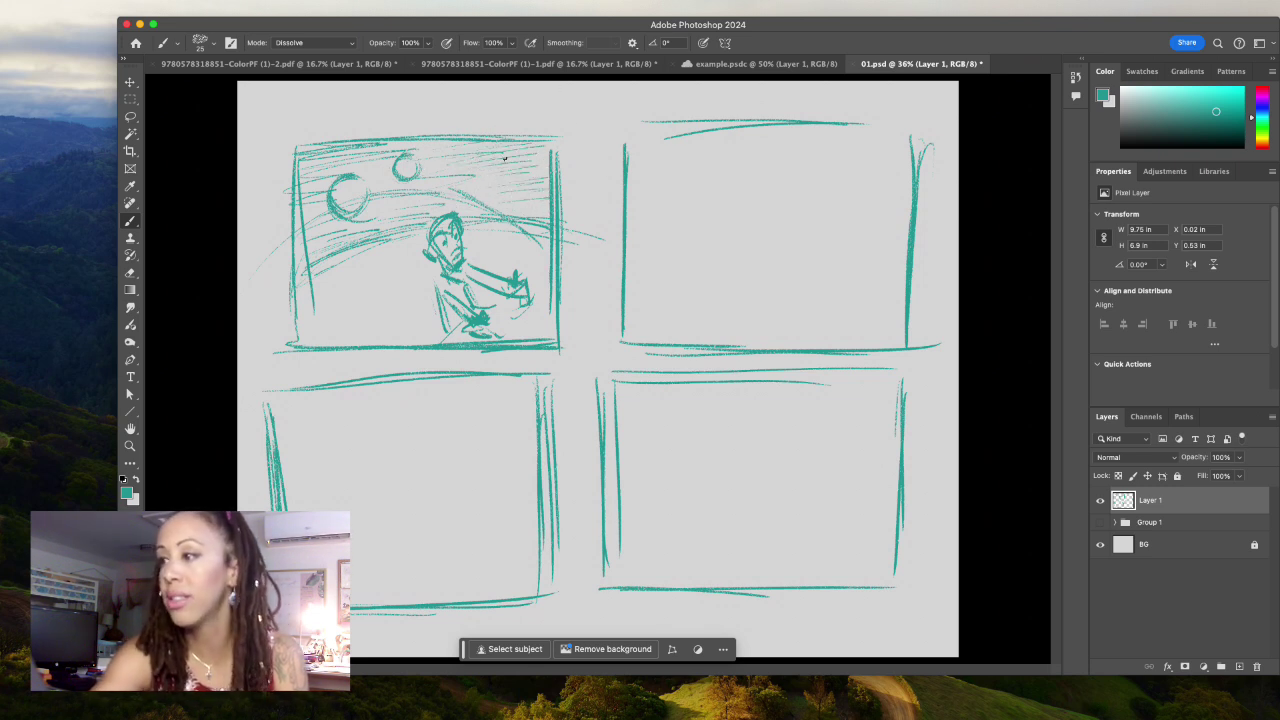
left_click_drag(467, 160, 478, 170)
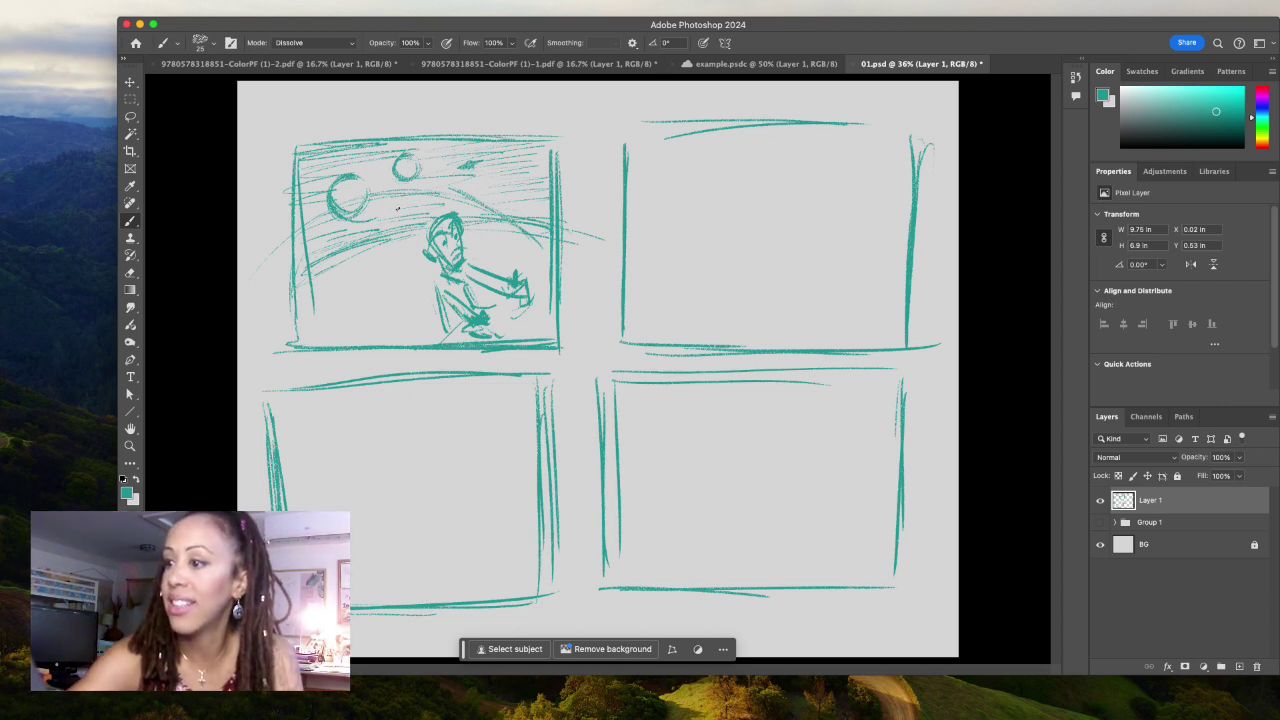
left_click_drag(300, 258, 336, 300)
mouse_move(390, 212)
left_mouse_down()
mouse_move(395, 298)
mouse_move(398, 270)
left_mouse_up()
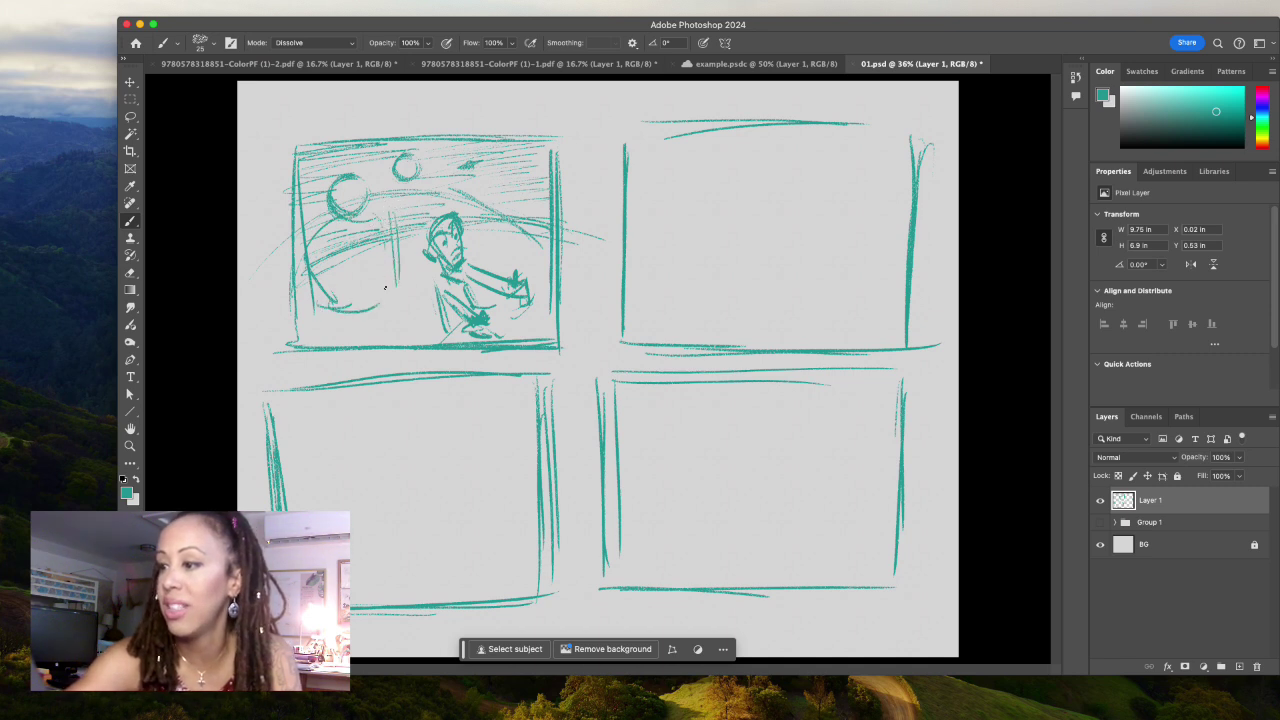
left_click_drag(318, 298, 400, 272)
left_click_drag(389, 213, 395, 280)
mouse_move(300, 250)
left_mouse_down()
mouse_move(380, 210)
mouse_move(392, 222)
left_mouse_up()
mouse_move(318, 248)
left_mouse_down()
mouse_move(340, 275)
mouse_move(352, 235)
mouse_move(408, 230)
left_mouse_up()
mouse_move(325, 268)
left_mouse_down()
mouse_move(315, 255)
mouse_move(400, 232)
left_mouse_up()
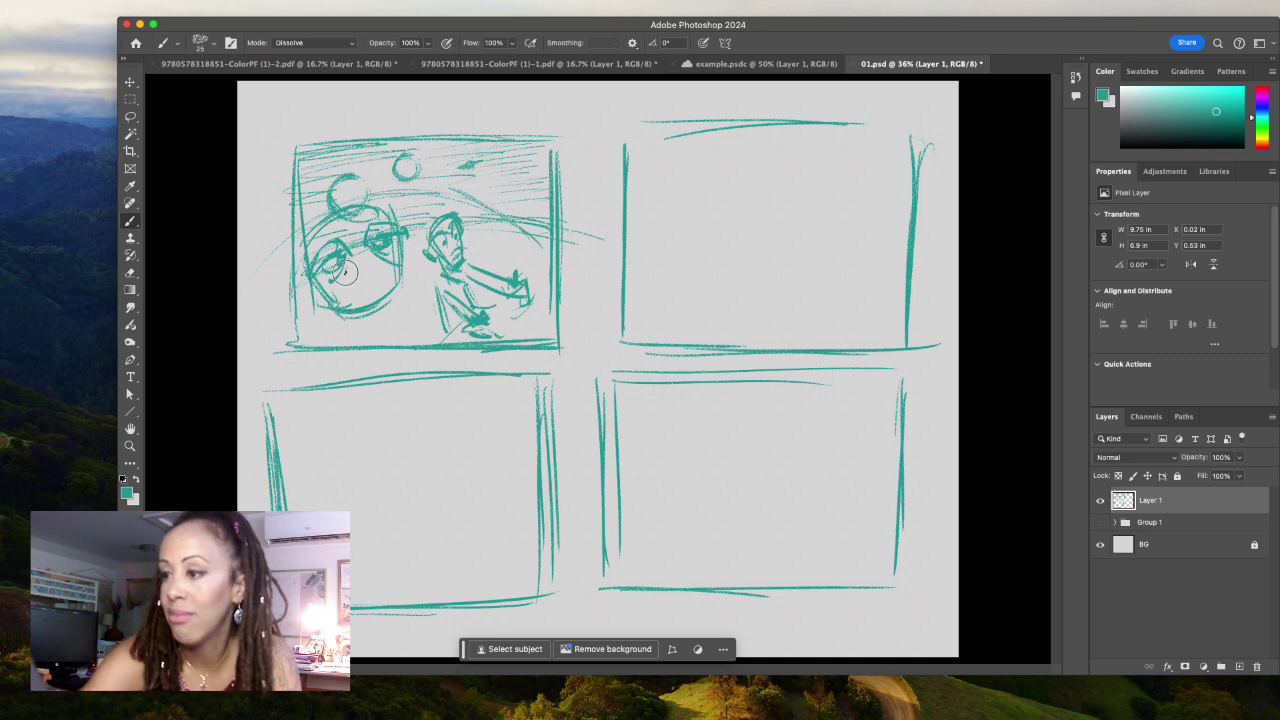
- Add interior detail, a dark accent and lower-left extensions to the big face
mouse_move(345, 280)
left_mouse_down()
mouse_move(365, 255)
mouse_move(385, 255)
mouse_move(320, 320)
mouse_move(370, 270)
mouse_move(405, 285)
mouse_move(395, 270)
mouse_move(390, 290)
mouse_move(300, 330)
left_mouse_up()
left_click_drag(300, 275, 285, 325)
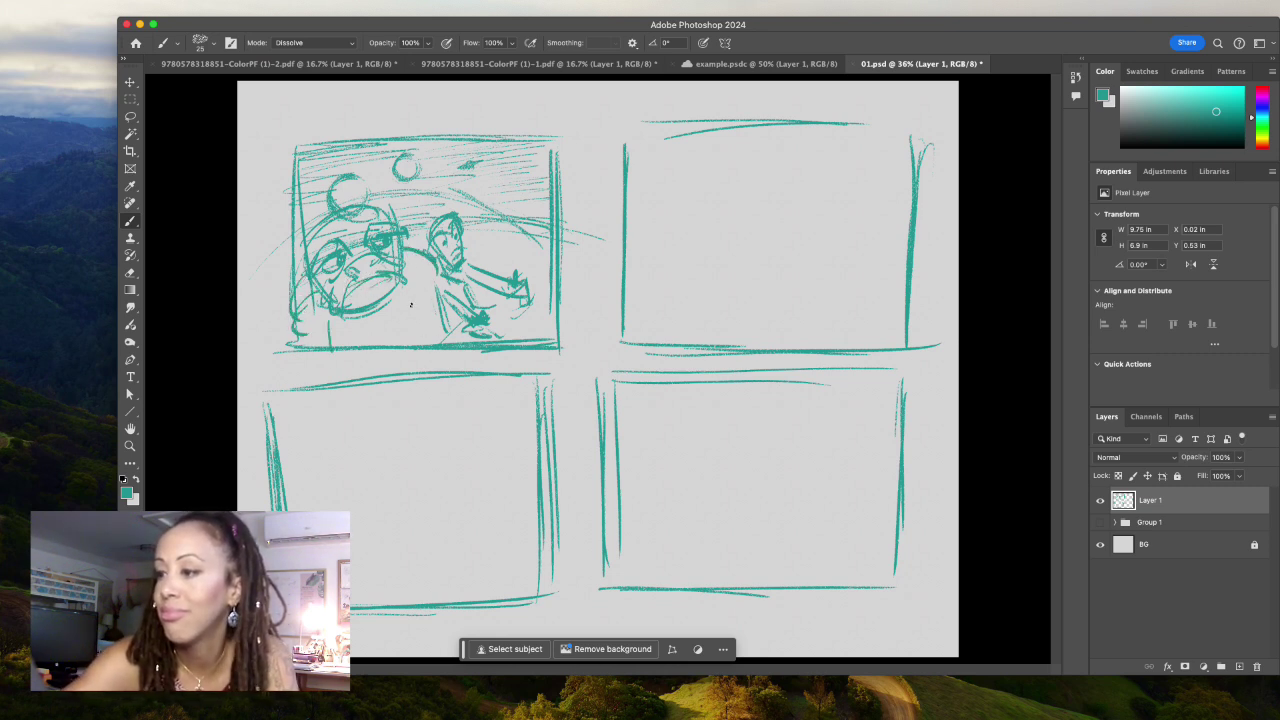
left_click_drag(412, 302, 425, 345)
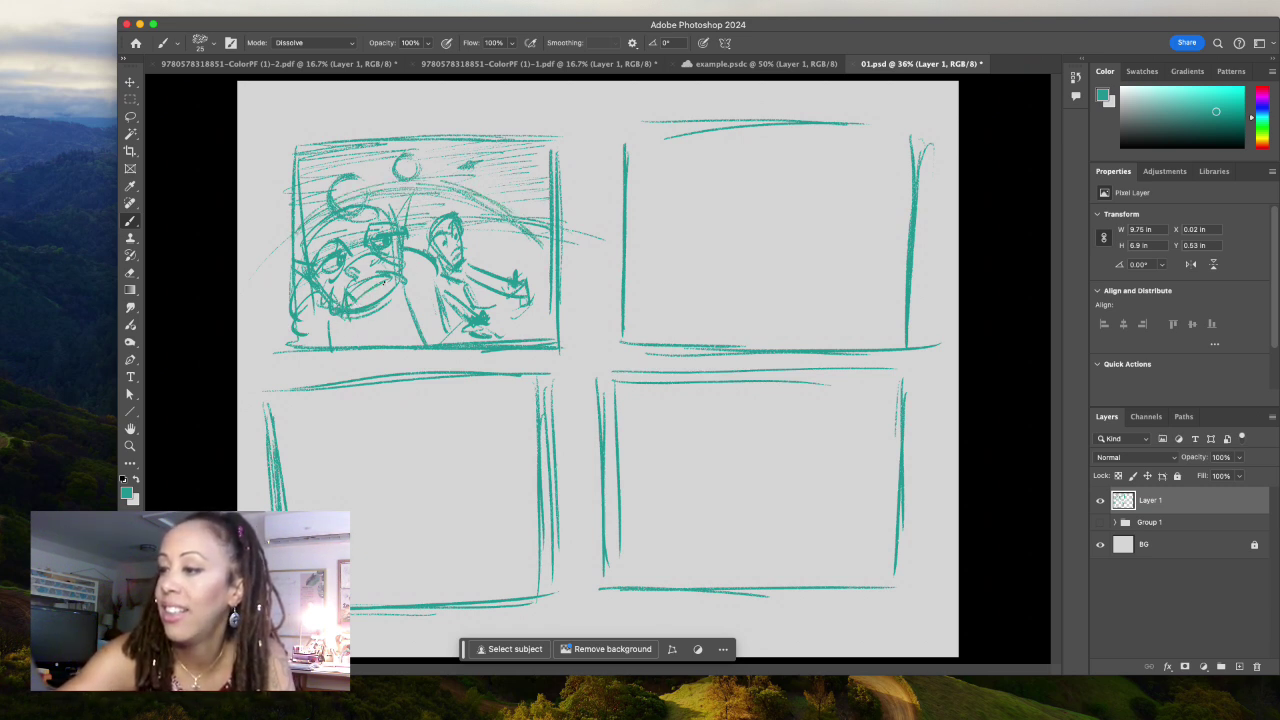
left_click_drag(362, 295, 380, 278)
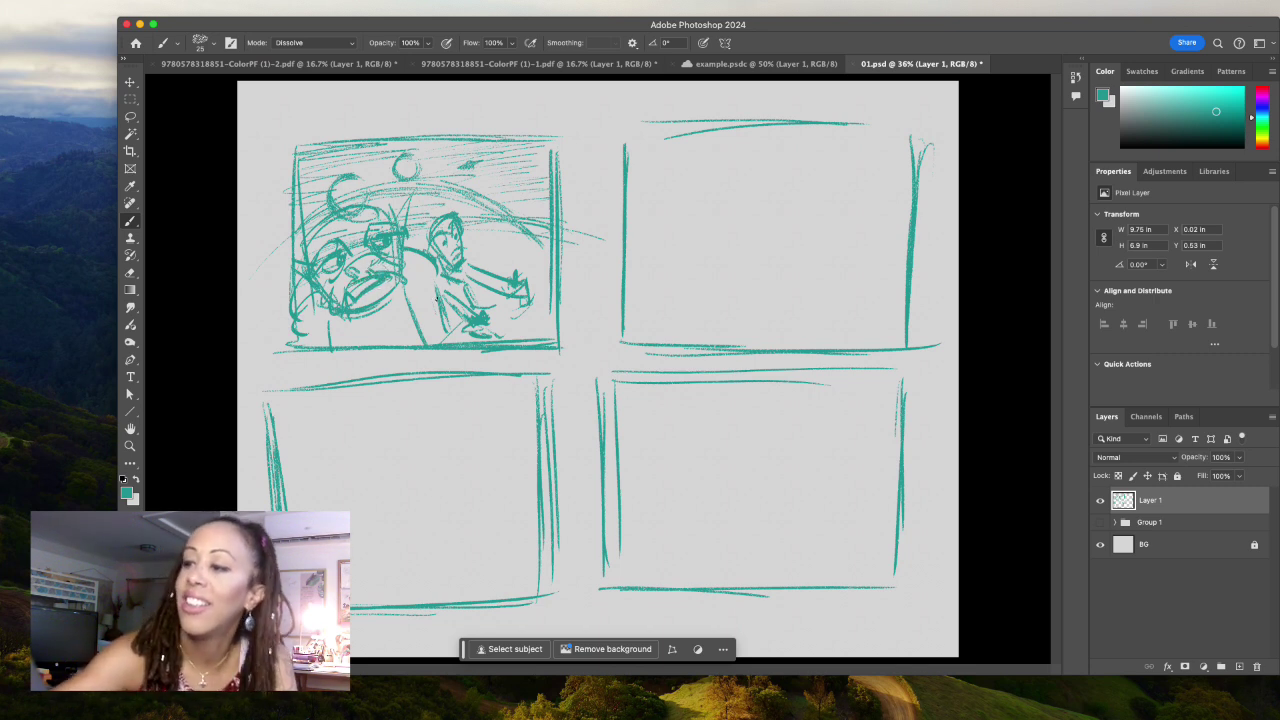
left_click_drag(328, 312, 332, 340)
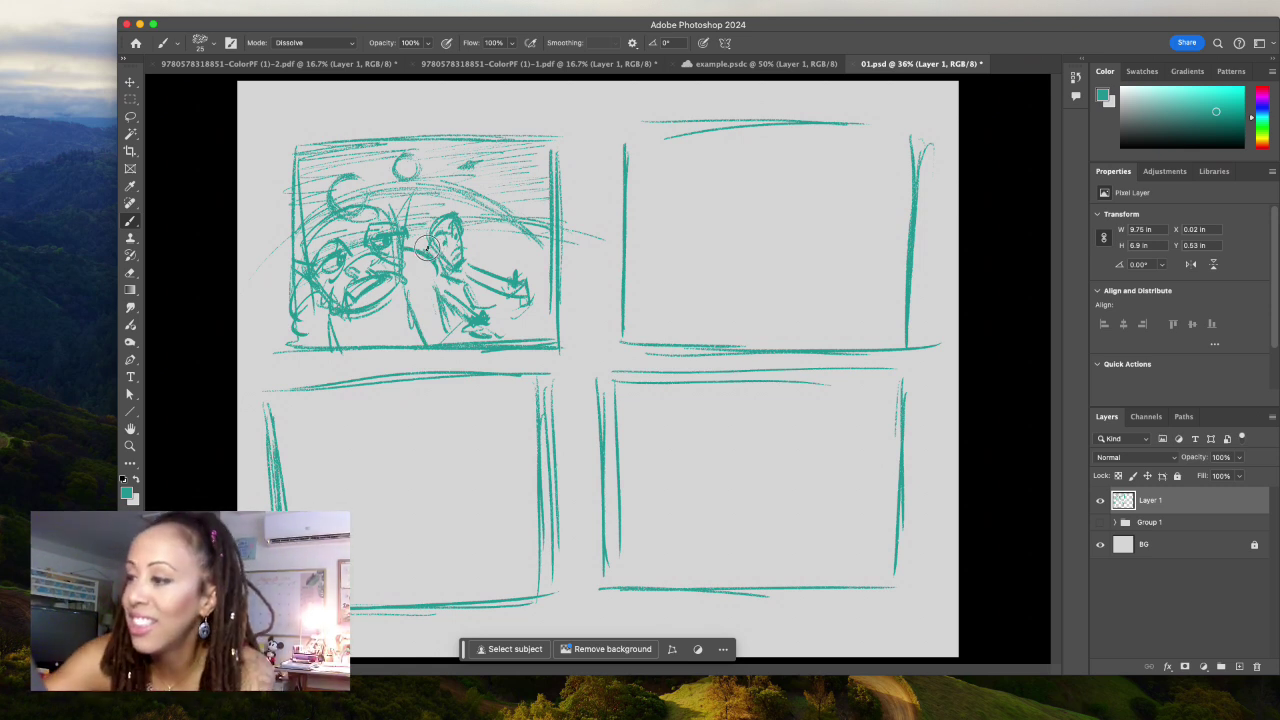
- Refine the small figure's head, the marks near its hands and the curved line
left_click_drag(443, 216, 425, 230)
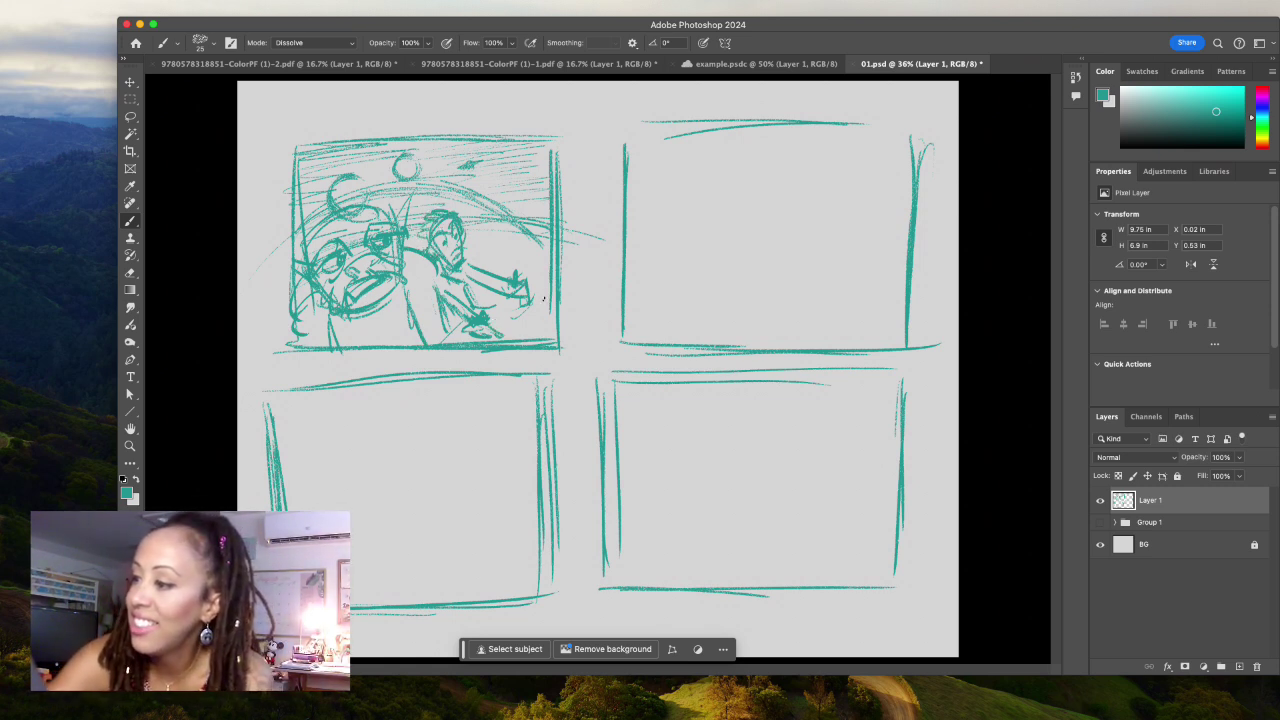
mouse_move(545, 291)
left_mouse_down()
mouse_move(520, 330)
mouse_move(500, 315)
mouse_move(552, 258)
left_mouse_up()
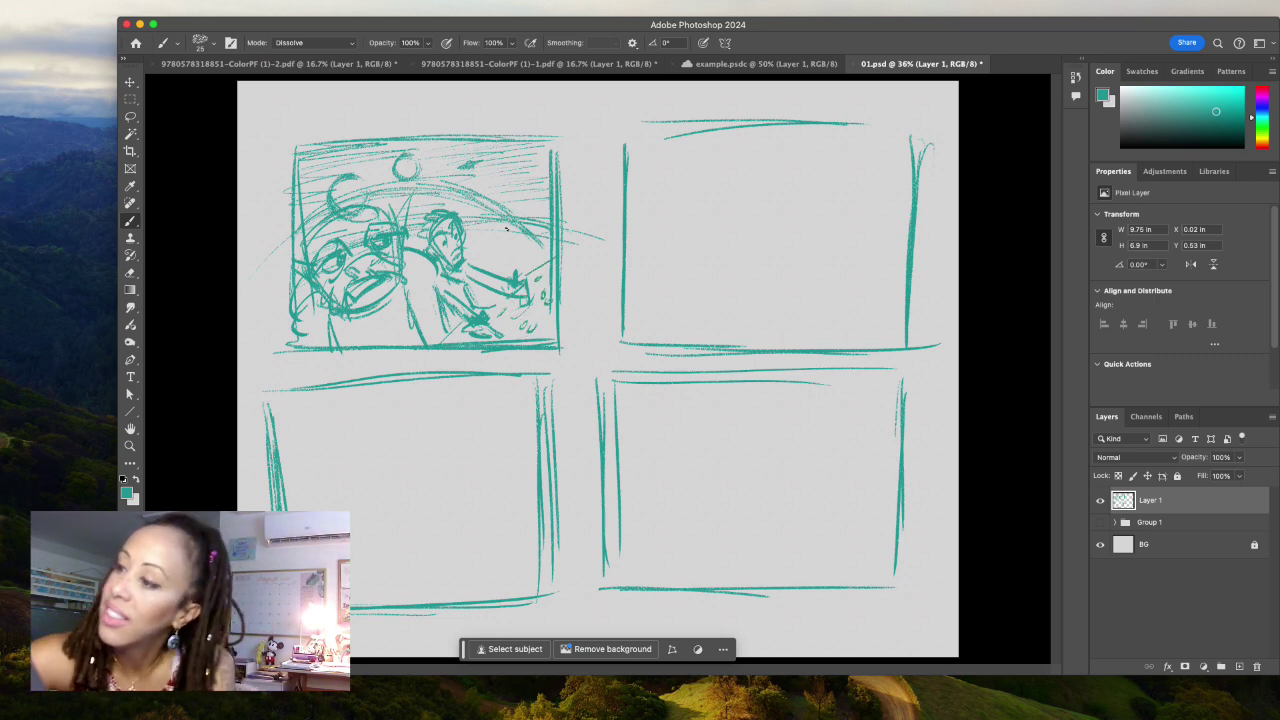
mouse_move(520, 215)
left_mouse_down()
mouse_move(430, 185)
mouse_move(505, 240)
left_mouse_up()
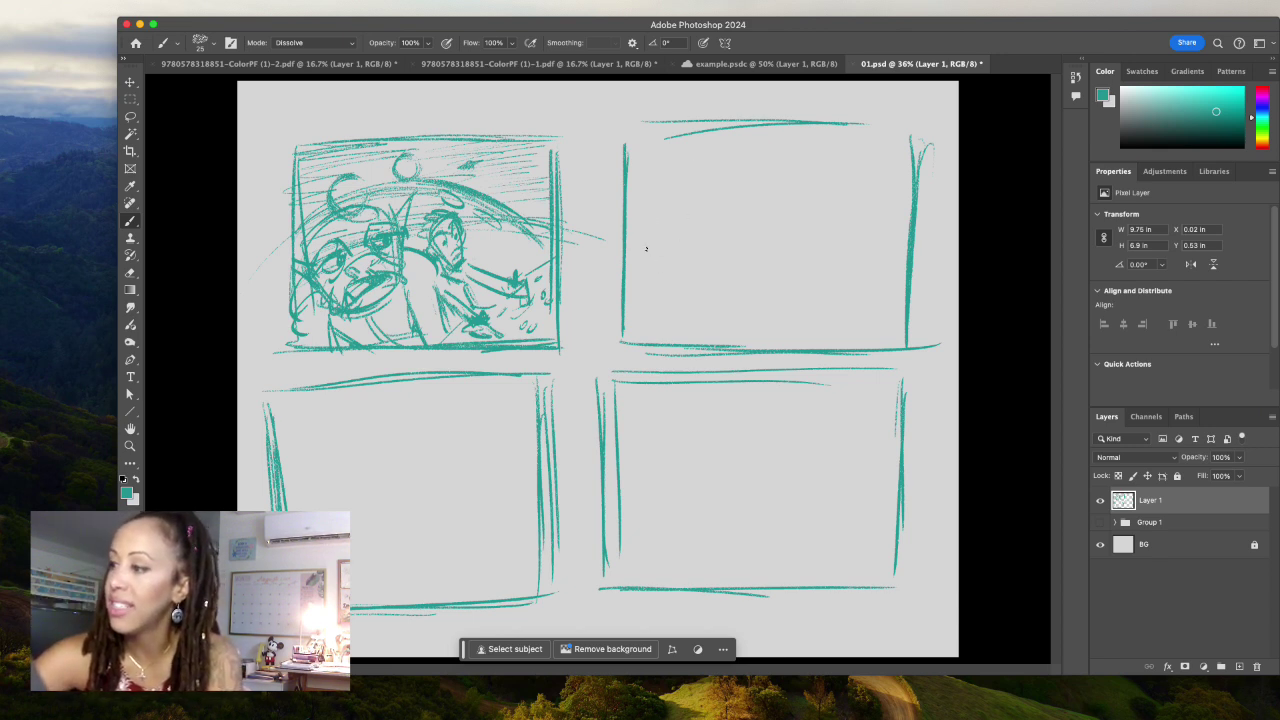
- Sketch a small head with its chin at the left side of panel 2
mouse_move(640, 248)
left_mouse_down()
mouse_move(665, 275)
mouse_move(660, 235)
mouse_move(652, 262)
left_mouse_up()
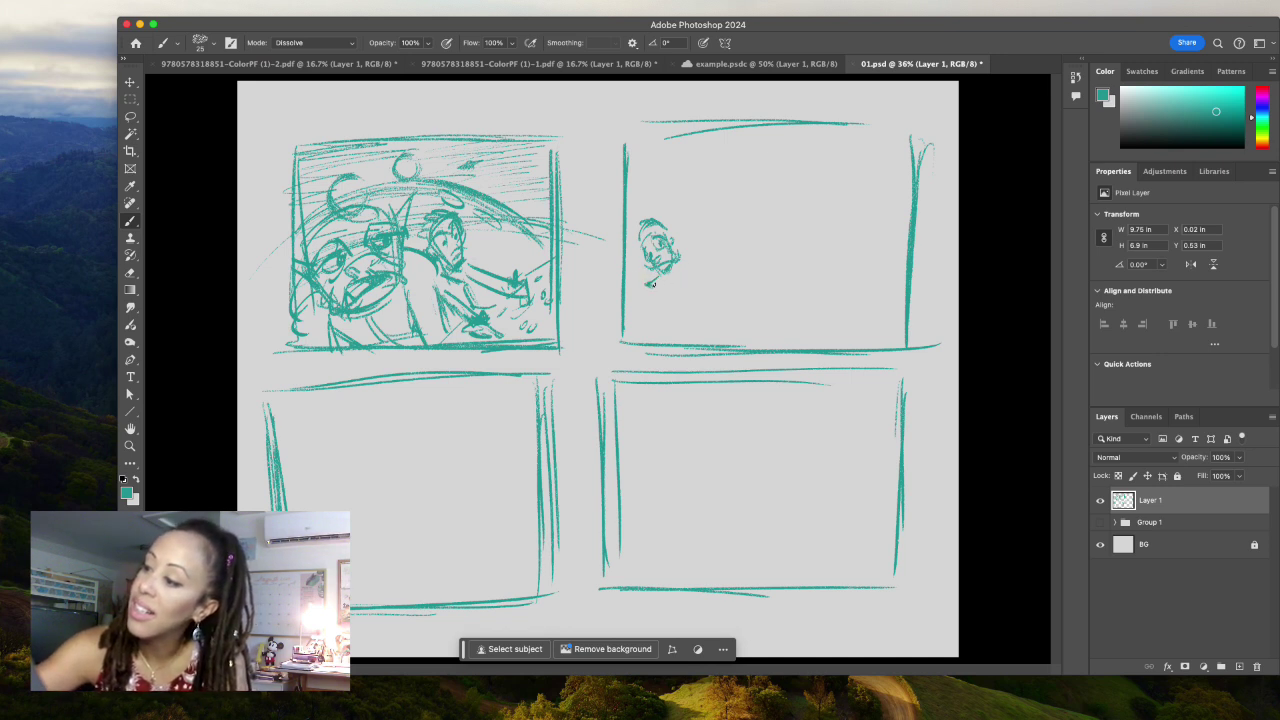
mouse_move(650, 285)
left_mouse_down()
mouse_move(620, 260)
mouse_move(630, 295)
mouse_move(618, 305)
mouse_move(665, 275)
left_mouse_up()
- Lasso and delete the stray strokes under the small head, then deselect and return to the Brush
key("l")
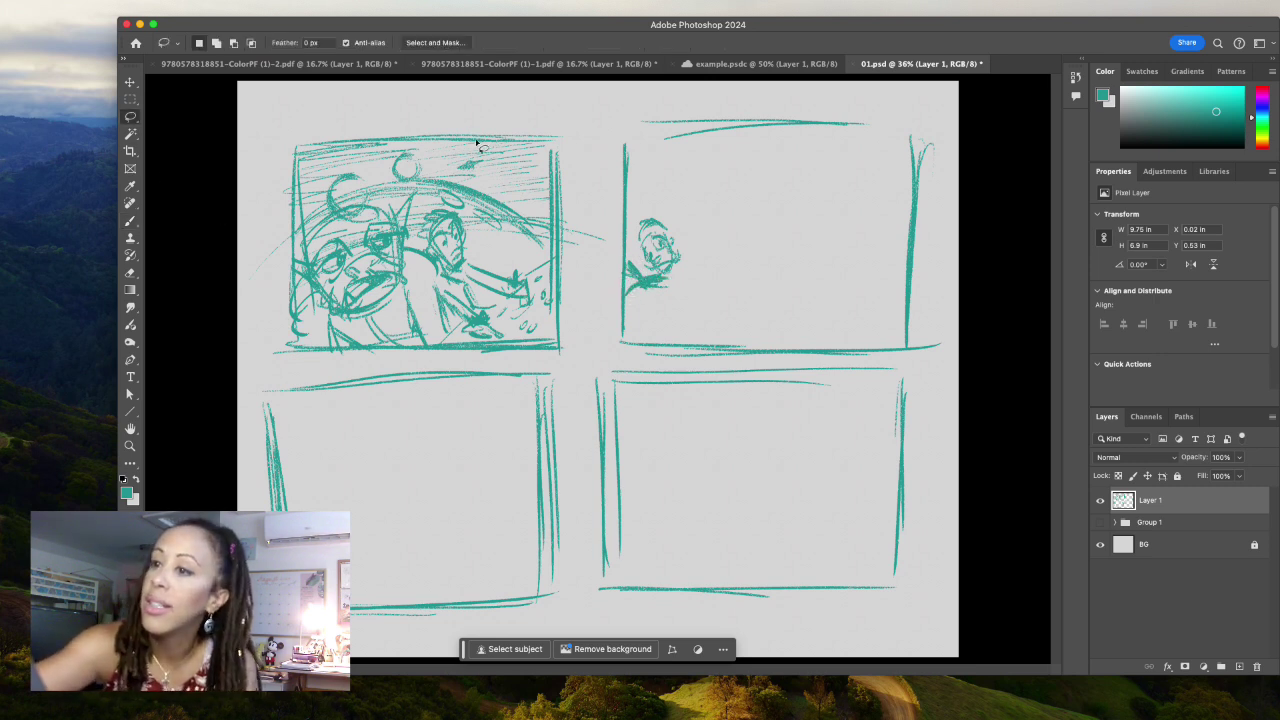
mouse_move(670, 280)
left_mouse_down()
mouse_move(643, 277)
mouse_move(672, 290)
left_mouse_up()
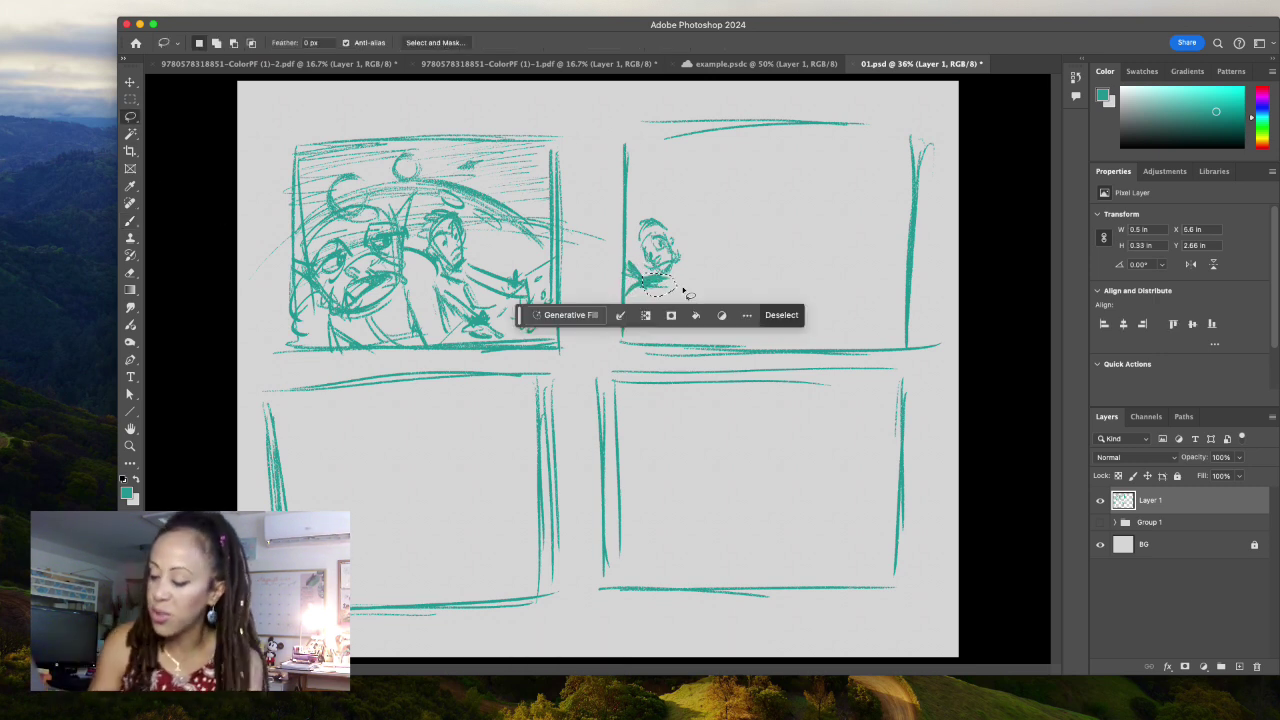
key("Delete")
key("super+d")
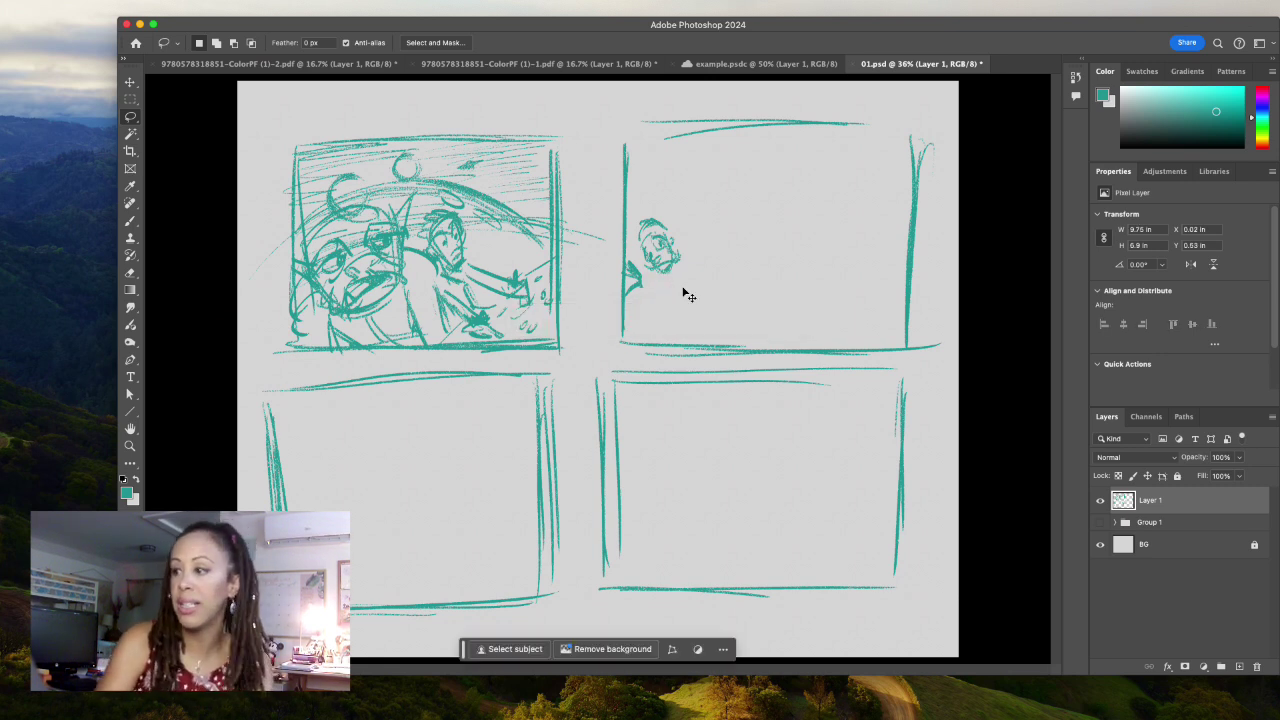
key("b")
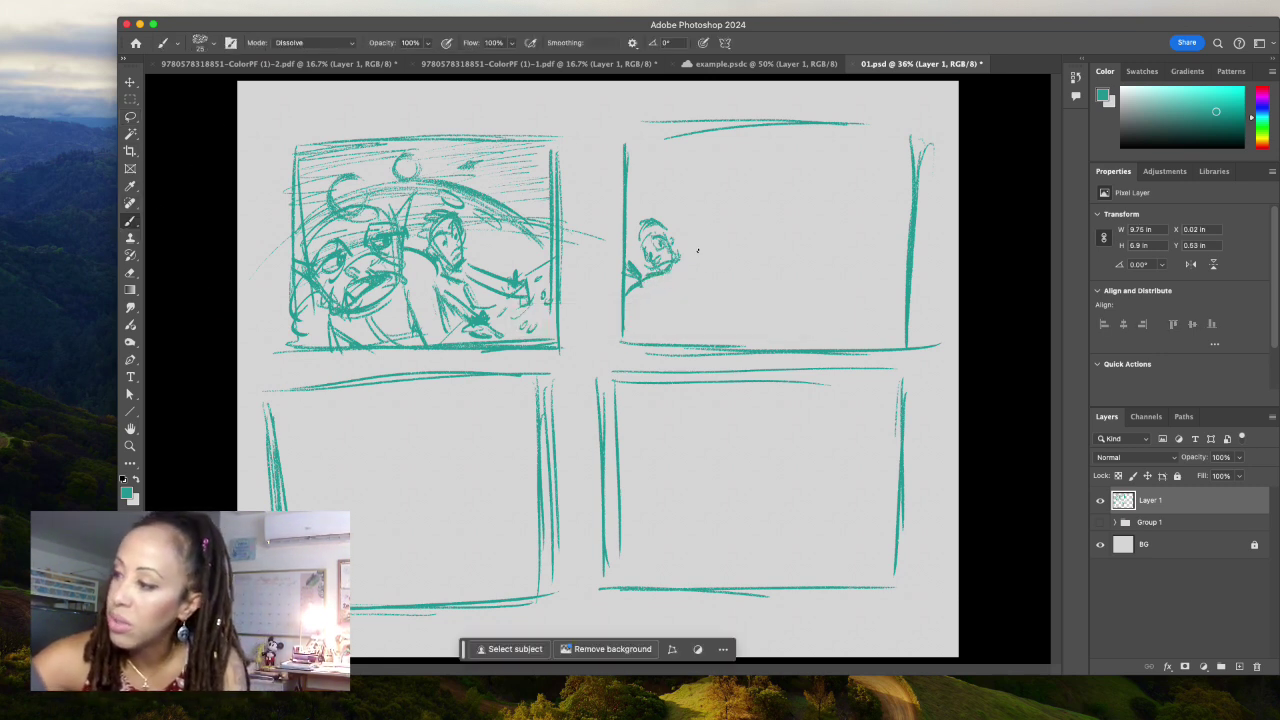
- Sketch the figure's raised arm, fist, torso and a leg reaching the ground, undoing one stroke
mouse_move(703, 228)
left_mouse_down()
mouse_move(735, 250)
mouse_move(712, 258)
mouse_move(722, 230)
mouse_move(745, 248)
left_mouse_up()
left_click_drag(745, 200, 750, 240)
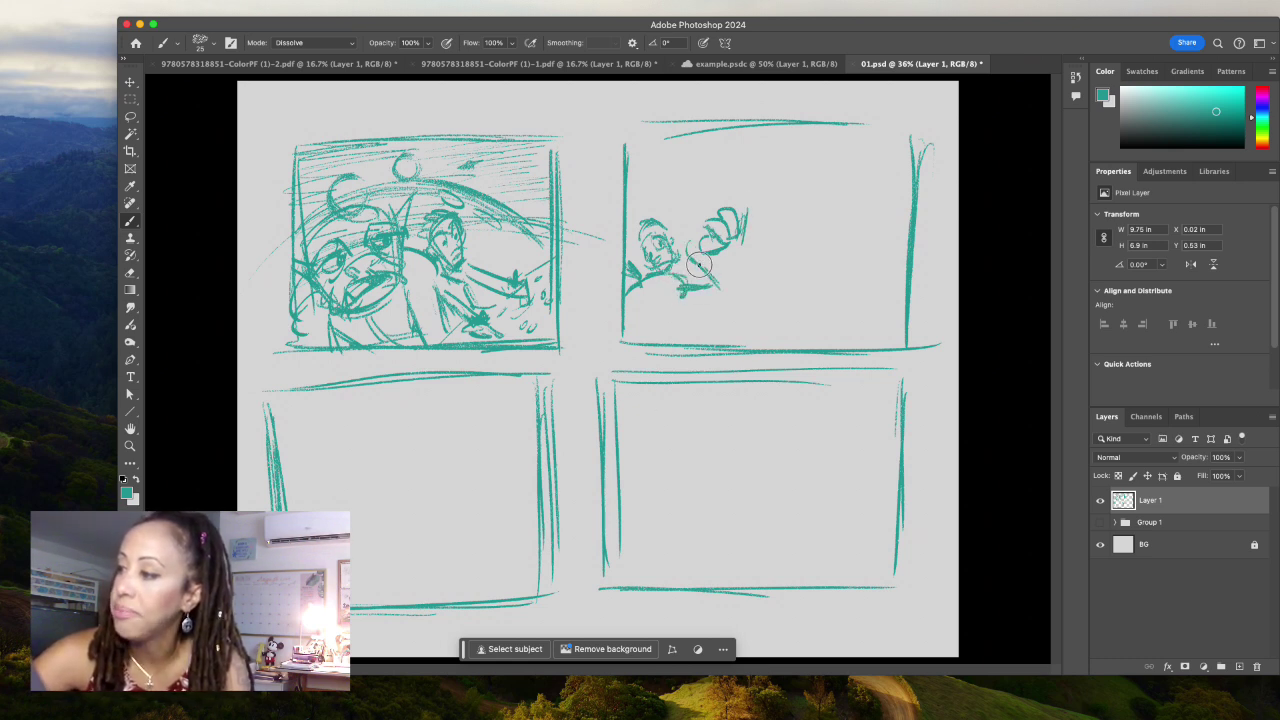
mouse_move(682, 244)
left_mouse_down()
mouse_move(712, 262)
mouse_move(730, 305)
mouse_move(668, 315)
left_mouse_up()
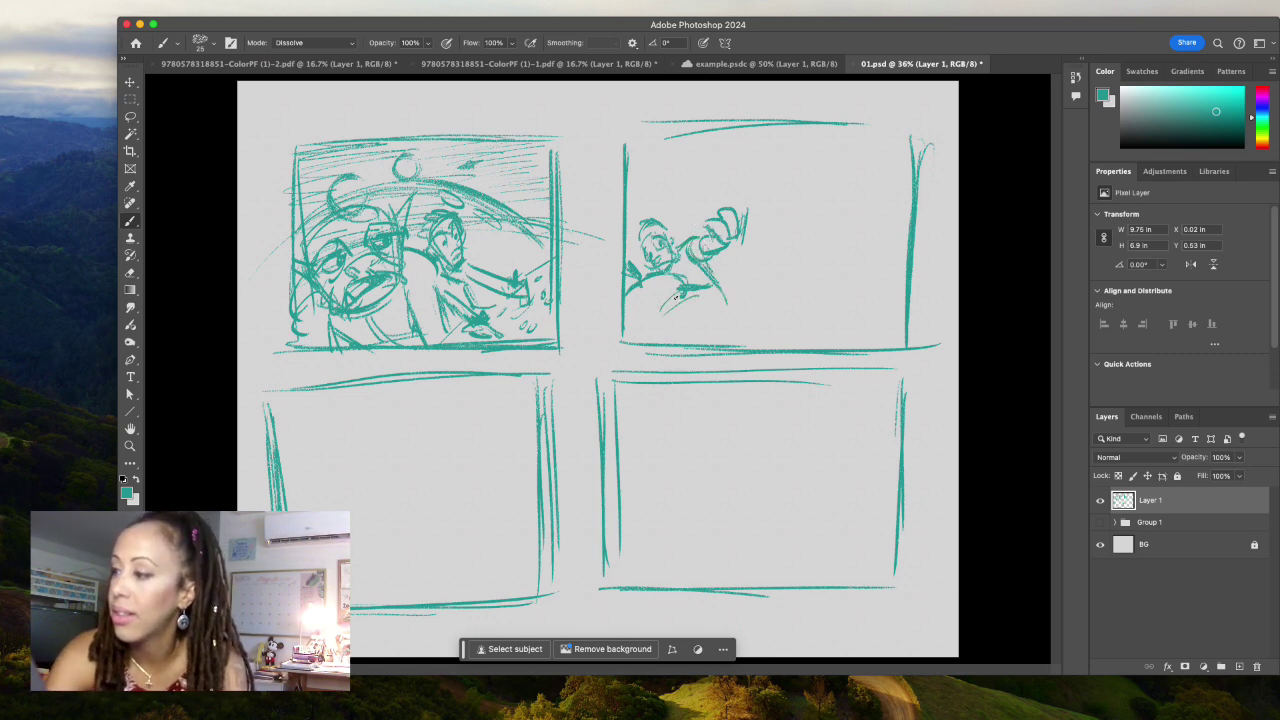
key("super+z")
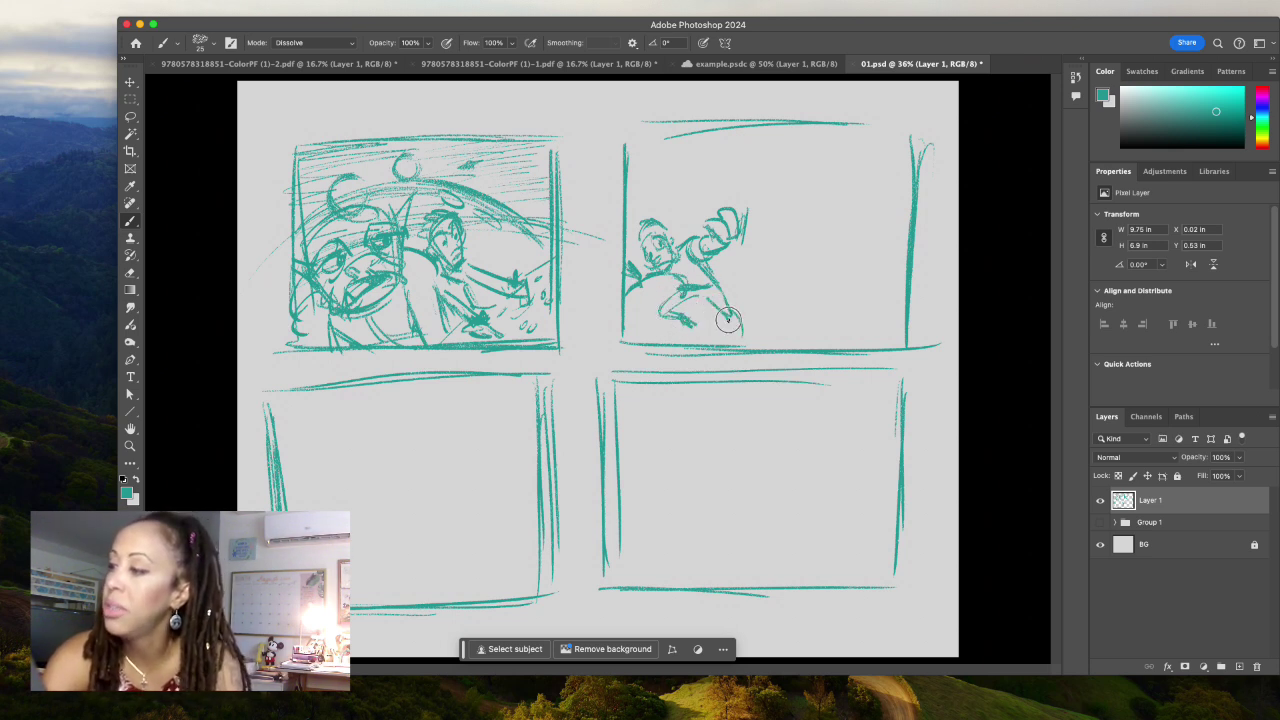
left_click_drag(732, 318, 748, 348)
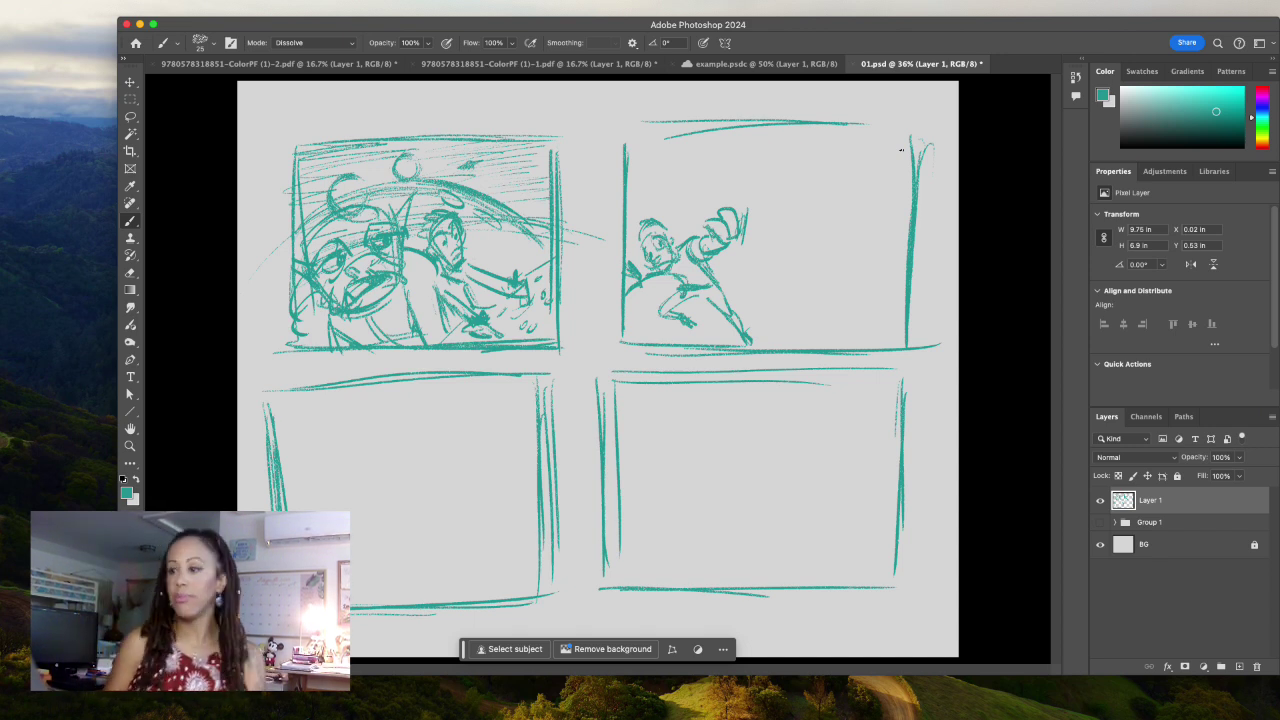
- Rough in the big head's curving outline and the strokes beneath it
mouse_move(800, 235)
left_mouse_down()
mouse_move(809, 166)
mouse_move(880, 150)
left_mouse_up()
mouse_move(790, 170)
left_mouse_down()
mouse_move(887, 240)
mouse_move(795, 220)
mouse_move(765, 170)
mouse_move(870, 130)
left_mouse_up()
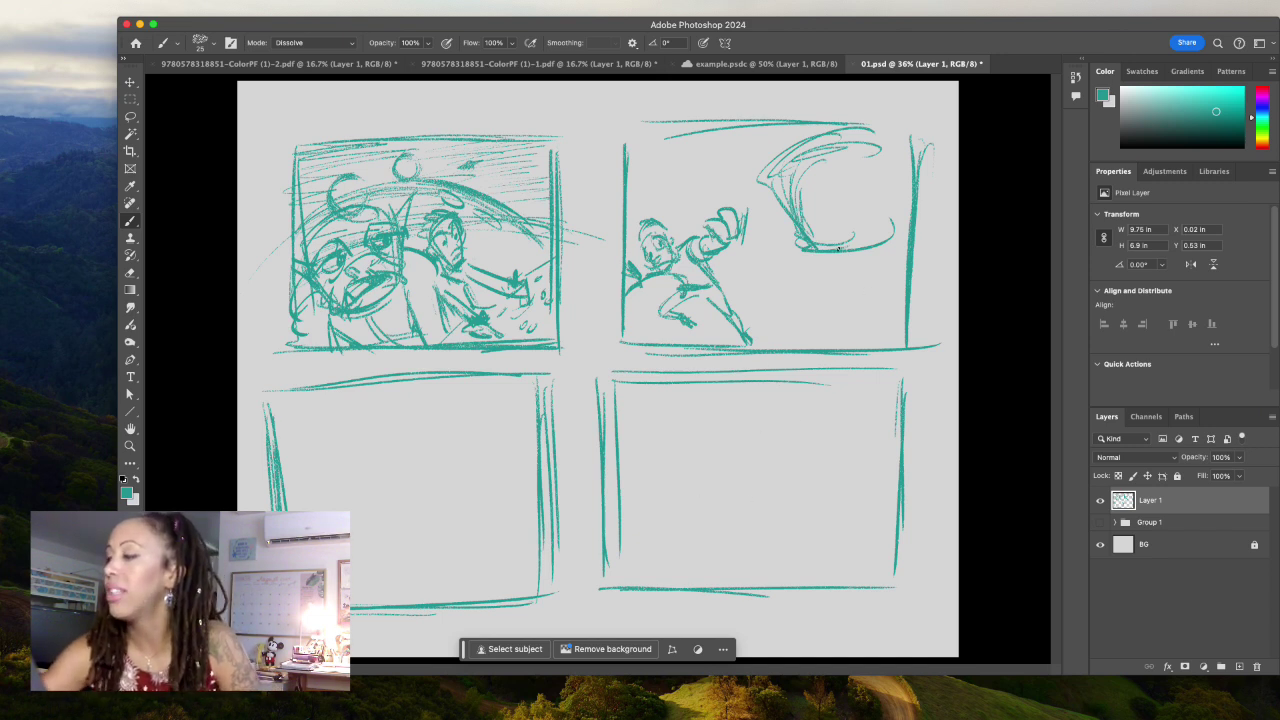
left_click_drag(779, 243, 782, 295)
left_click_drag(785, 220, 795, 310)
left_click_drag(790, 245, 815, 320)
left_click_drag(790, 270, 893, 255)
left_click_drag(795, 295, 892, 278)
- Add the looped hanging shape, right-edge curves, a left-reaching arm and hair strokes
mouse_move(804, 348)
left_mouse_down()
mouse_move(825, 320)
mouse_move(833, 415)
mouse_move(860, 385)
left_mouse_up()
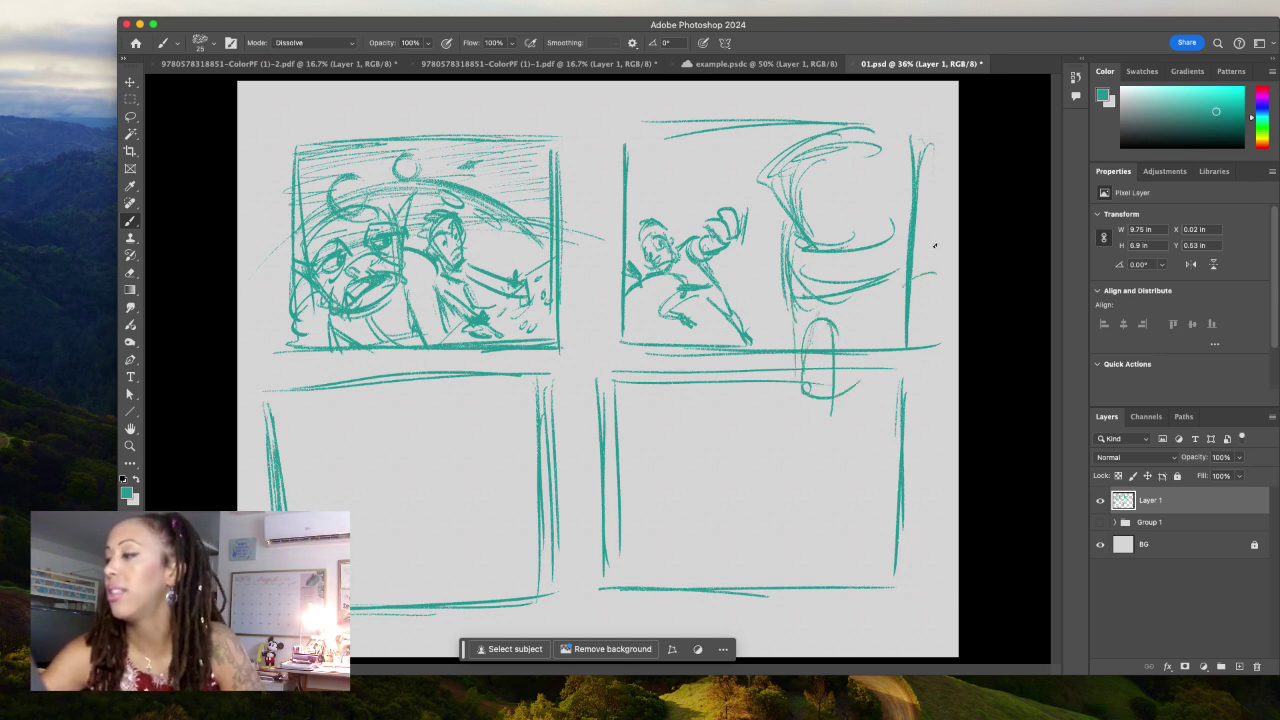
mouse_move(911, 238)
left_mouse_down()
mouse_move(940, 285)
mouse_move(960, 275)
mouse_move(950, 300)
left_mouse_up()
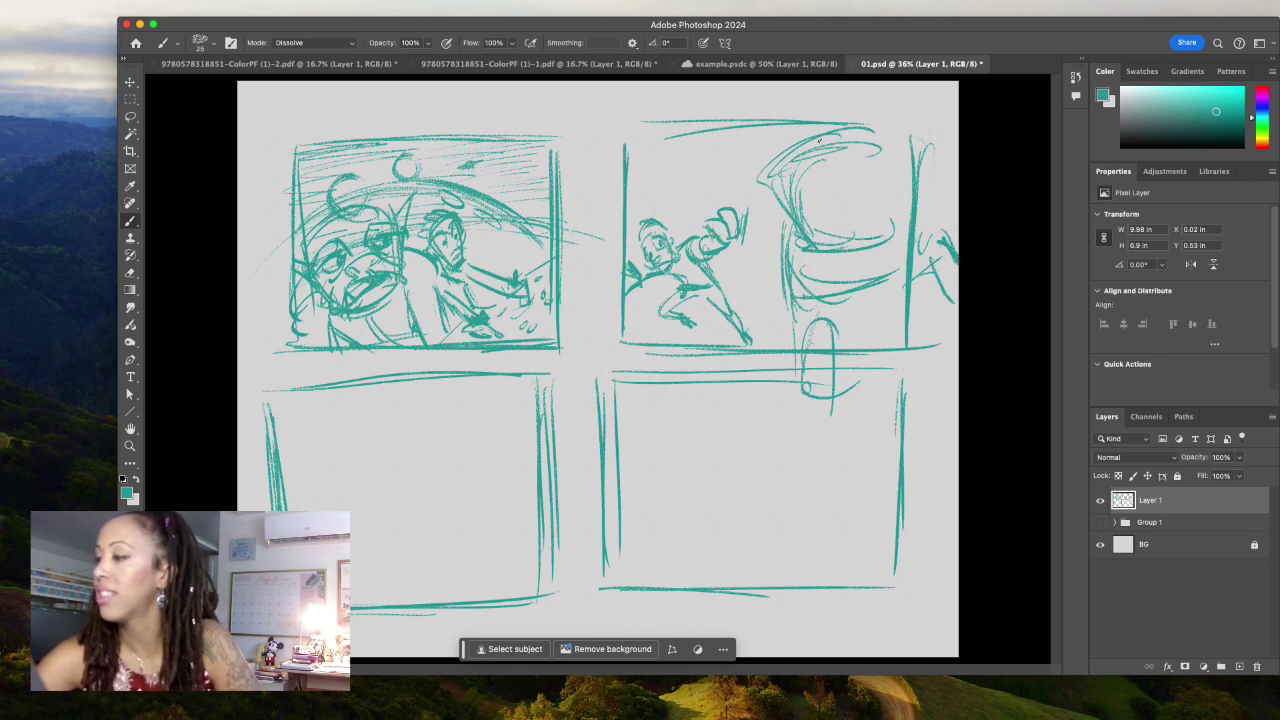
mouse_move(835, 148)
left_mouse_down()
mouse_move(805, 200)
mouse_move(875, 145)
mouse_move(840, 170)
mouse_move(838, 147)
left_mouse_up()
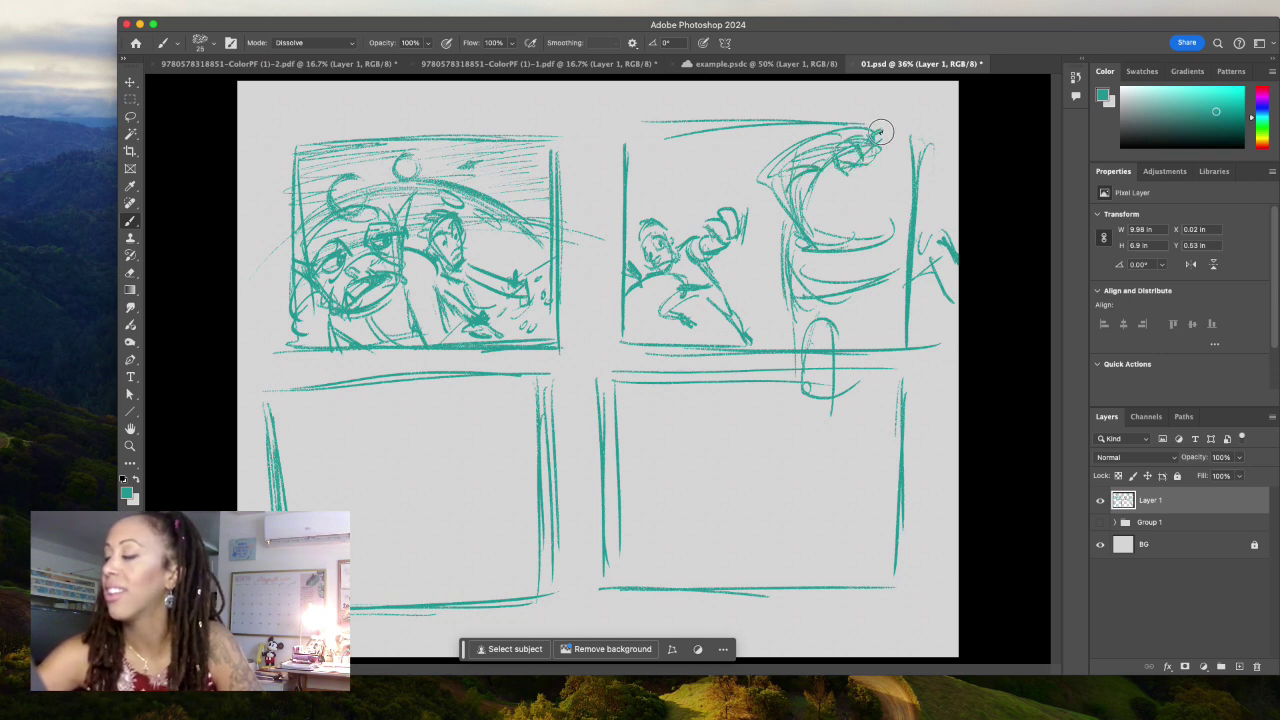
left_click_drag(700, 195, 760, 180)
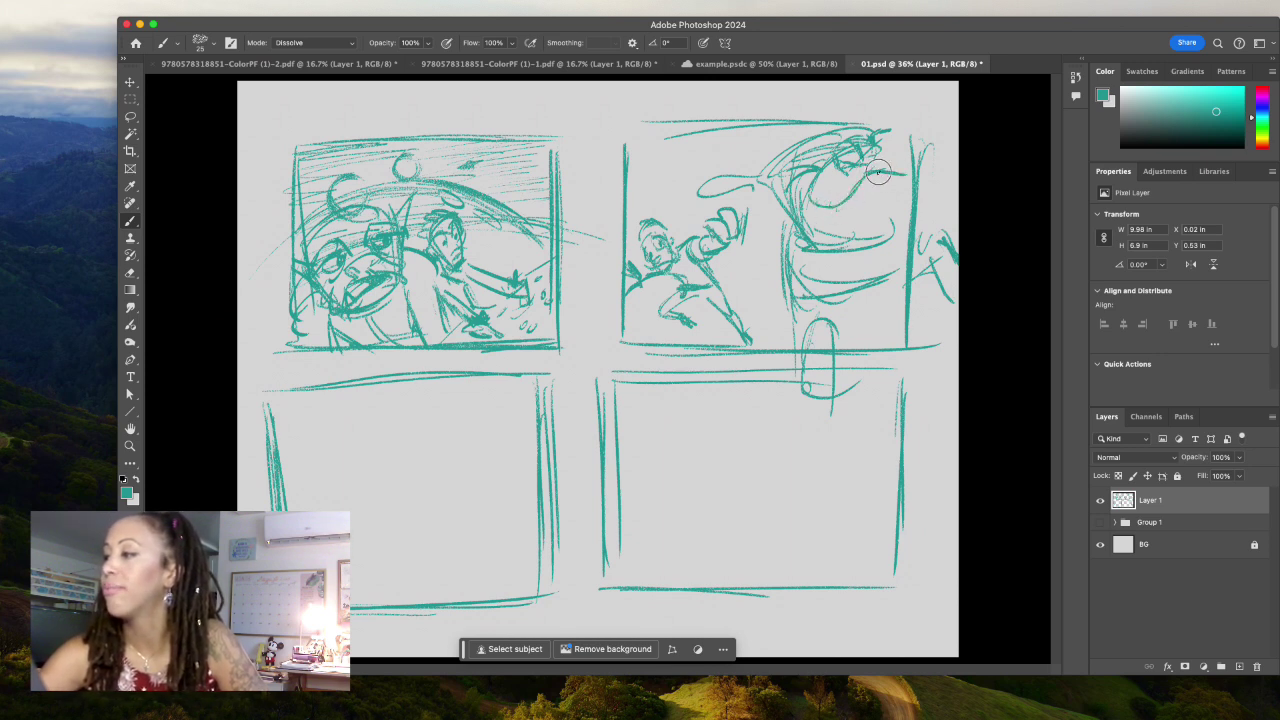
mouse_move(890, 135)
left_mouse_down()
mouse_move(910, 175)
mouse_move(895, 180)
left_mouse_up()
- Add facial detail marks and hair streaming past the frame's top edge
mouse_move(820, 200)
left_mouse_down()
mouse_move(875, 240)
mouse_move(880, 200)
mouse_move(880, 220)
mouse_move(900, 215)
mouse_move(868, 236)
left_mouse_up()
left_click_drag(896, 186, 866, 196)
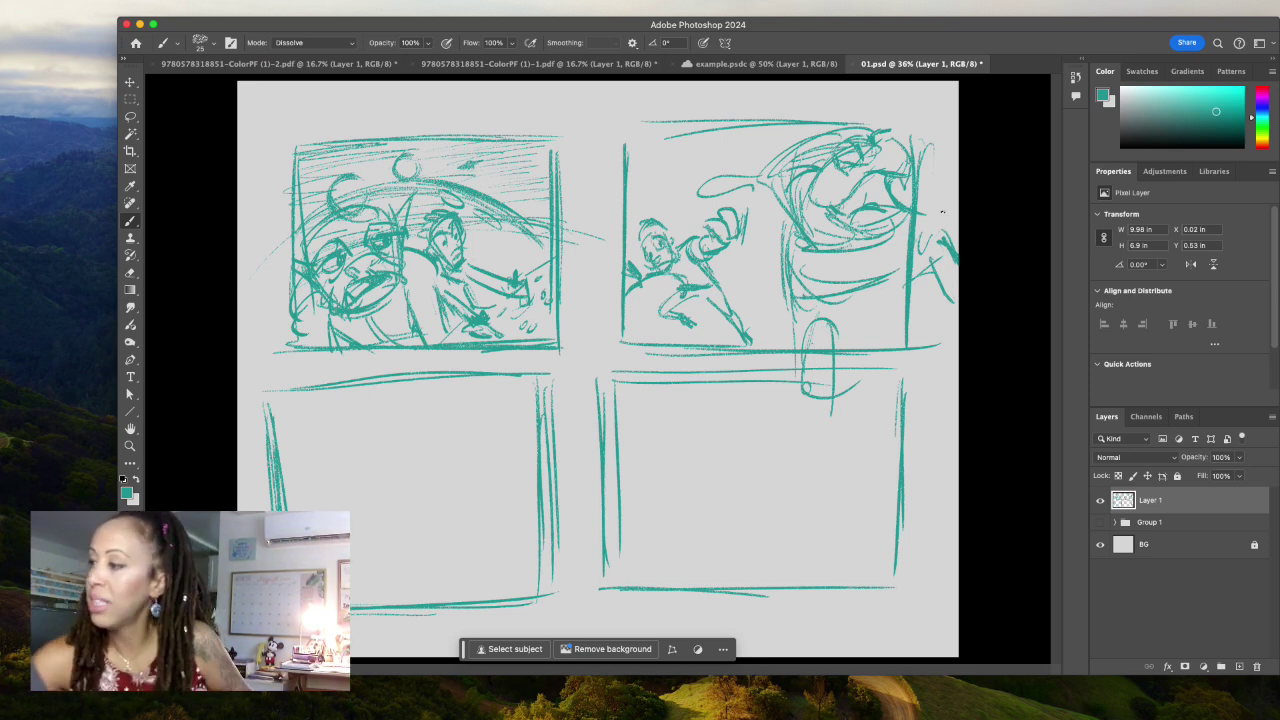
mouse_move(825, 210)
left_mouse_down()
mouse_move(860, 260)
mouse_move(850, 220)
mouse_move(912, 215)
mouse_move(914, 170)
left_mouse_up()
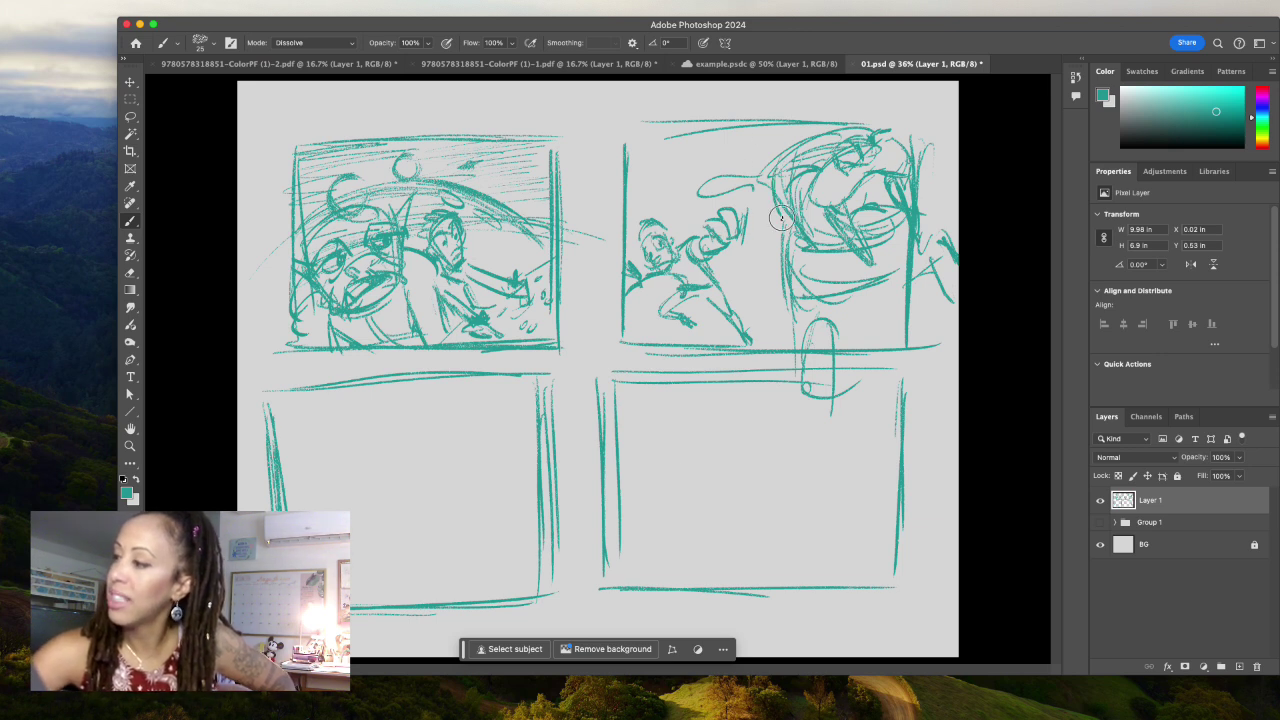
mouse_move(725, 115)
left_mouse_down()
mouse_move(740, 170)
mouse_move(778, 198)
left_mouse_up()
mouse_move(840, 125)
left_mouse_down()
mouse_move(865, 100)
mouse_move(881, 117)
left_mouse_up()
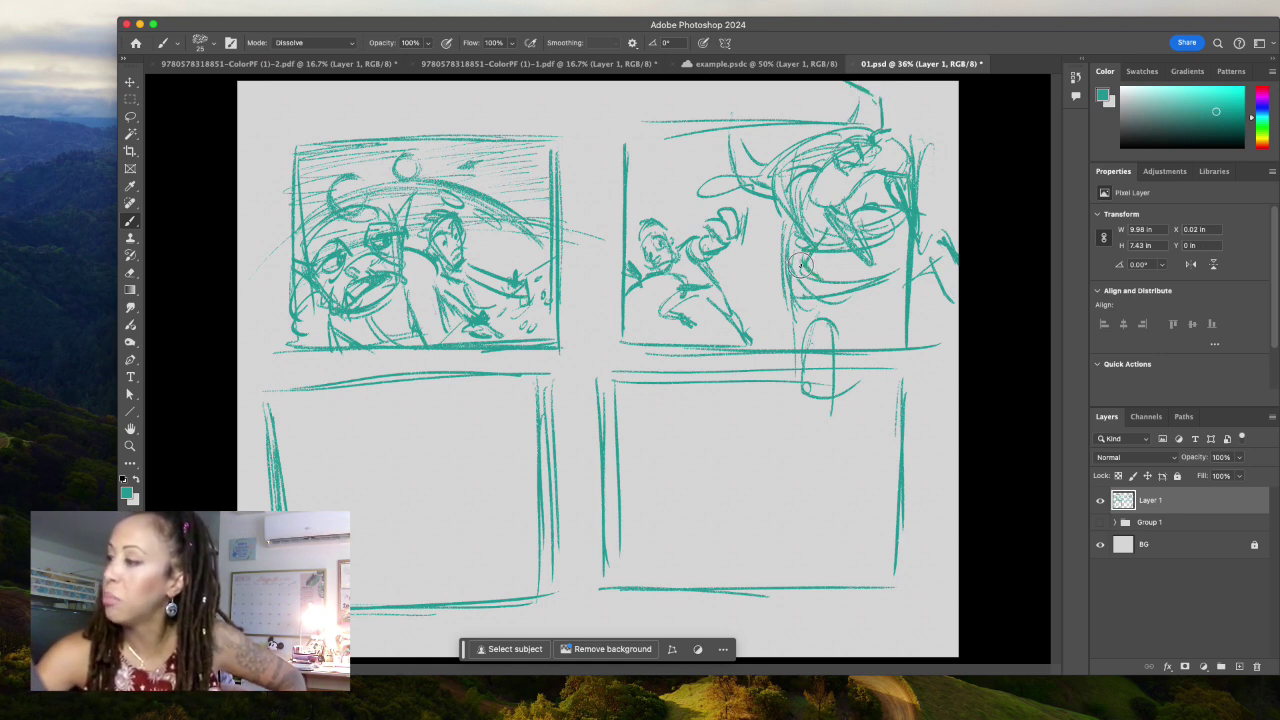
left_click_drag(845, 200, 868, 215)
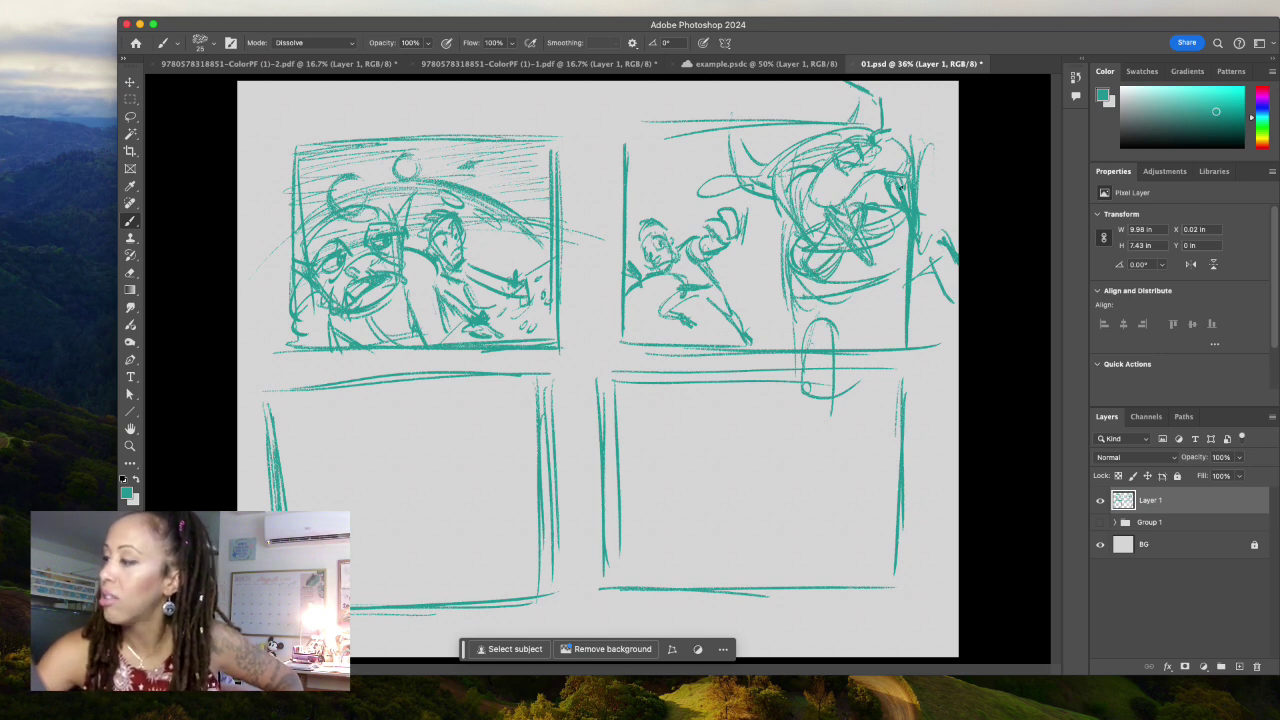
- Lasso and delete three patches of tangled lines inside the head, then deselect
key("l")
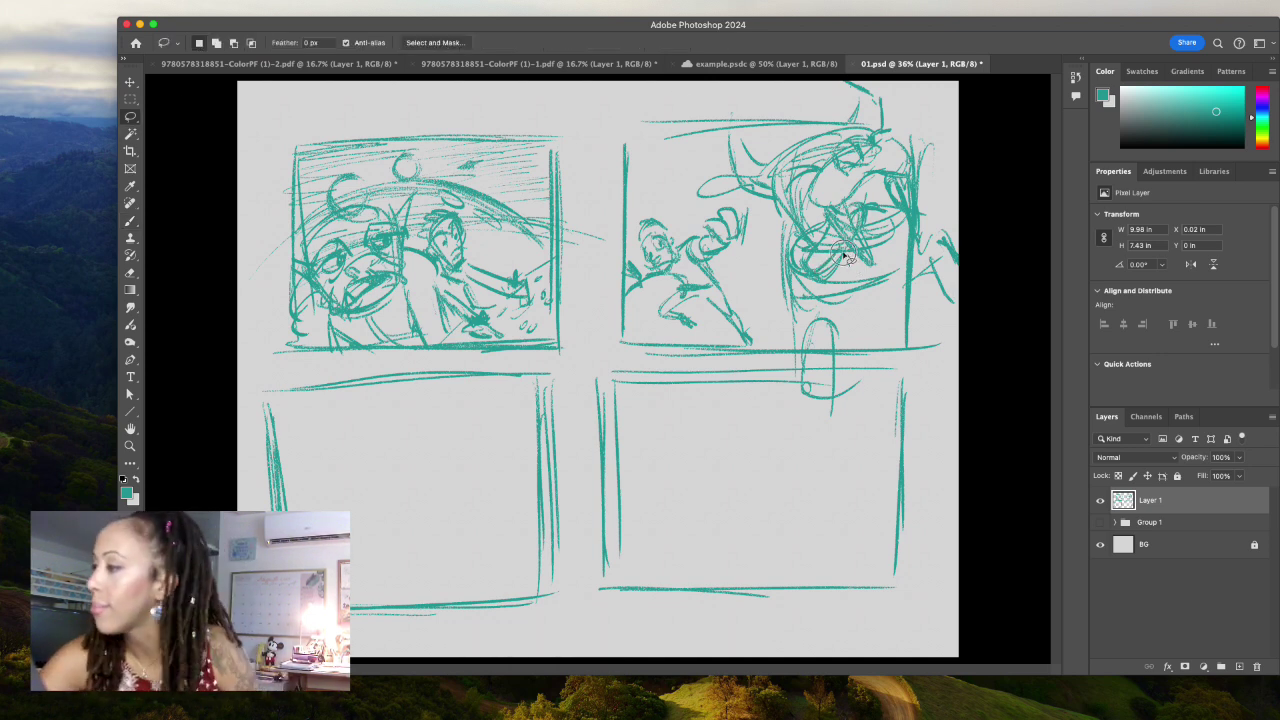
left_click_drag(842, 259, 820, 270)
key("Delete")
left_click_drag(830, 225, 815, 265)
key("Delete")
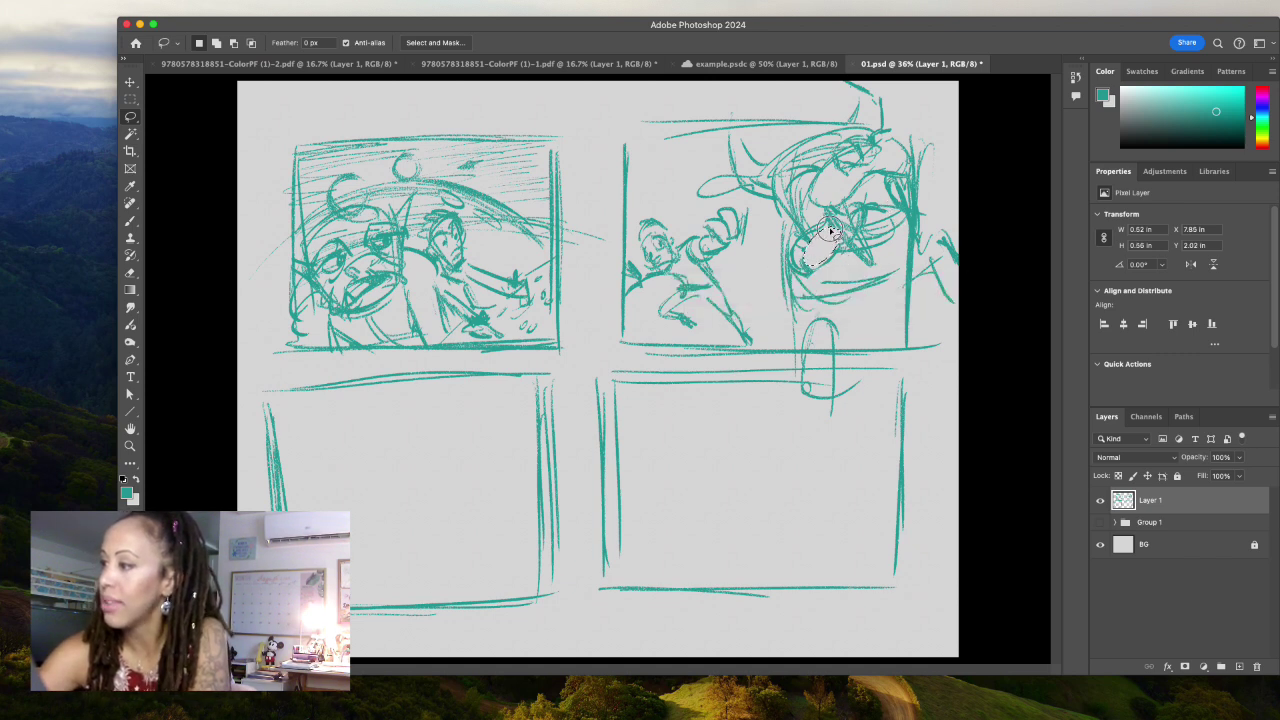
mouse_move(840, 200)
left_mouse_down()
mouse_move(800, 255)
mouse_move(845, 270)
left_mouse_up()
key("Delete")
key("ctrl+d")
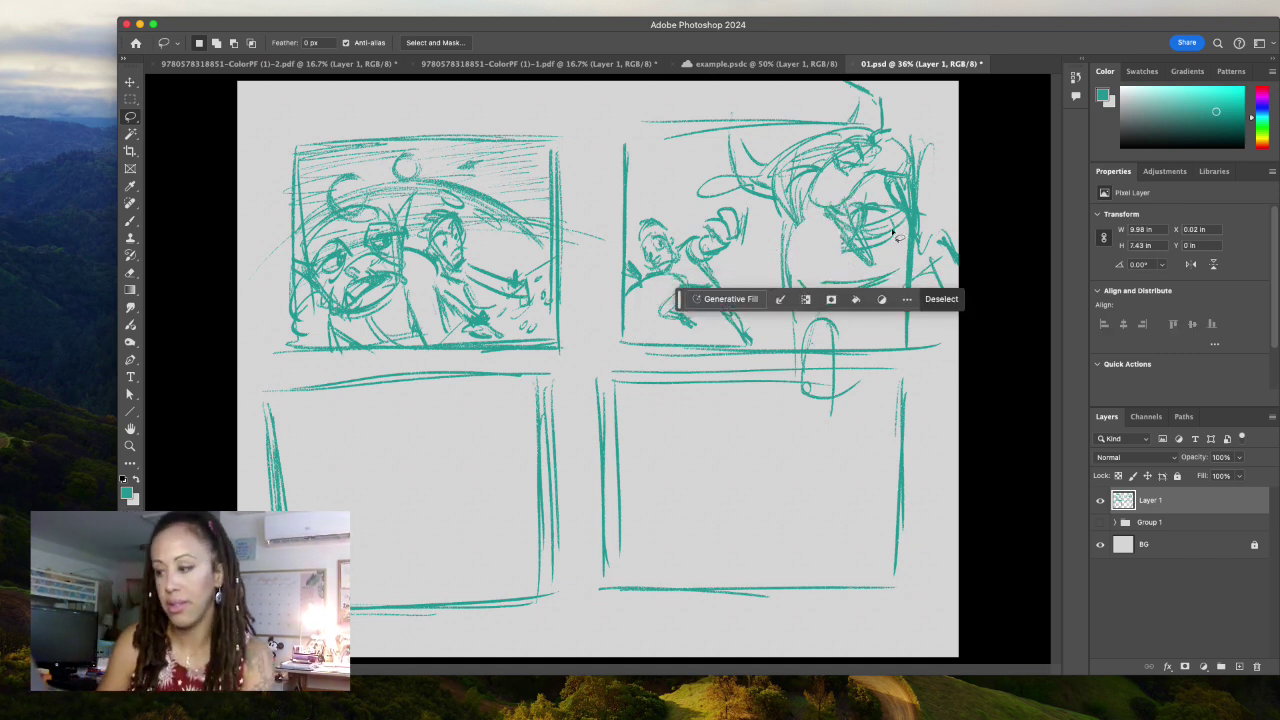
key("ctrl+d")
- Redraw a cleaner face outline with dark details and add lines to the hanging leg shape
key("b")
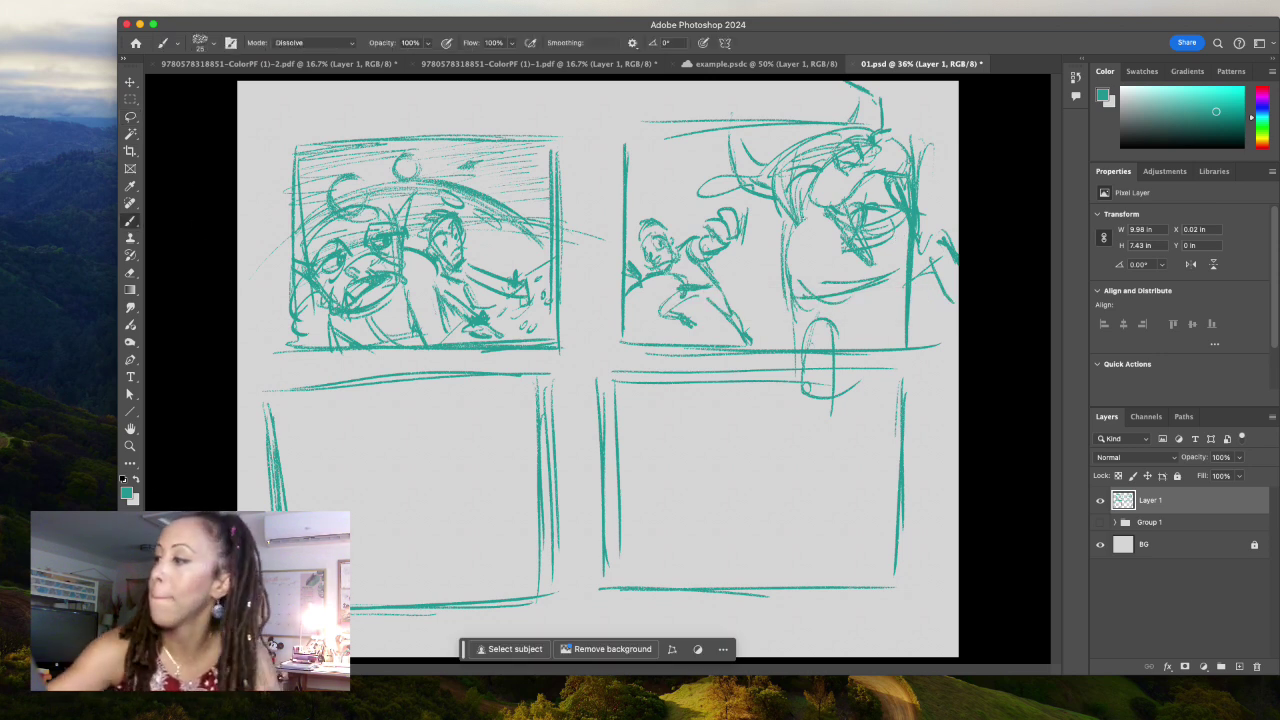
mouse_move(805, 210)
left_mouse_down()
mouse_move(760, 240)
mouse_move(788, 268)
mouse_move(808, 242)
left_mouse_up()
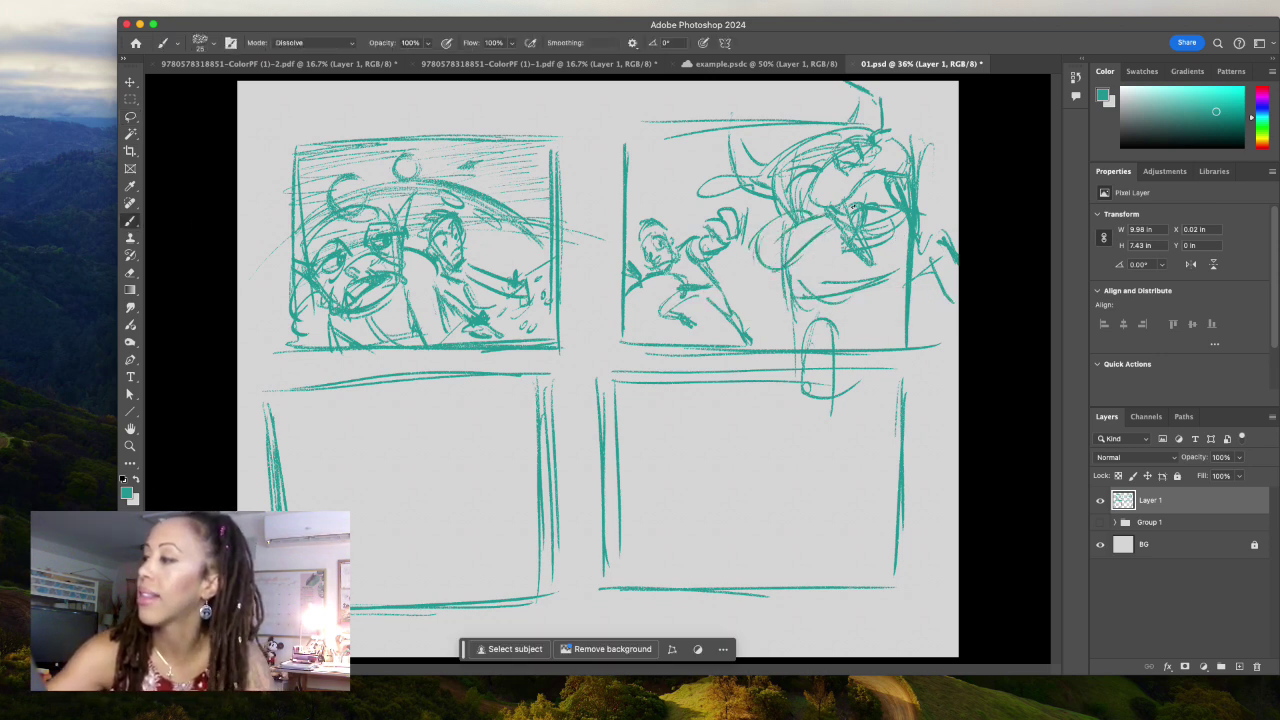
mouse_move(877, 190)
left_mouse_down()
mouse_move(885, 175)
mouse_move(872, 200)
left_mouse_up()
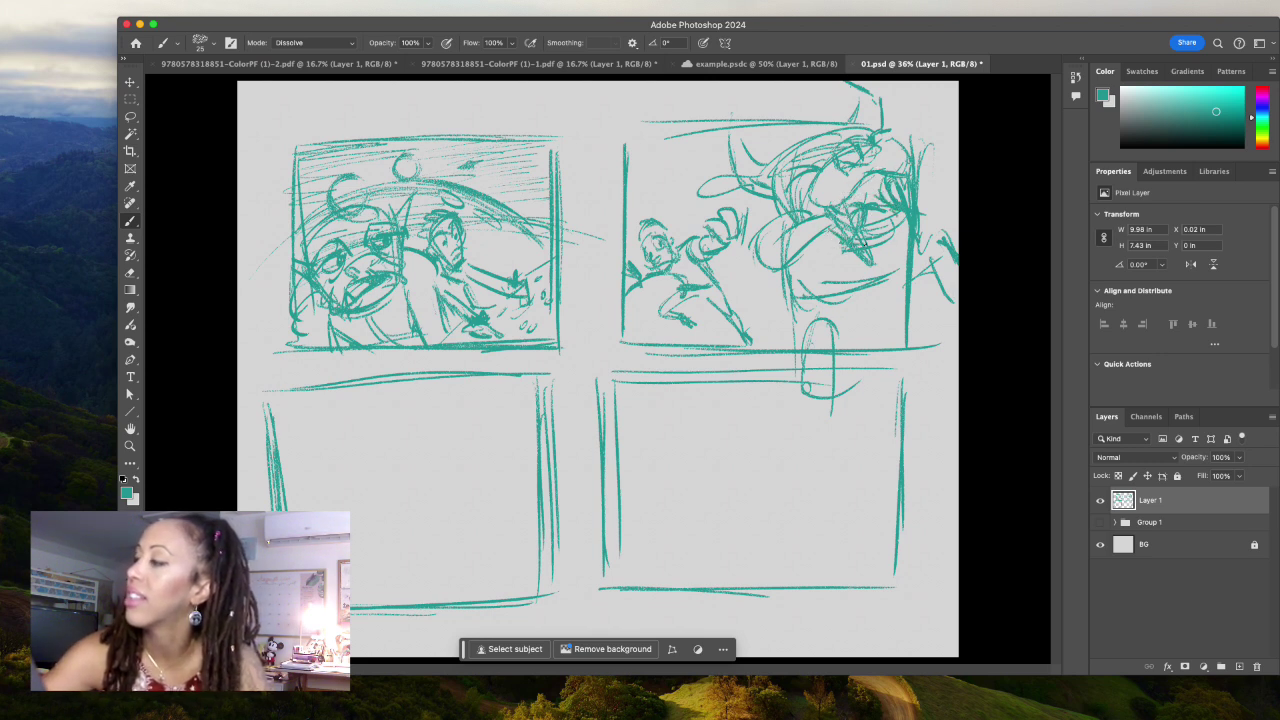
mouse_move(828, 328)
left_mouse_down()
mouse_move(843, 364)
mouse_move(805, 405)
mouse_move(843, 372)
left_mouse_up()
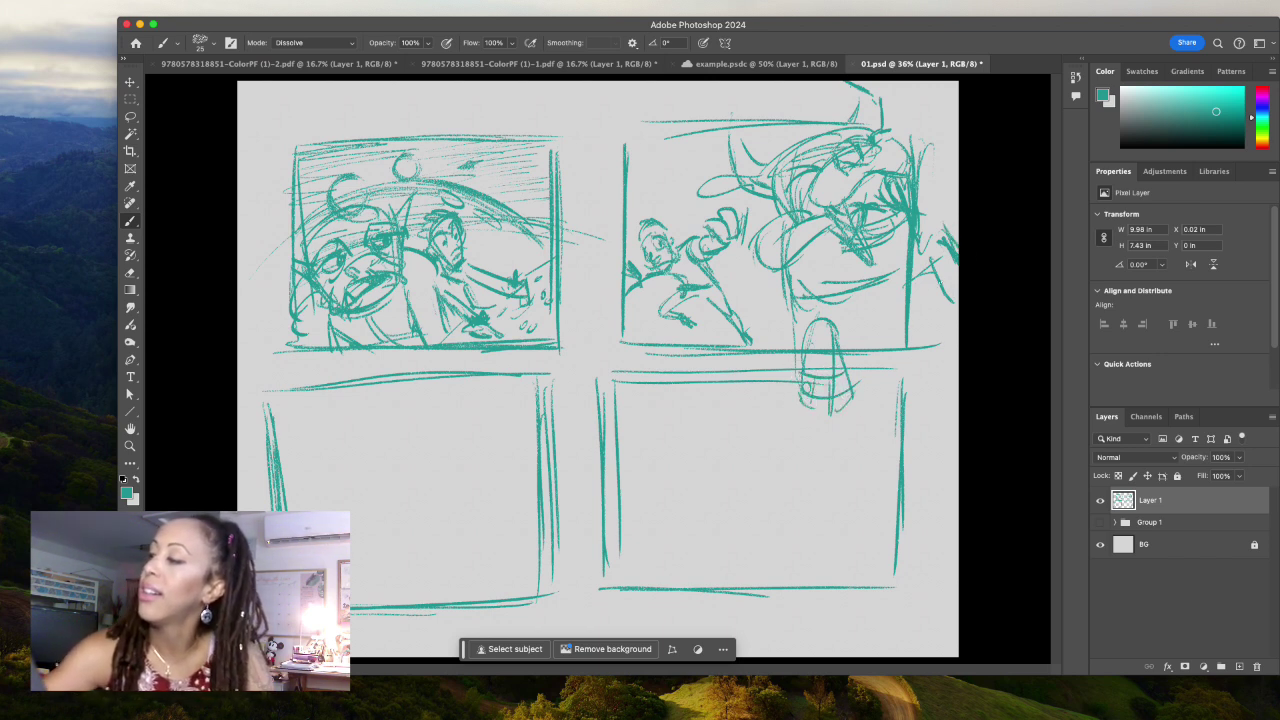
left_click_drag(880, 304, 802, 286)
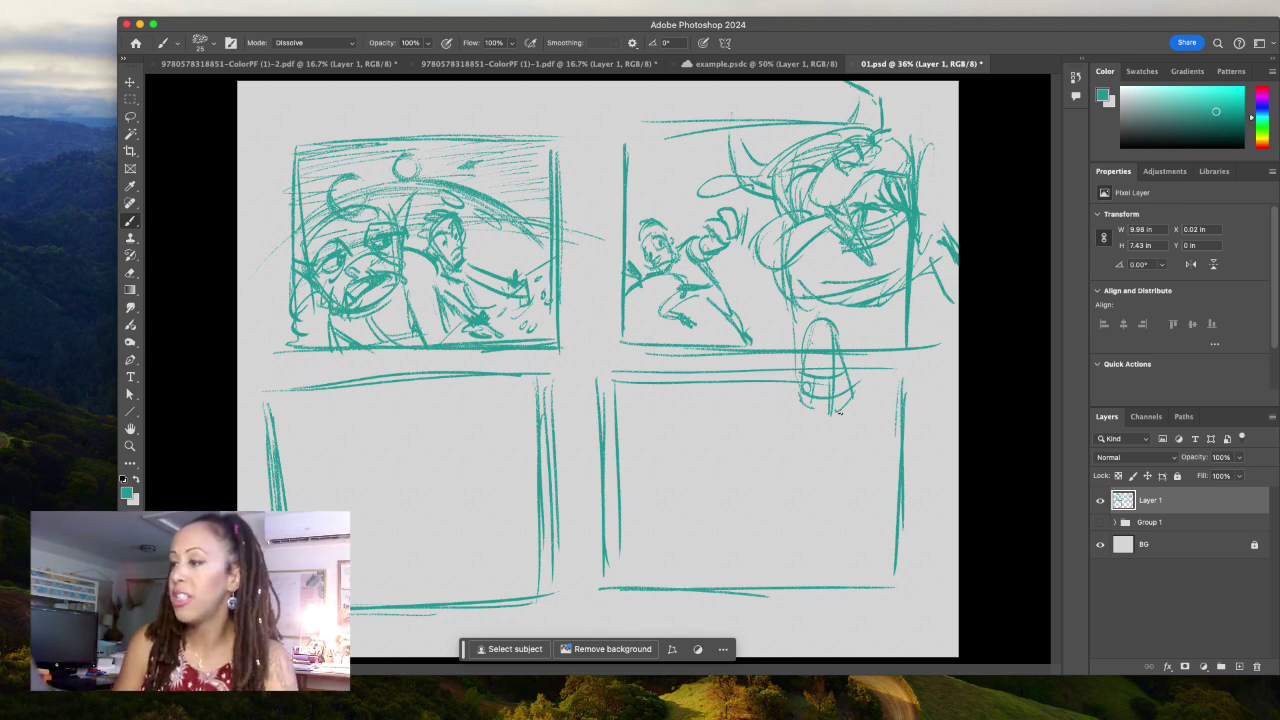
- Scale the top-right sketch down to about 64% and shift it into the frame
key("l")
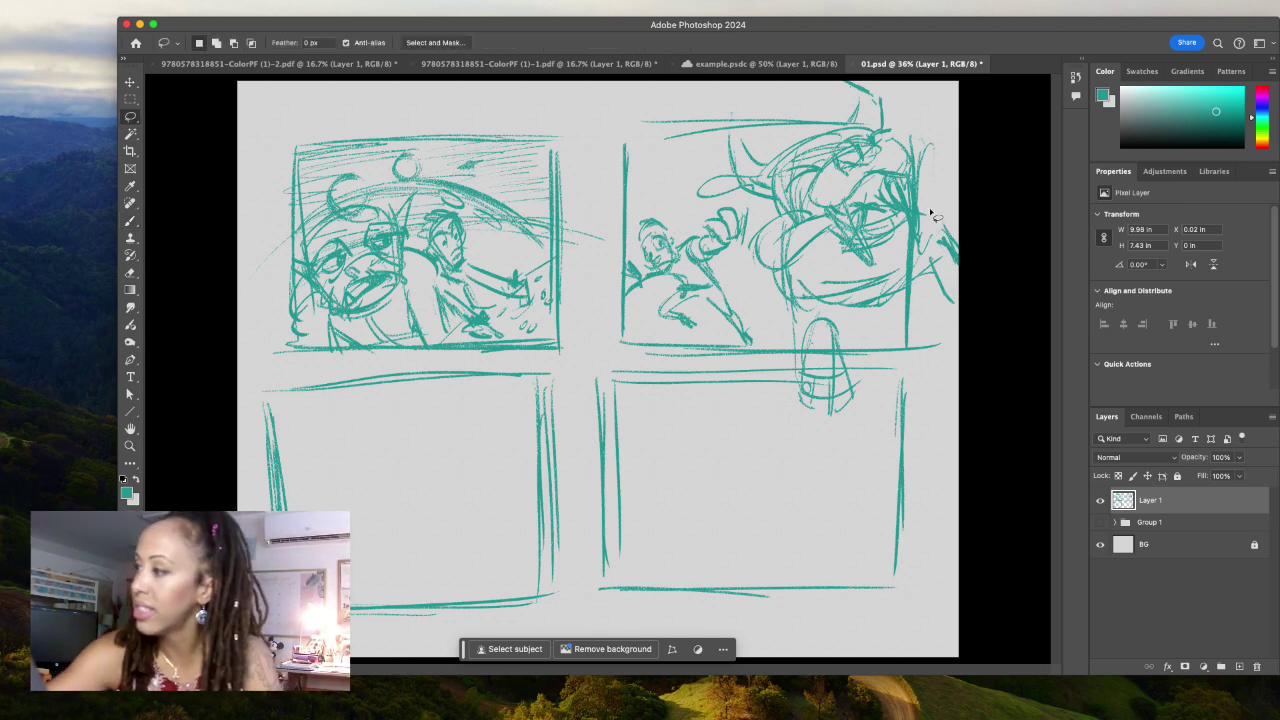
mouse_move(948, 207)
left_mouse_down()
mouse_move(851, 108)
mouse_move(631, 303)
mouse_move(795, 348)
mouse_move(820, 410)
mouse_move(860, 410)
mouse_move(850, 350)
mouse_move(881, 330)
mouse_move(905, 285)
mouse_move(965, 285)
mouse_move(955, 210)
left_mouse_up()
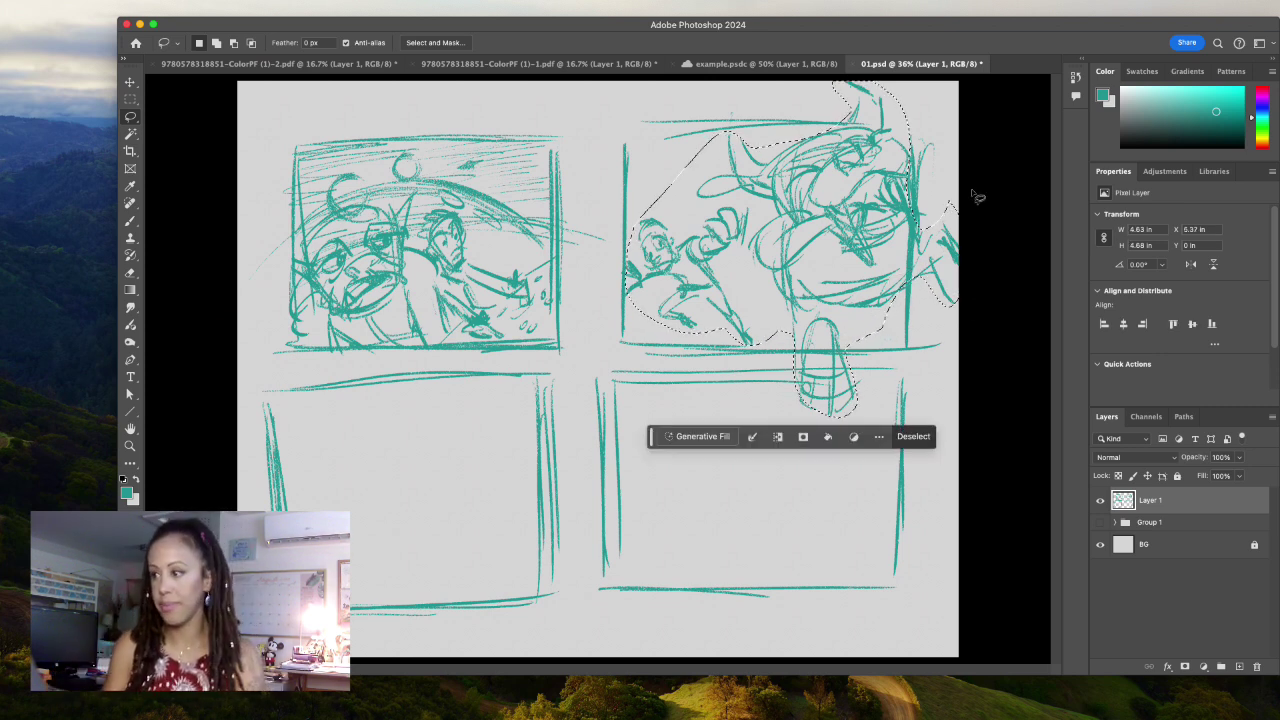
key("super+t")
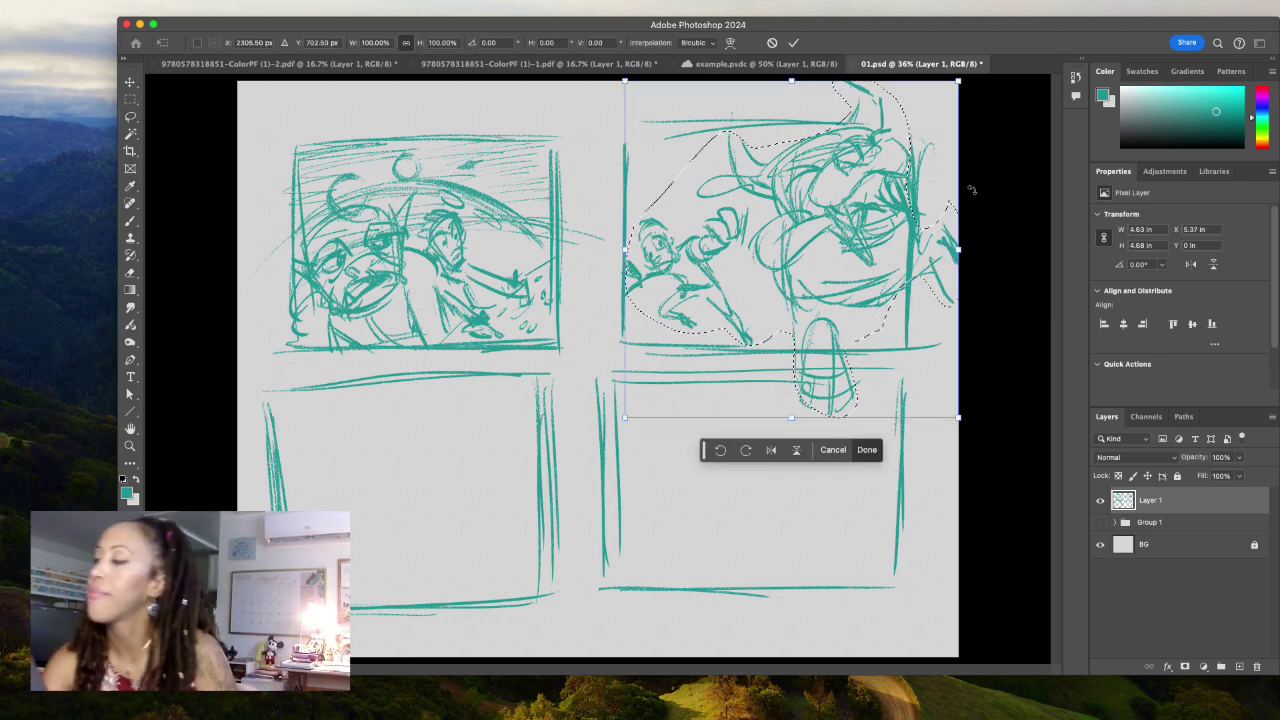
left_click_drag(958, 417, 858, 318)
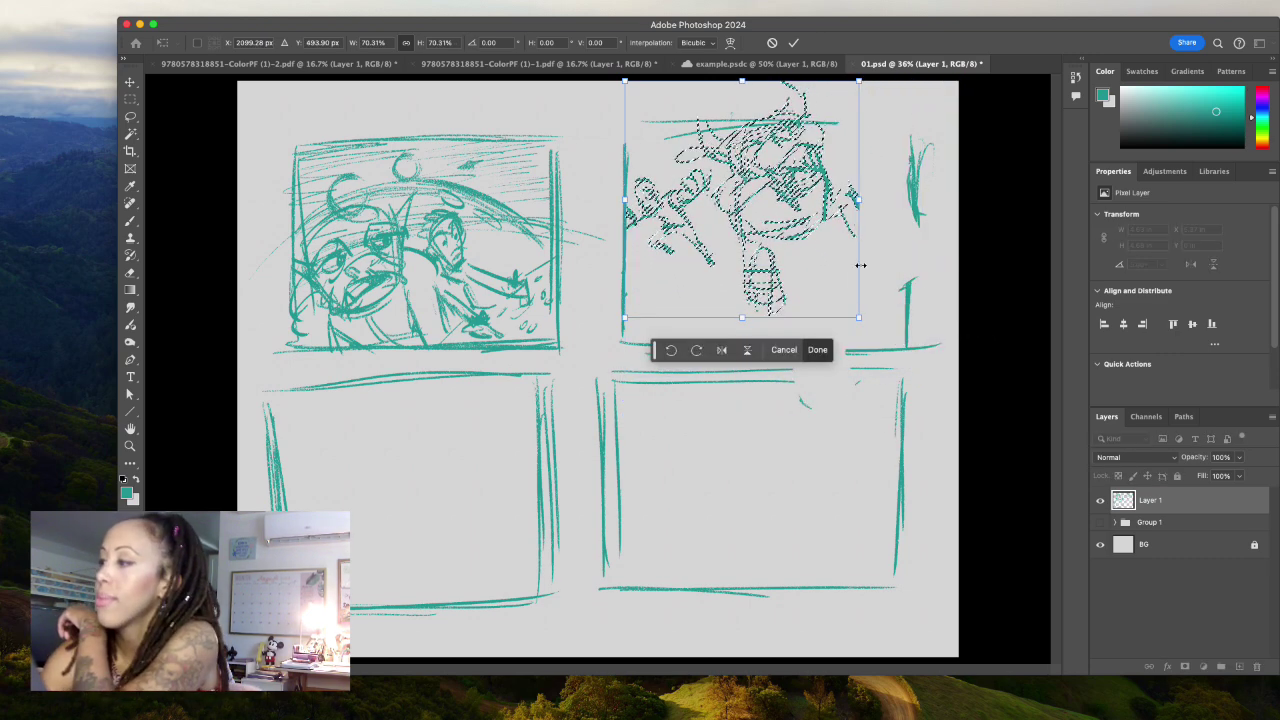
mouse_move(790, 210)
left_mouse_down()
mouse_move(815, 278)
mouse_move(826, 245)
left_mouse_up()
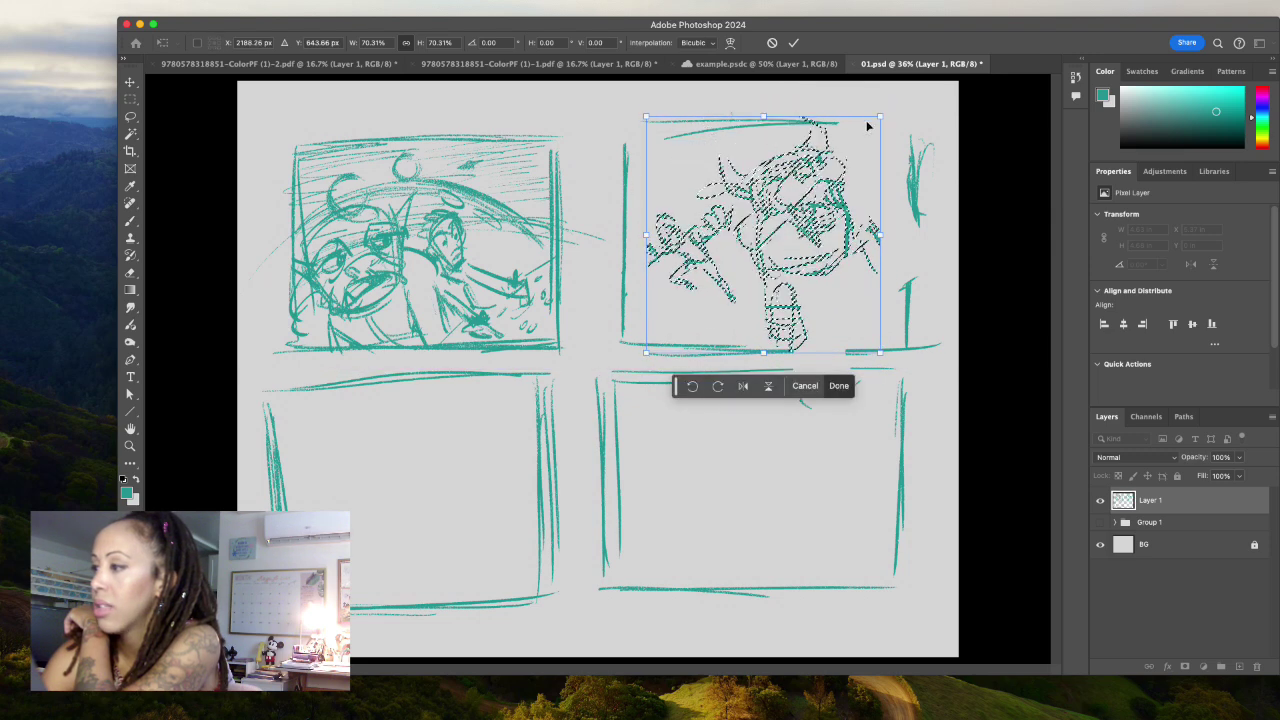
left_click_drag(879, 119, 860, 137)
mouse_move(815, 263)
left_mouse_down()
mouse_move(868, 240)
mouse_move(868, 228)
mouse_move(844, 230)
left_mouse_up()
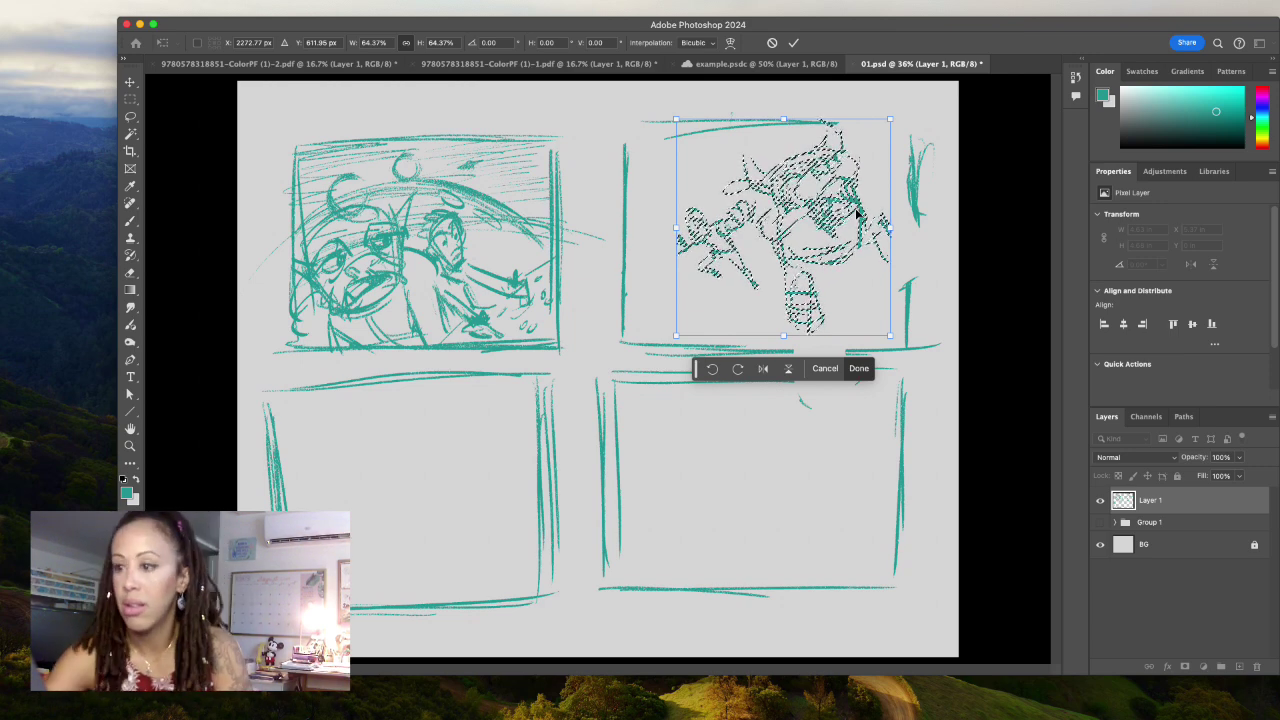
- Commit the resize, add a small loop and mark, and reinforce the frame's top border
left_click(130, 220)
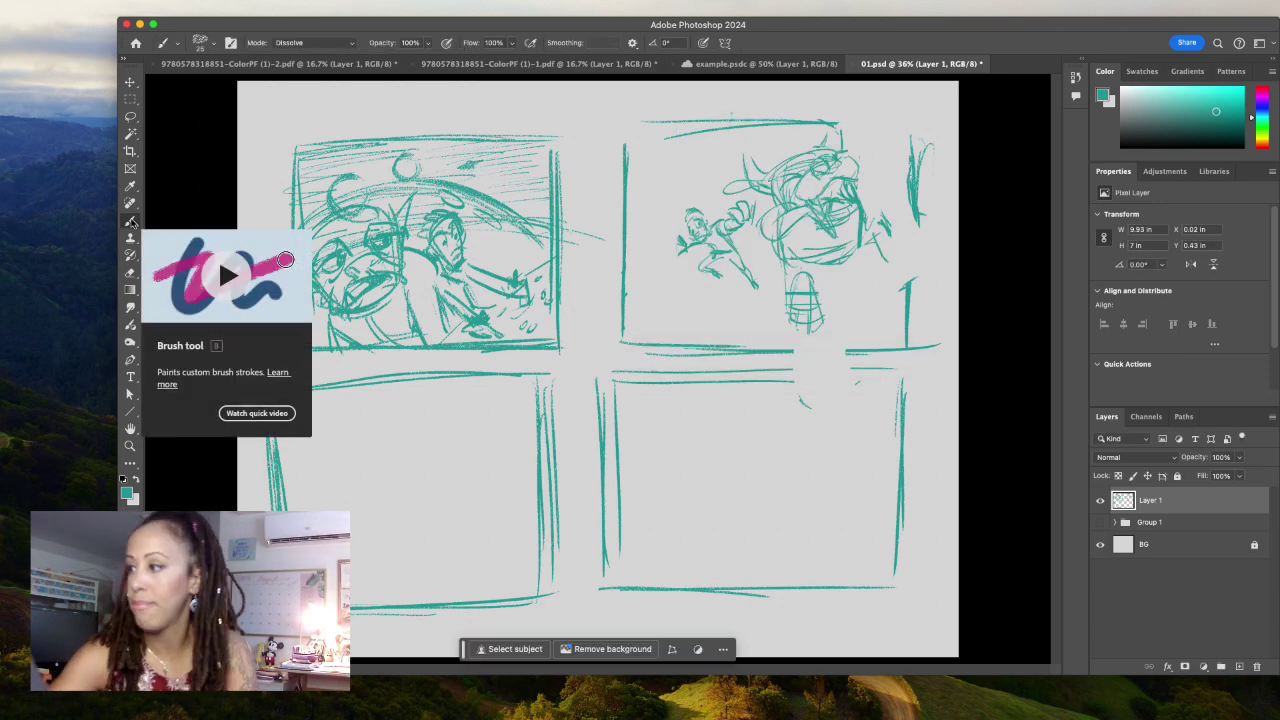
left_click_drag(888, 262, 905, 252)
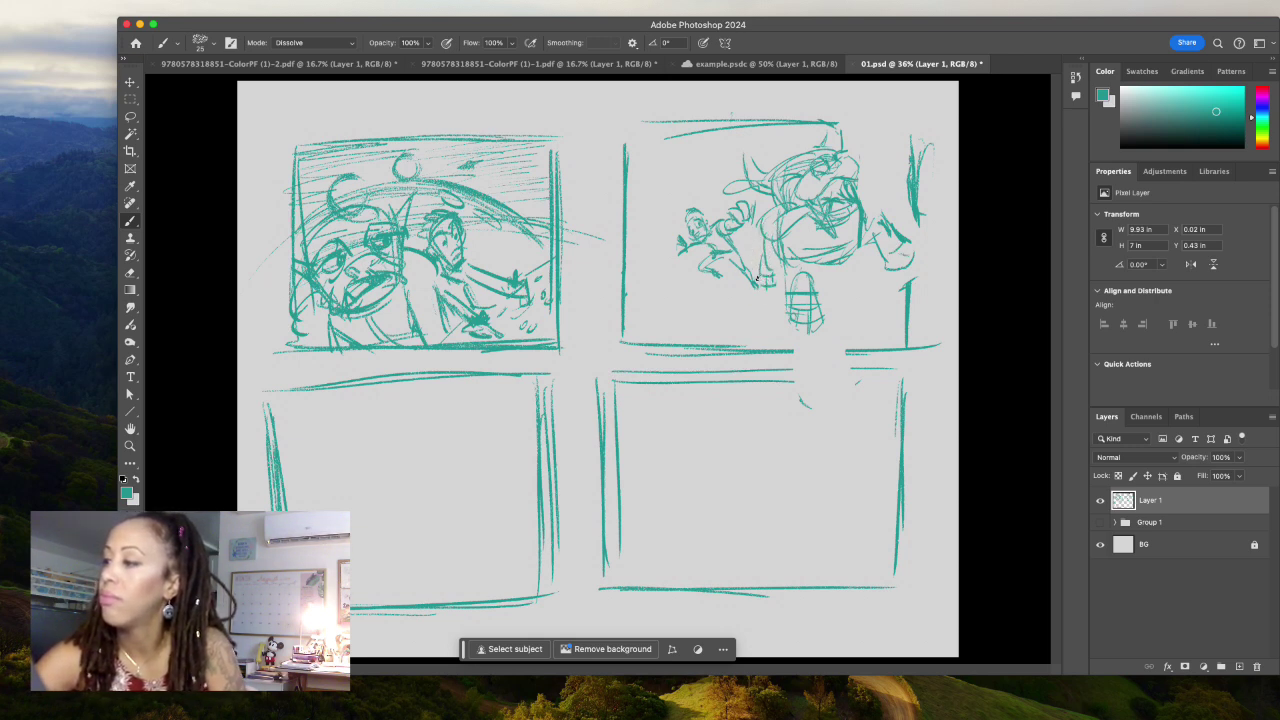
left_click_drag(752, 282, 757, 293)
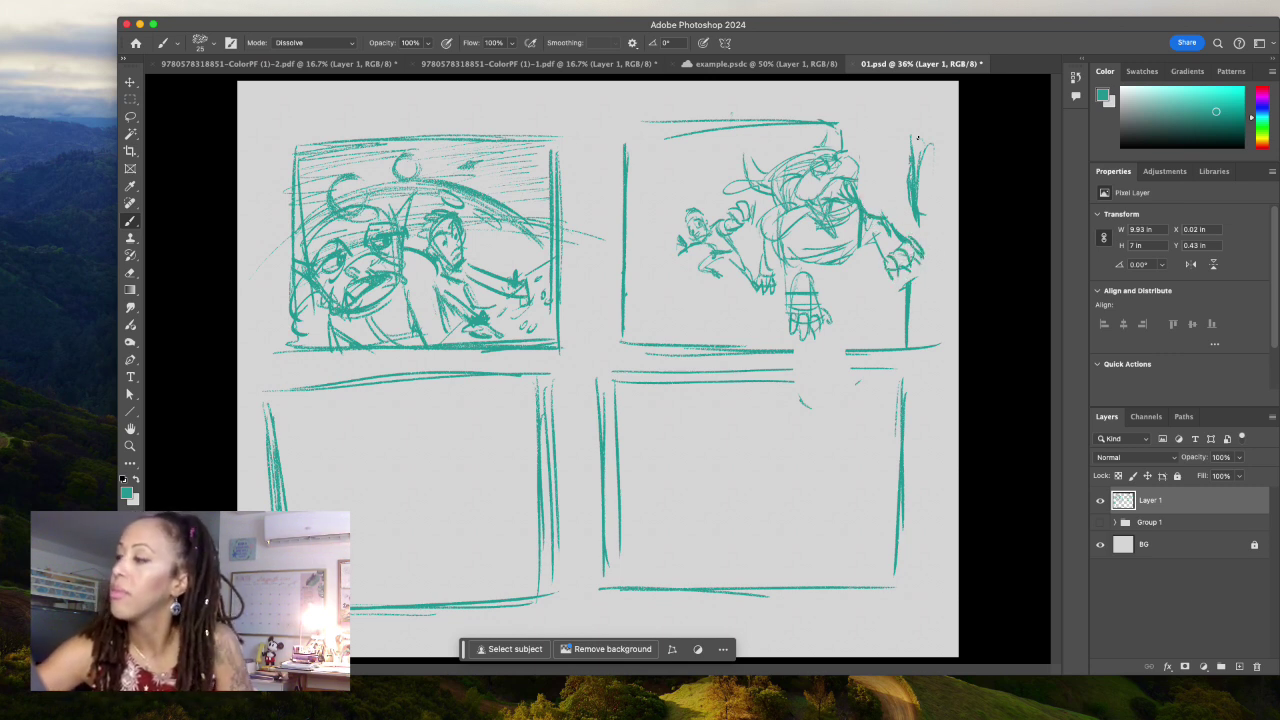
left_click_drag(752, 130, 922, 132)
left_click_drag(790, 112, 886, 108)
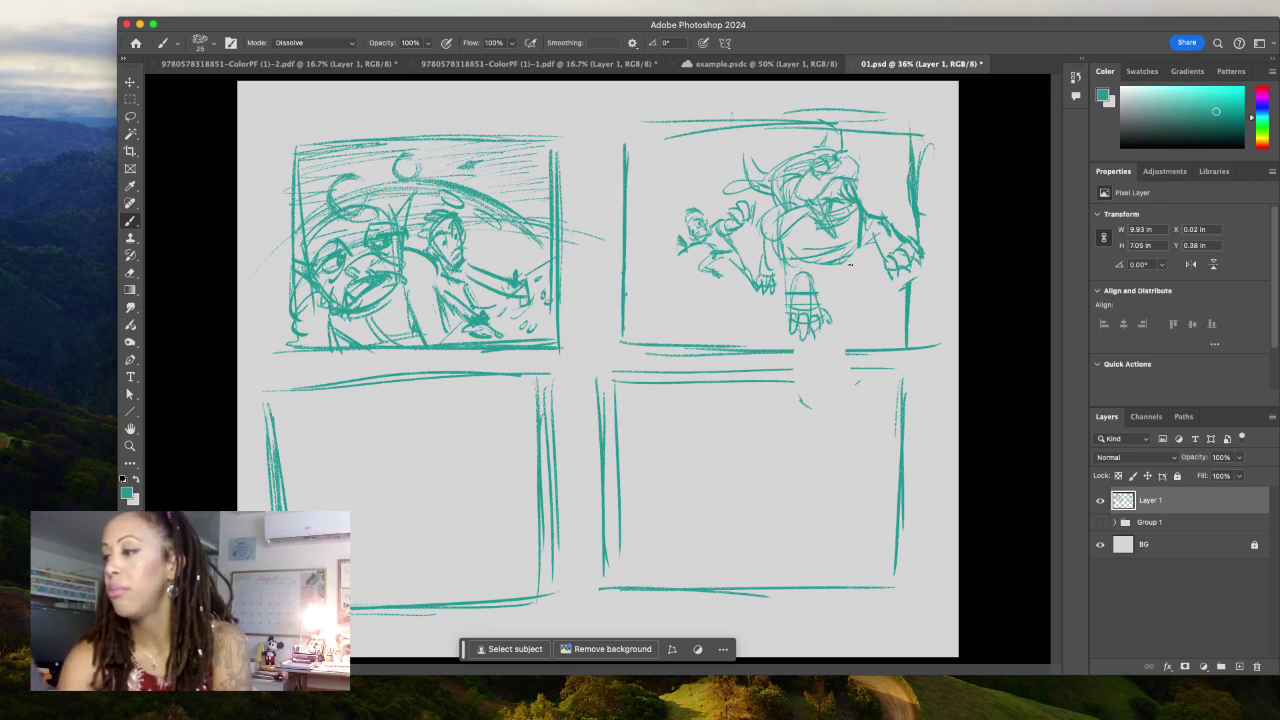
- Add left-edge marks, a small bubble and a curved arc, and darken the panel's right border
left_click_drag(628, 226, 662, 224)
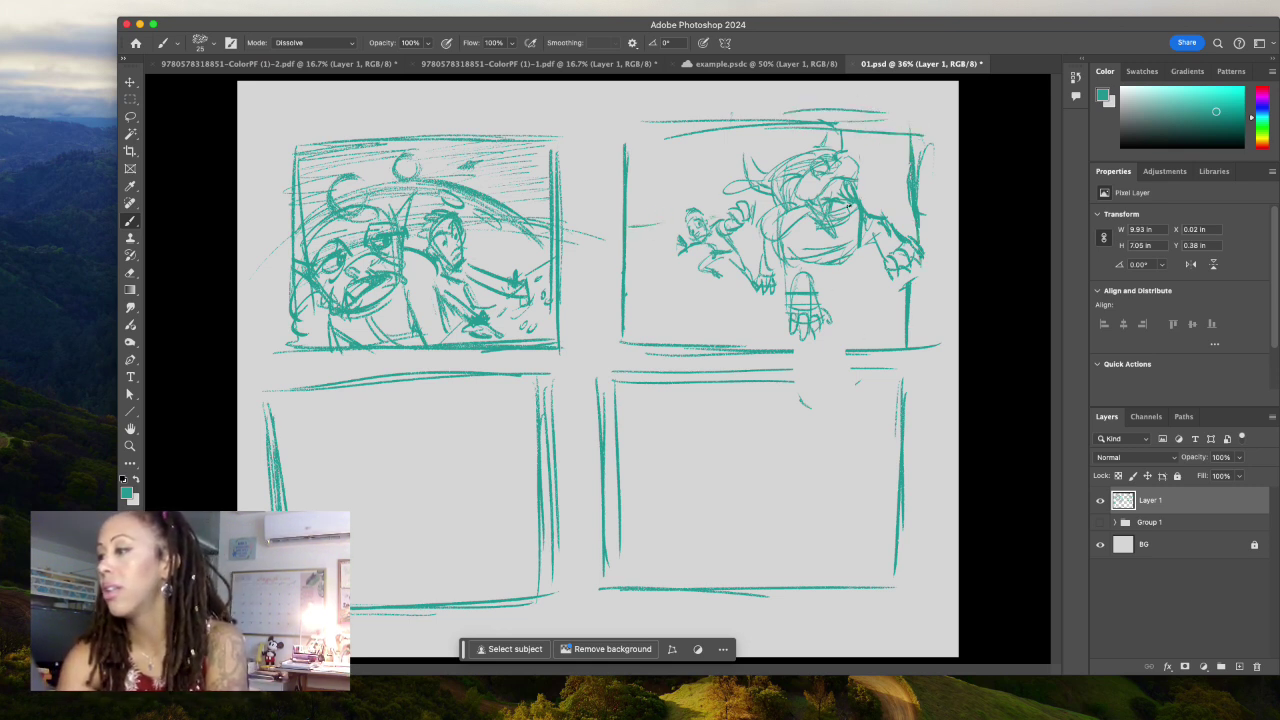
mouse_move(636, 192)
left_mouse_down()
mouse_move(652, 232)
mouse_move(645, 205)
left_mouse_up()
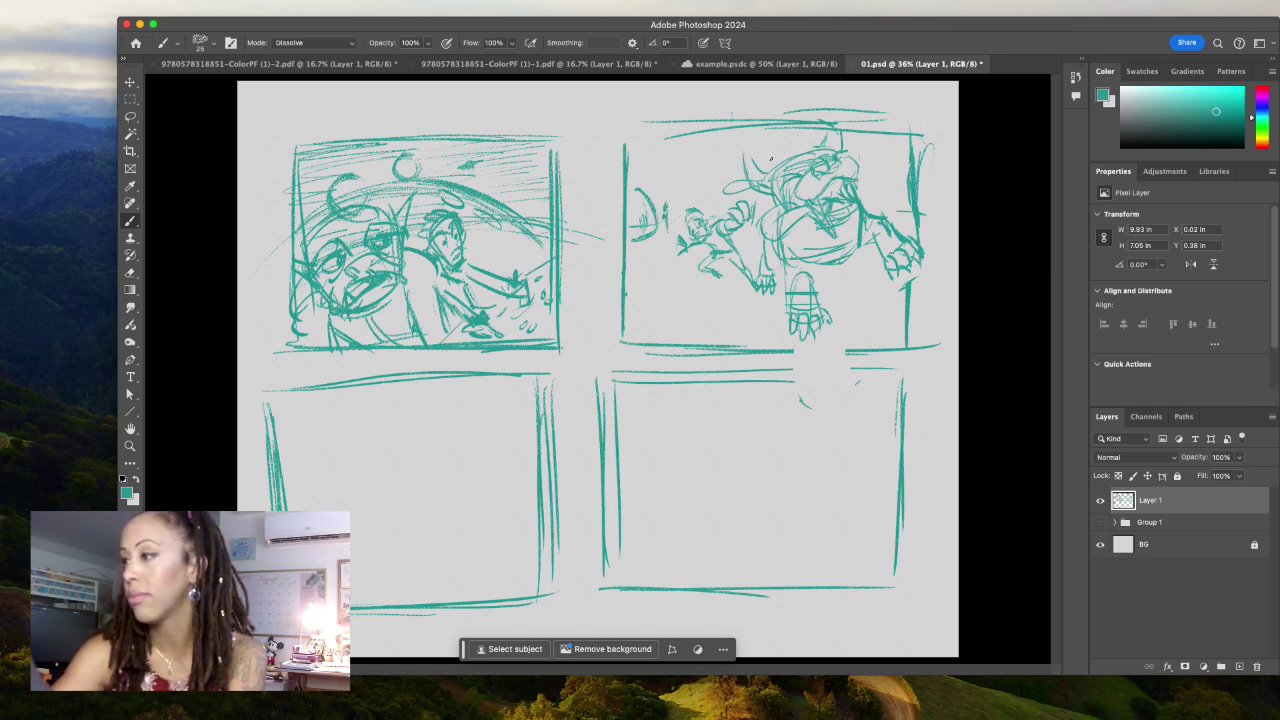
left_click_drag(933, 150, 908, 330)
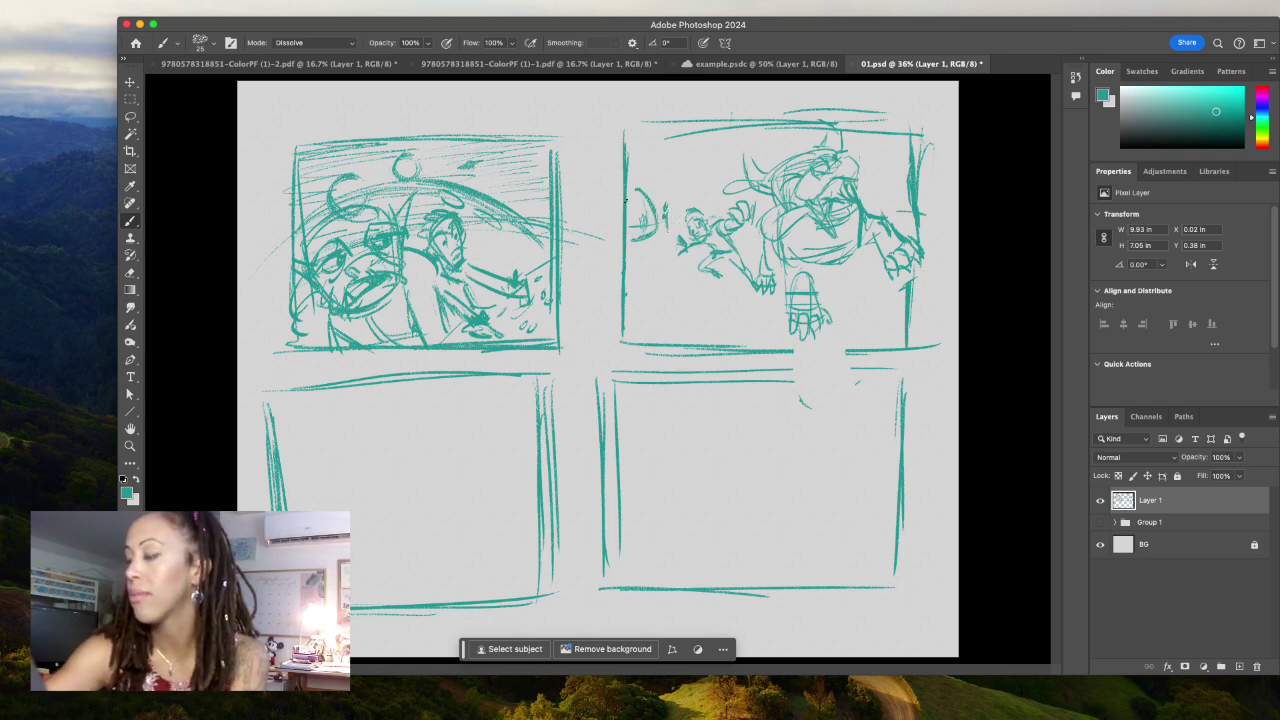
left_click_drag(648, 150, 698, 156)
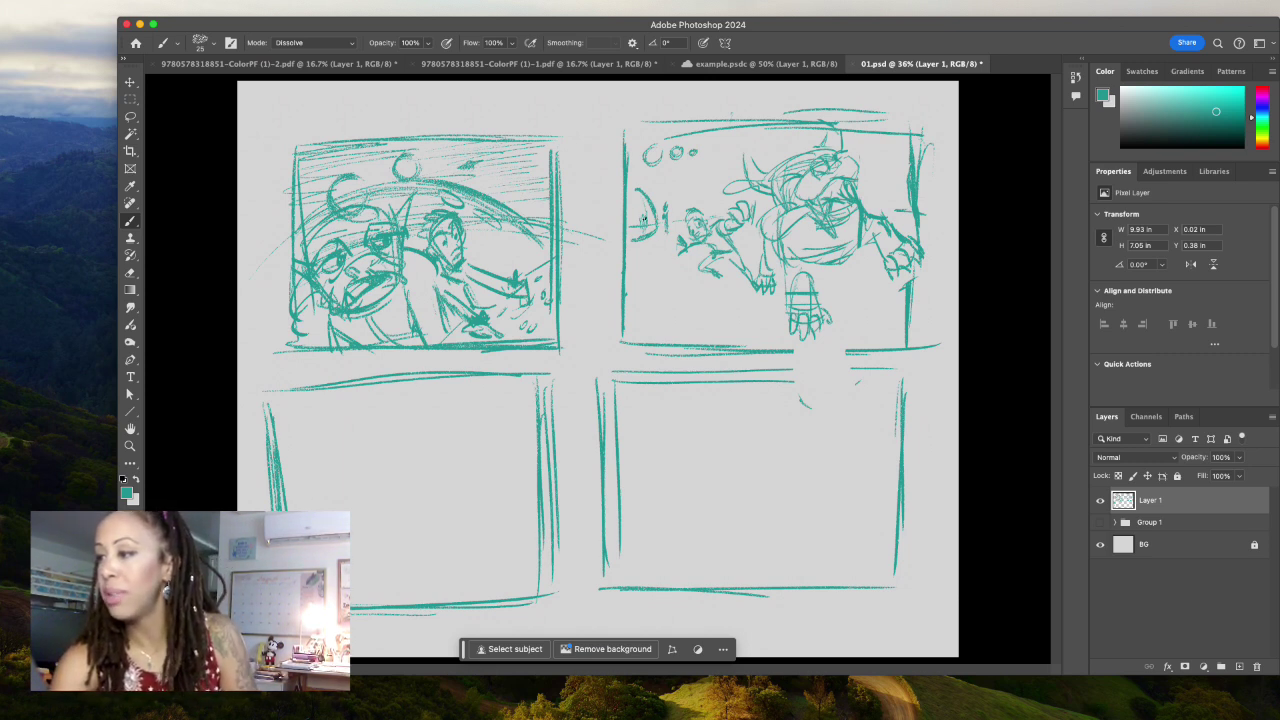
left_click_drag(642, 220, 638, 232)
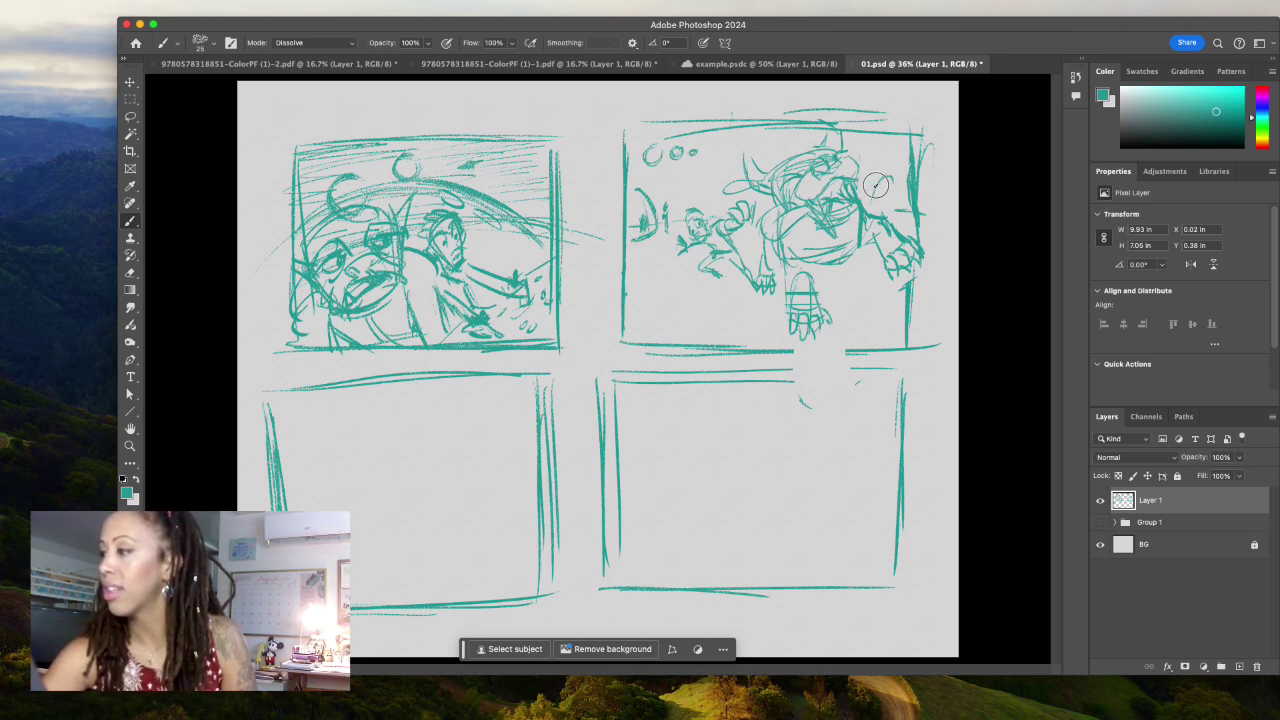
left_click_drag(885, 178, 872, 208)
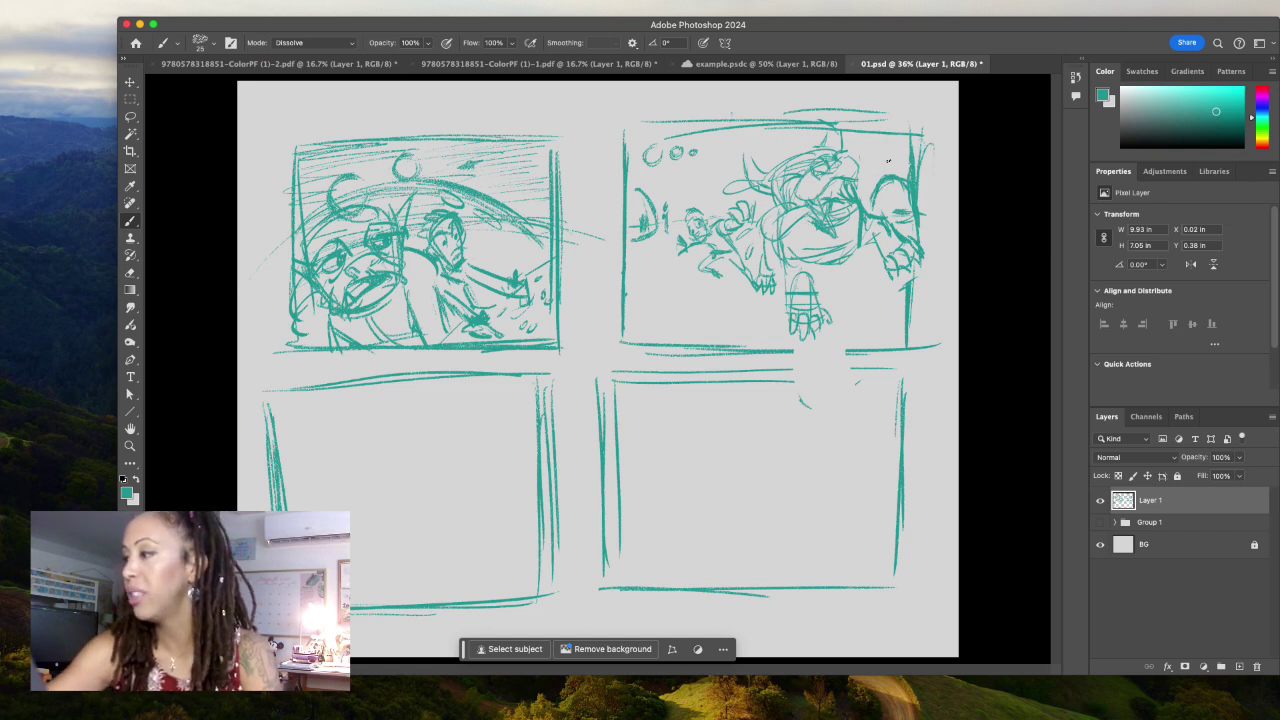
- Try the Clone Stamp on the top-right sketch and dismiss its repeated error messages
key("l")
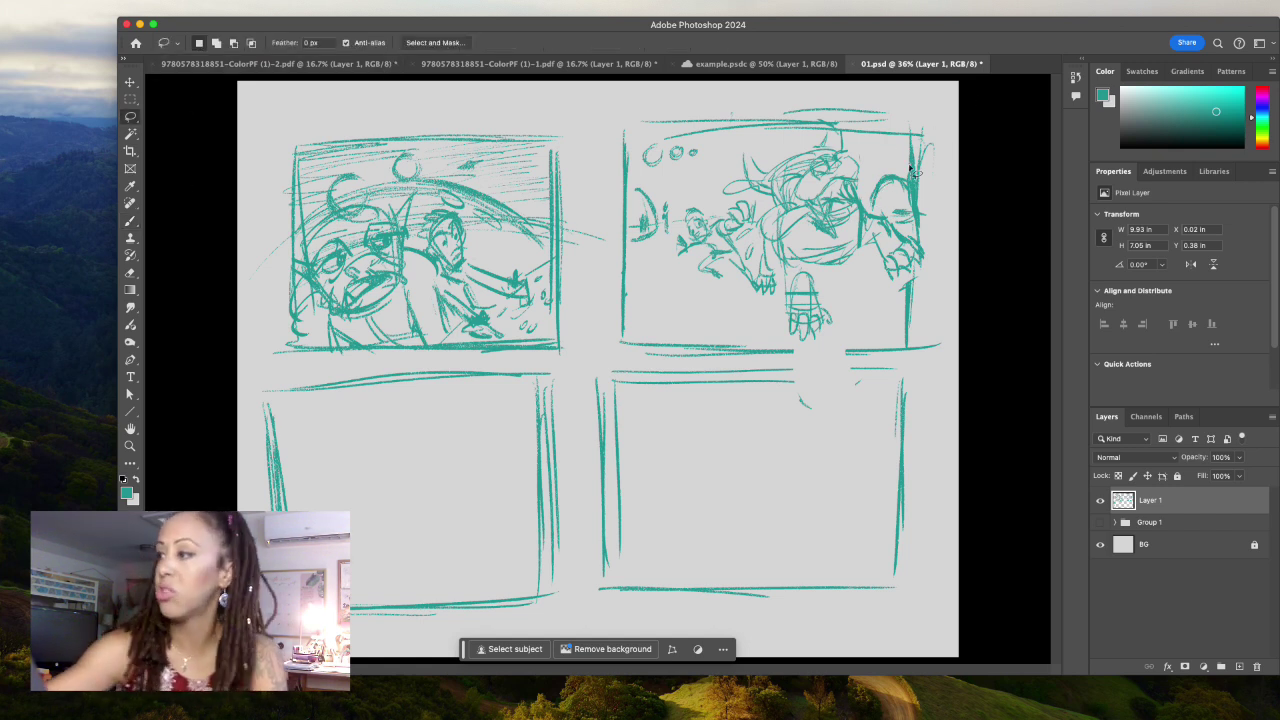
mouse_move(910, 184)
left_mouse_down()
mouse_move(868, 207)
mouse_move(905, 190)
left_mouse_up()
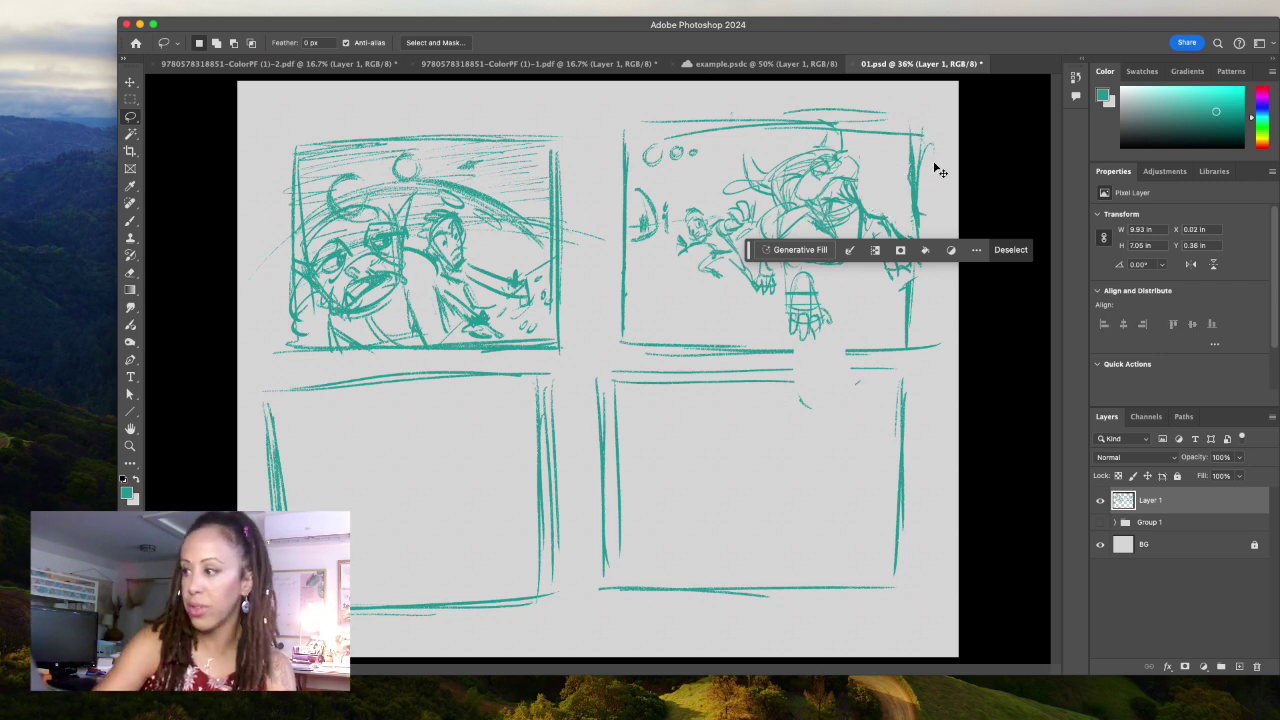
key("ctrl+d")
left_click(129, 236)
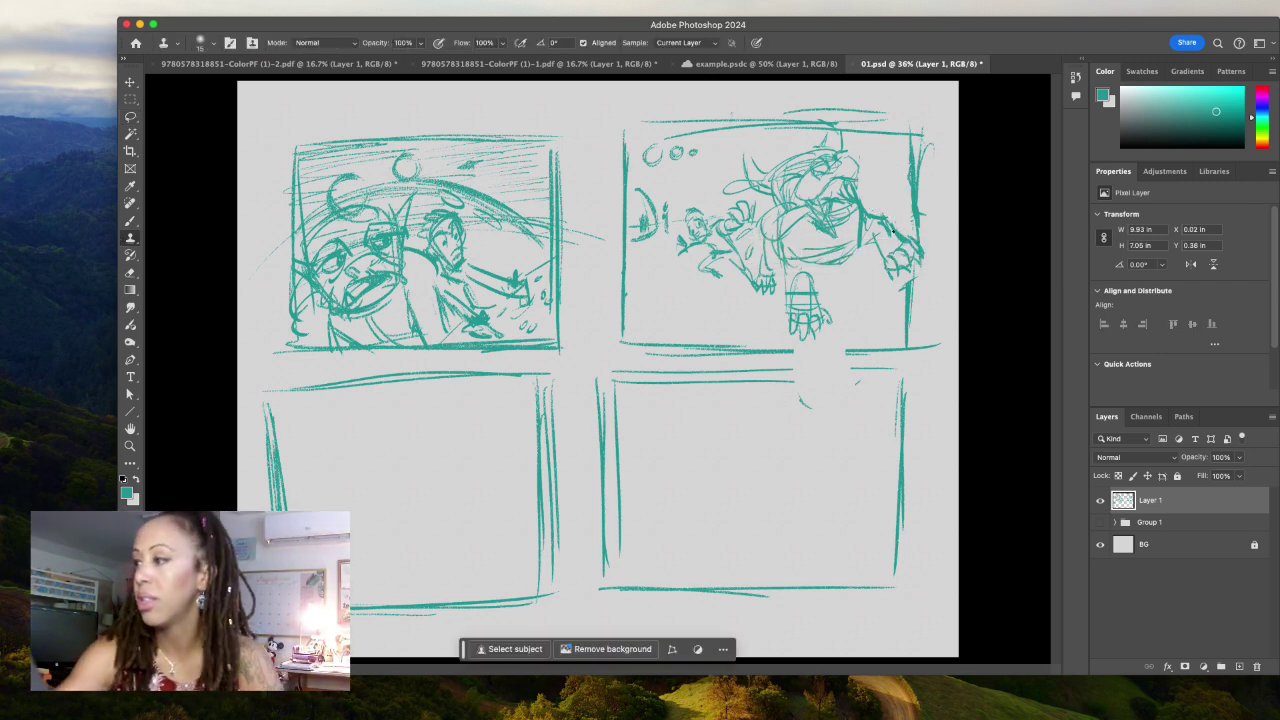
left_click(903, 222)
key("Return")
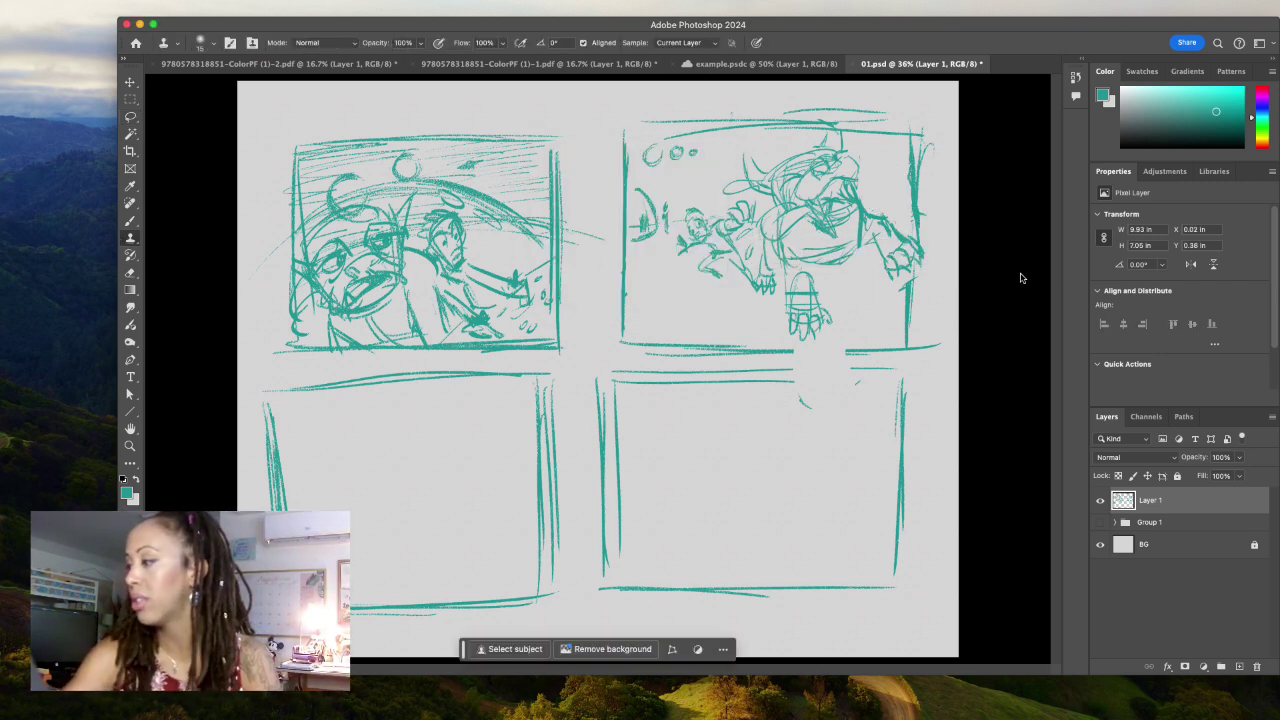
left_click(903, 218)
key("Return")
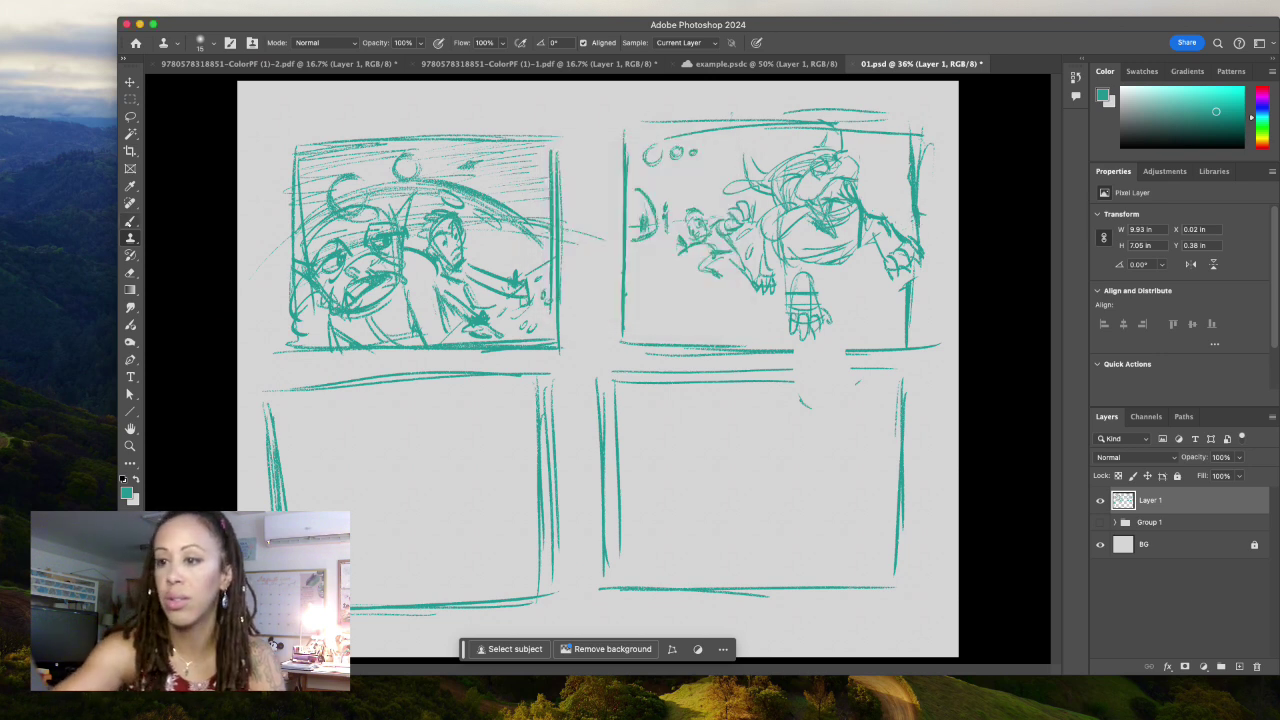
- Paint small curls near the right edge of the top-right panel
key("b")
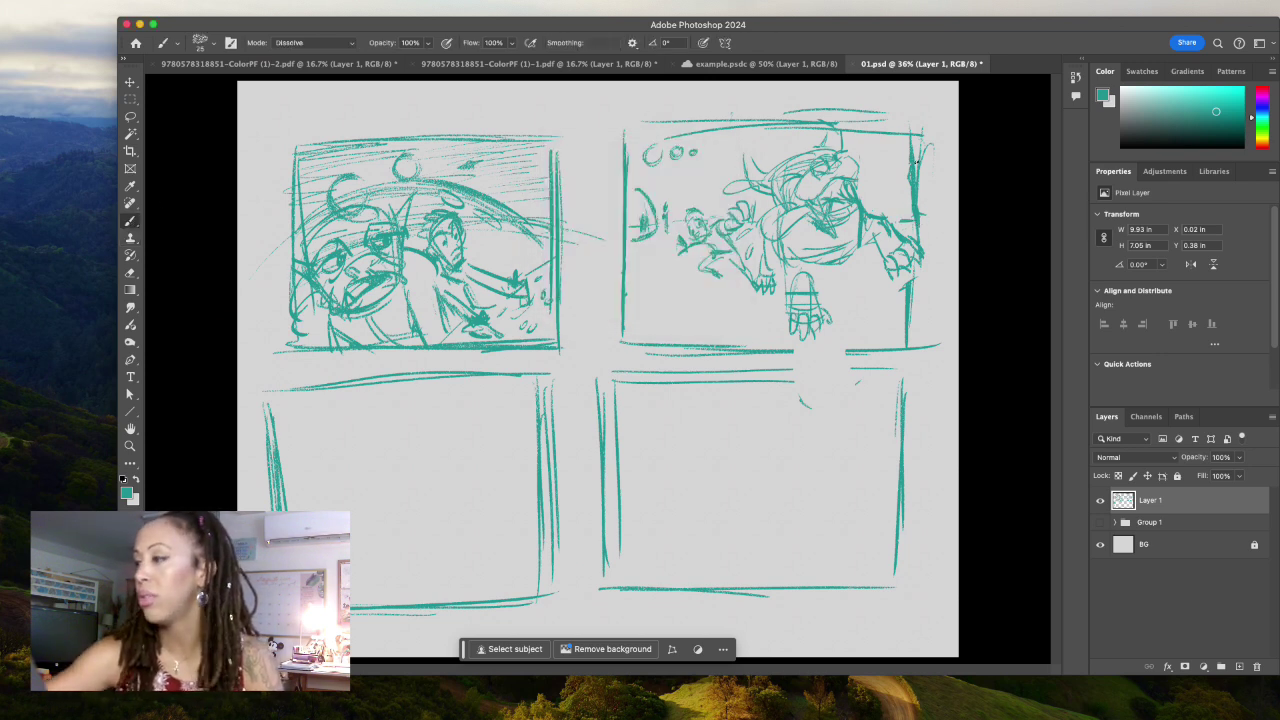
left_click_drag(899, 157, 880, 178)
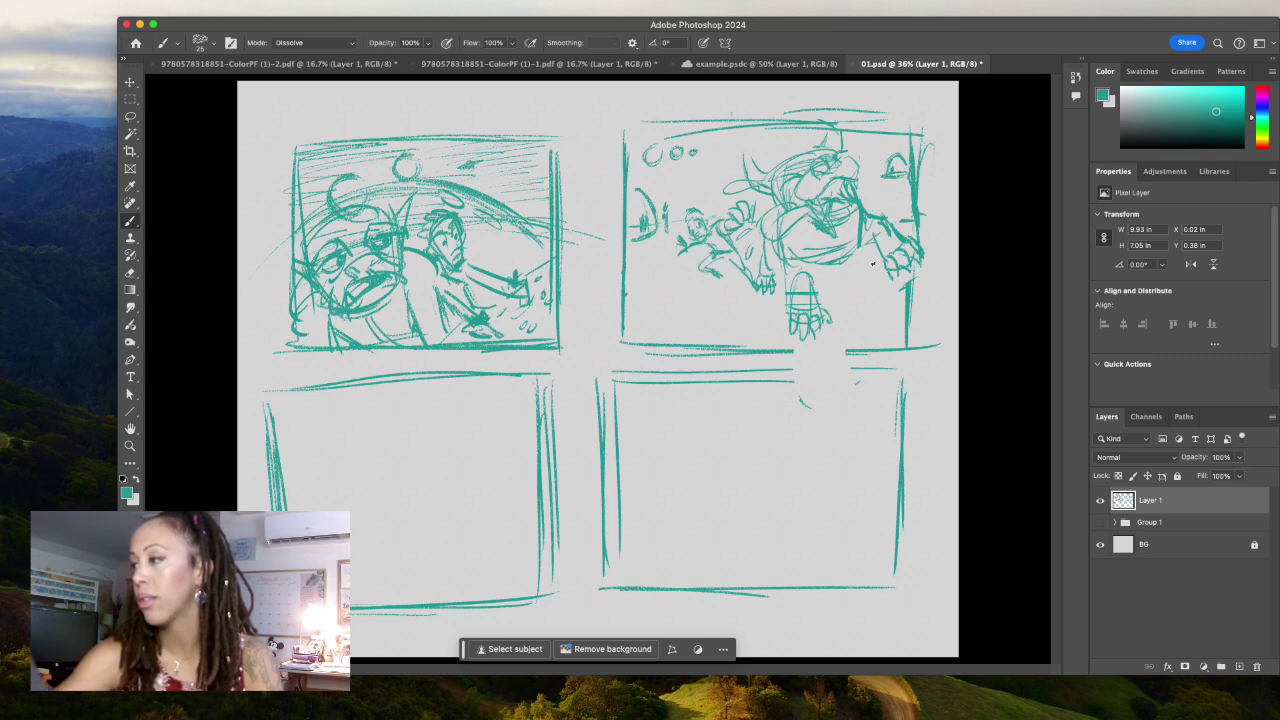
left_click_drag(874, 196, 866, 196)
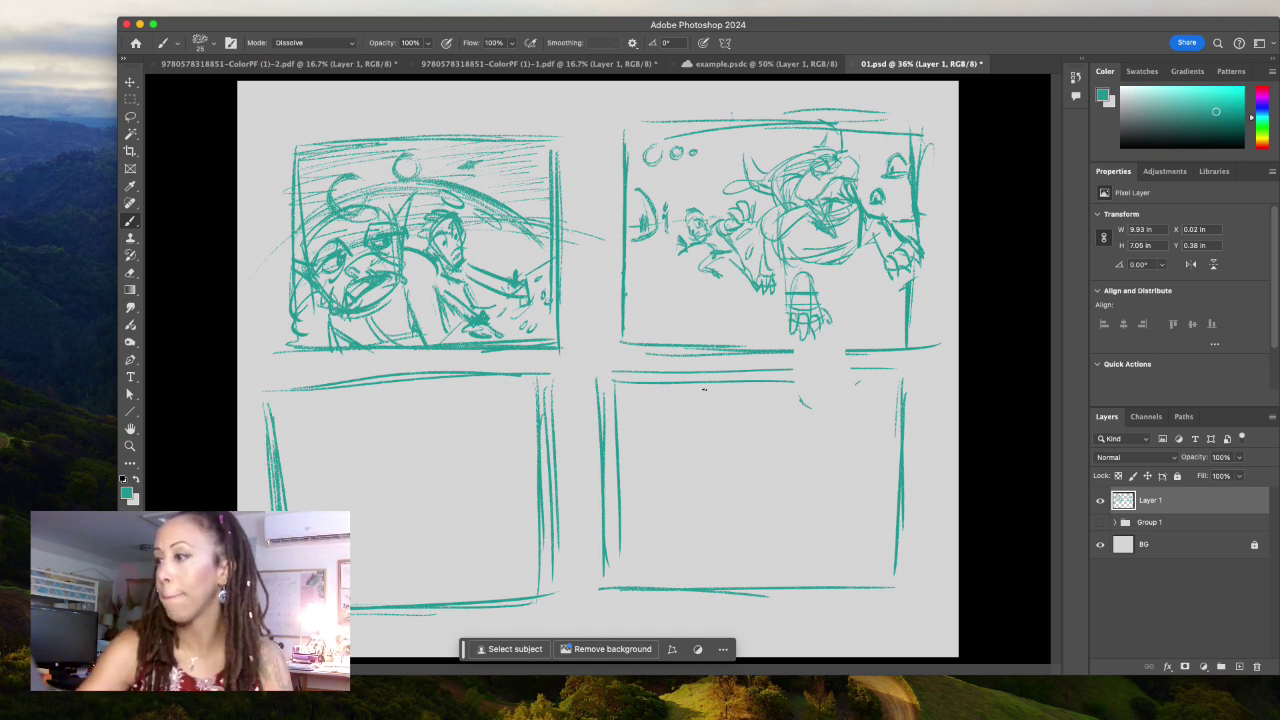
- Lasso and erase the curled strokes at the second panel's left edge, then deselect
key("l")
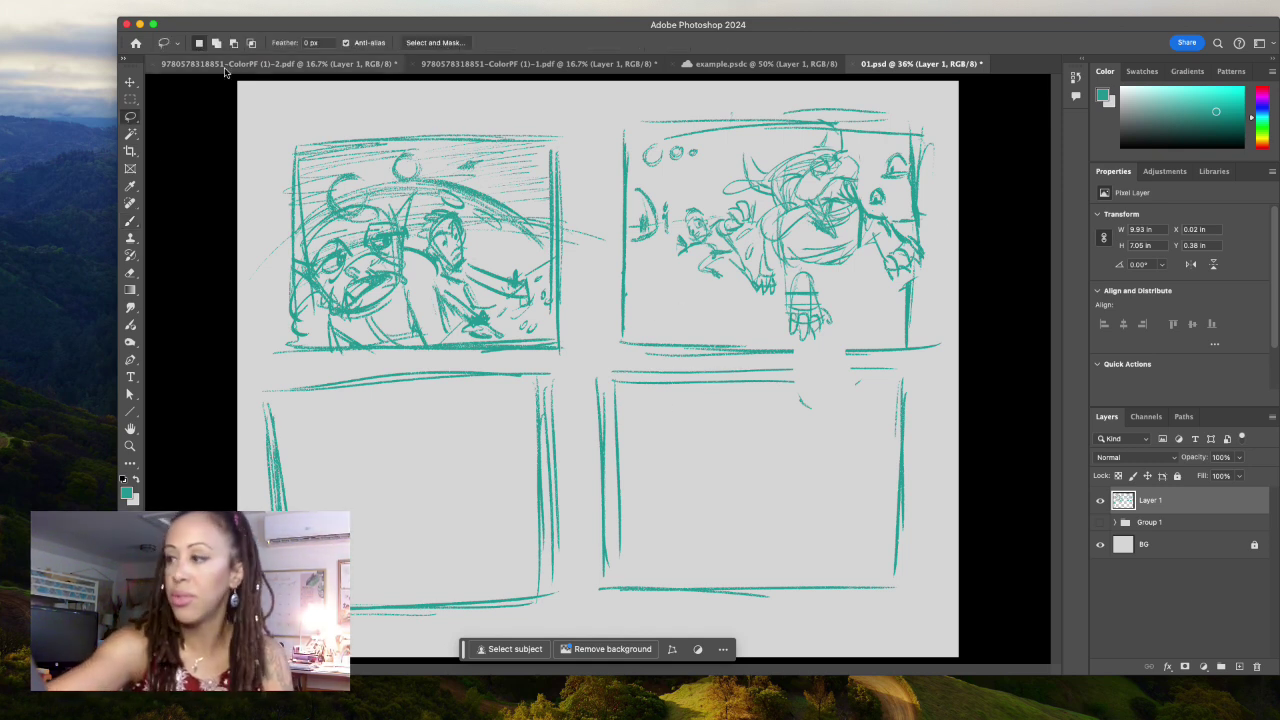
left_click_drag(670, 232, 683, 214)
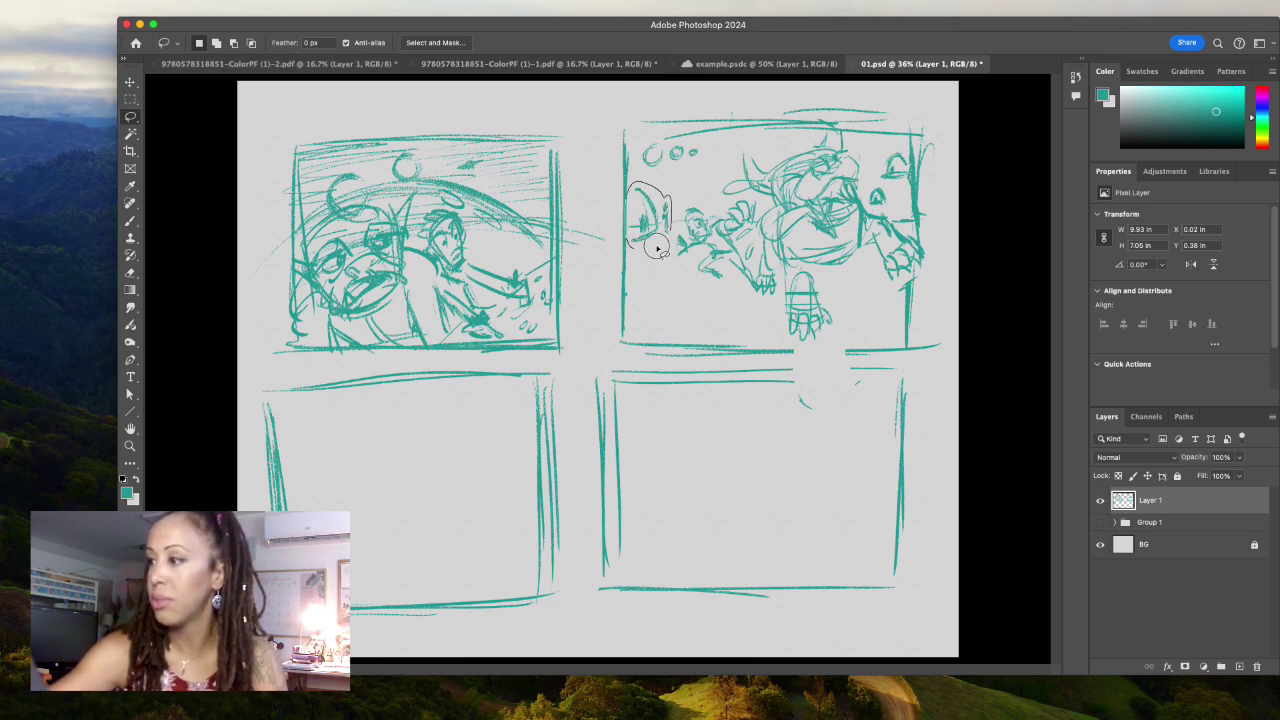
key("Delete")
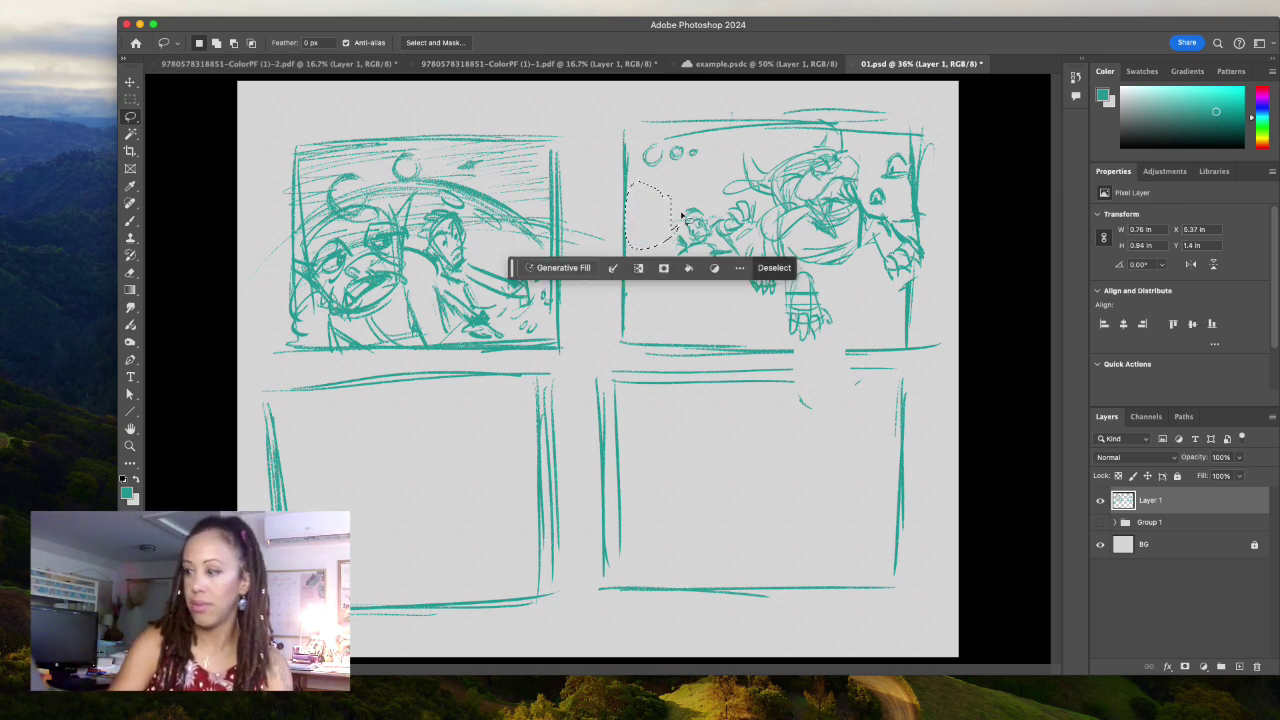
key("super+d")
- Brush a horizontal stroke, a small arch, a bottom-border fix, torso strokes and a small circle
key("b")
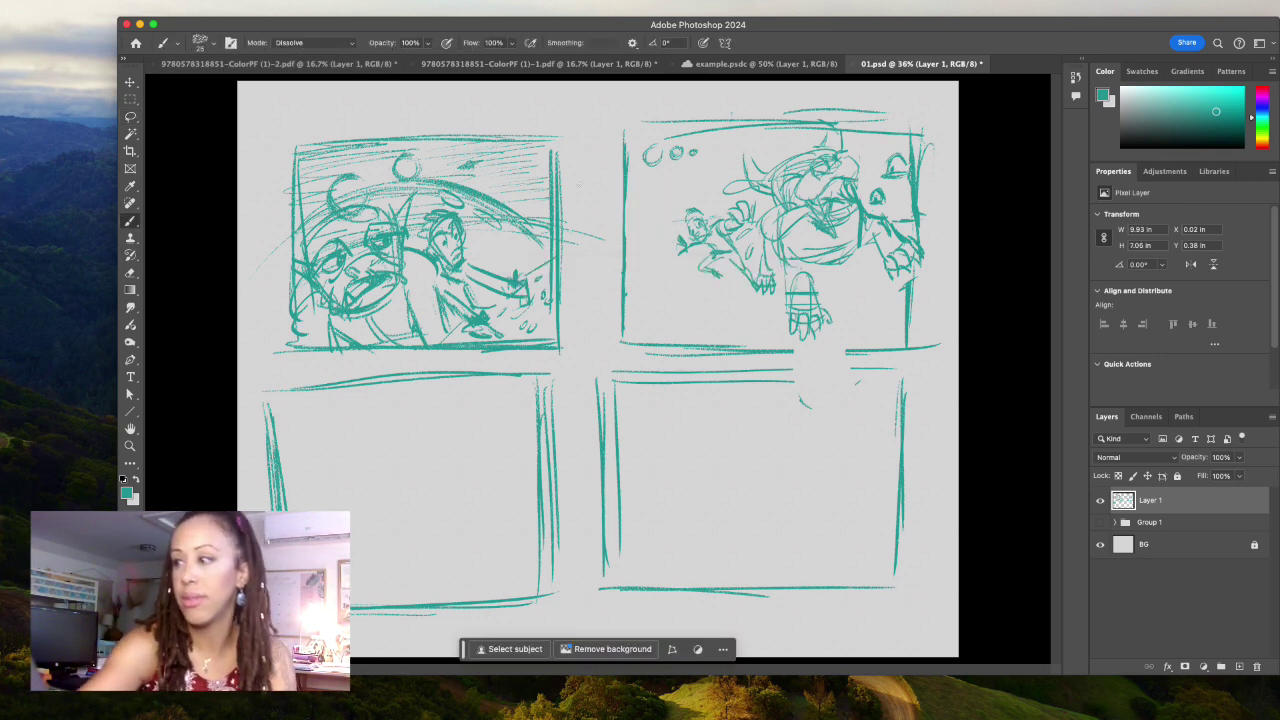
left_click_drag(625, 221, 660, 219)
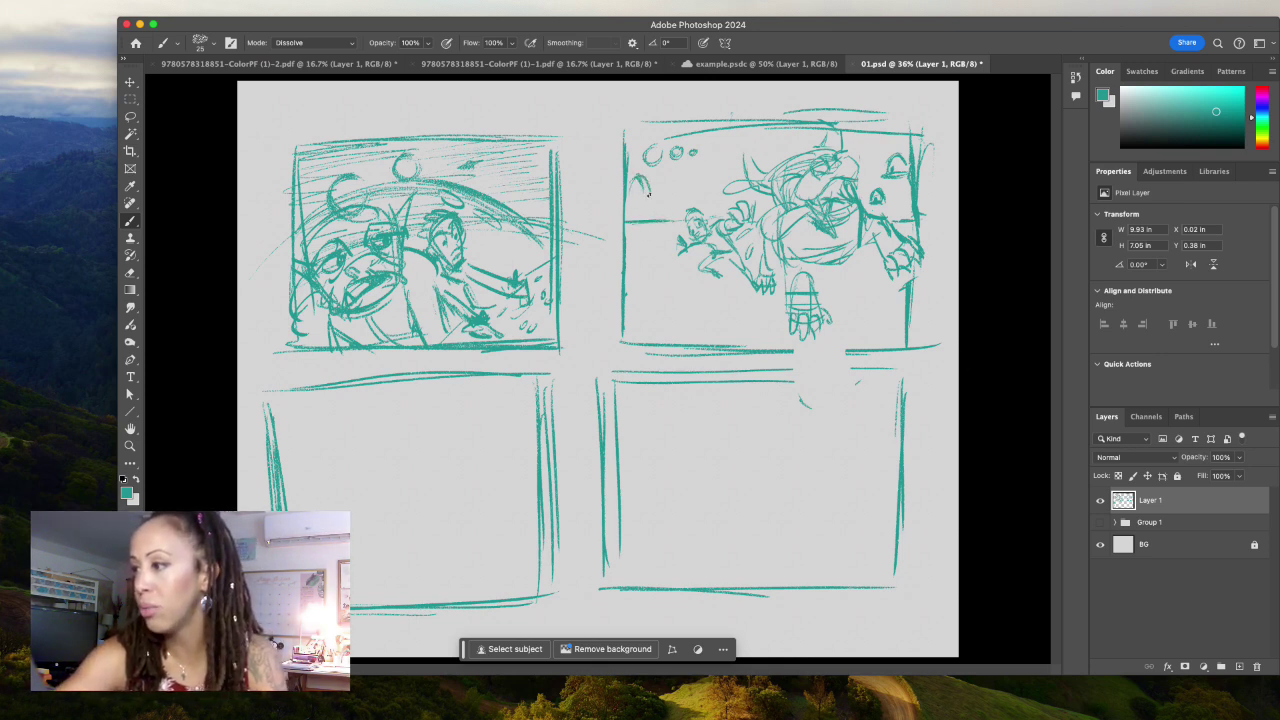
mouse_move(628, 205)
left_mouse_down()
mouse_move(645, 200)
mouse_move(633, 176)
left_mouse_up()
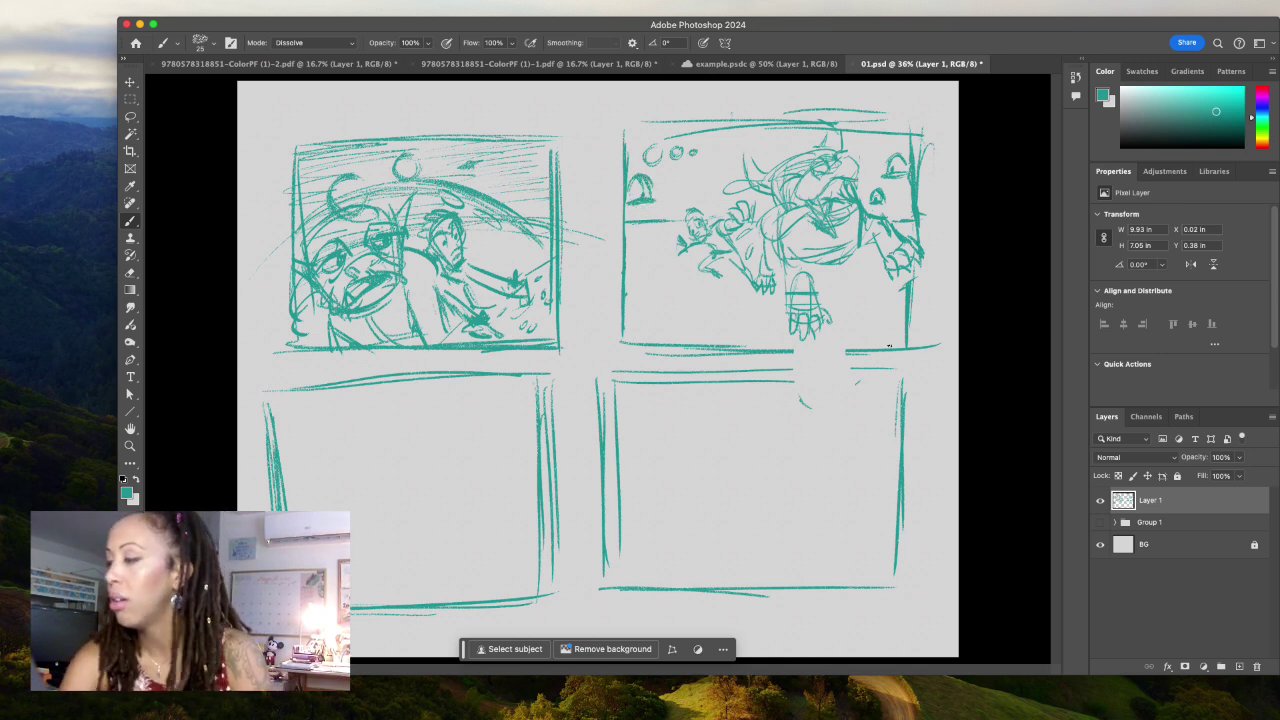
mouse_move(889, 346)
left_mouse_down()
mouse_move(784, 355)
mouse_move(890, 371)
left_mouse_up()
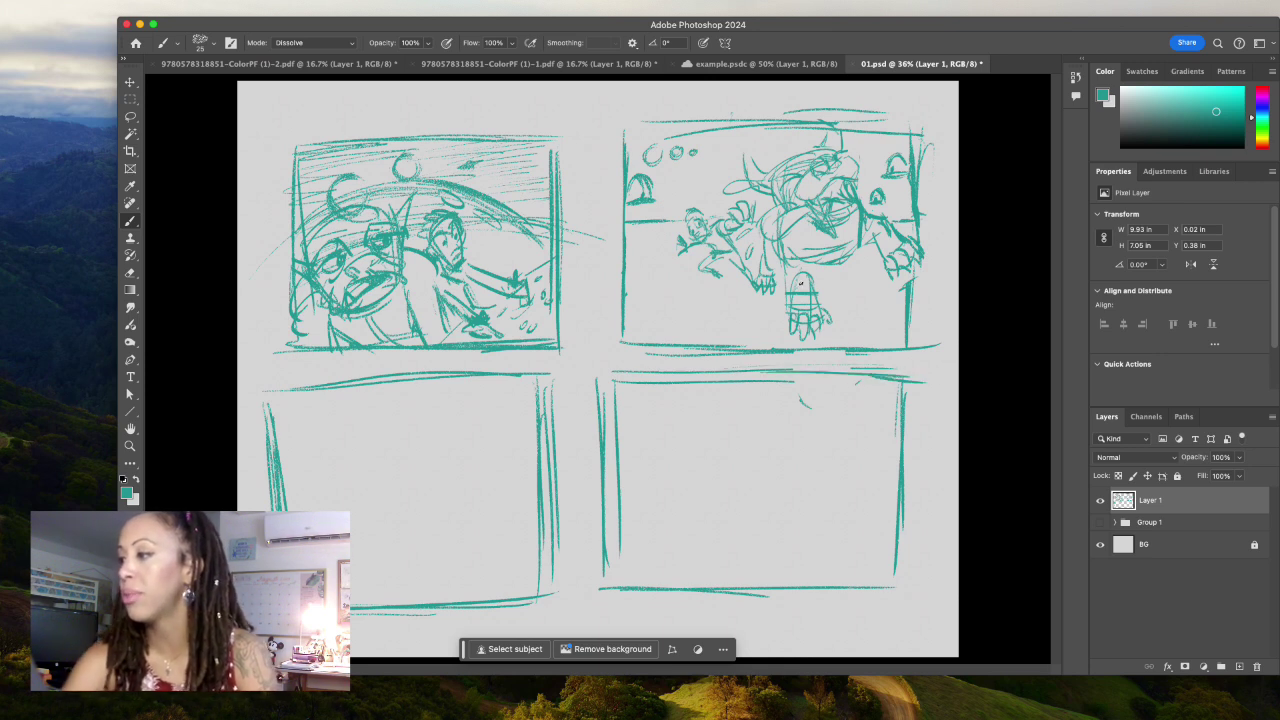
mouse_move(780, 228)
left_mouse_down()
mouse_move(784, 285)
mouse_move(808, 290)
left_mouse_up()
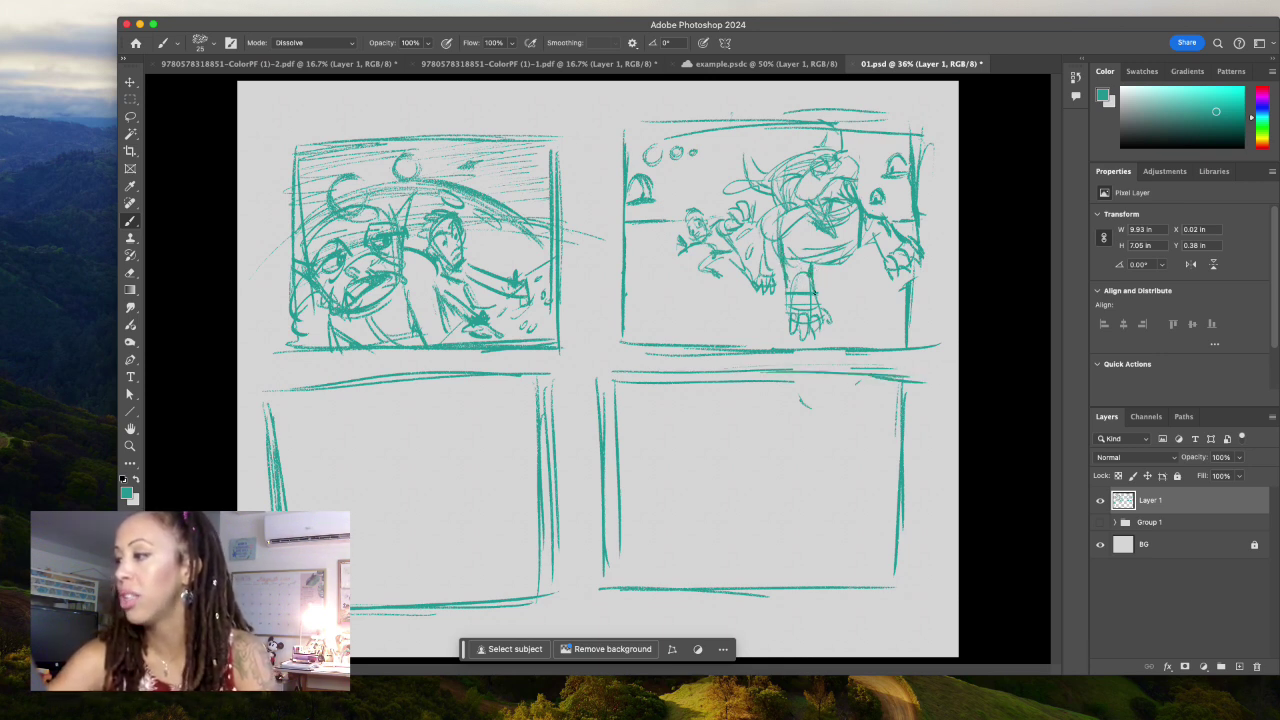
mouse_move(802, 228)
left_mouse_down()
mouse_move(814, 266)
mouse_move(870, 252)
left_mouse_up()
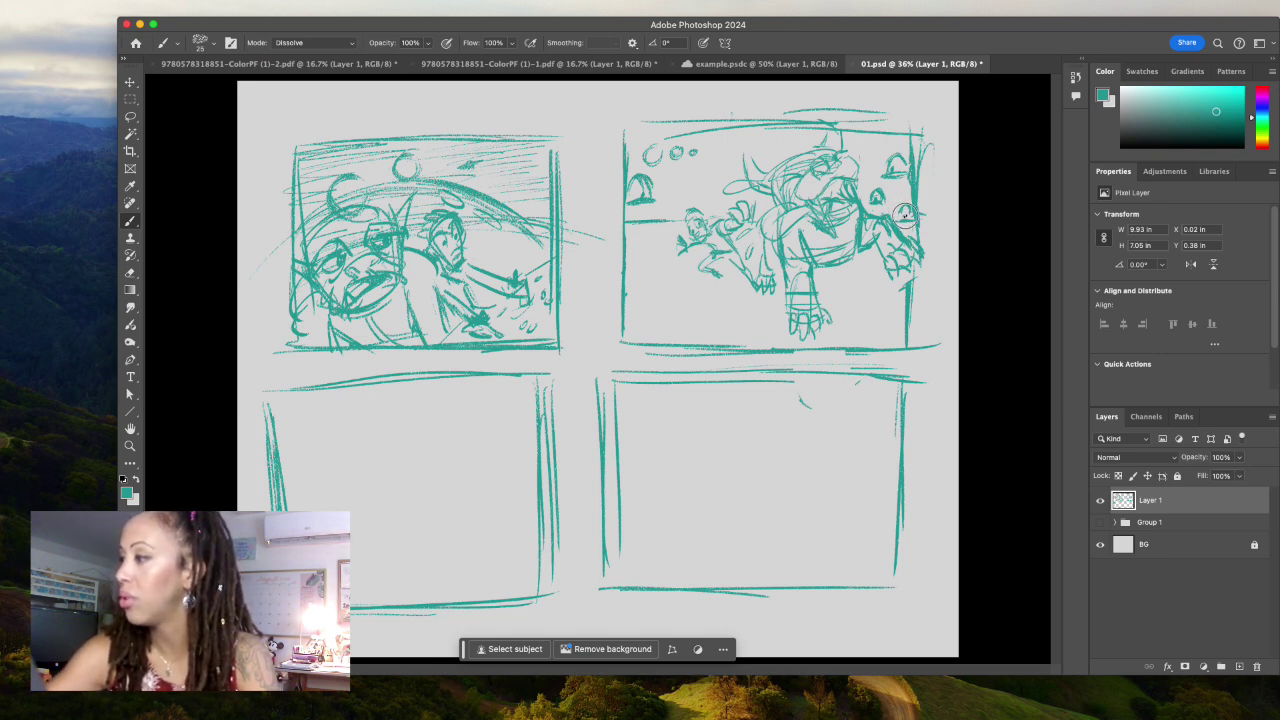
left_click_drag(903, 210, 910, 218)
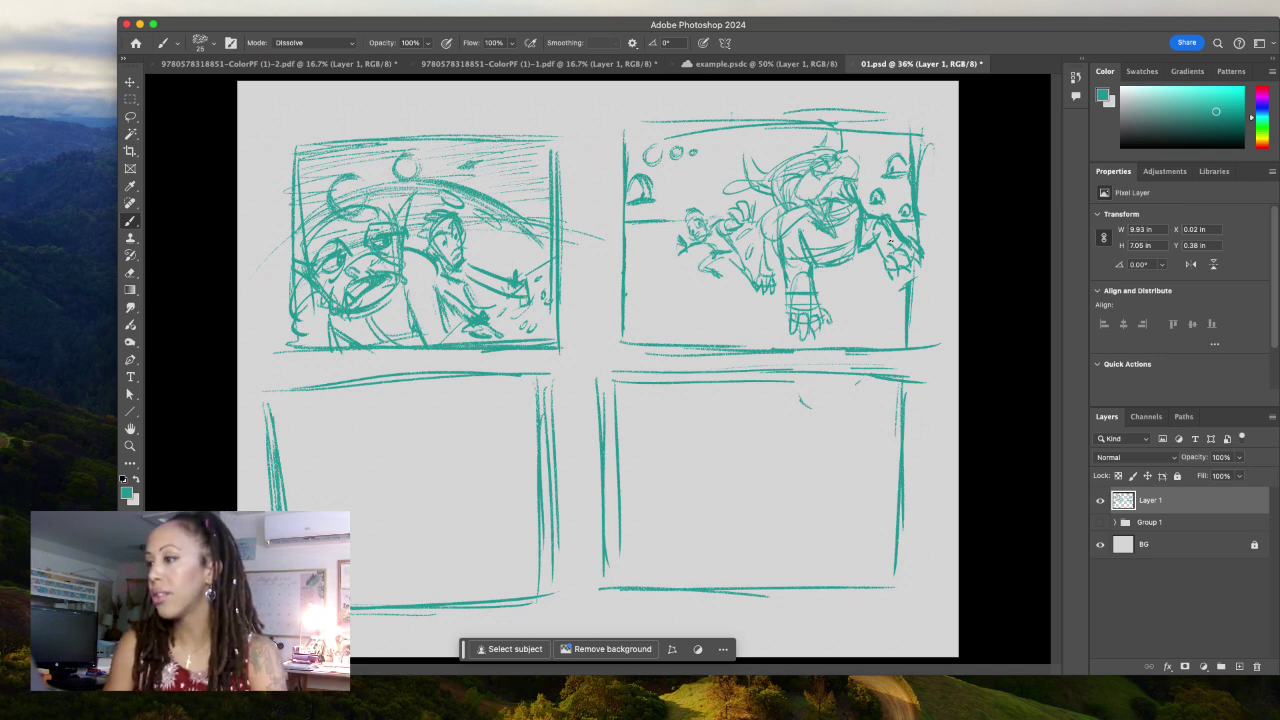
- Move the small bubbles near the panel top slightly lower, then deselect
left_click(130, 117)
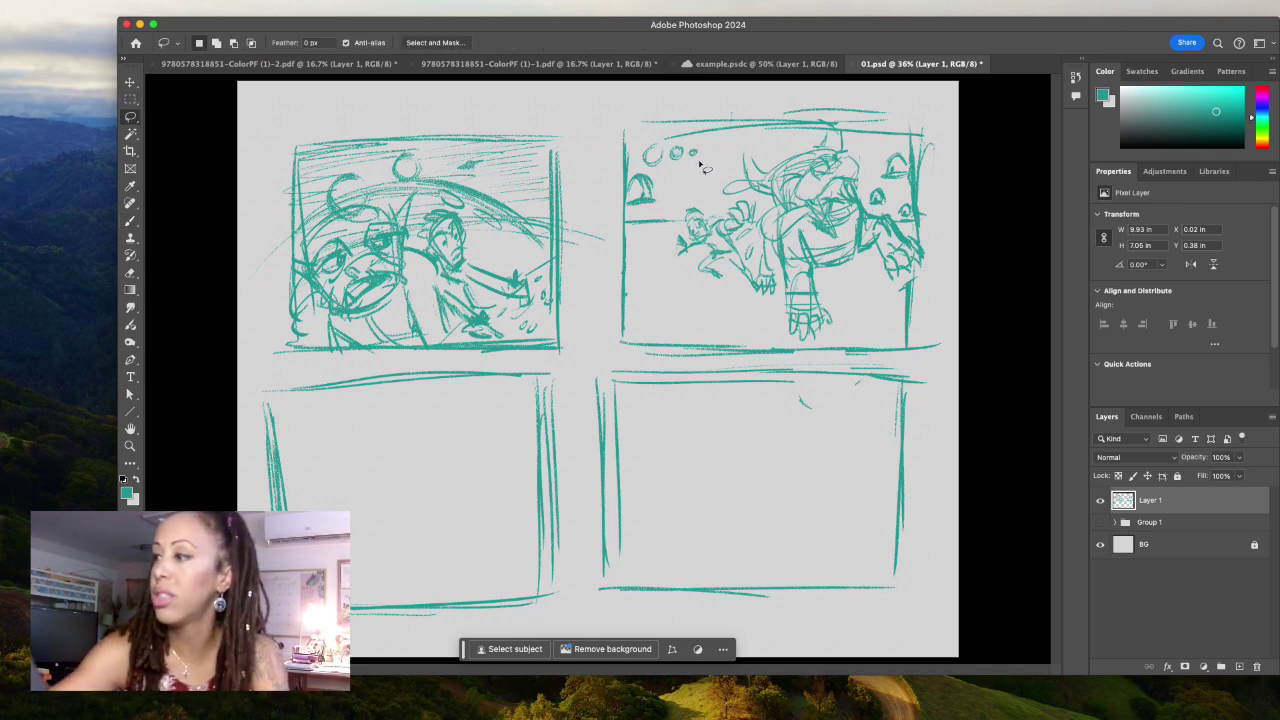
mouse_move(705, 160)
left_mouse_down()
mouse_move(658, 147)
mouse_move(645, 160)
mouse_move(727, 153)
left_mouse_up()
key("v")
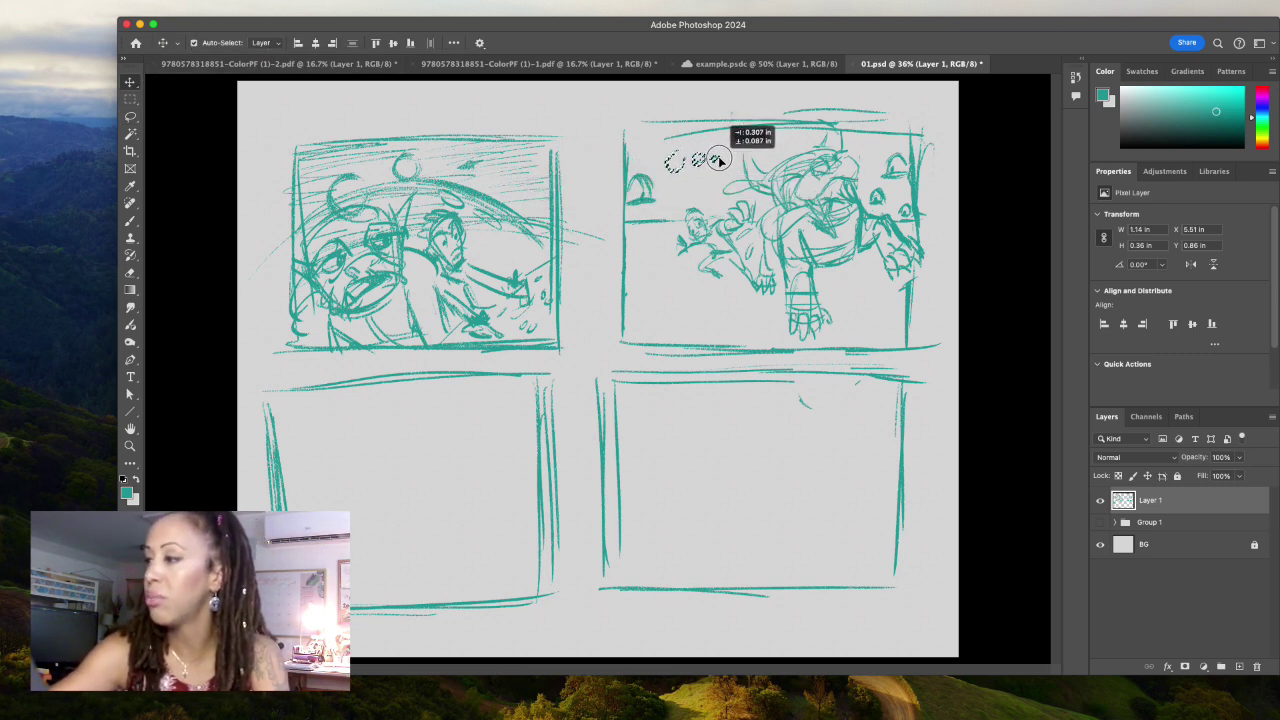
left_click_drag(727, 153, 722, 157)
key("Right")
key("Right")
left_click(130, 203)
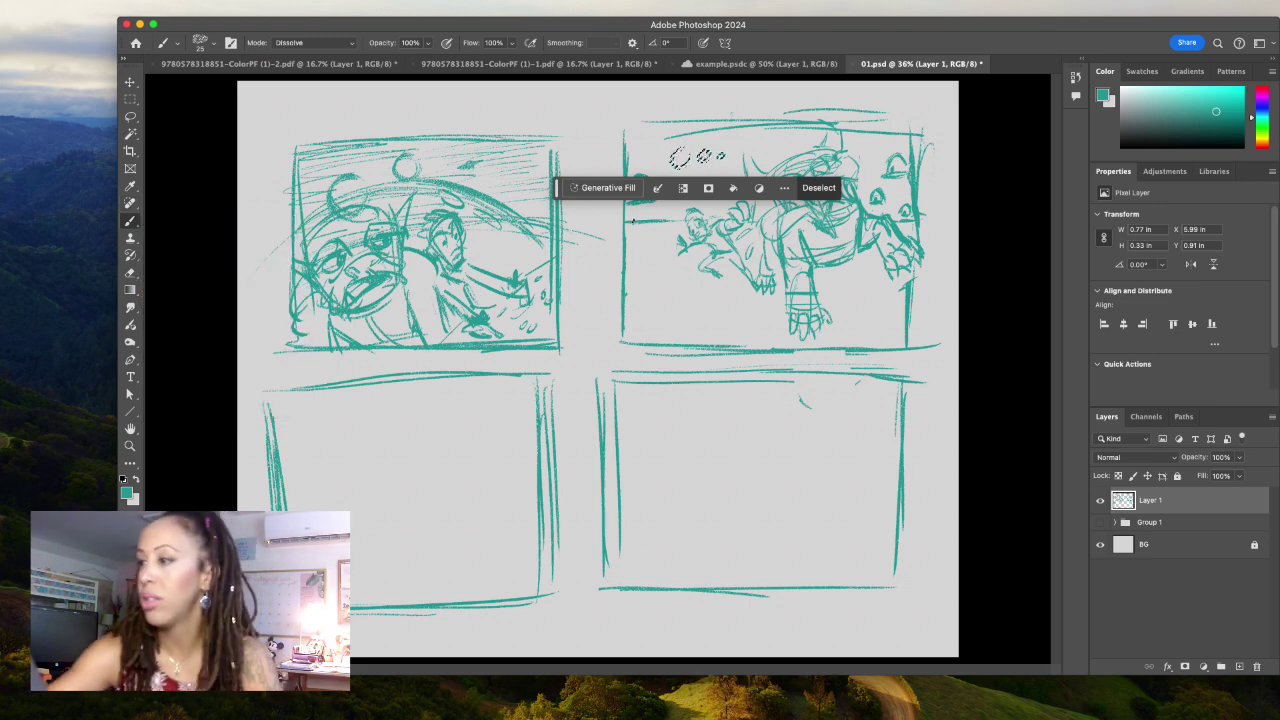
left_click_drag(558, 189, 998, 650)
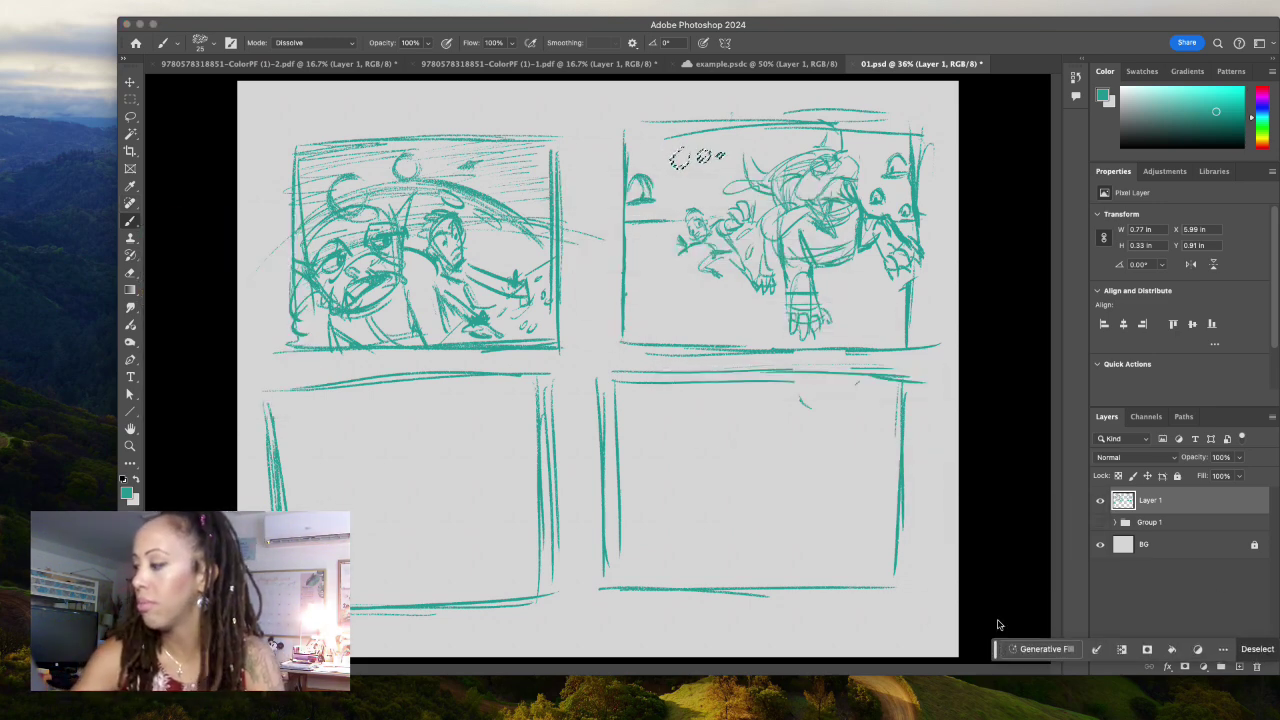
key("ctrl+d")
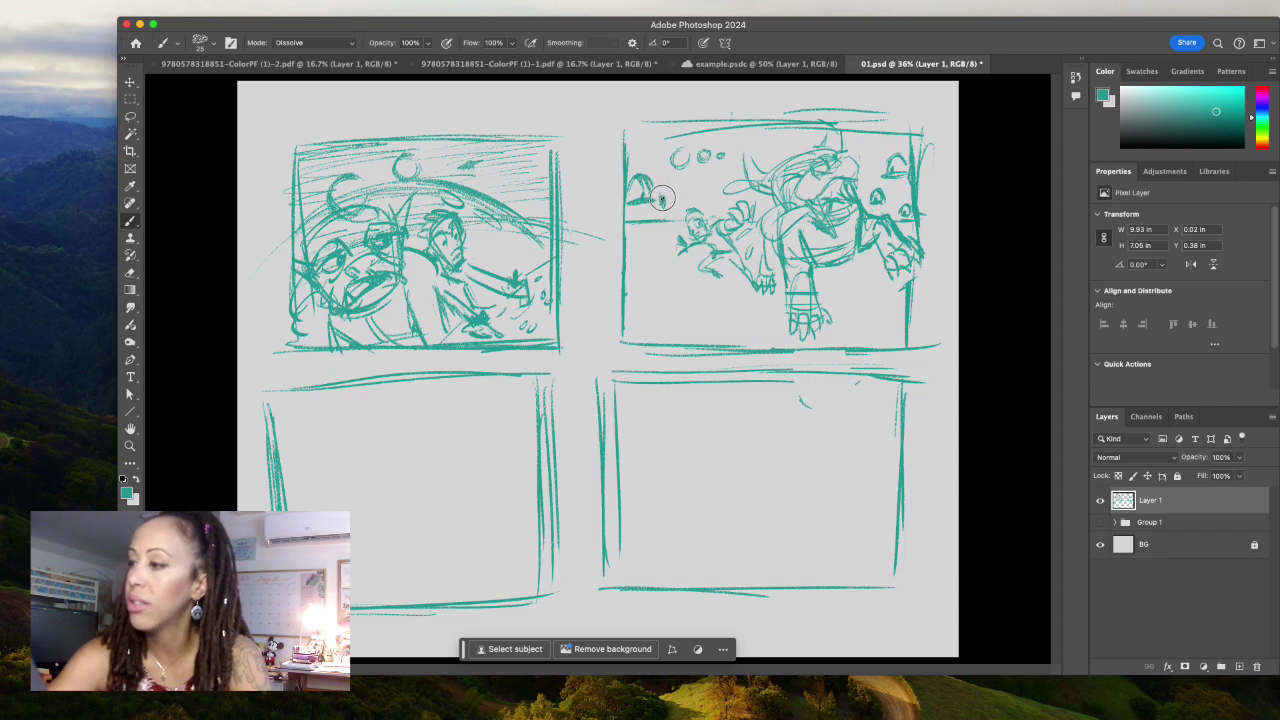
- Add marks beside the left arch, then replace a stray mark with a short vertical stroke
left_click_drag(660, 200, 665, 225)
key("l")
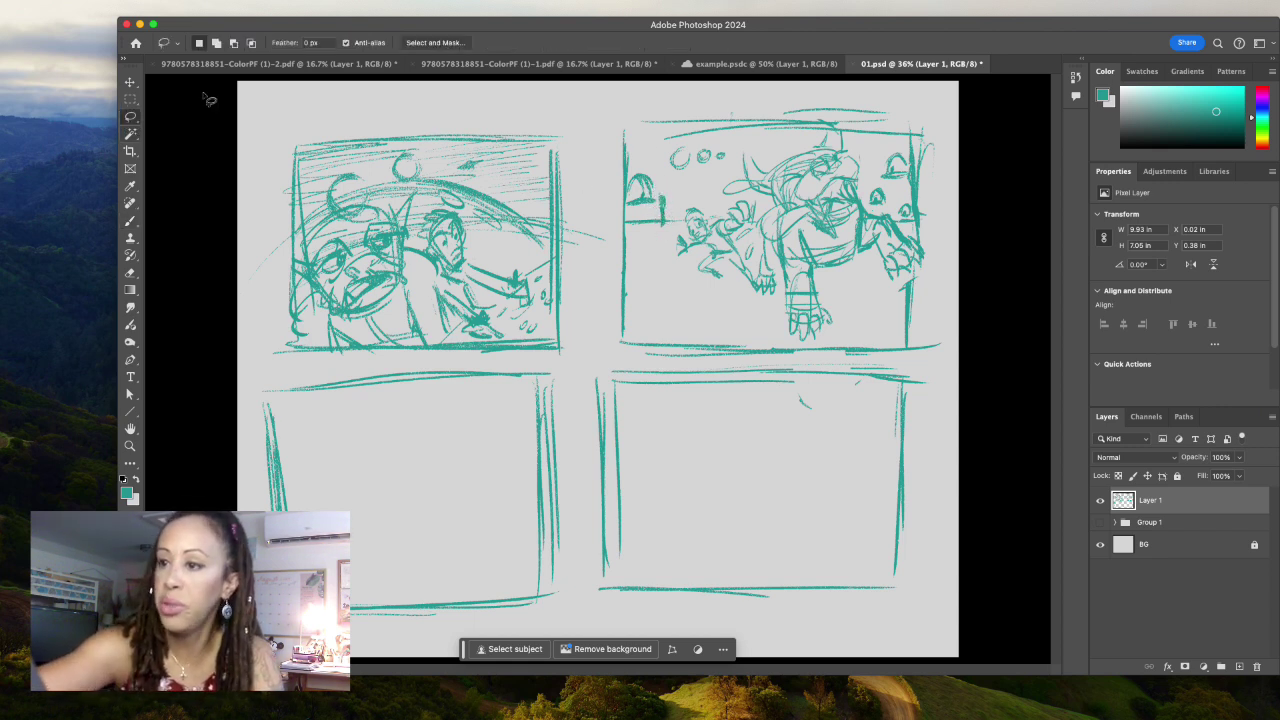
left_click_drag(655, 182, 668, 215)
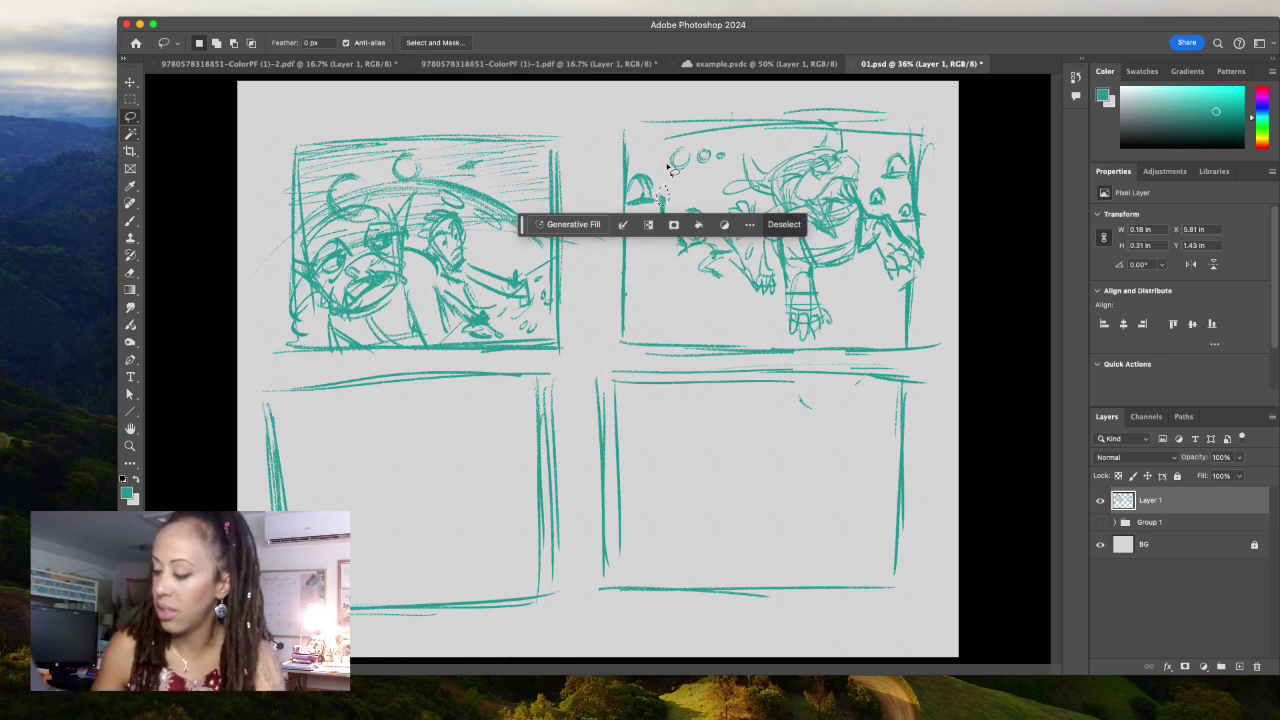
key("Delete")
key("ctrl+d")
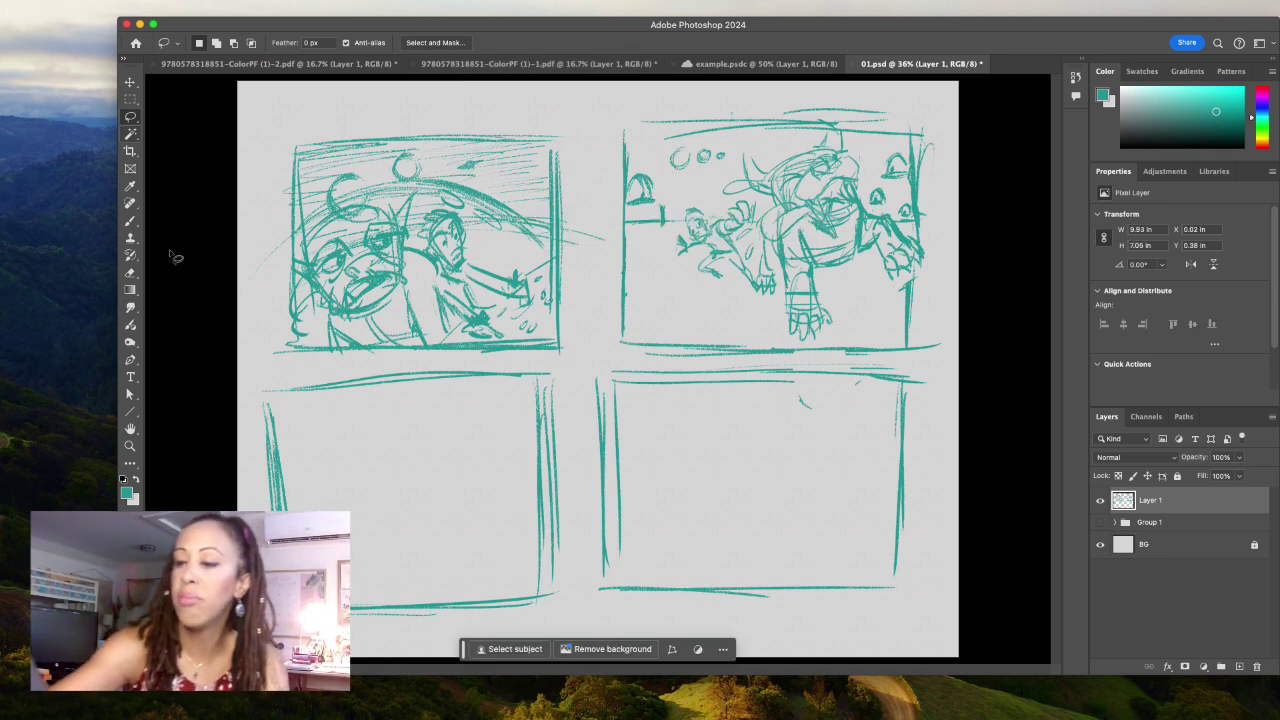
key("b")
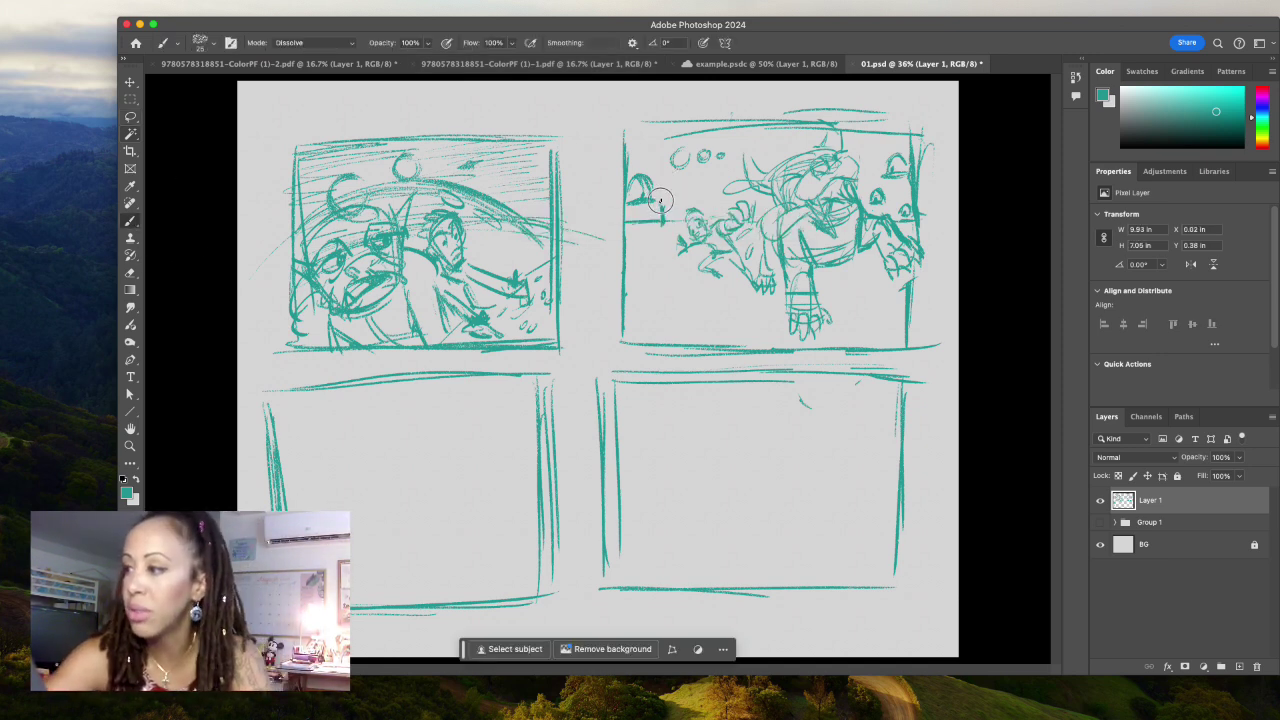
left_click_drag(661, 200, 661, 212)
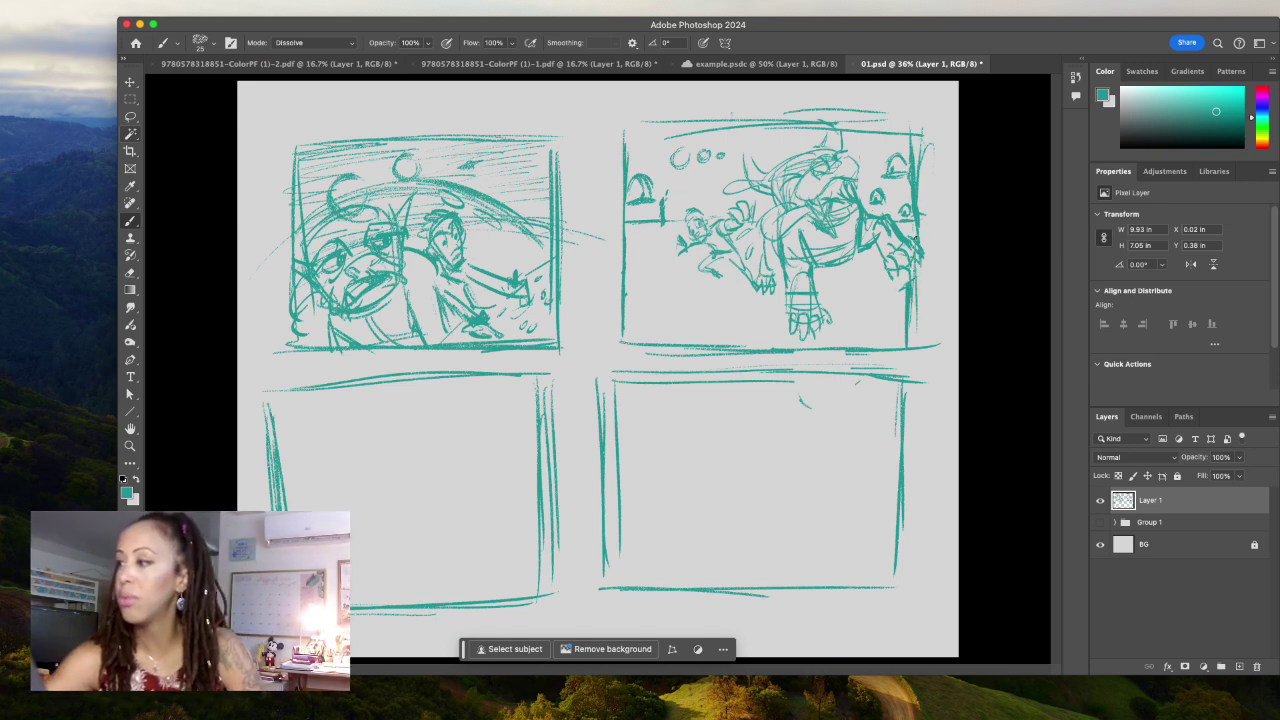
- Draw a circled 1 above the first thumbnail and a circled 2 above the second
left_click_drag(278, 110, 292, 126)
left_click_drag(626, 90, 642, 108)
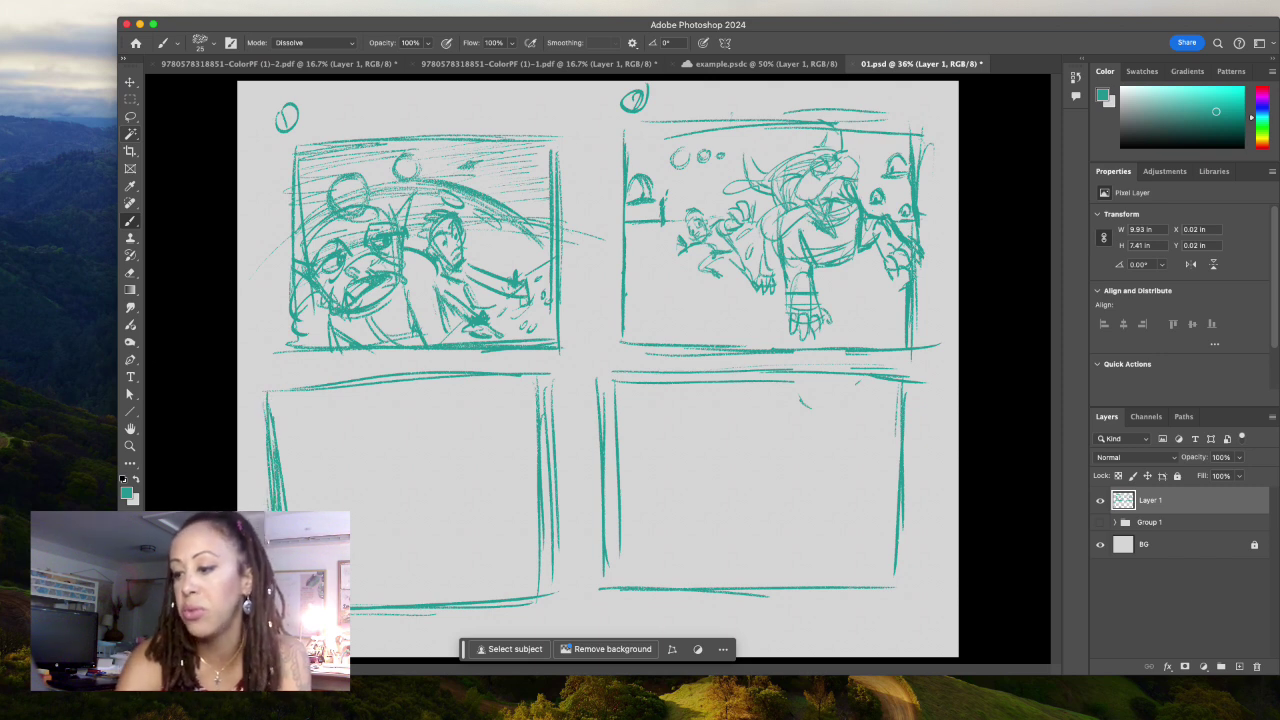
- Redraw the lower-left frame's bottom, right and top edges and label it with a circled 3
left_click_drag(370, 600, 556, 598)
left_click_drag(555, 388, 556, 578)
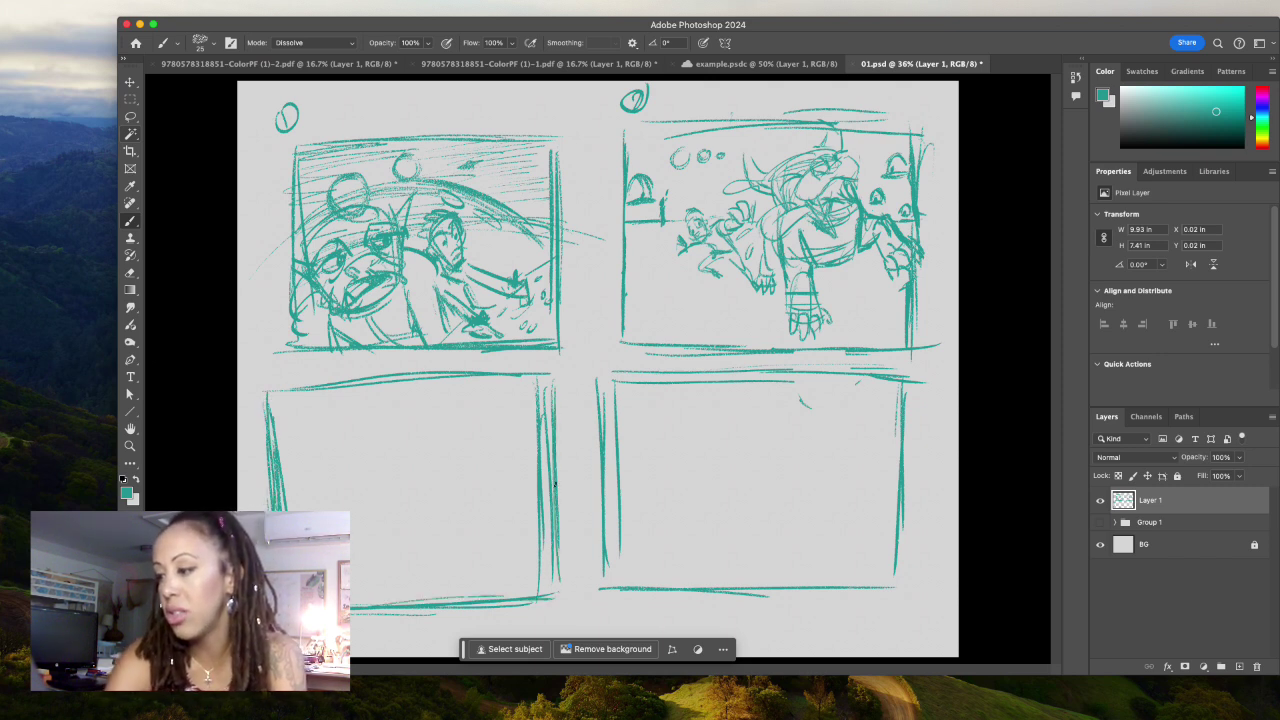
left_click_drag(270, 388, 548, 384)
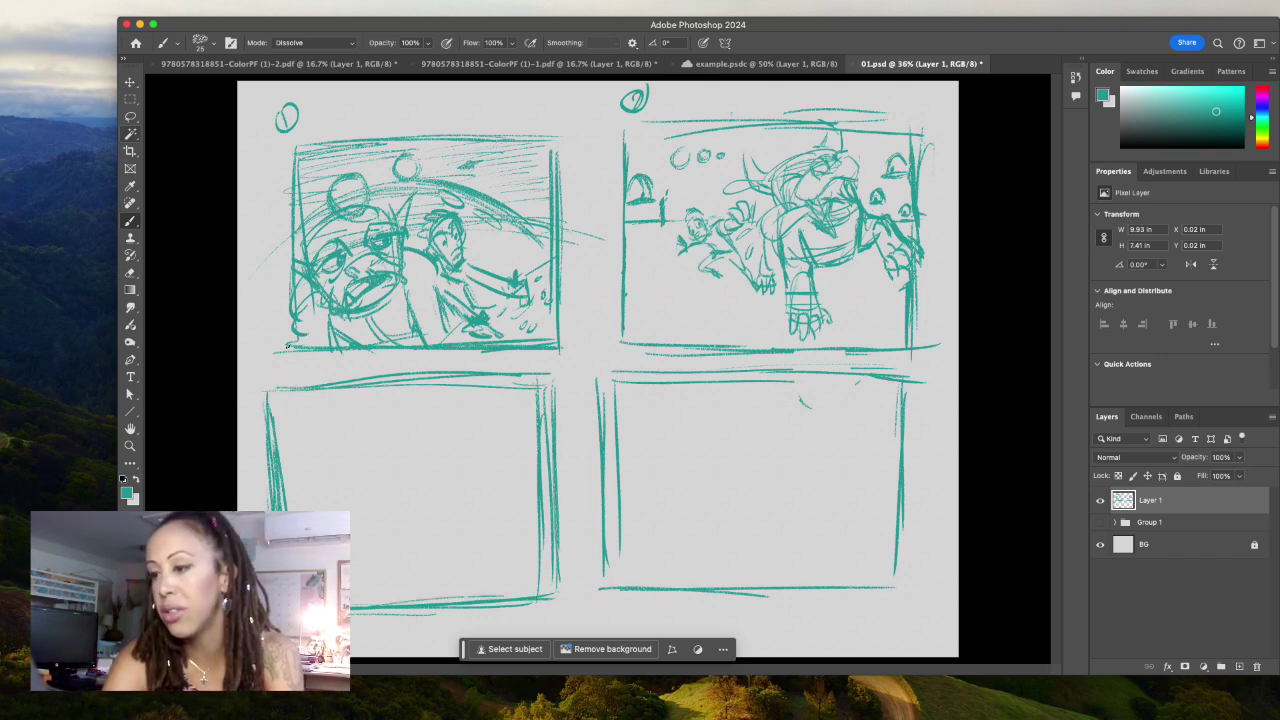
mouse_move(259, 363)
left_mouse_down()
mouse_move(266, 374)
mouse_move(250, 370)
left_mouse_up()
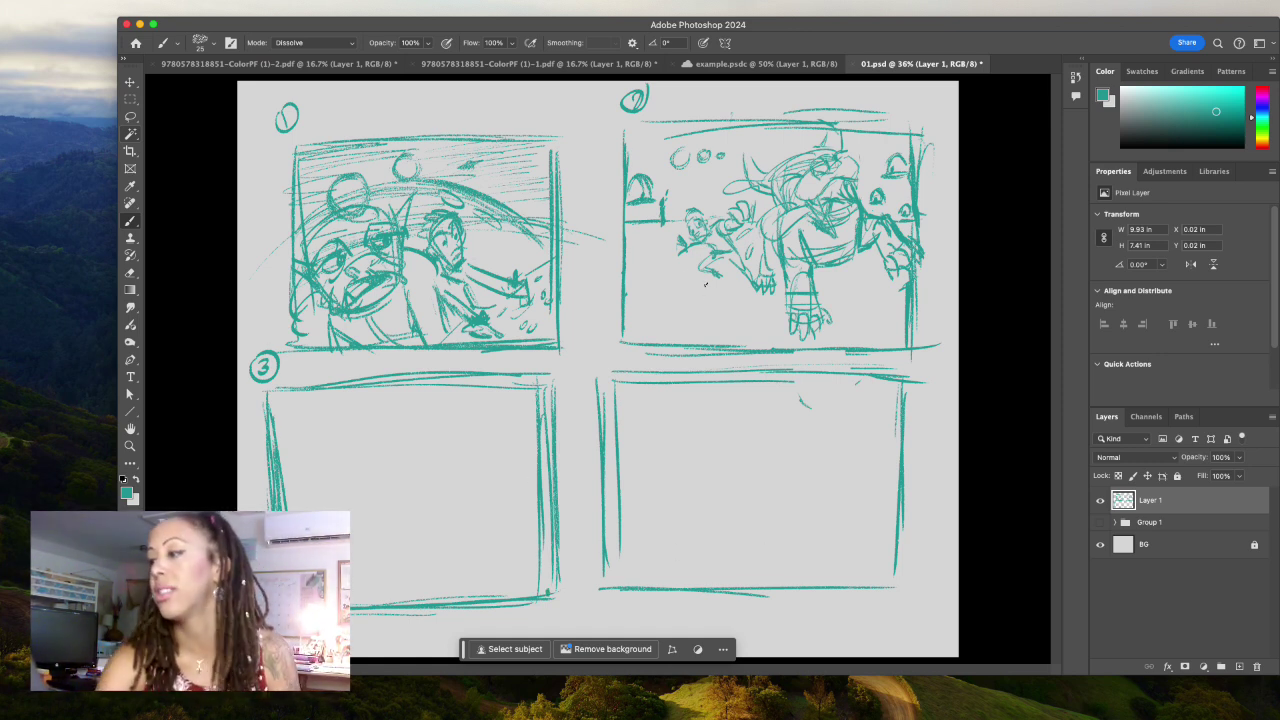
- Scribble ground and grass marks in thumbnail 2, undoing the last right-side scribble
left_click_drag(700, 288, 778, 320)
left_click_drag(632, 240, 633, 305)
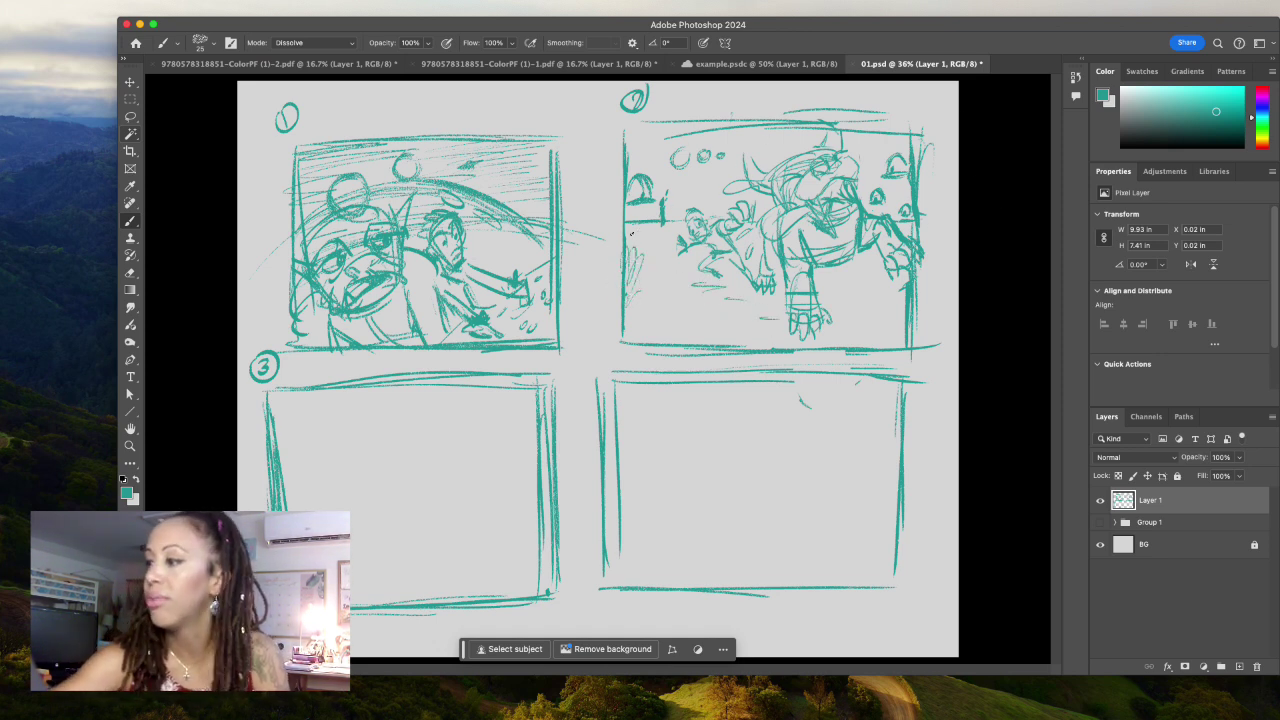
left_click_drag(636, 210, 656, 225)
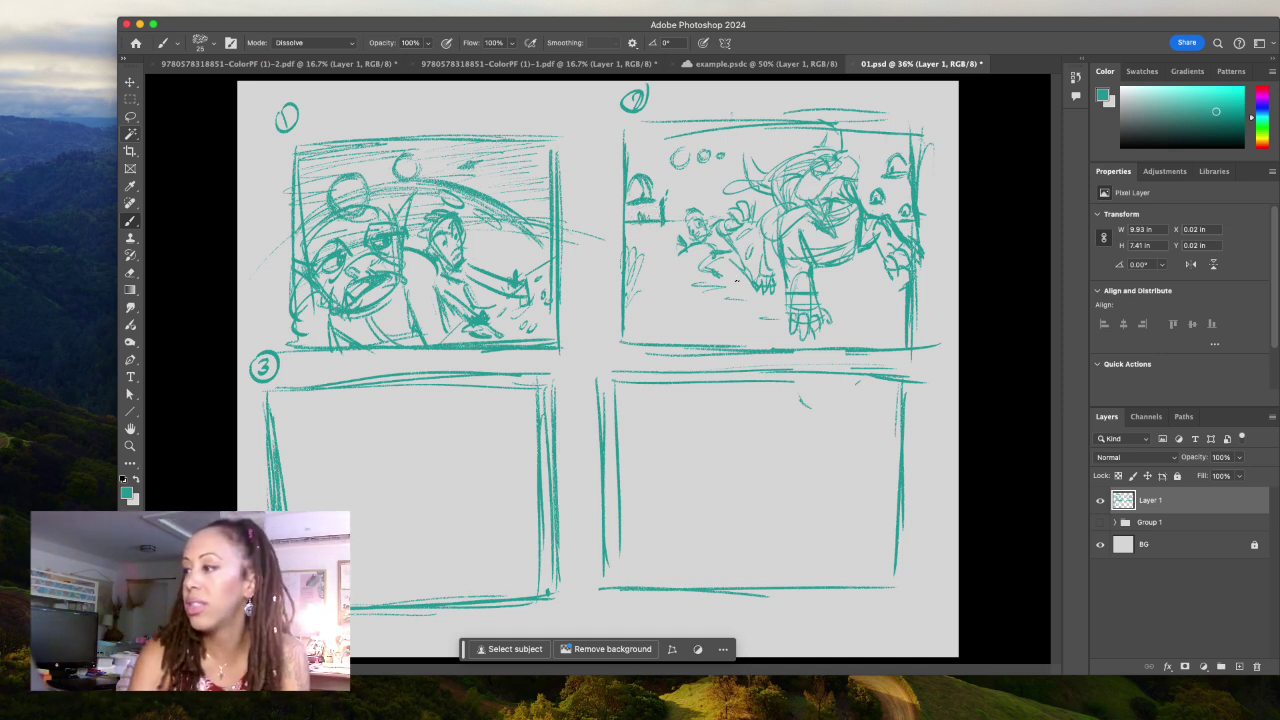
left_click_drag(855, 270, 872, 295)
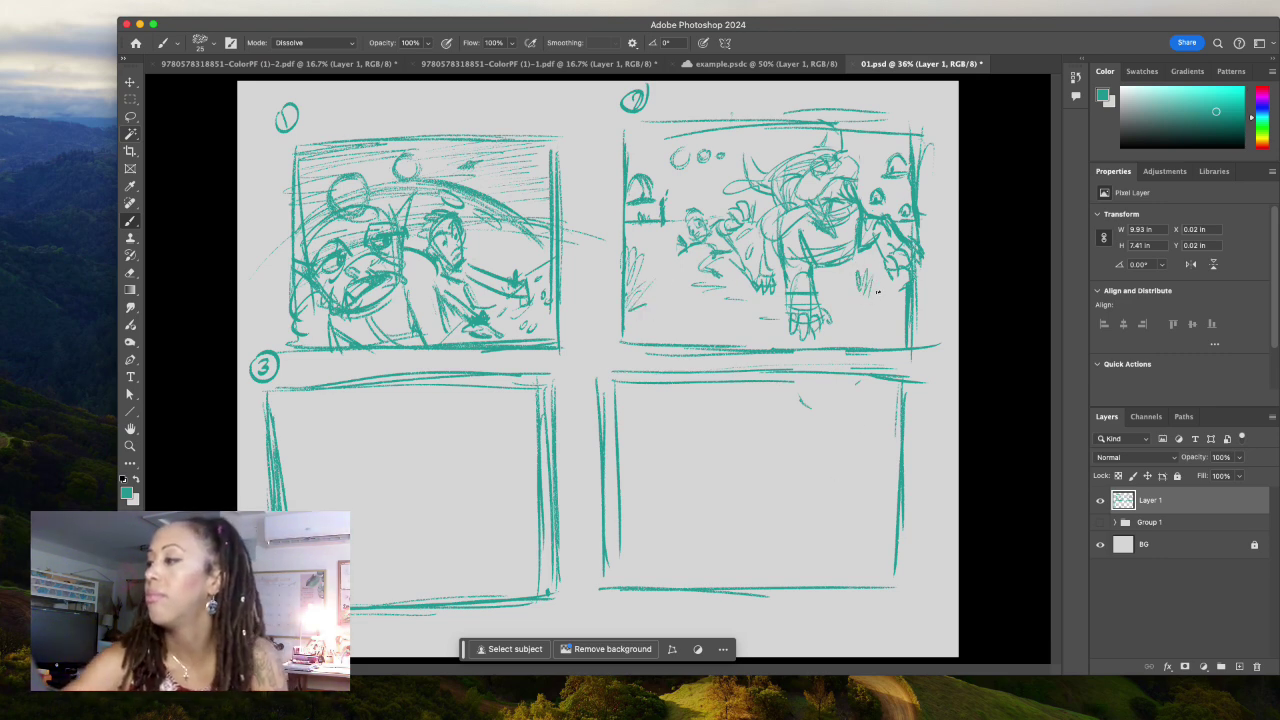
key("super+z")
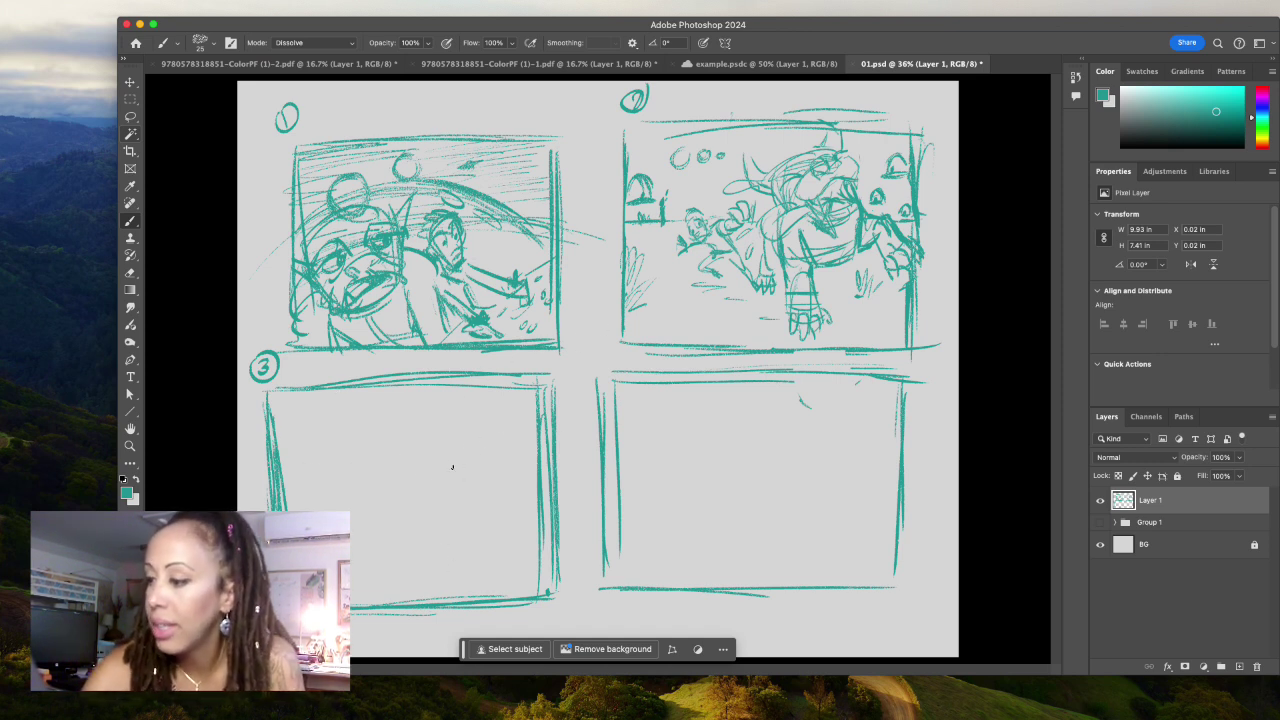
- Draw the head outline in panel 3 with eyes and a mouth
mouse_move(460, 500)
left_mouse_down()
mouse_move(490, 443)
mouse_move(455, 495)
mouse_move(480, 450)
mouse_move(488, 495)
mouse_move(468, 485)
mouse_move(478, 498)
left_mouse_up()
mouse_move(490, 450)
left_mouse_down()
mouse_move(495, 480)
mouse_move(470, 445)
left_mouse_up()
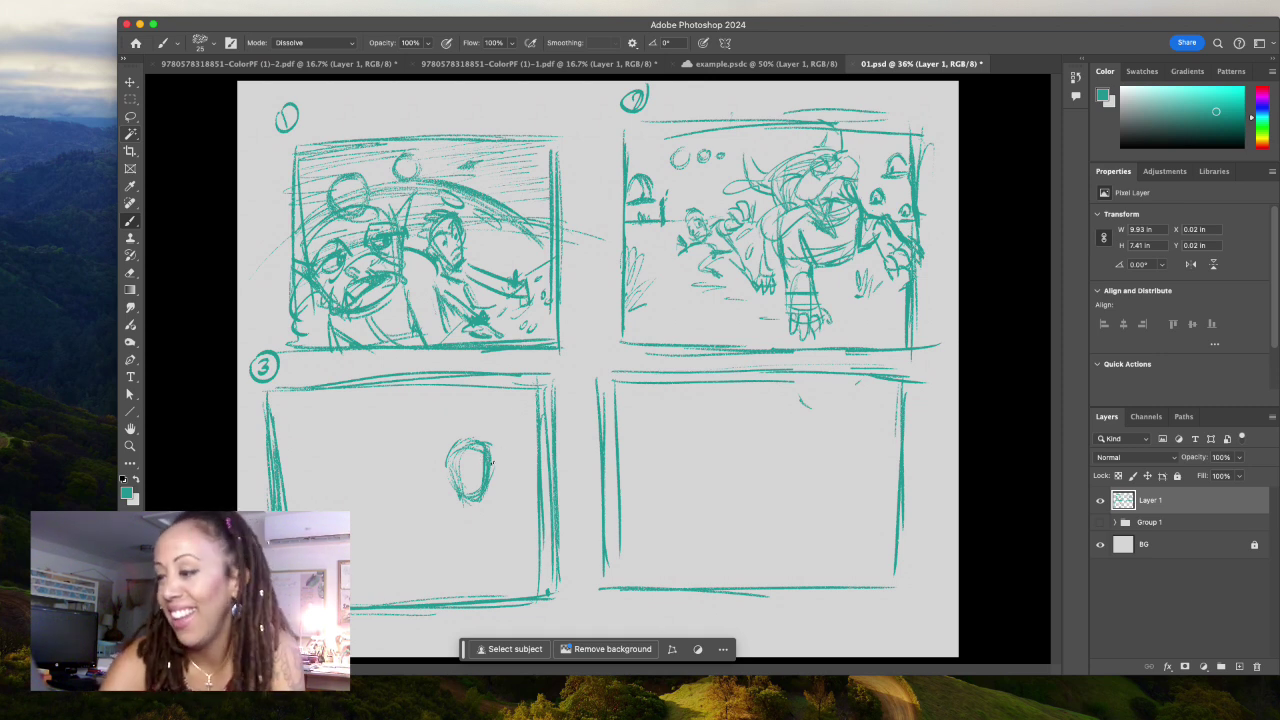
left_click_drag(465, 440, 480, 445)
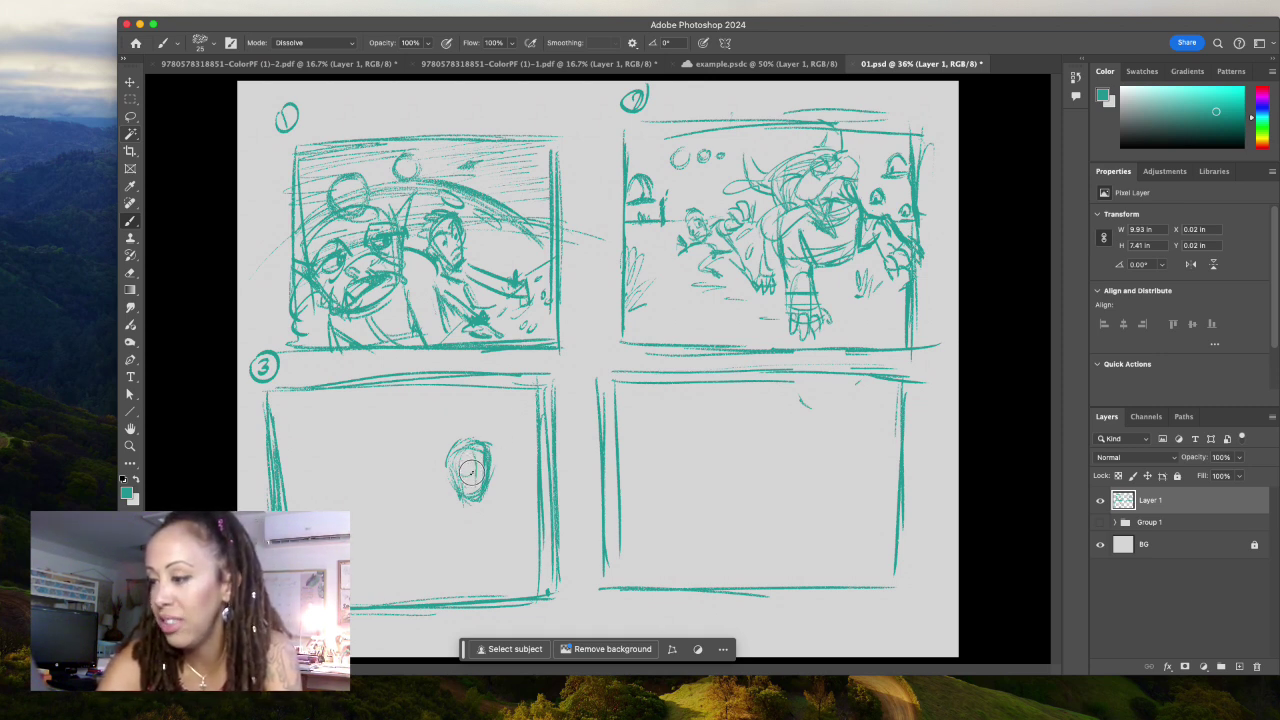
mouse_move(458, 466)
left_mouse_down()
mouse_move(470, 482)
mouse_move(465, 470)
left_mouse_up()
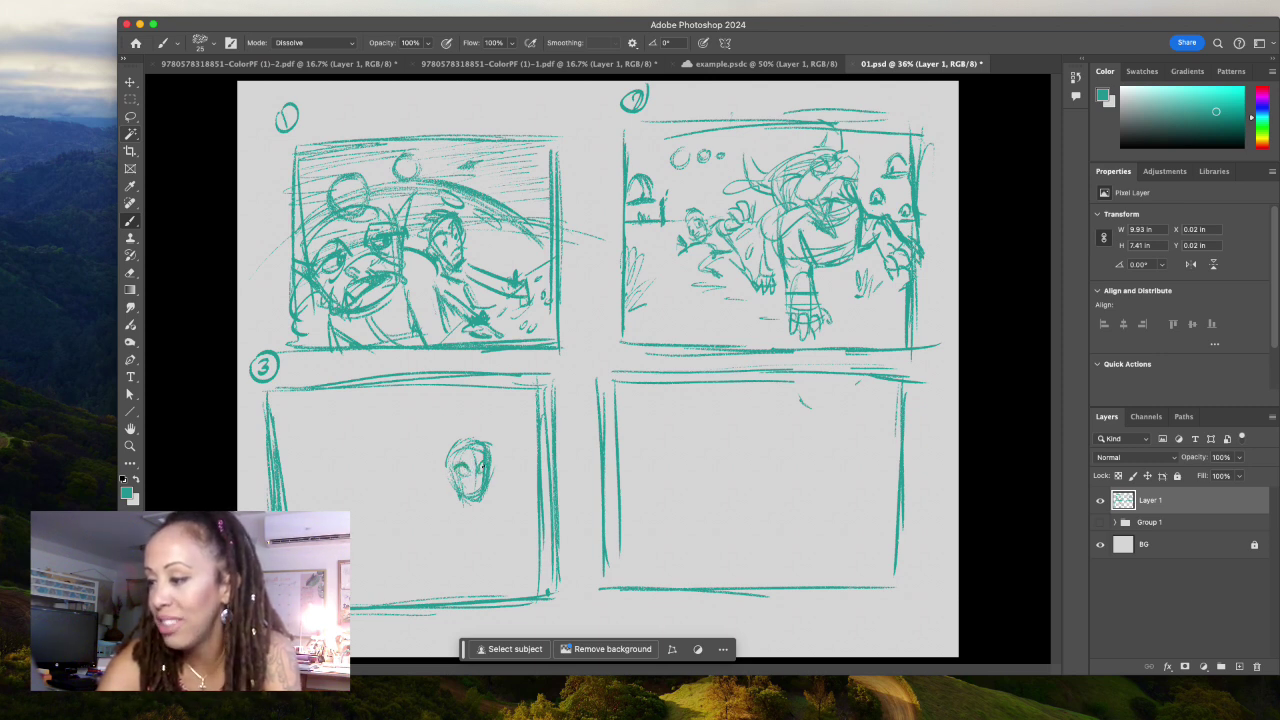
mouse_move(462, 474)
left_mouse_down()
mouse_move(486, 478)
mouse_move(478, 496)
left_mouse_up()
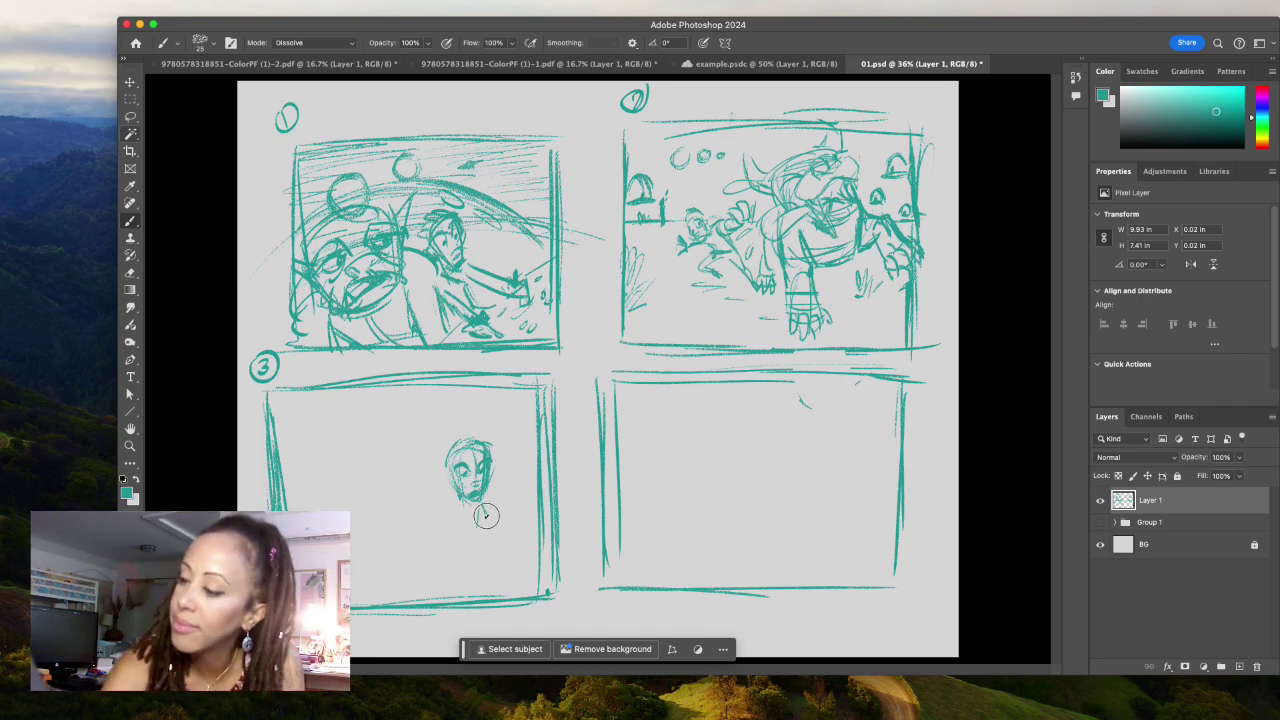
- Sketch the neck, shoulders and collar strokes below the chin
left_click_drag(487, 520, 495, 505)
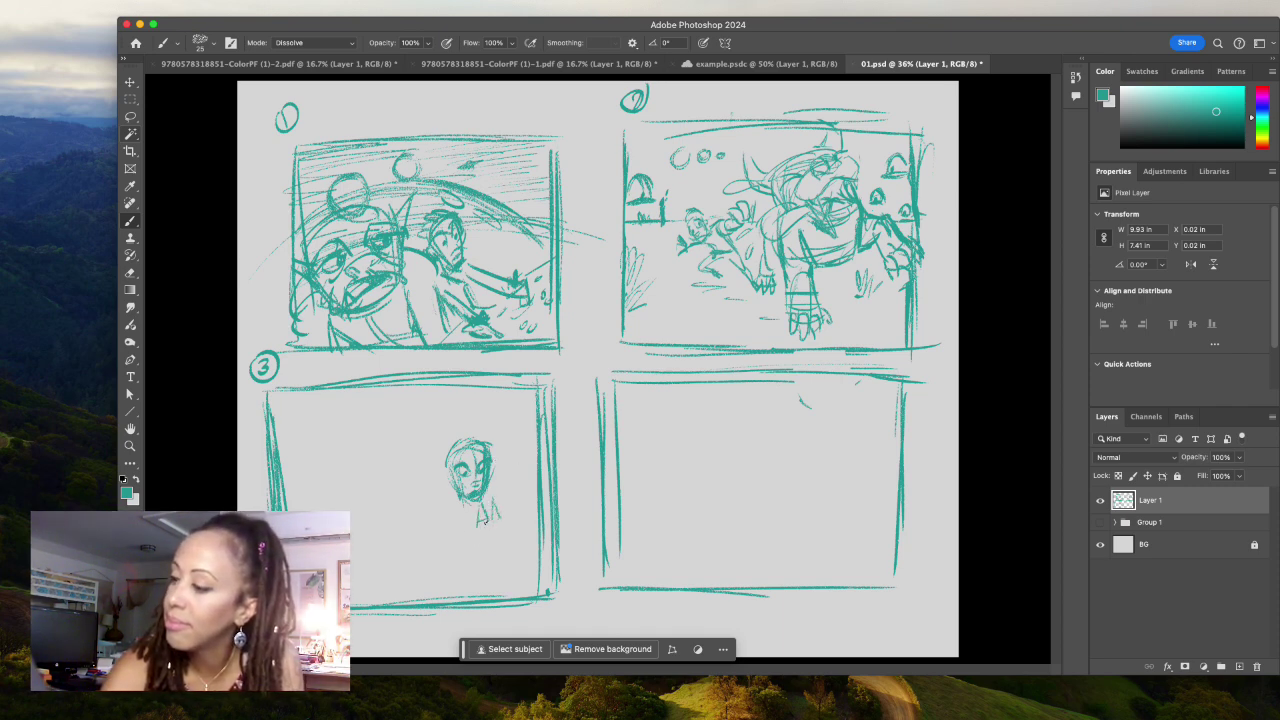
left_click_drag(487, 517, 475, 525)
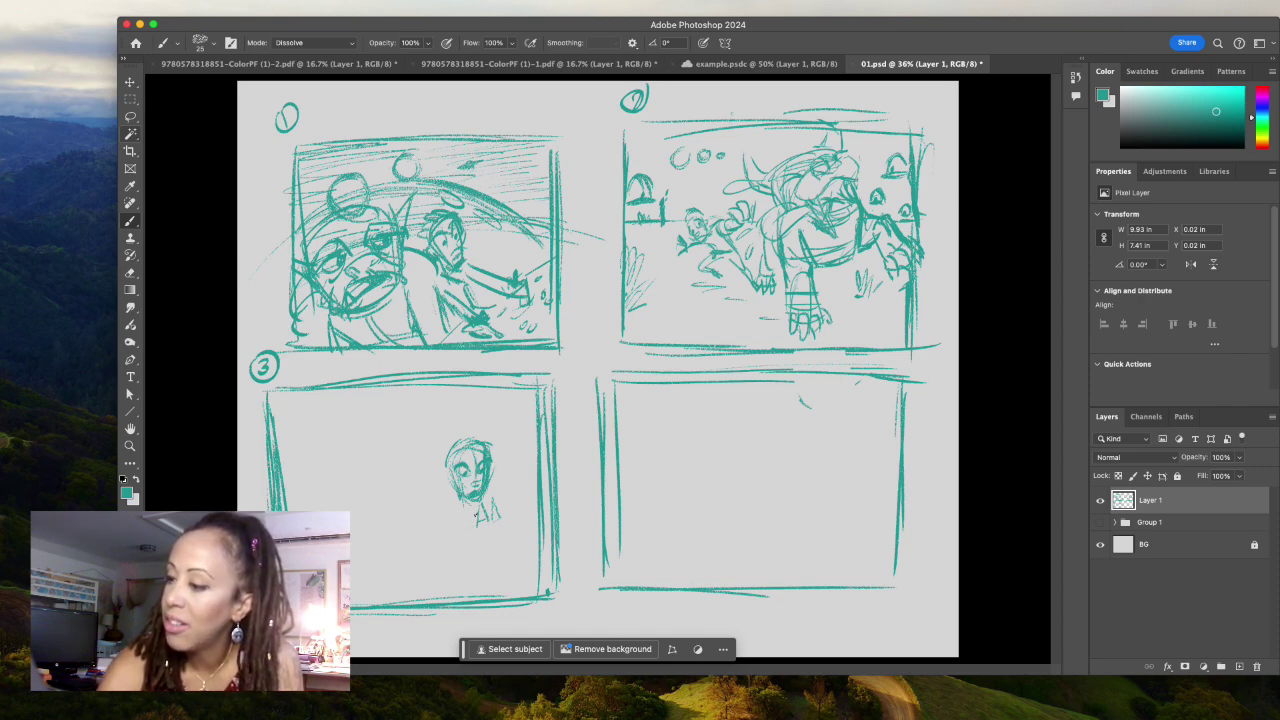
mouse_move(468, 505)
left_mouse_down()
mouse_move(478, 520)
mouse_move(493, 505)
left_mouse_up()
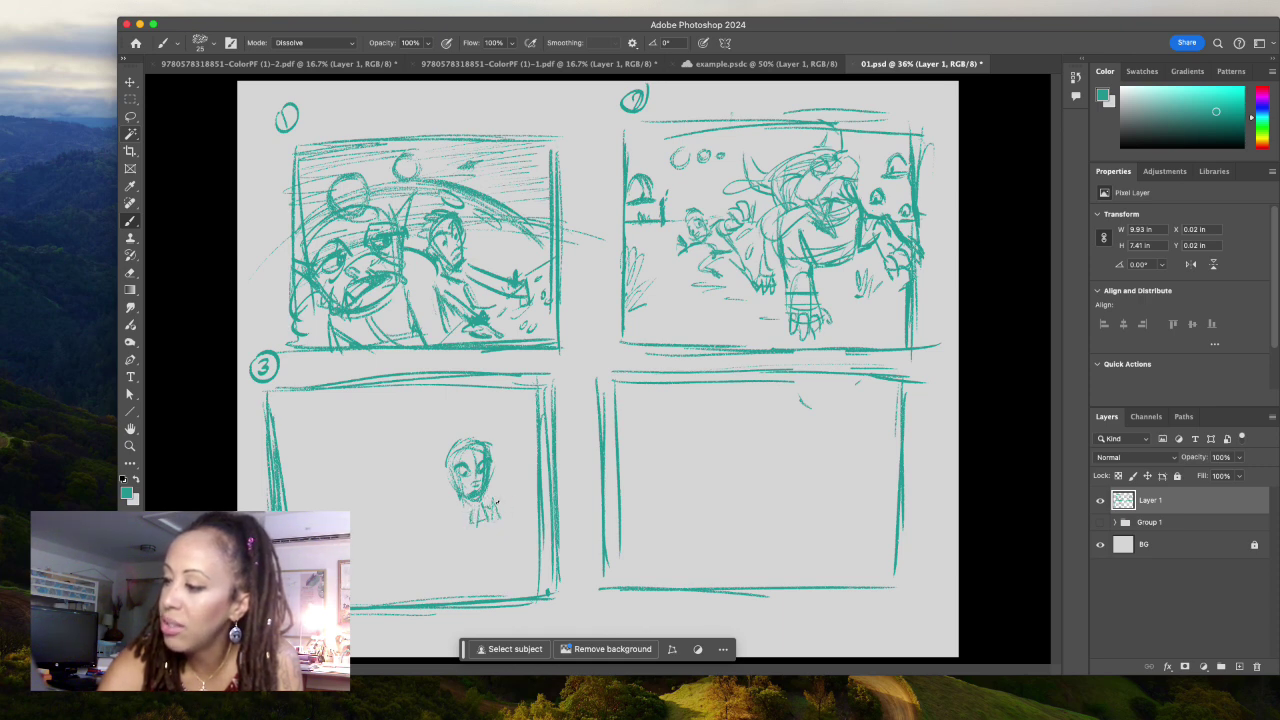
mouse_move(497, 497)
left_mouse_down()
mouse_move(500, 515)
mouse_move(478, 518)
mouse_move(490, 535)
left_mouse_up()
left_click_drag(470, 485, 476, 508)
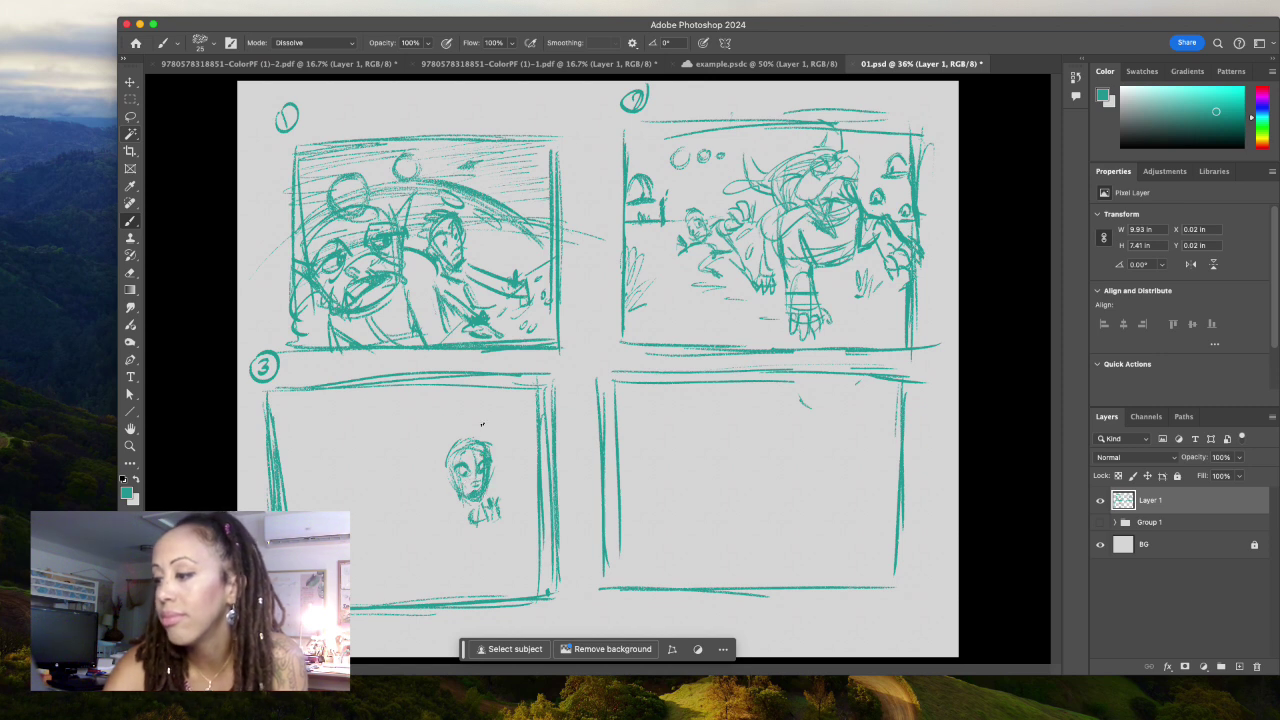
- Lasso and delete the sketched head in panel 3, discarding a test stroke
key("l")
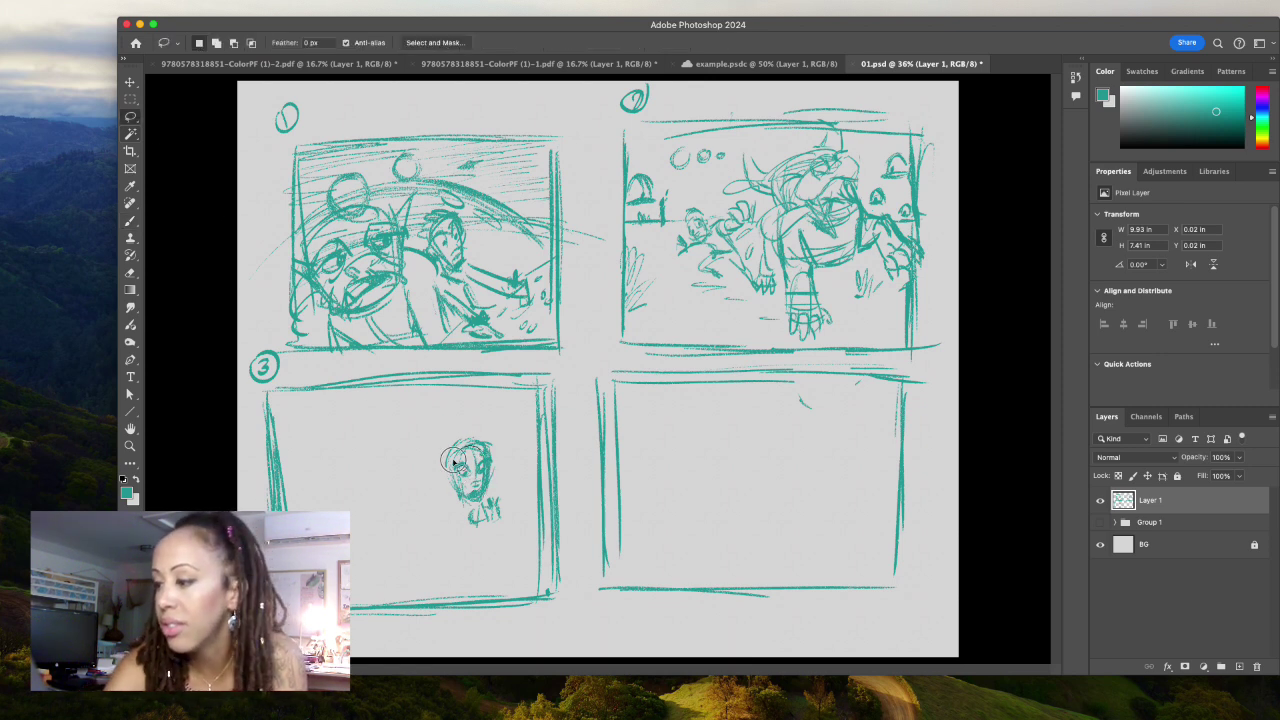
left_click_drag(455, 440, 495, 500)
key("Delete")
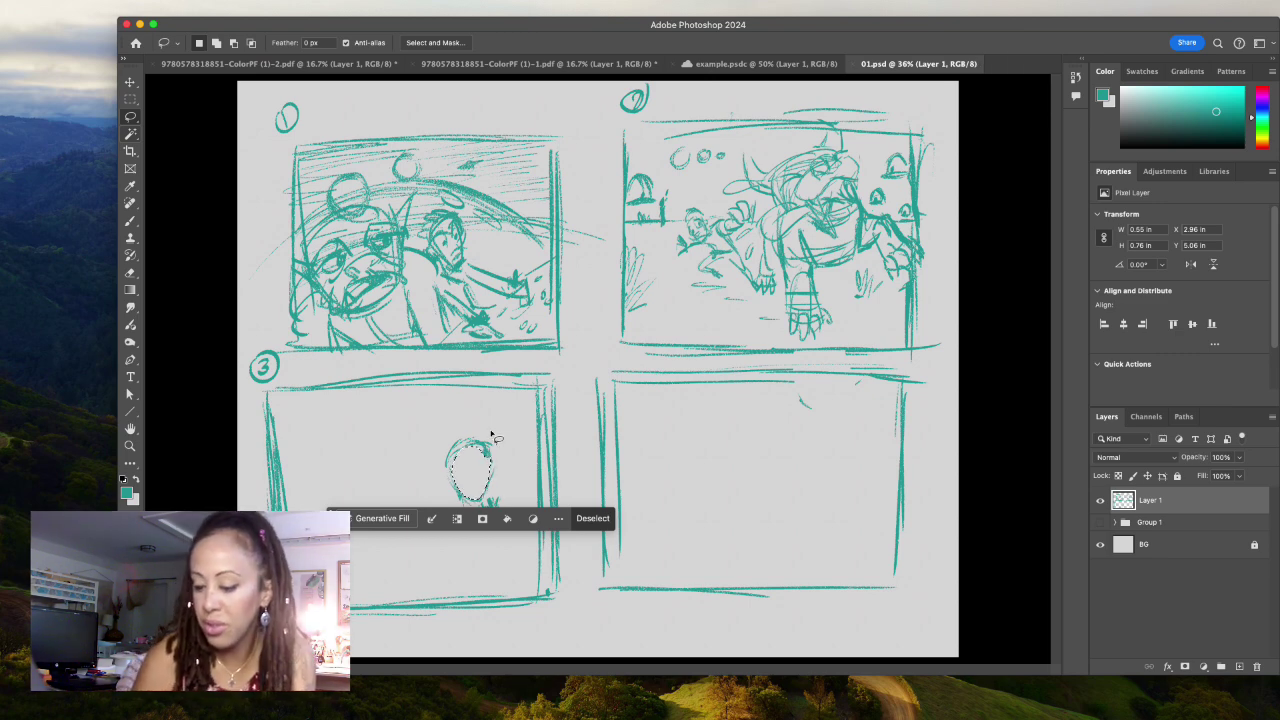
key("ctrl+d")
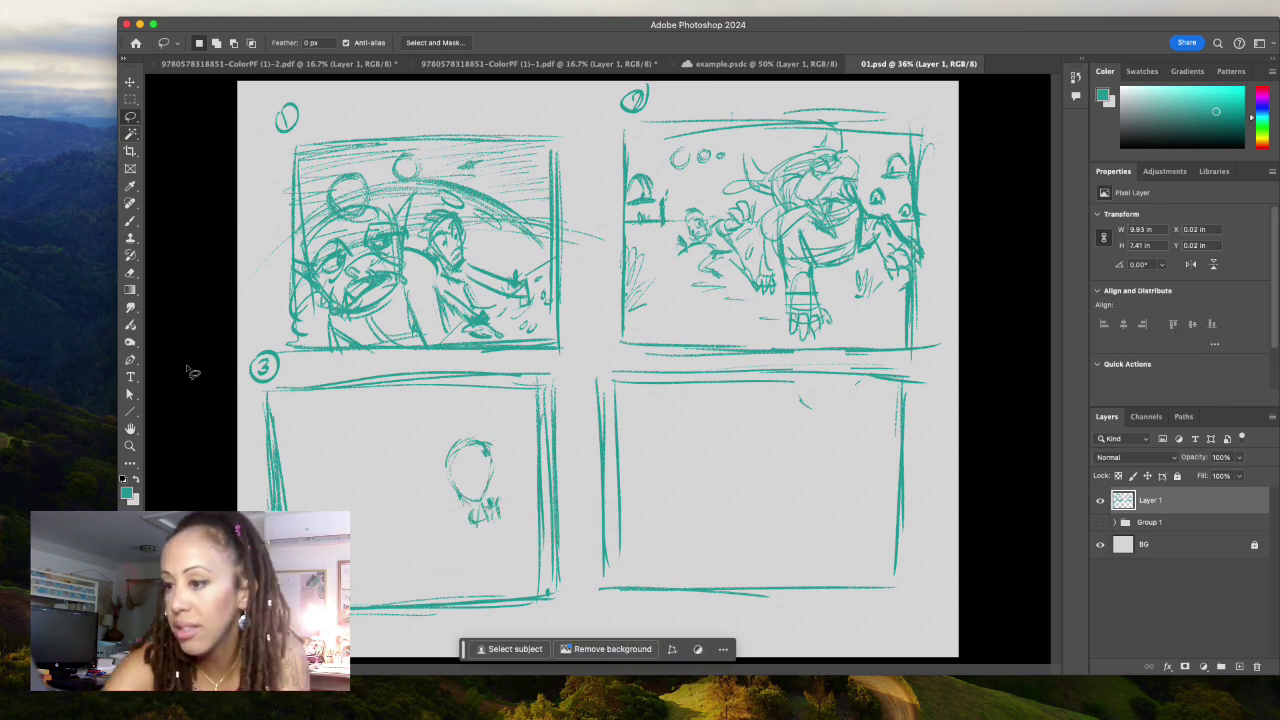
key("b")
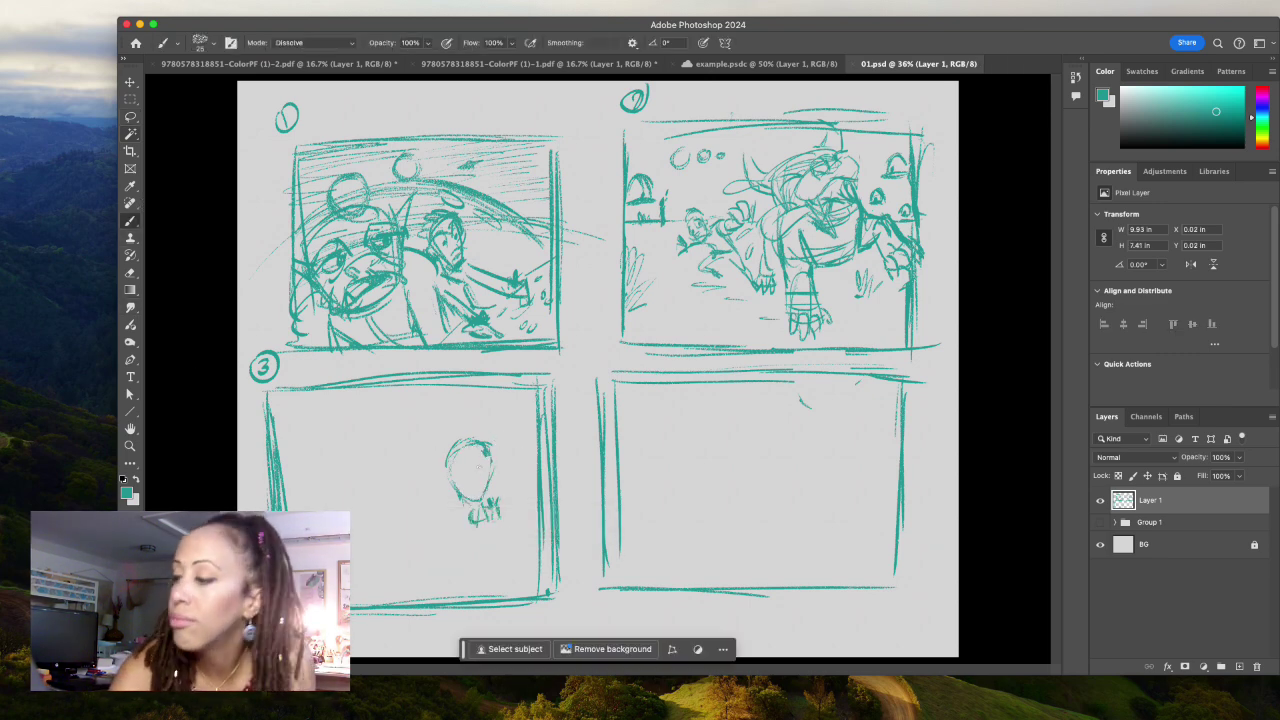
left_click_drag(458, 462, 485, 458)
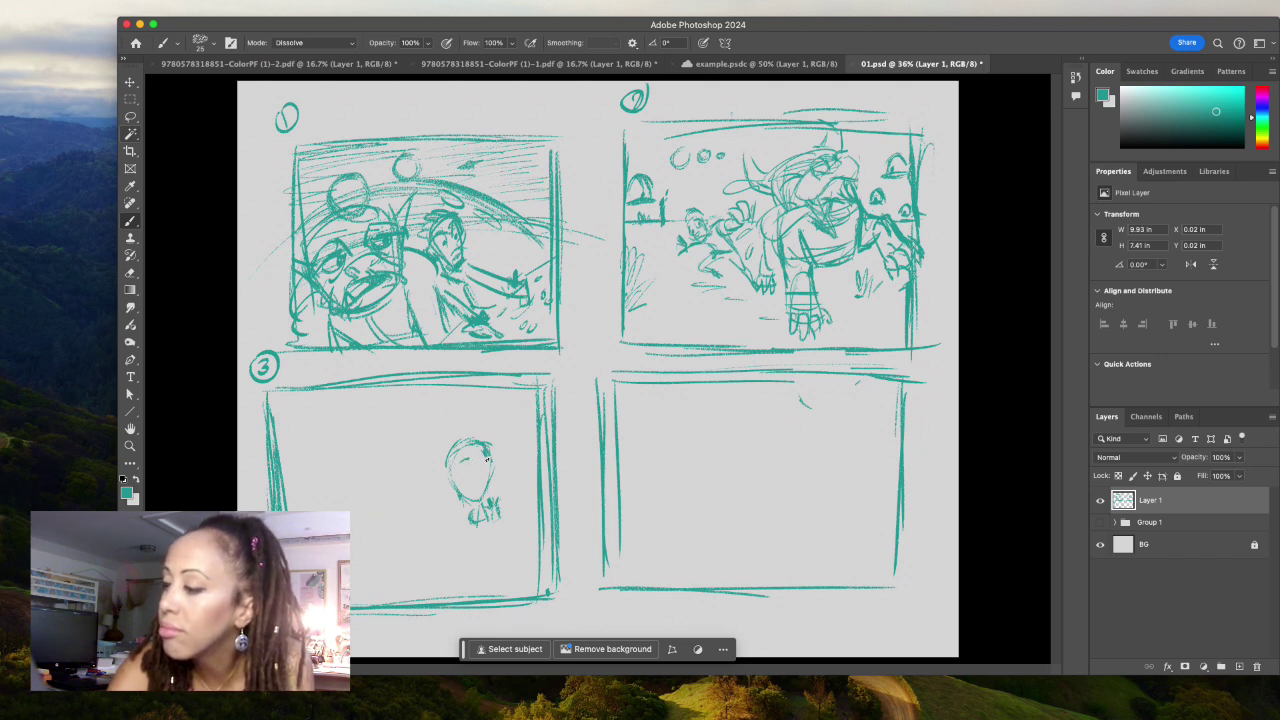
key("super+z")
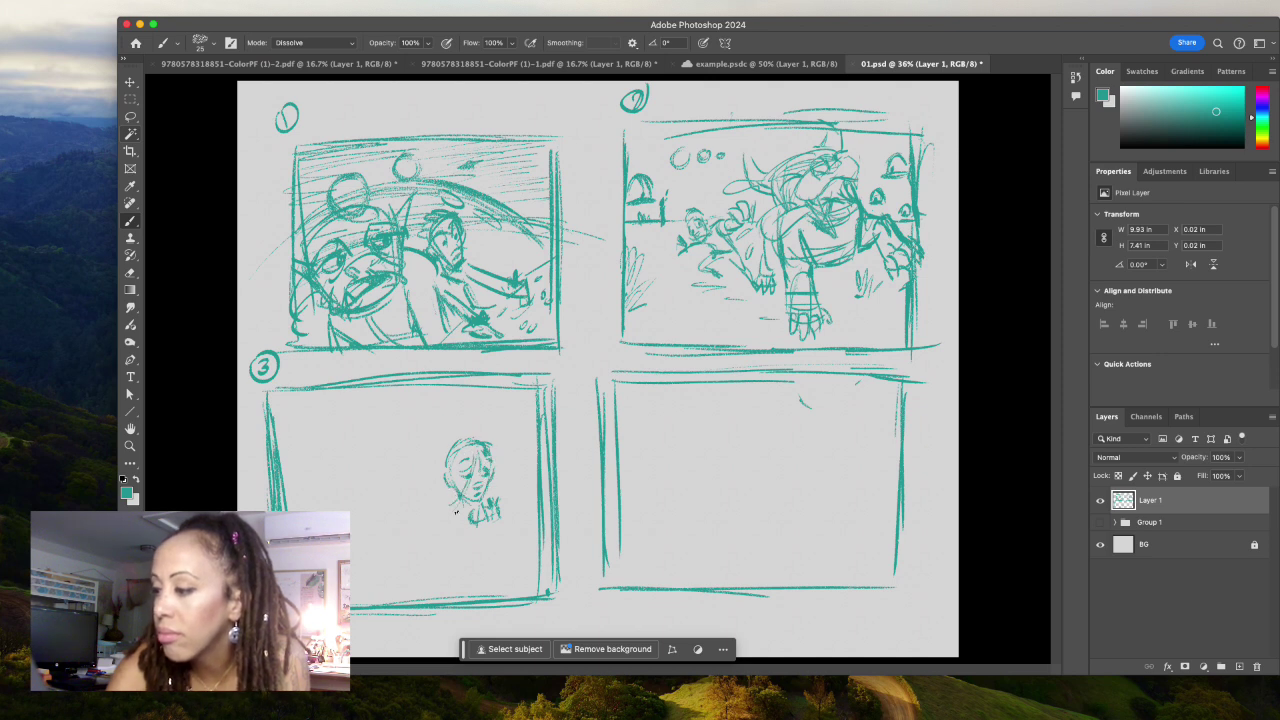
- Redraw the face, sketch the torso and shoulders, and add a sweeping curve left of the face
mouse_move(460, 498)
left_mouse_down()
mouse_move(470, 512)
mouse_move(430, 520)
mouse_move(444, 568)
mouse_move(462, 566)
mouse_move(450, 575)
left_mouse_up()
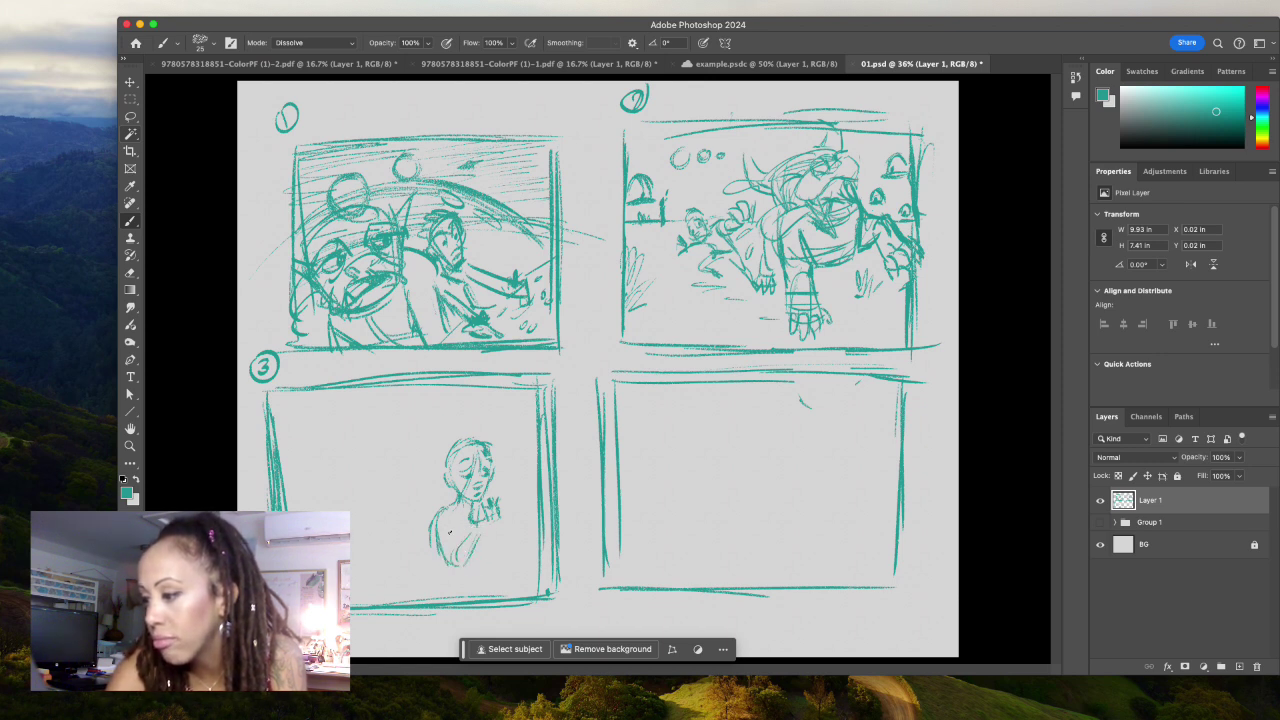
mouse_move(440, 515)
left_mouse_down()
mouse_move(444, 548)
mouse_move(496, 556)
left_mouse_up()
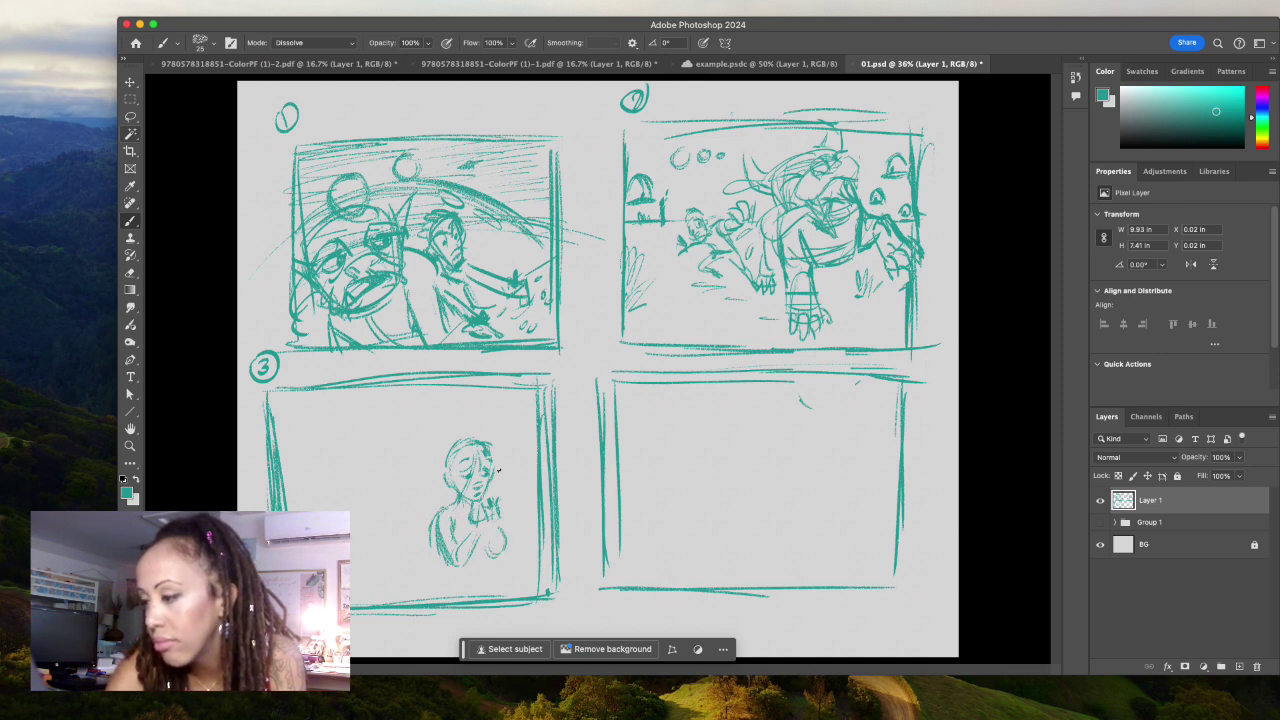
mouse_move(440, 470)
left_mouse_down()
mouse_move(428, 512)
mouse_move(418, 505)
left_mouse_up()
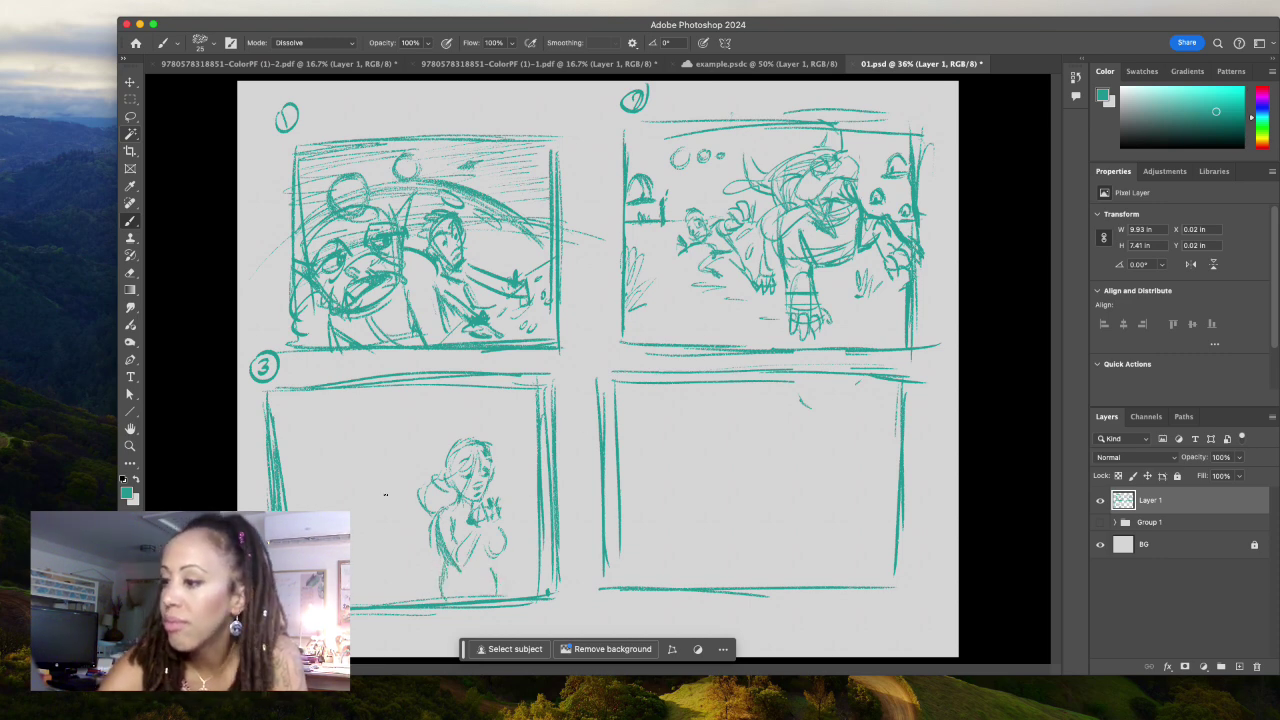
- Sketch the bunny's head shape, eye with pupil, and cheek and mouth area
mouse_move(397, 527)
left_mouse_down()
mouse_move(410, 445)
mouse_move(380, 470)
mouse_move(408, 523)
left_mouse_up()
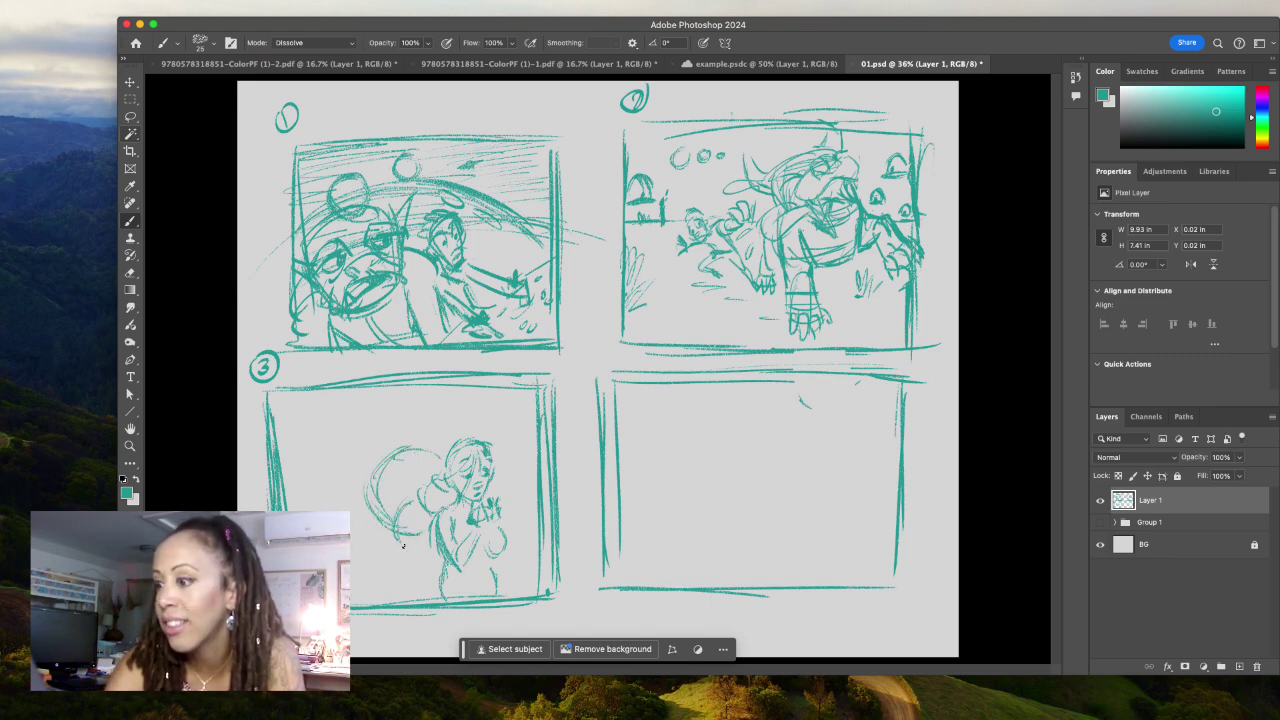
mouse_move(345, 408)
left_mouse_down()
mouse_move(370, 490)
mouse_move(360, 480)
mouse_move(378, 450)
mouse_move(382, 472)
left_mouse_up()
mouse_move(412, 392)
left_mouse_down()
mouse_move(416, 448)
mouse_move(432, 428)
mouse_move(444, 454)
left_mouse_up()
mouse_move(380, 490)
left_mouse_down()
mouse_move(405, 495)
mouse_move(385, 510)
mouse_move(395, 490)
mouse_move(400, 512)
mouse_move(385, 490)
left_mouse_up()
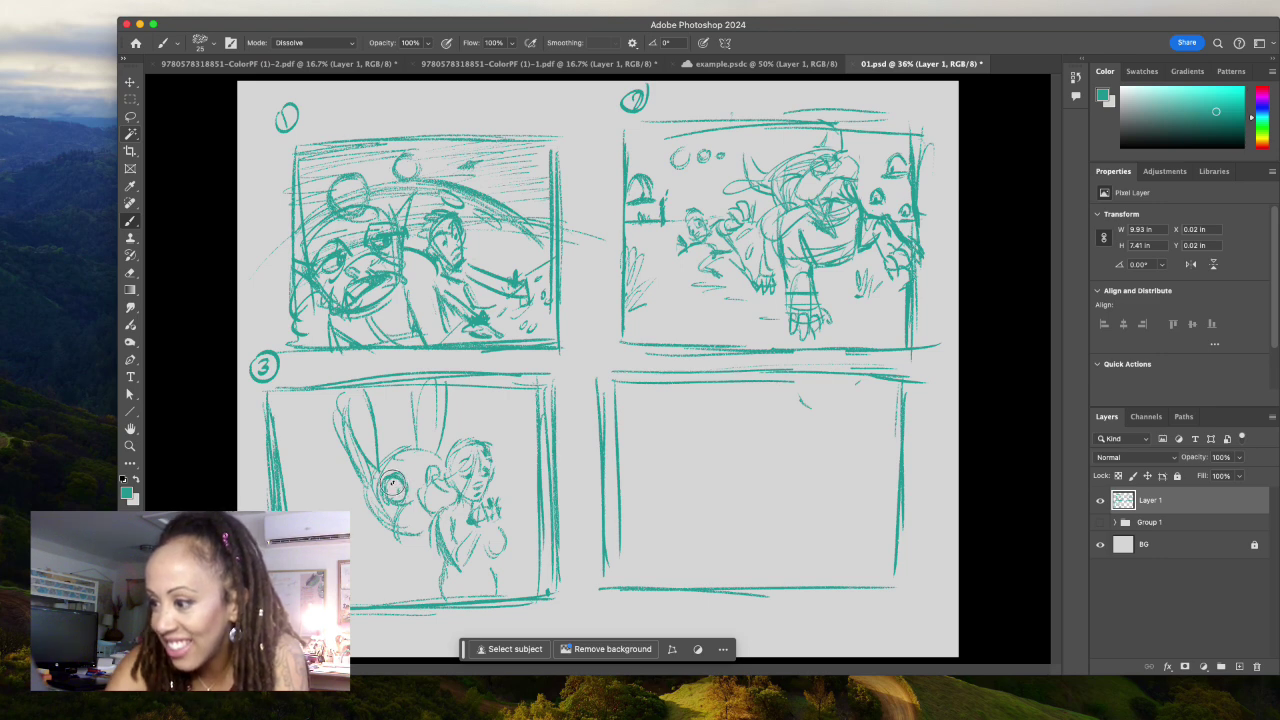
left_click_drag(392, 485, 442, 474)
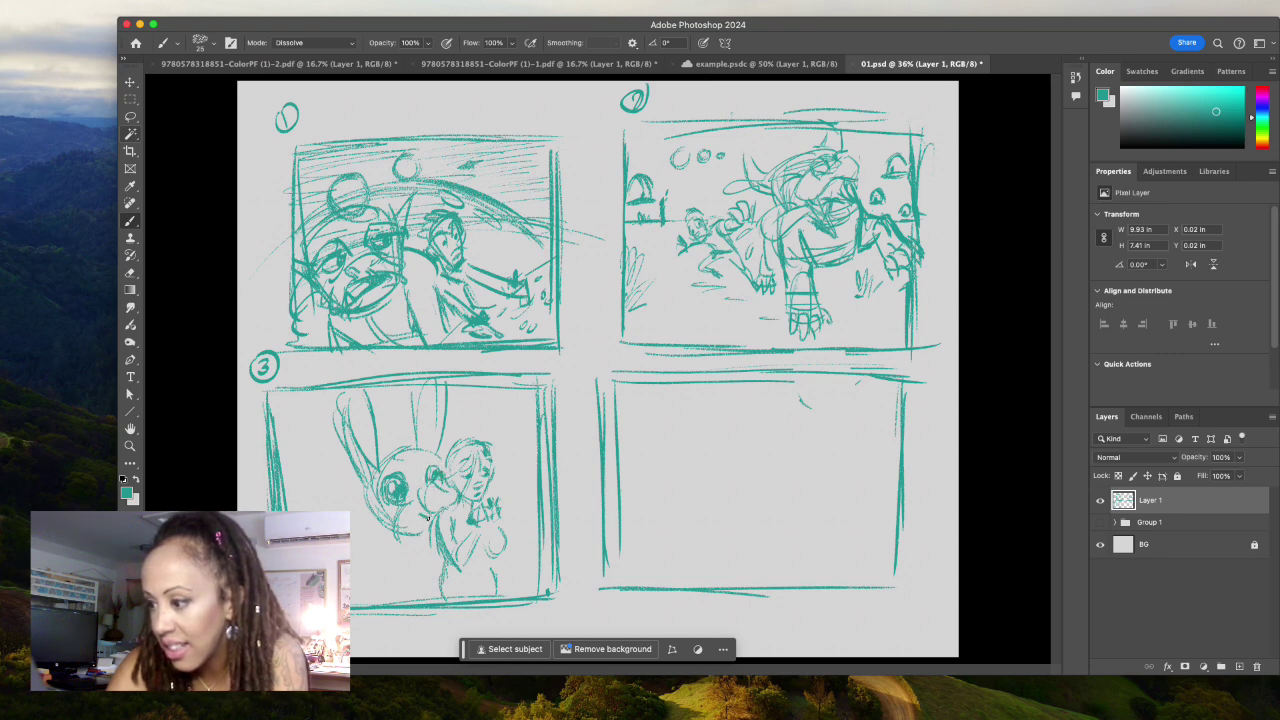
mouse_move(378, 528)
left_mouse_down()
mouse_move(404, 546)
mouse_move(422, 528)
left_mouse_up()
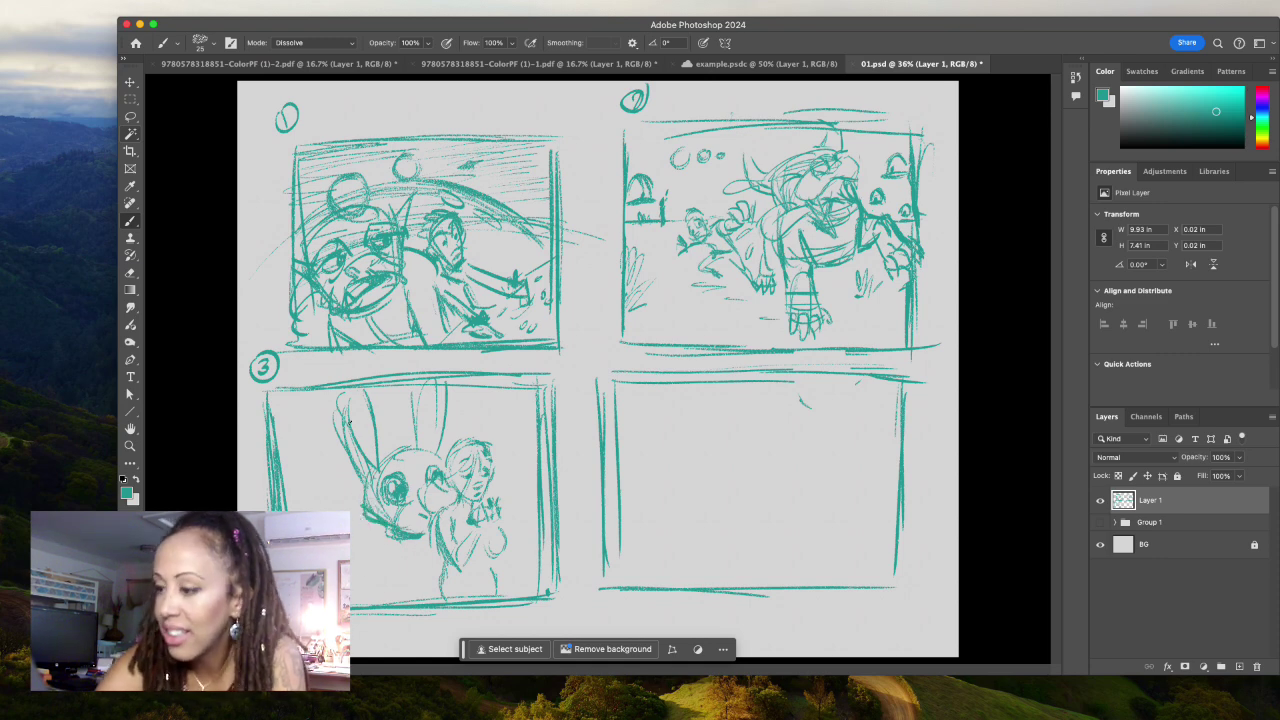
- Strengthen both bunny ears, add a lower-left diagonal, and lasso the bunny's head
mouse_move(345, 400)
left_mouse_down()
mouse_move(372, 480)
mouse_move(380, 440)
left_mouse_up()
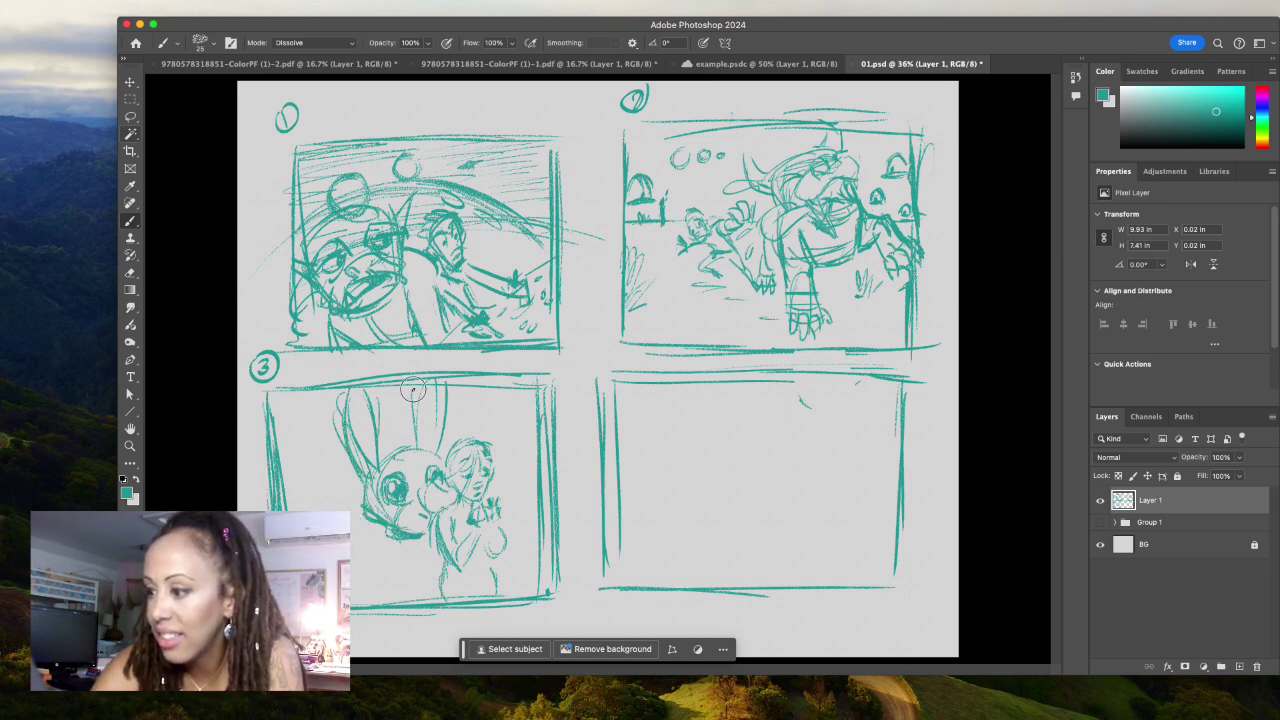
left_click_drag(412, 390, 420, 448)
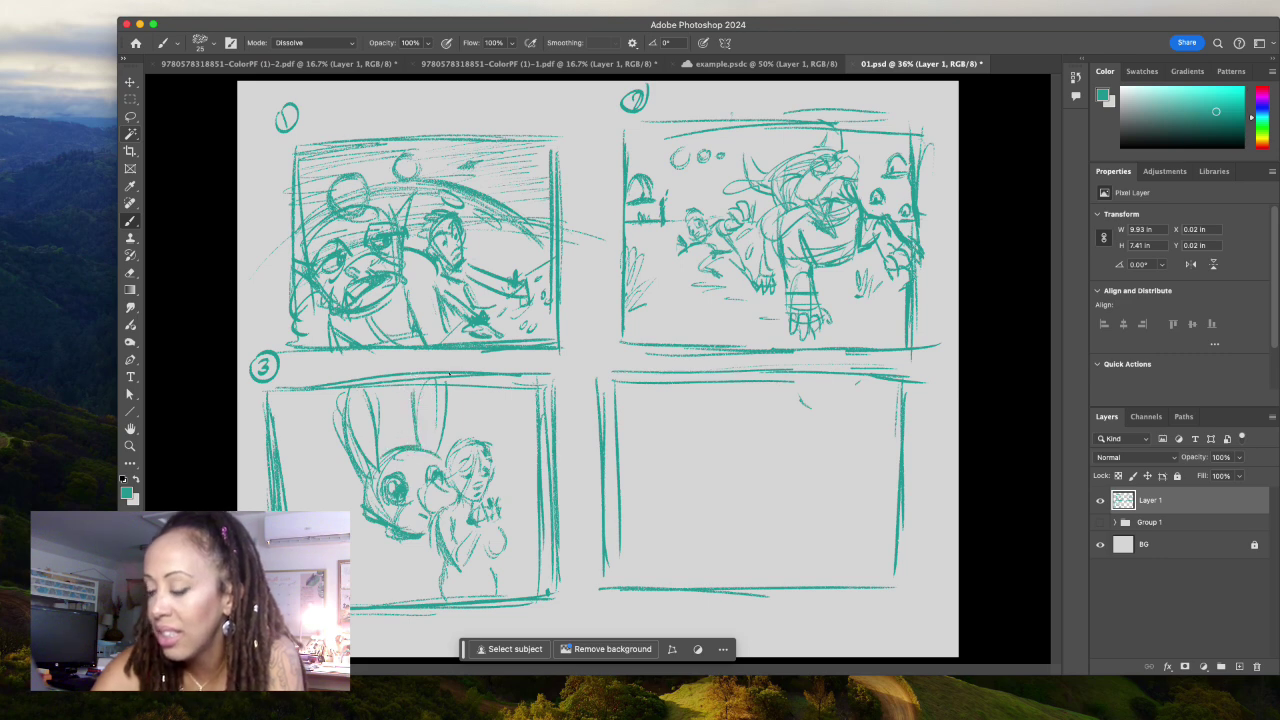
left_click_drag(390, 400, 420, 448)
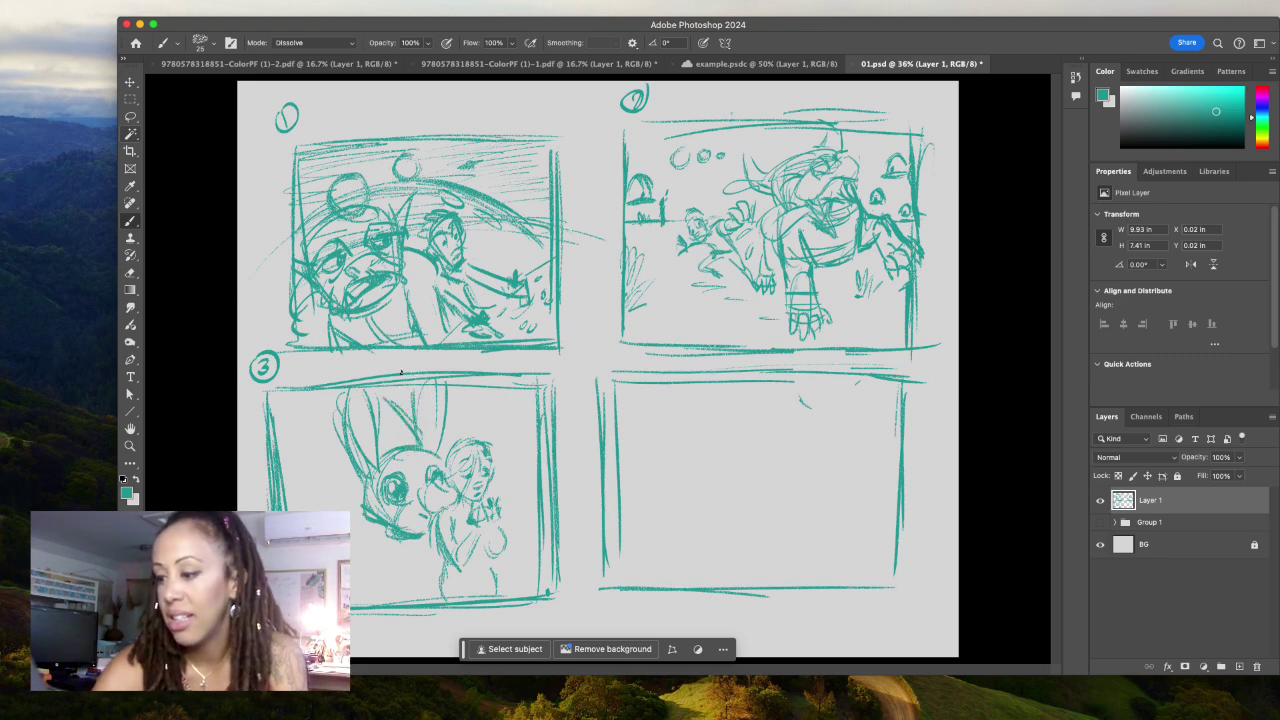
left_click_drag(345, 458, 322, 508)
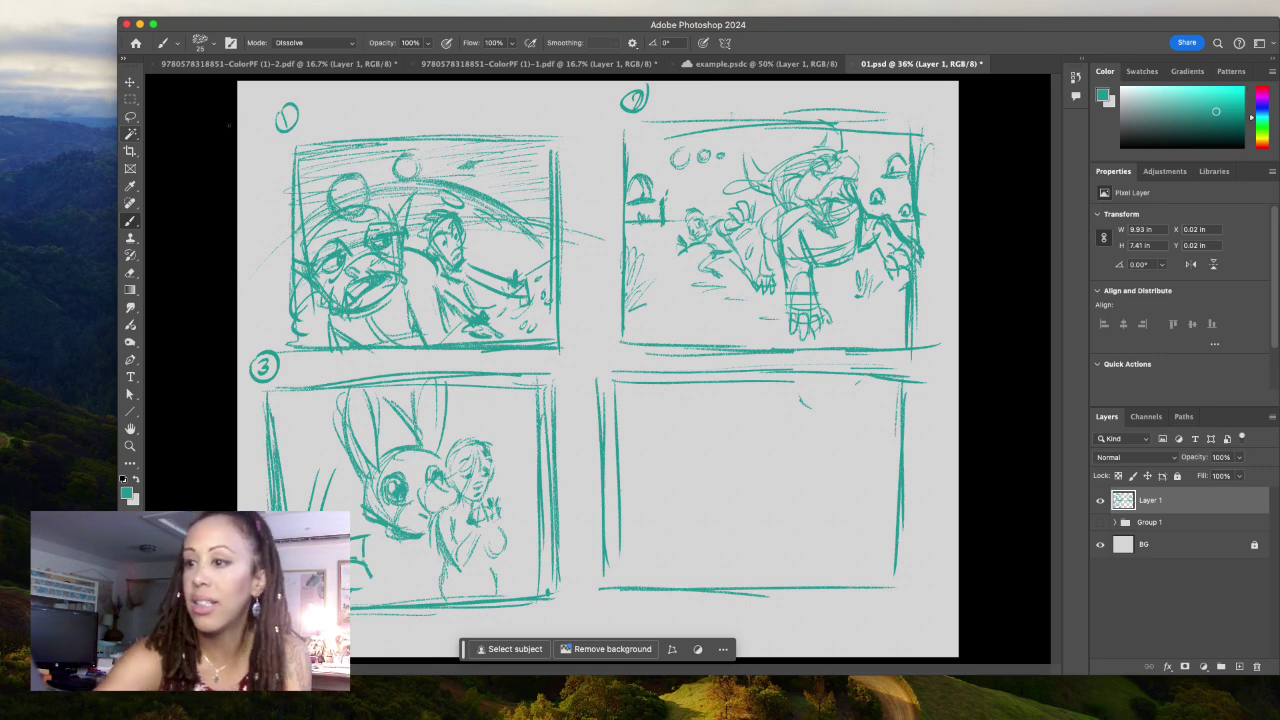
key("l")
mouse_move(428, 560)
left_mouse_down()
mouse_move(442, 482)
mouse_move(283, 505)
mouse_move(437, 535)
left_mouse_up()
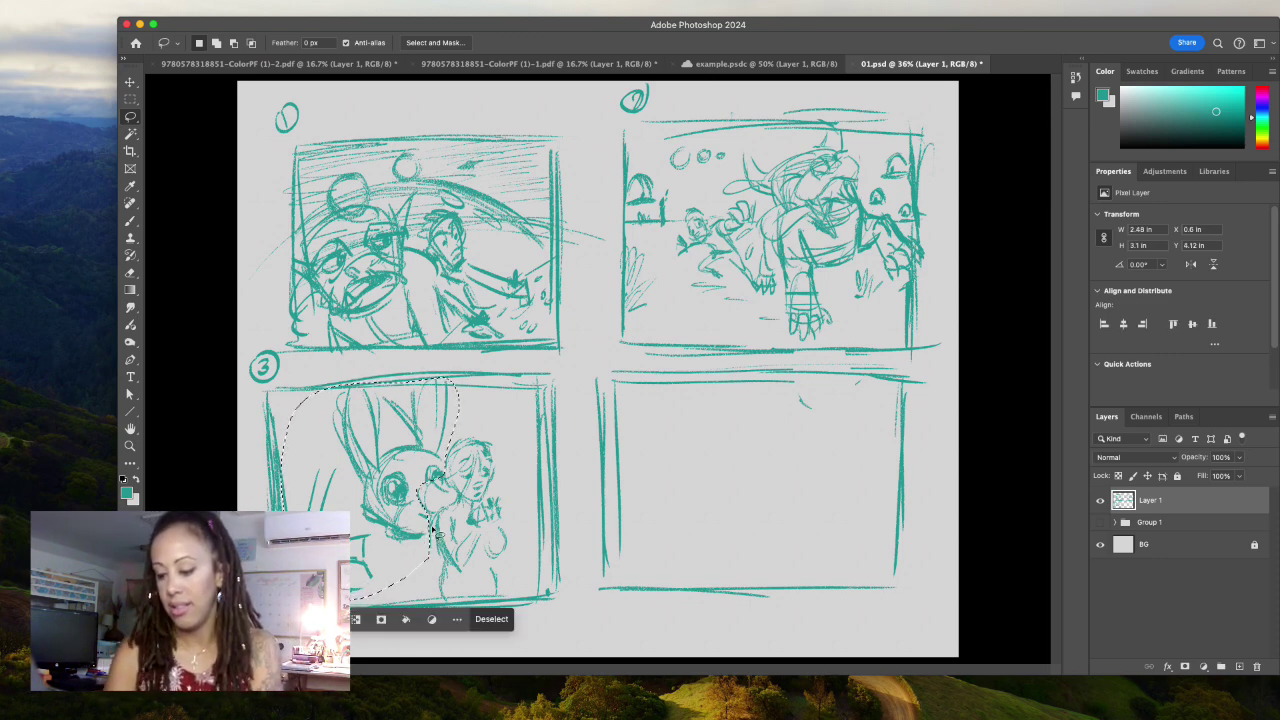
- Scale the bunny to about 87% and move it up, then add top-left strokes
key("super+t")
left_click_drag(455, 380, 430, 405)
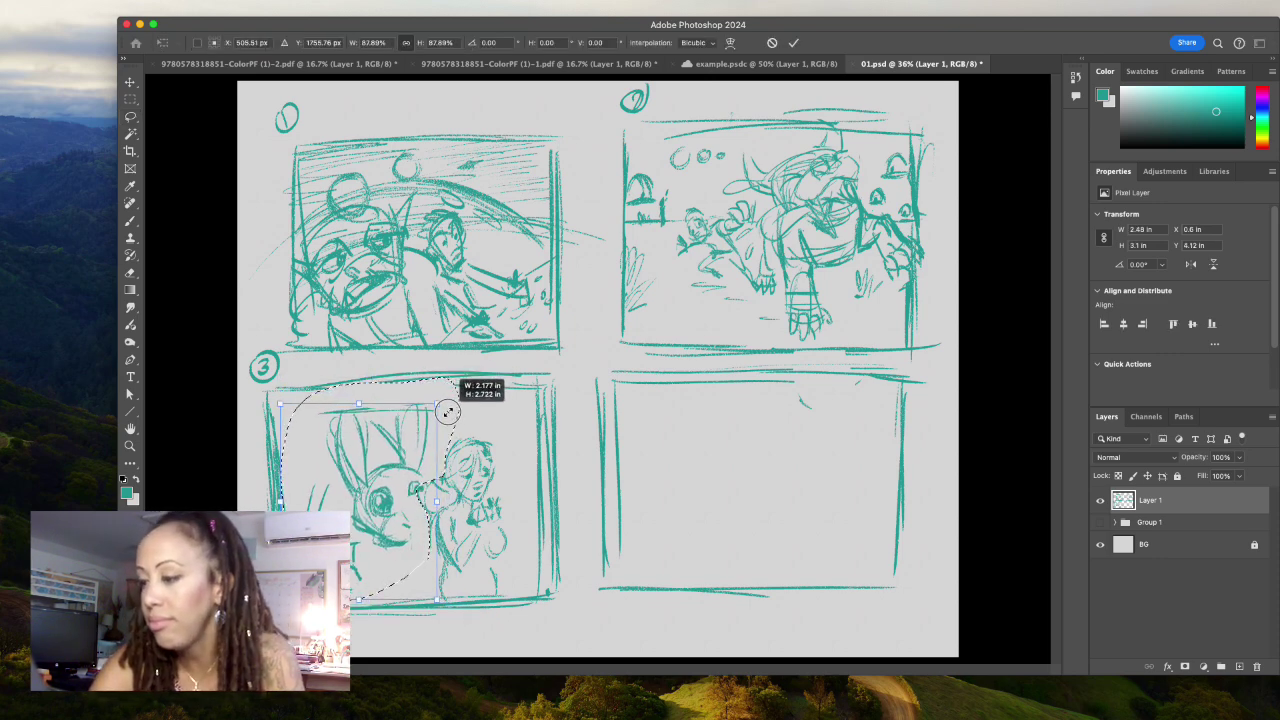
mouse_move(490, 500)
left_mouse_down()
mouse_move(476, 516)
mouse_move(480, 505)
left_mouse_up()
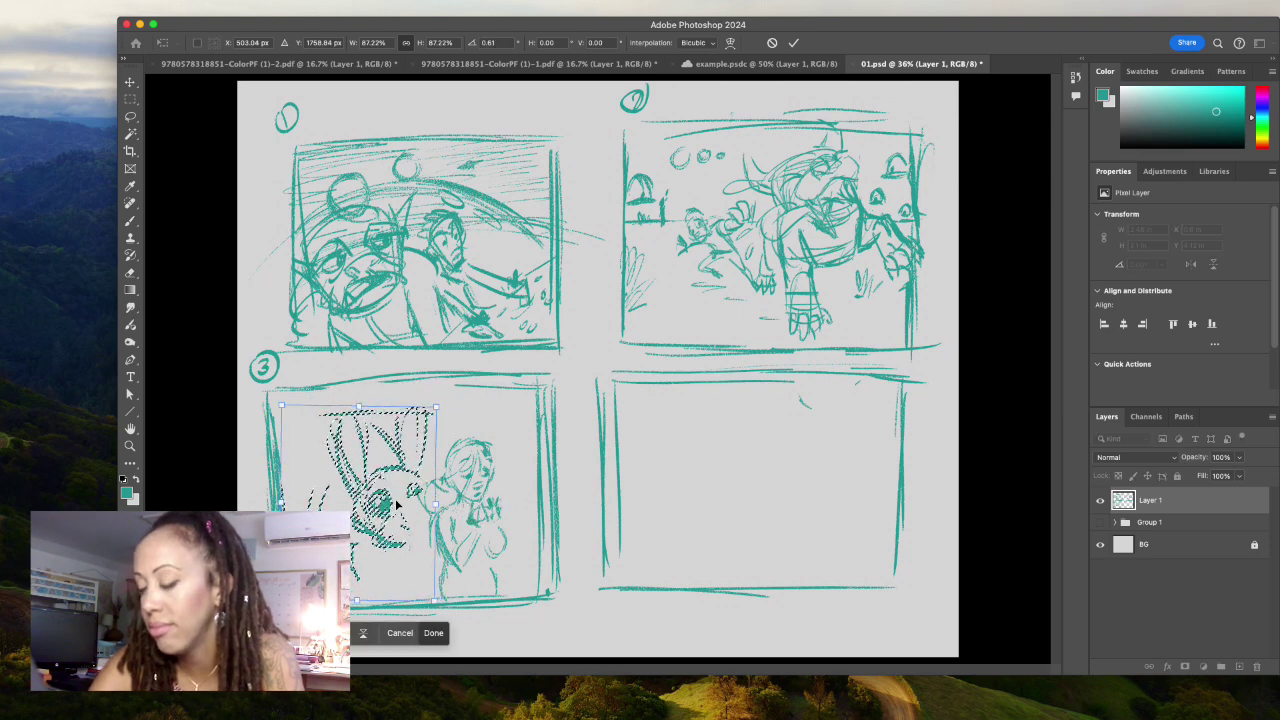
left_click_drag(395, 505, 390, 470)
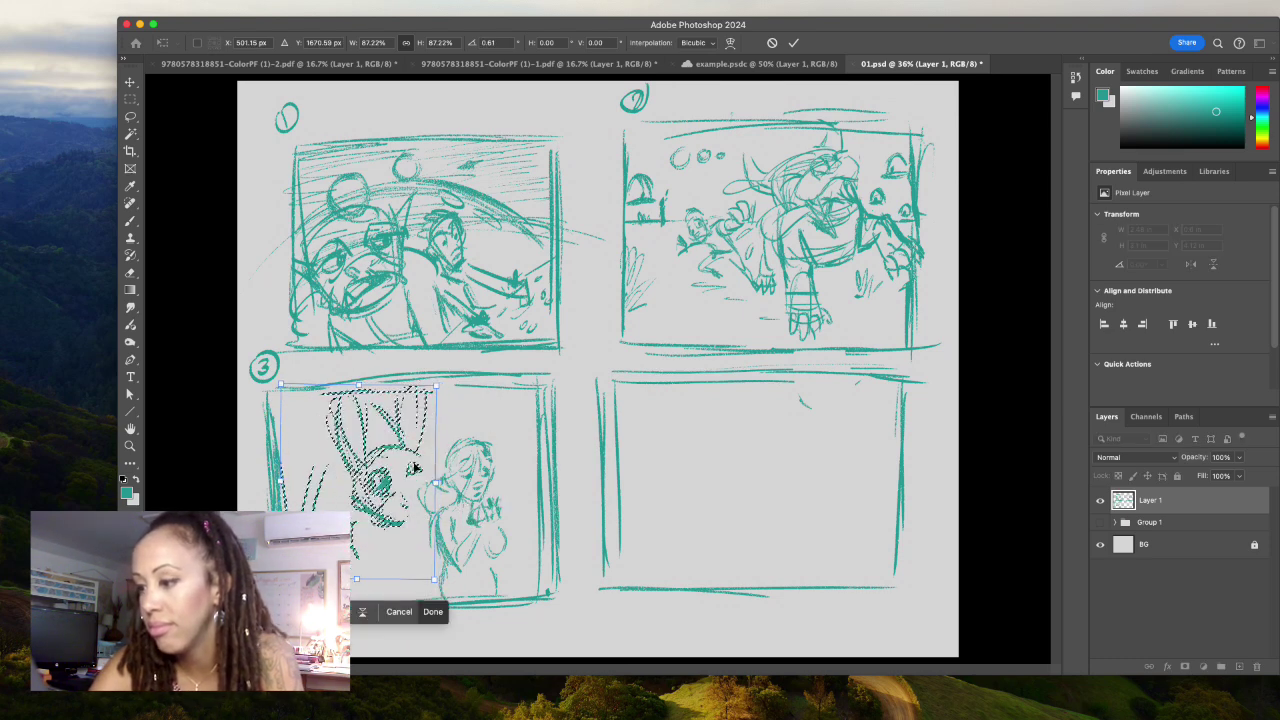
left_click(130, 219)
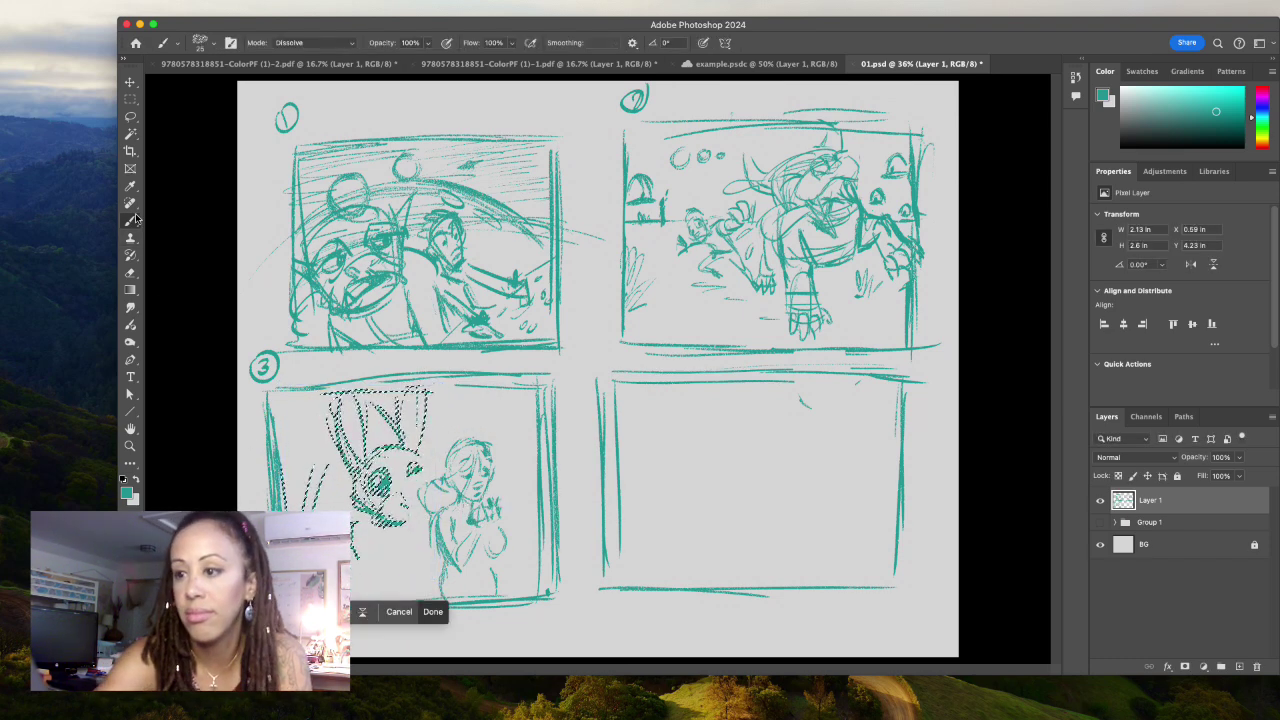
key("ctrl+d")
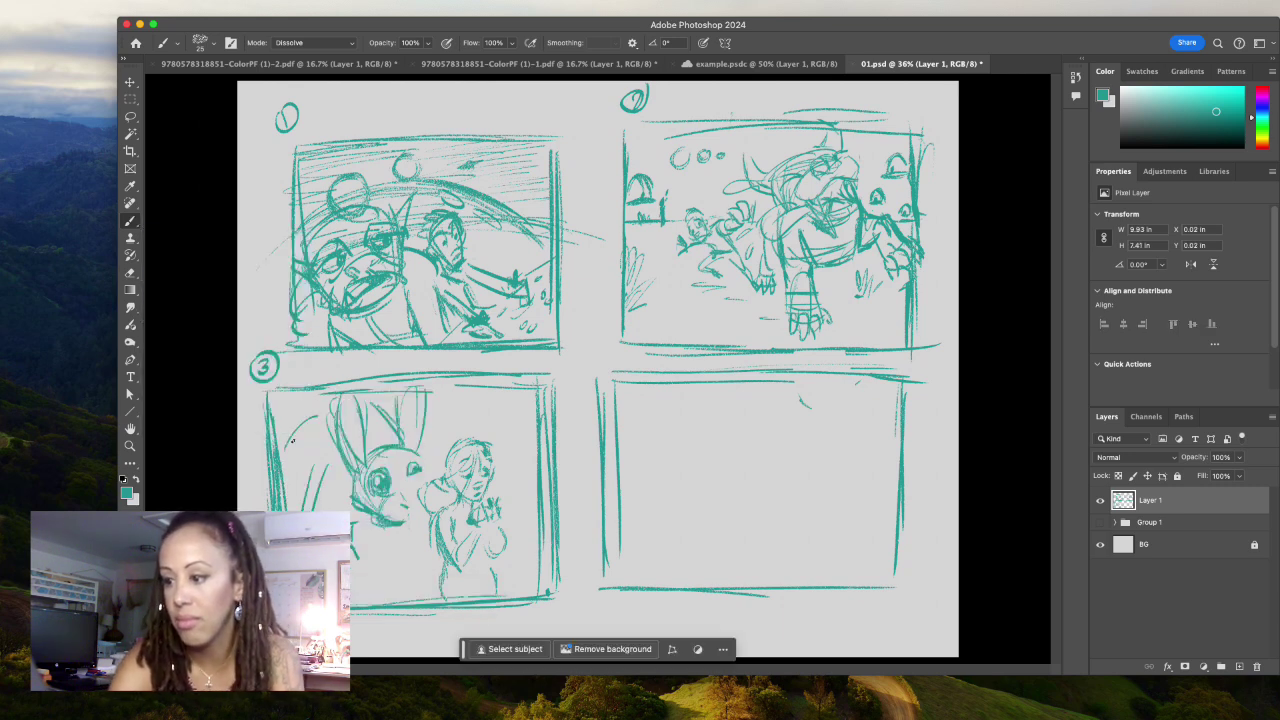
mouse_move(316, 410)
left_mouse_down()
mouse_move(270, 455)
mouse_move(316, 412)
left_mouse_up()
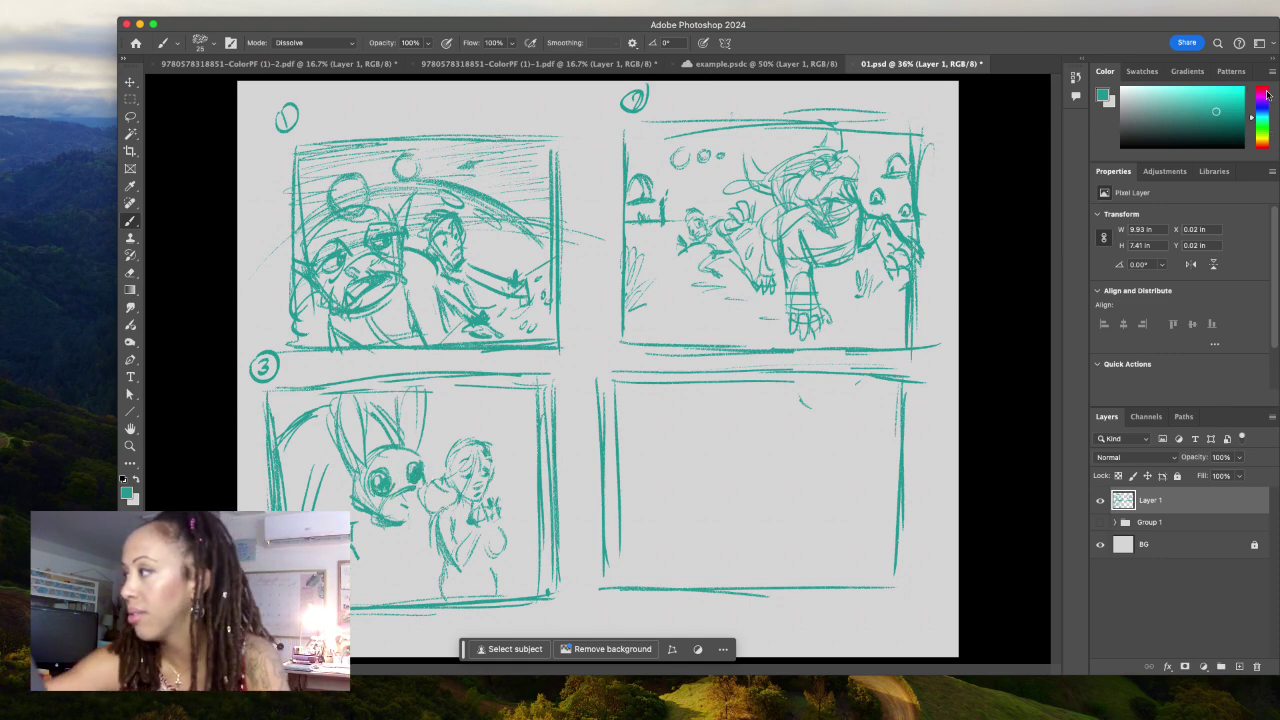
- Paint the bunny's eyes with red, then swap the colour back to teal
left_click(1265, 95)
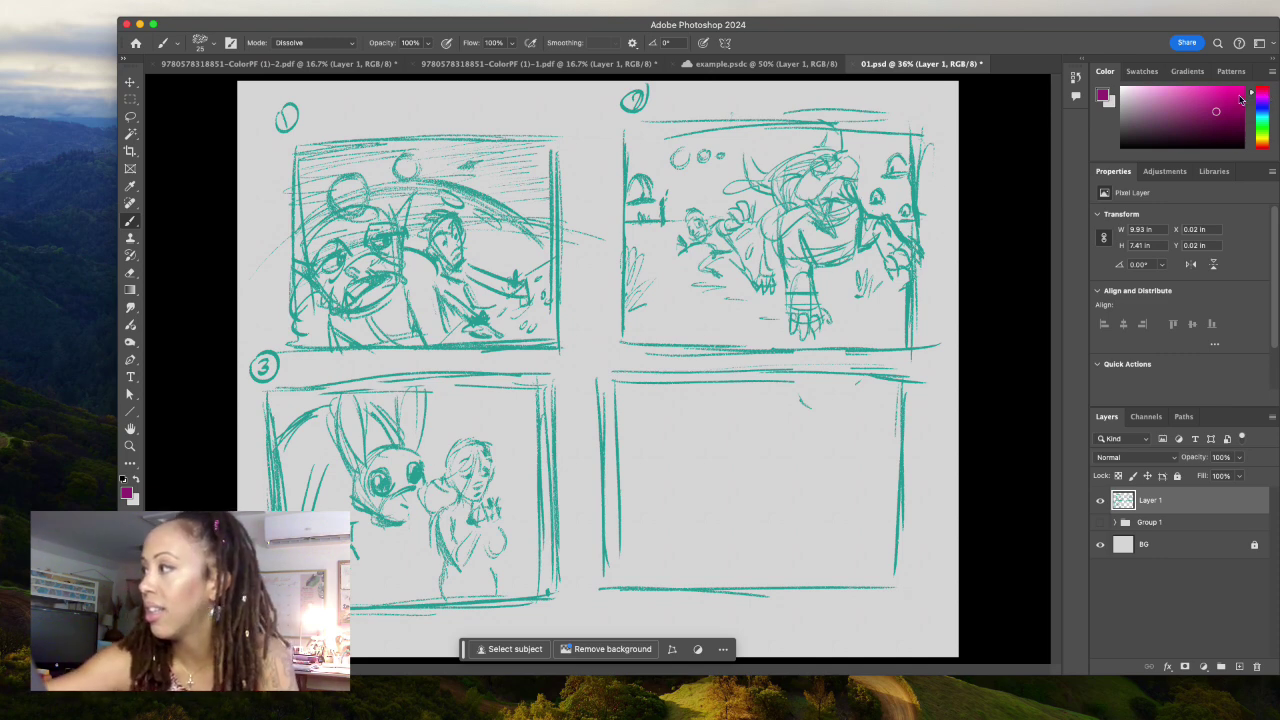
left_click(1237, 96)
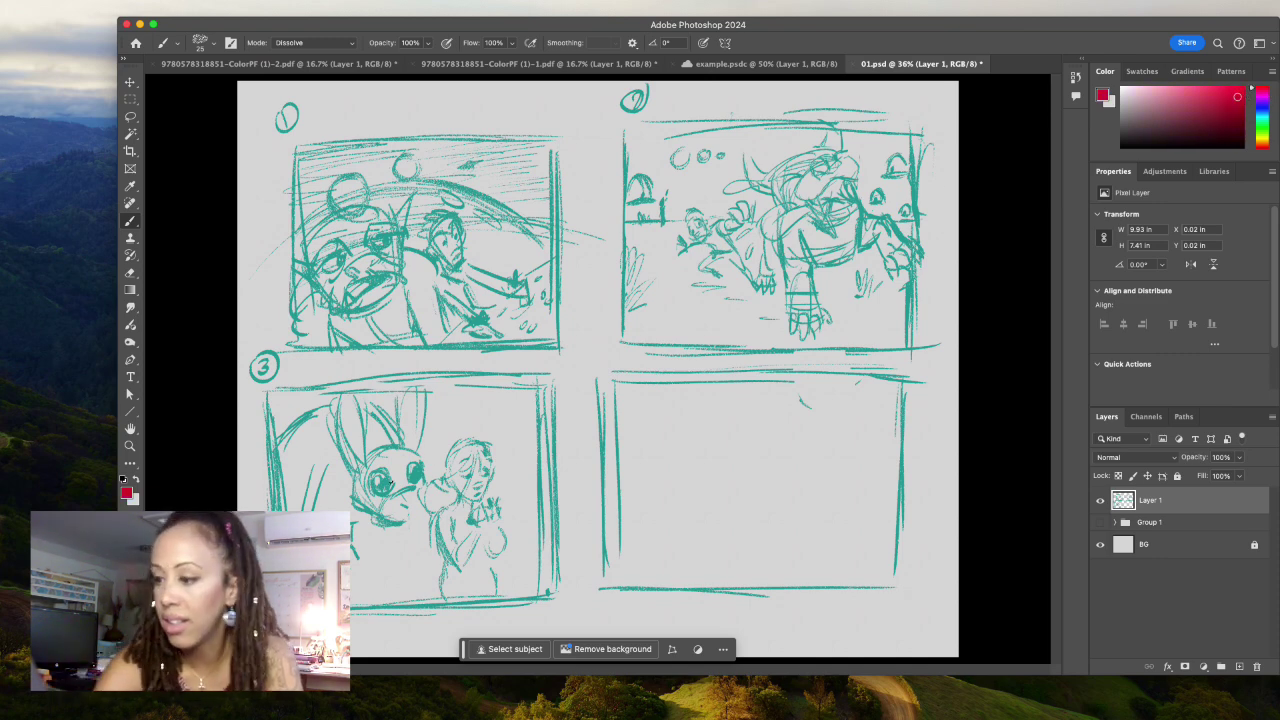
mouse_move(383, 476)
left_mouse_down()
mouse_move(372, 490)
mouse_move(378, 478)
mouse_move(422, 484)
left_mouse_up()
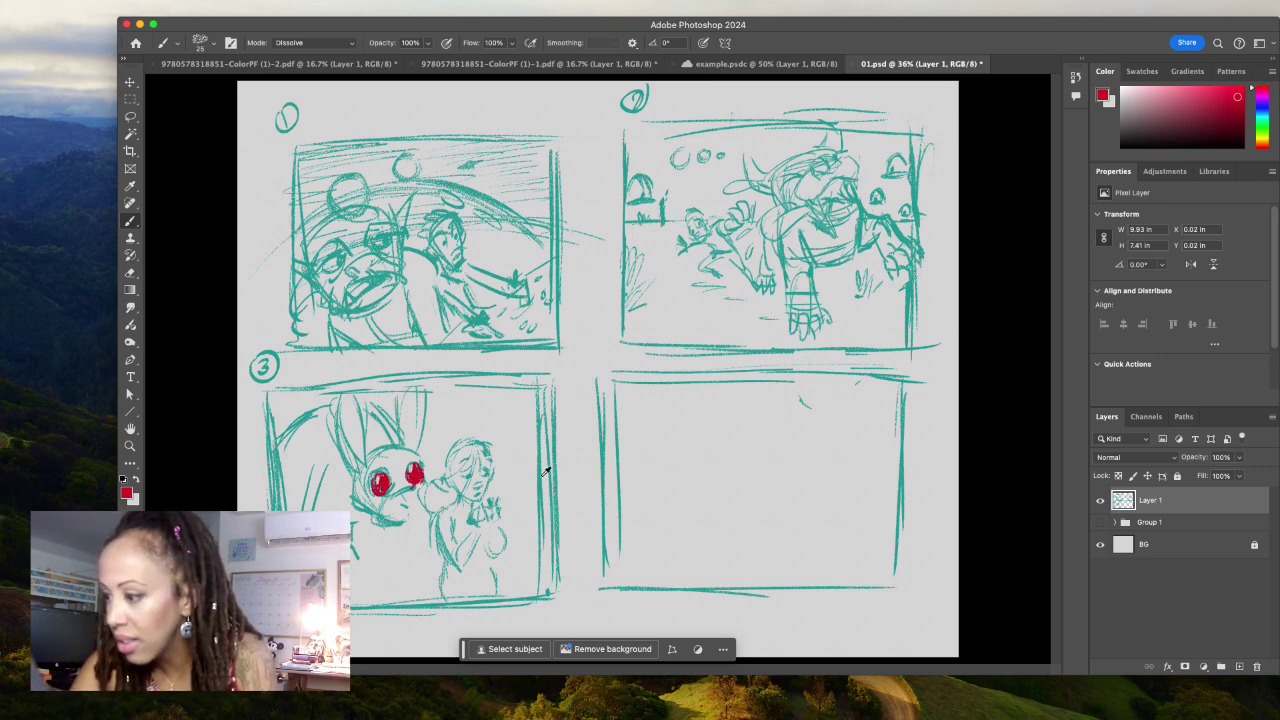
key("x")
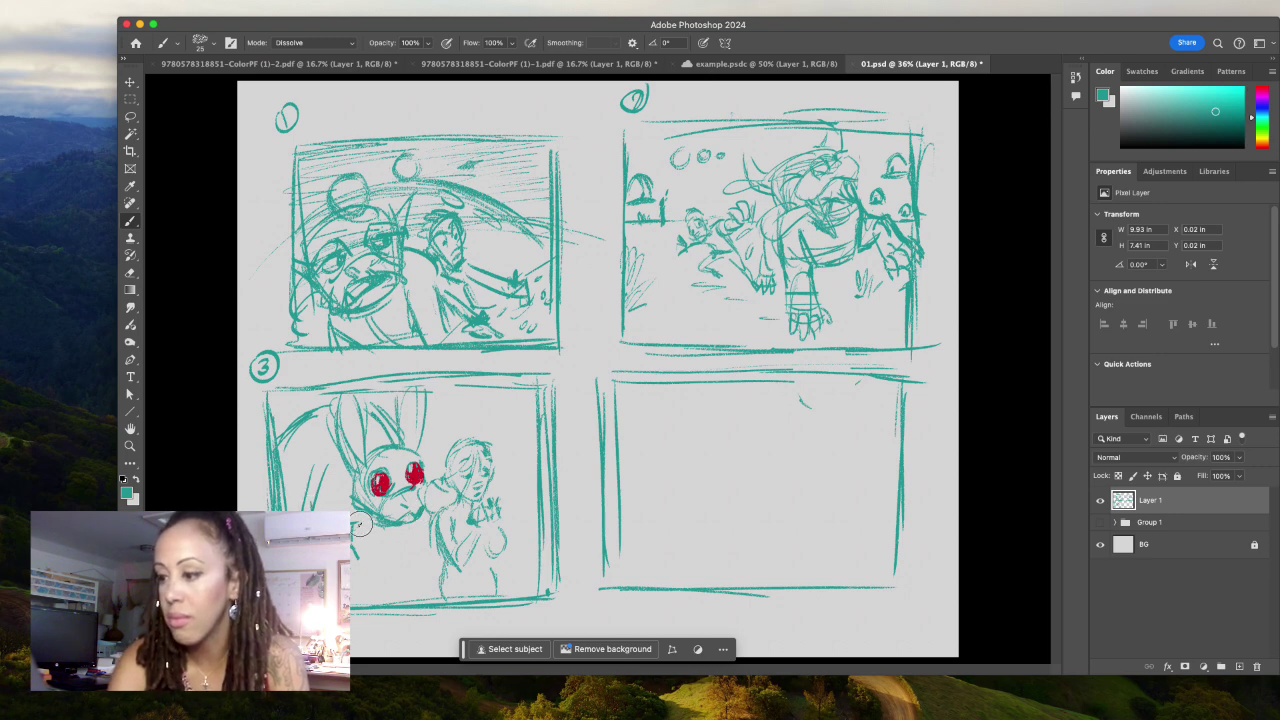
- Add strokes by the bunny's left ear and frame edge, deleting unwanted marks
left_click_drag(400, 450, 372, 432)
mouse_move(320, 464)
left_mouse_down()
mouse_move(310, 503)
mouse_move(435, 555)
mouse_move(425, 538)
mouse_move(385, 550)
left_mouse_up()
key("l")
key("Delete")
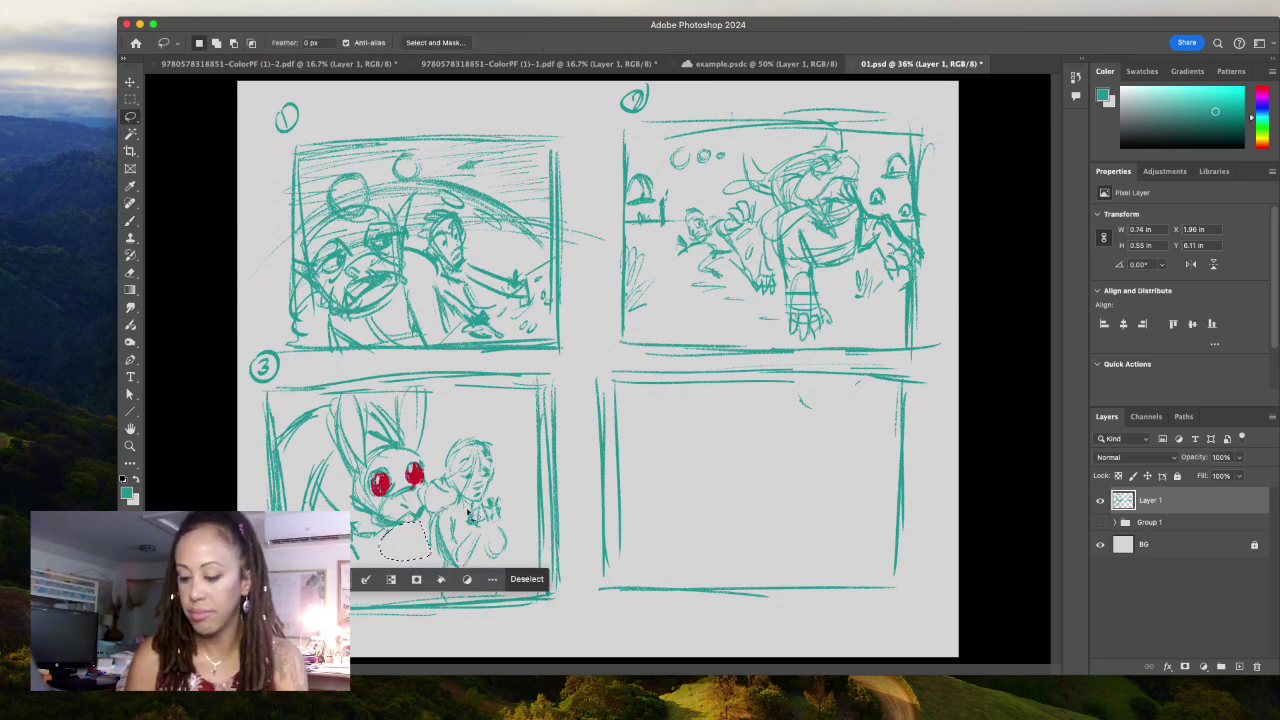
key("super+d")
key("b")
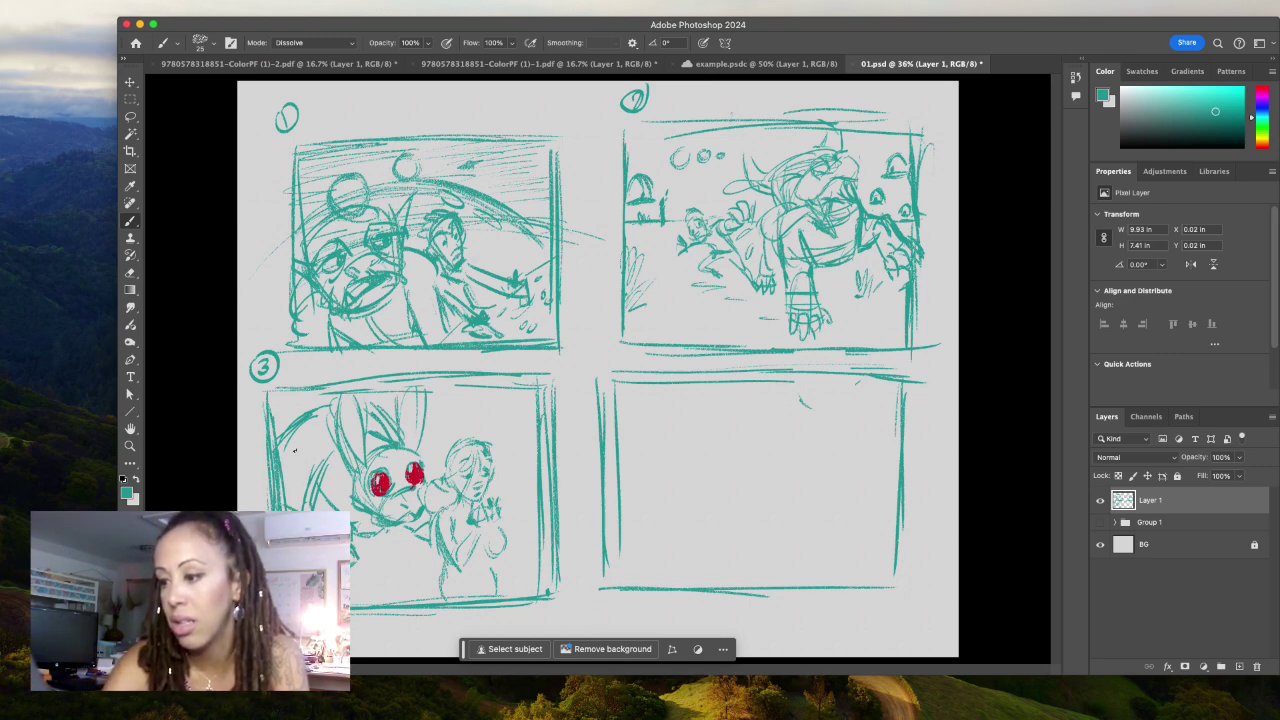
- Draw a left-edge stroke, a loop near the girl's hand and strokes at the frame bottom
left_click_drag(298, 440, 286, 510)
key("l")
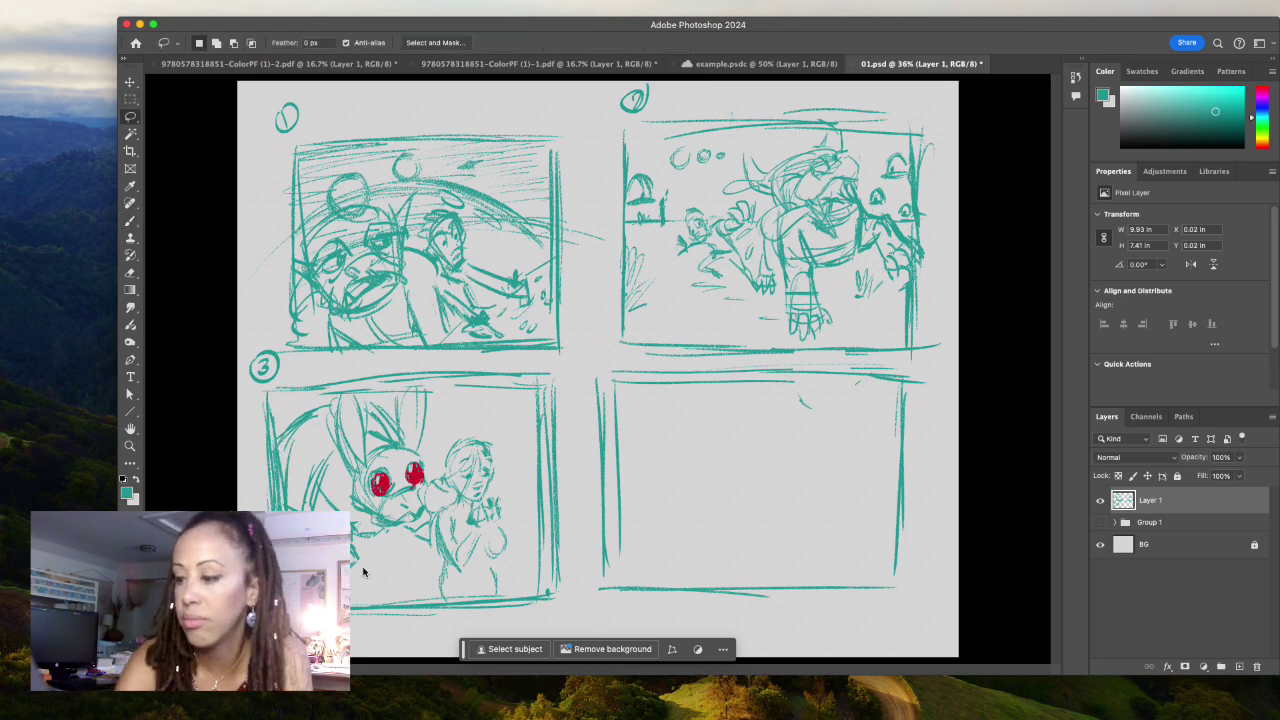
left_click_drag(372, 568, 355, 560)
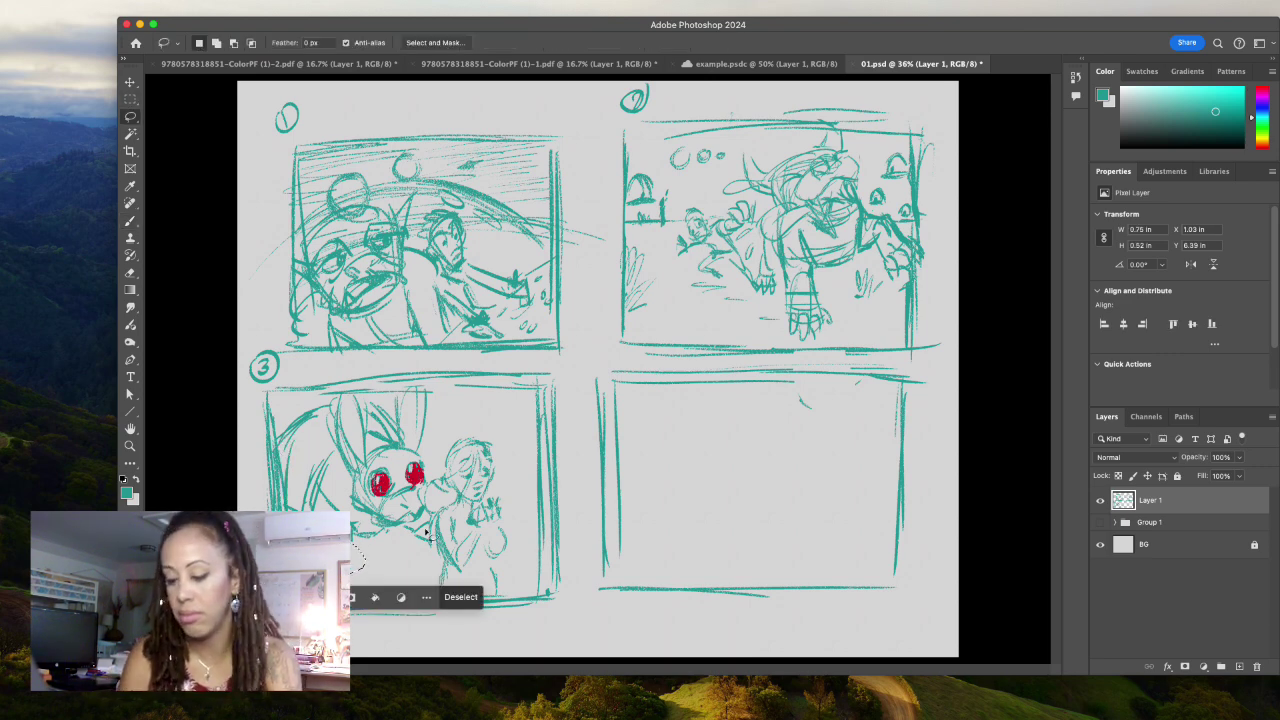
key("super+d")
left_click(131, 204)
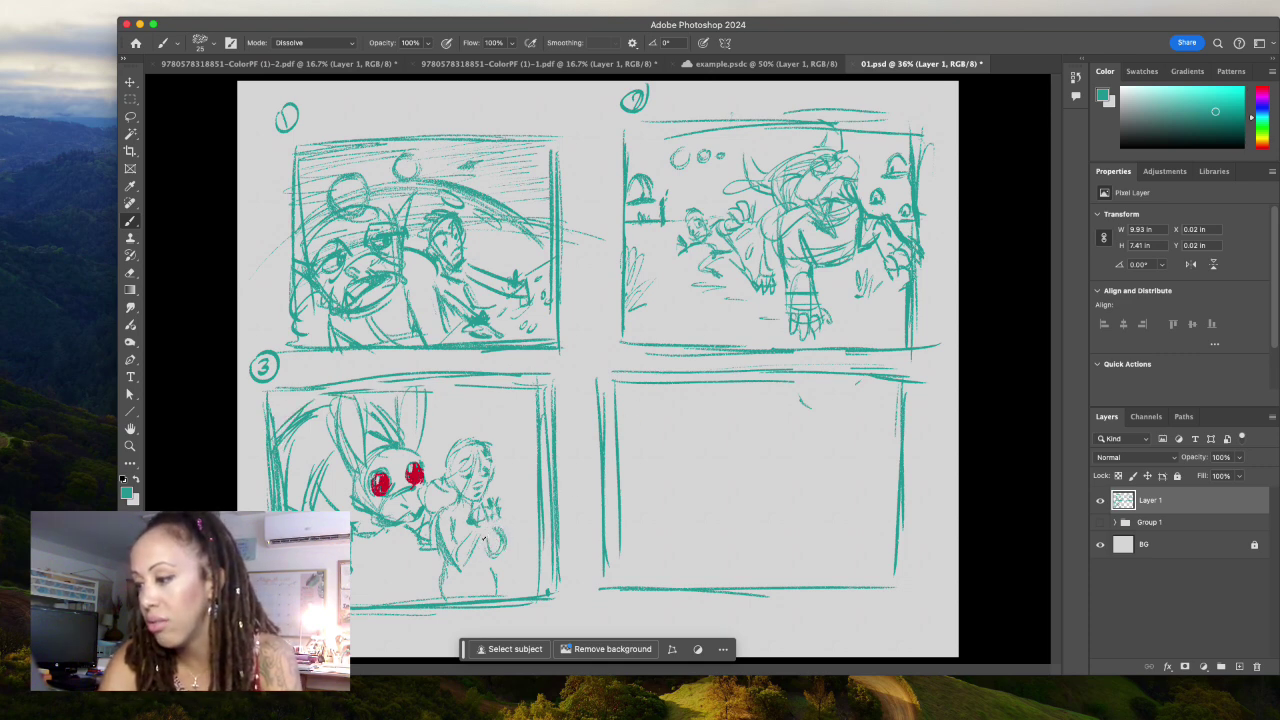
mouse_move(490, 535)
left_mouse_down()
mouse_move(500, 548)
mouse_move(478, 522)
left_mouse_up()
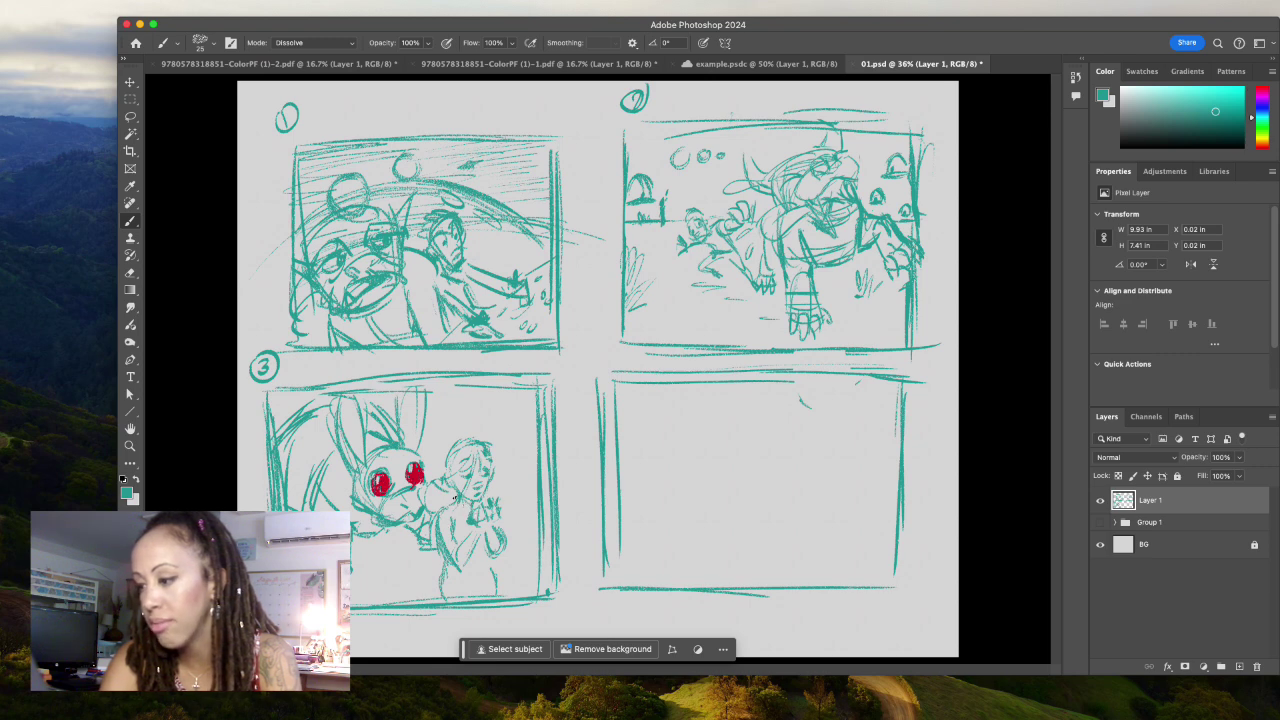
left_click_drag(450, 505, 432, 522)
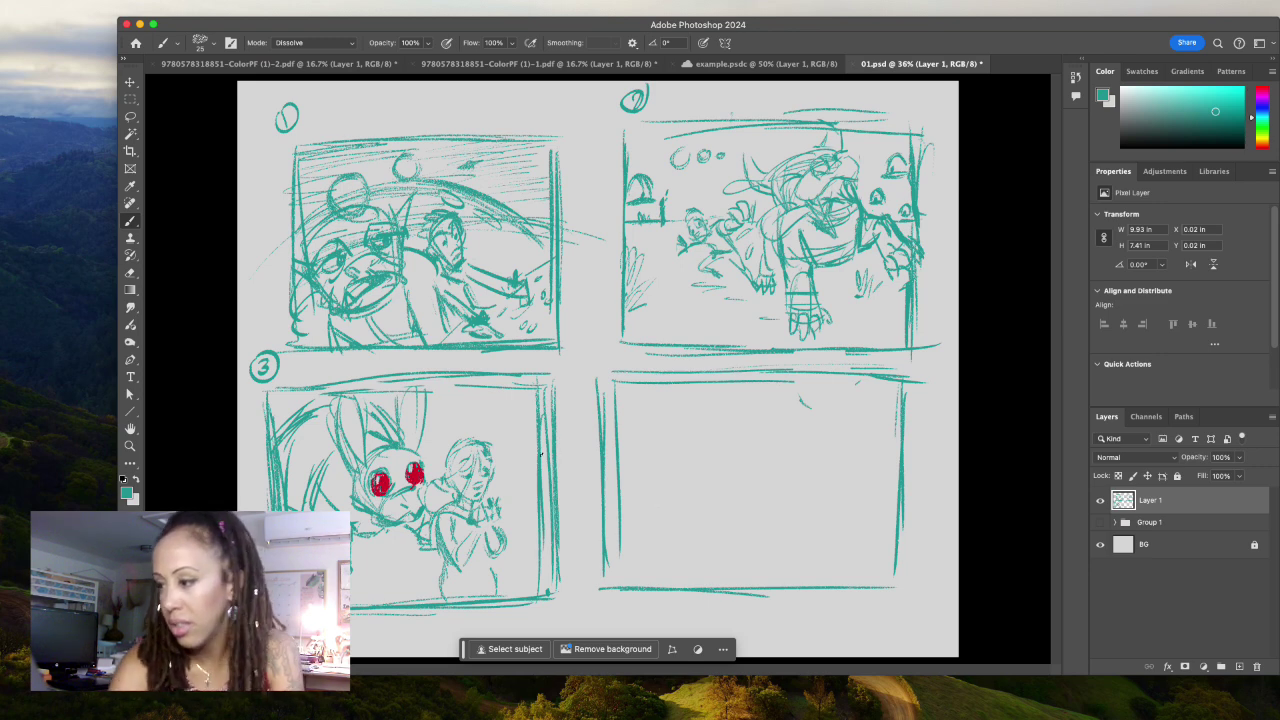
mouse_move(527, 456)
left_mouse_down()
mouse_move(505, 452)
mouse_move(530, 450)
left_mouse_up()
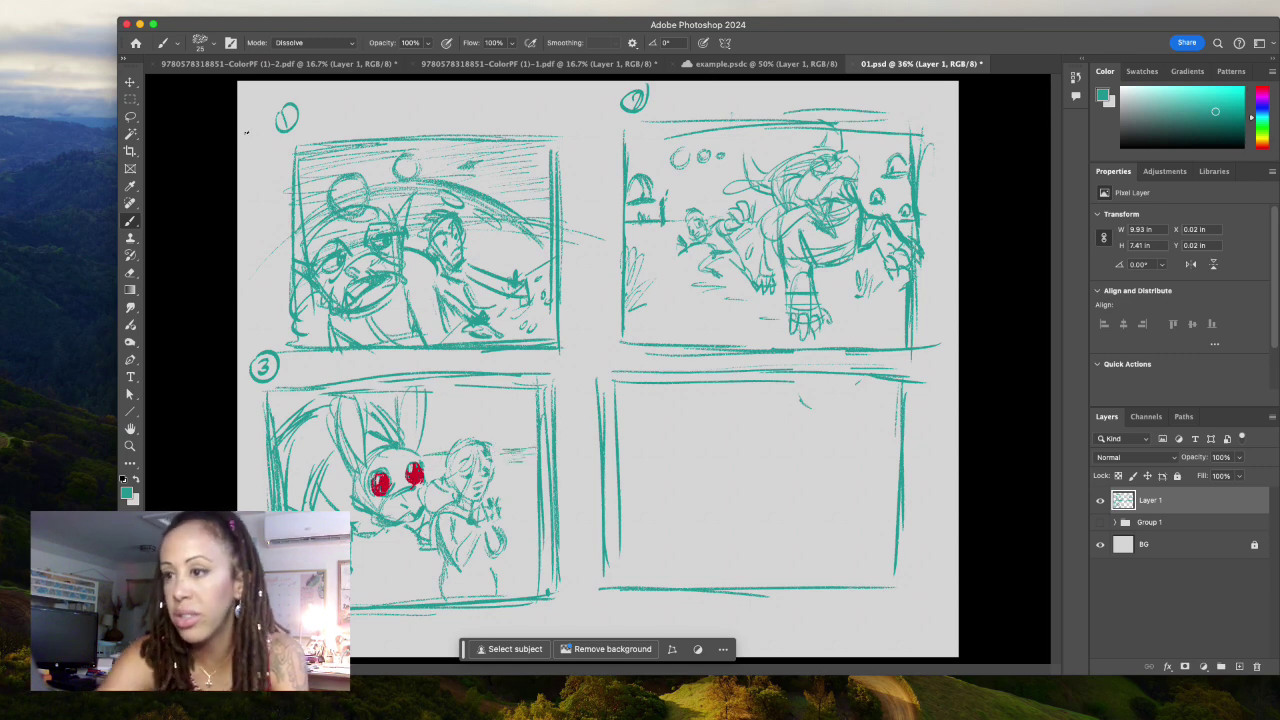
- Lasso the third frame, rotate it about 2°, and deselect
key("l")
mouse_move(568, 383)
left_mouse_down()
mouse_move(574, 410)
mouse_move(574, 395)
left_mouse_up()
key("super+t")
left_click_drag(584, 337, 610, 340)
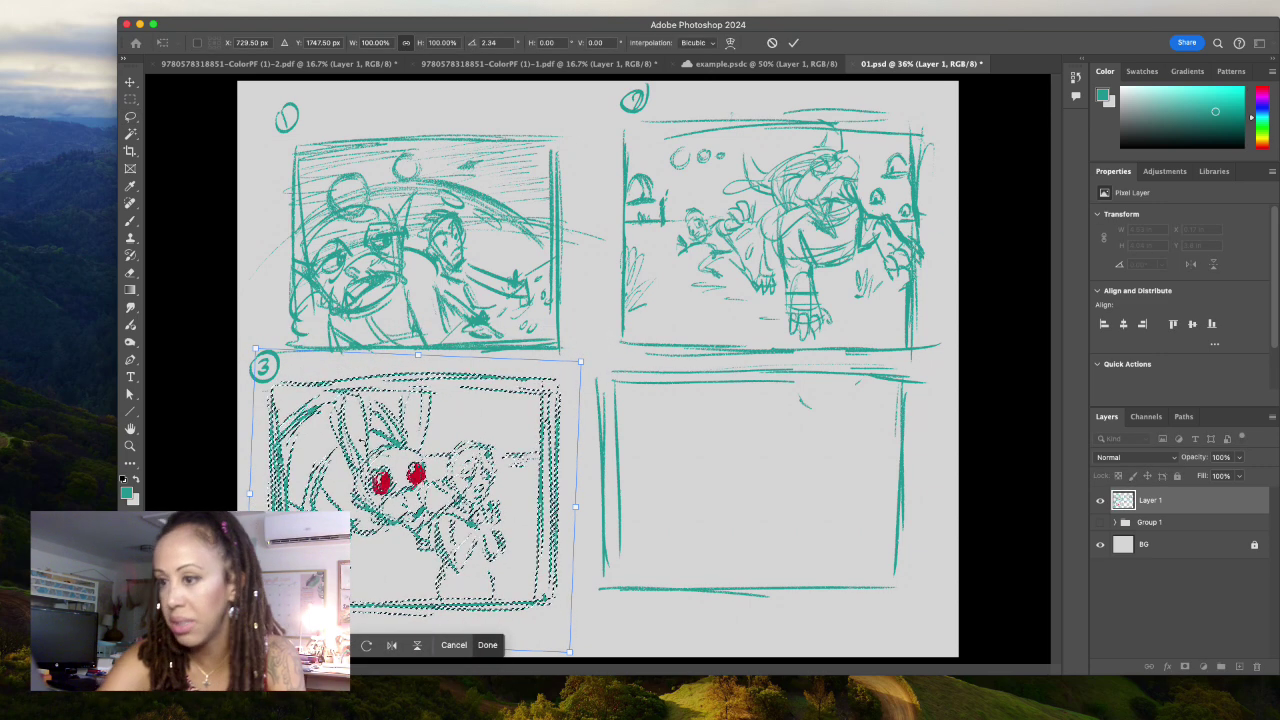
key("Return")
left_click(130, 221)
key("super+d")
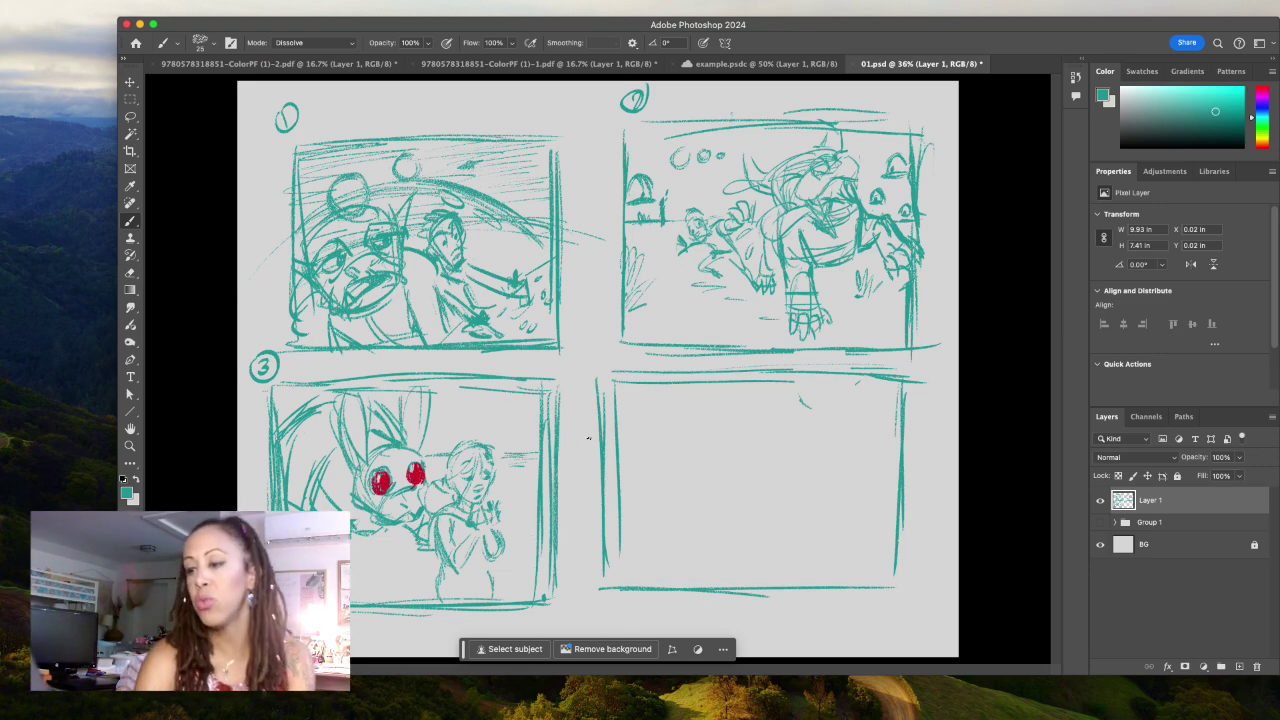
- Clear the lasso selection and retrace thumbnail 3's bottom border with teal brush strokes
left_click(130, 117)
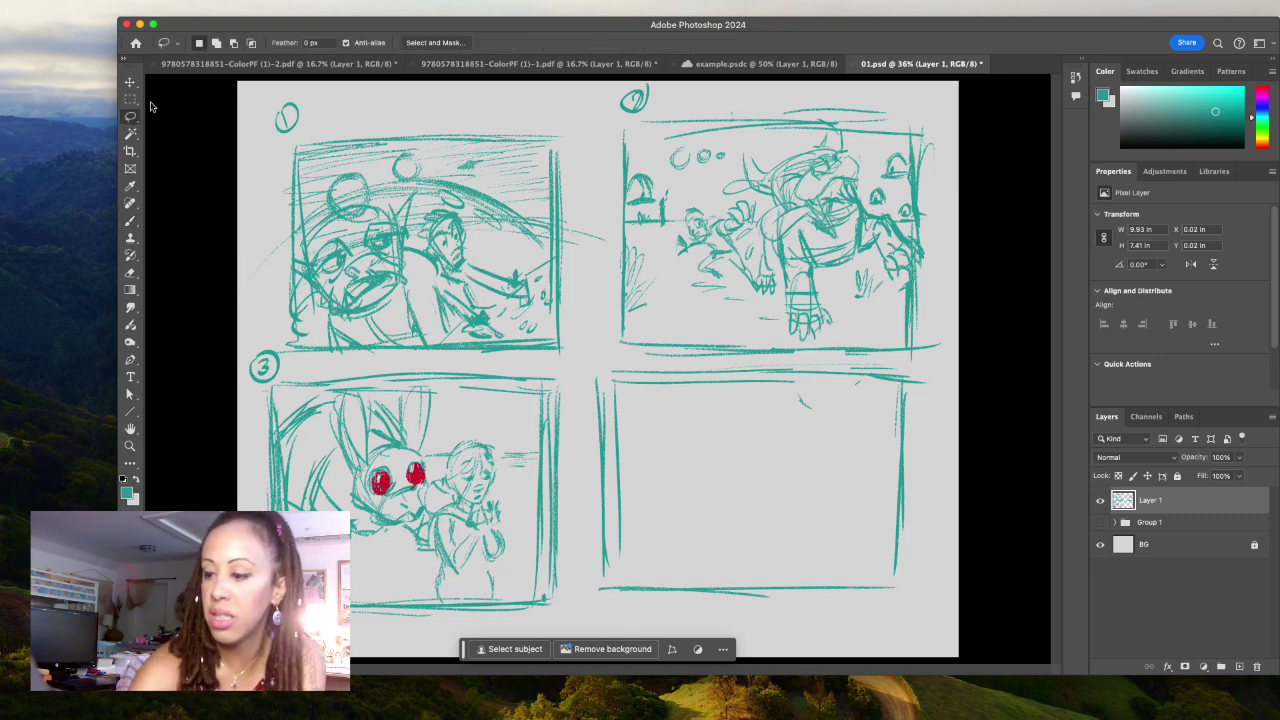
left_click_drag(272, 498, 300, 540)
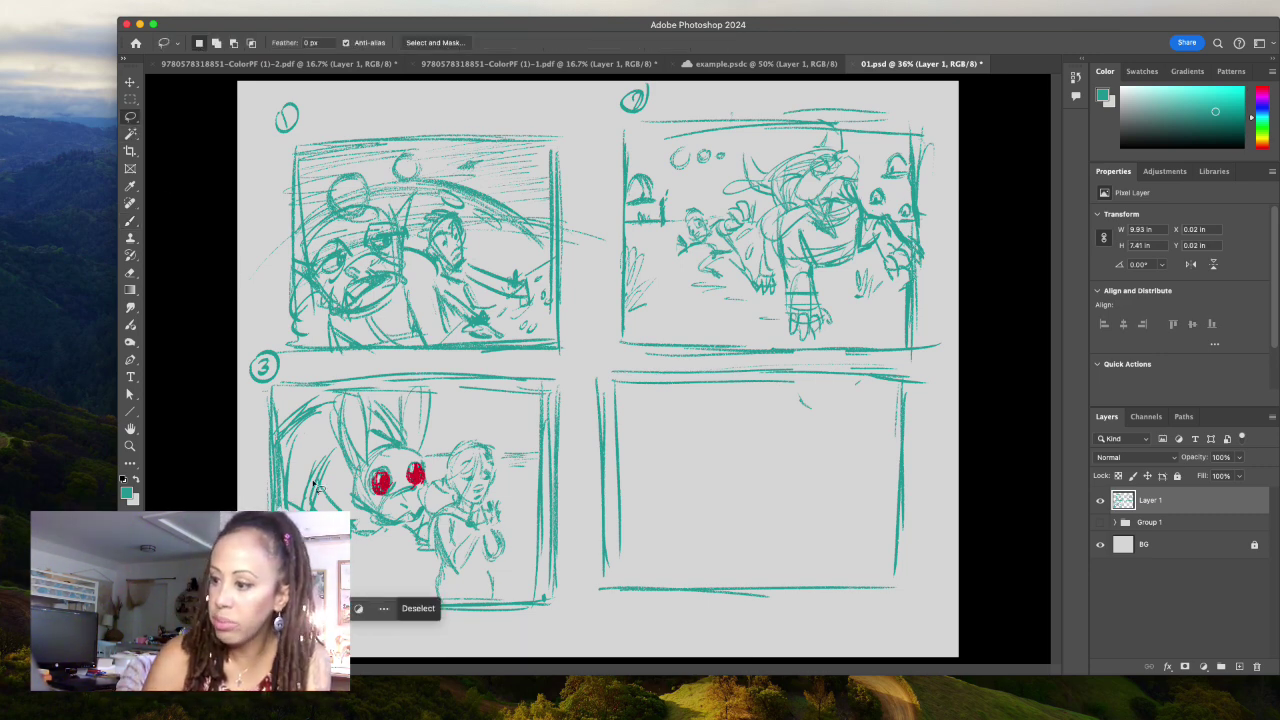
key("super+d")
left_click(131, 225)
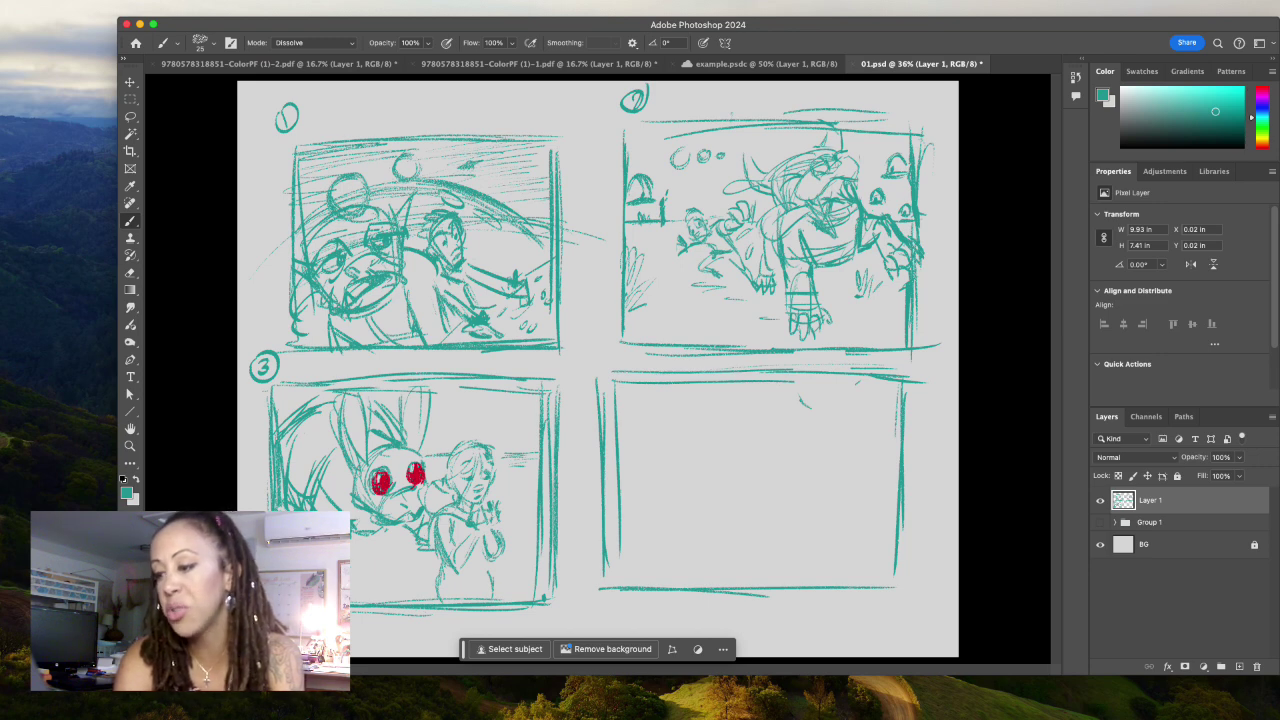
left_click_drag(380, 562, 395, 558)
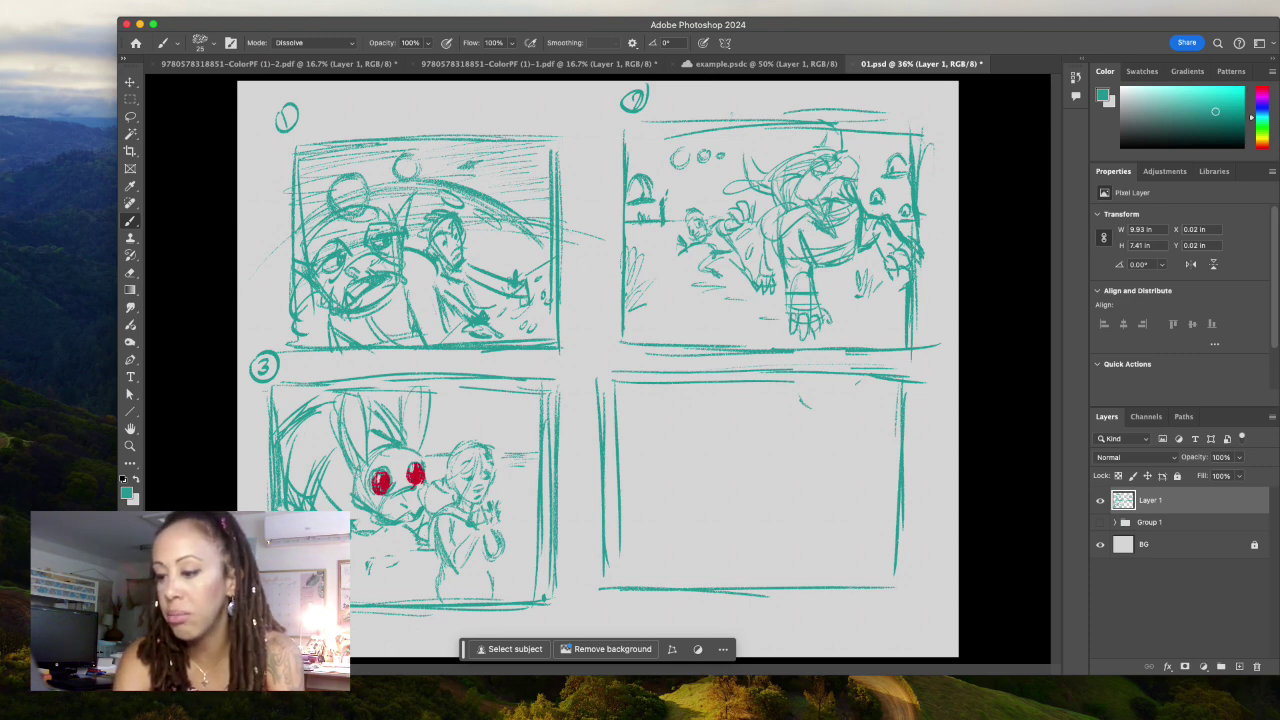
left_click_drag(350, 609, 522, 601)
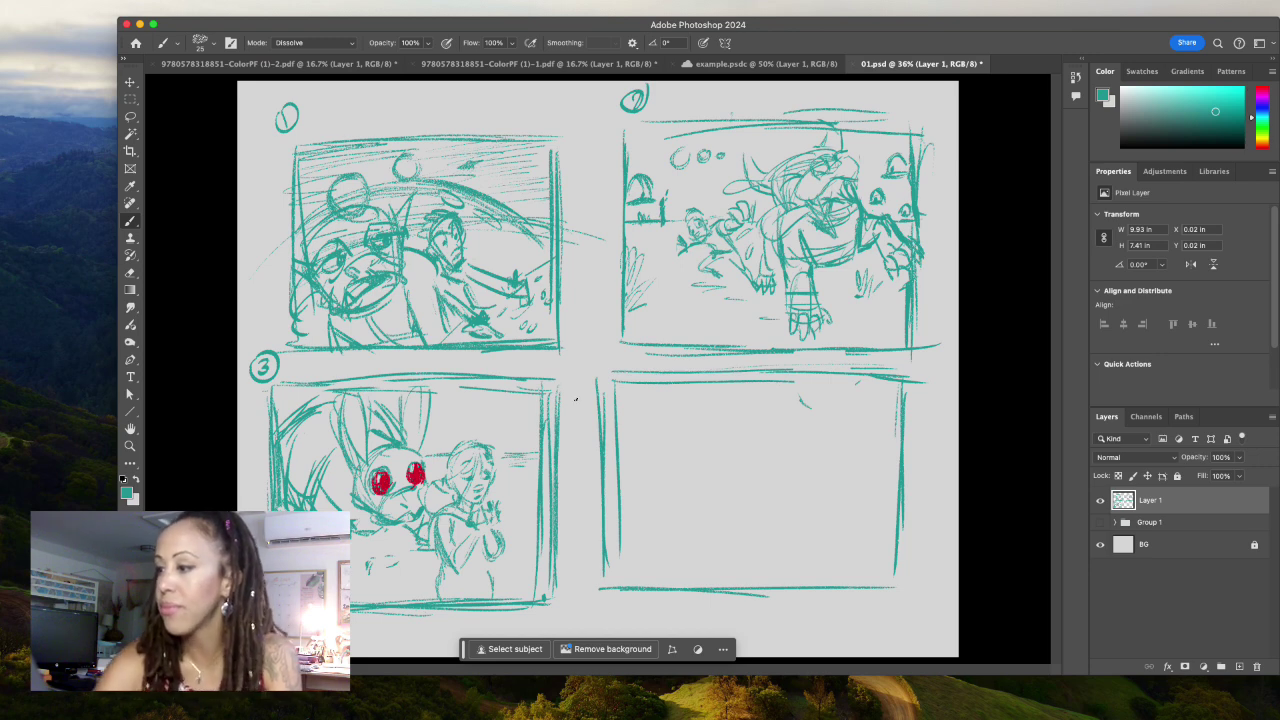
- Draw a new right border on thumbnail 3, deleting the old border strokes
left_click_drag(565, 378, 558, 590)
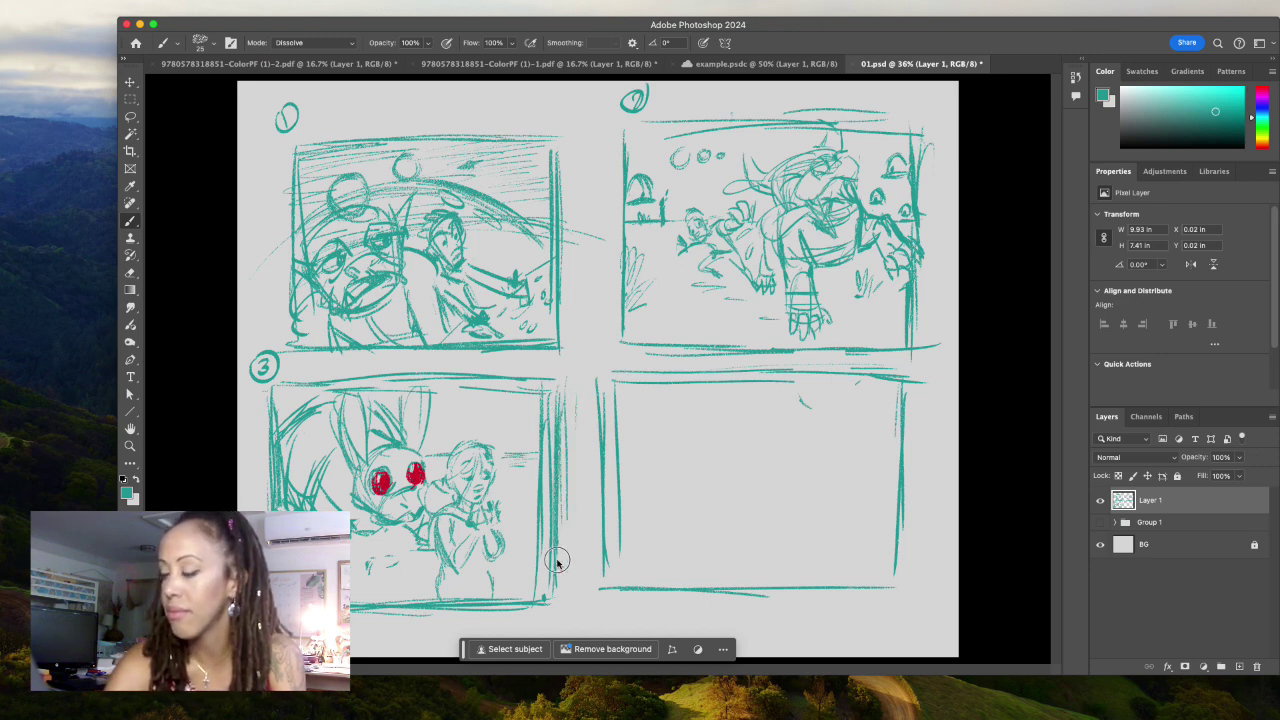
key("l")
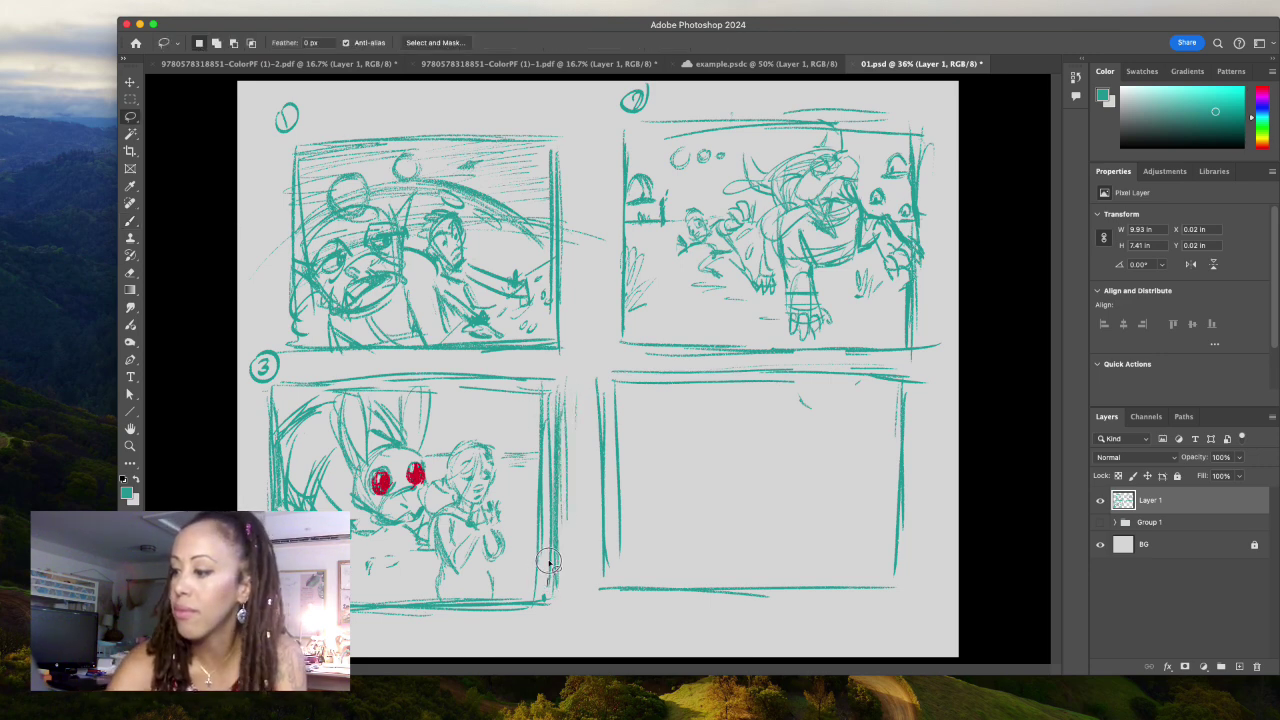
mouse_move(538, 570)
left_mouse_down()
mouse_move(552, 407)
mouse_move(548, 568)
left_mouse_up()
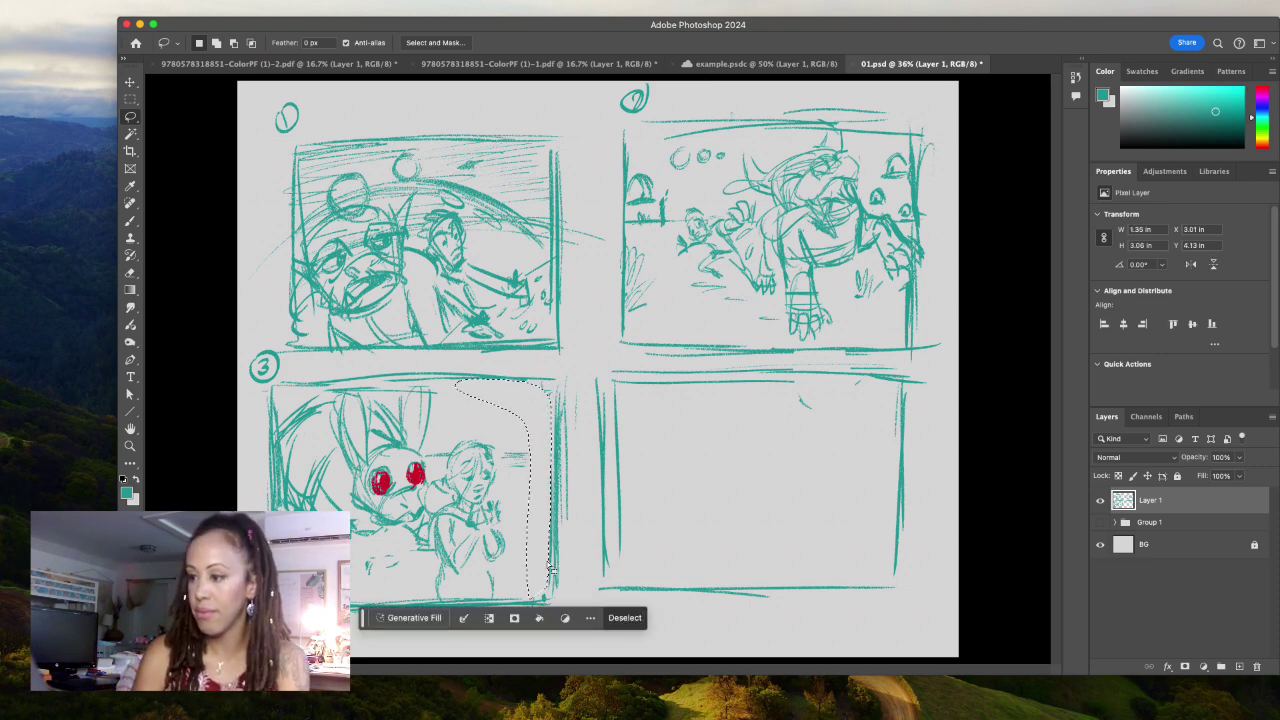
key("Delete")
key("super+d")
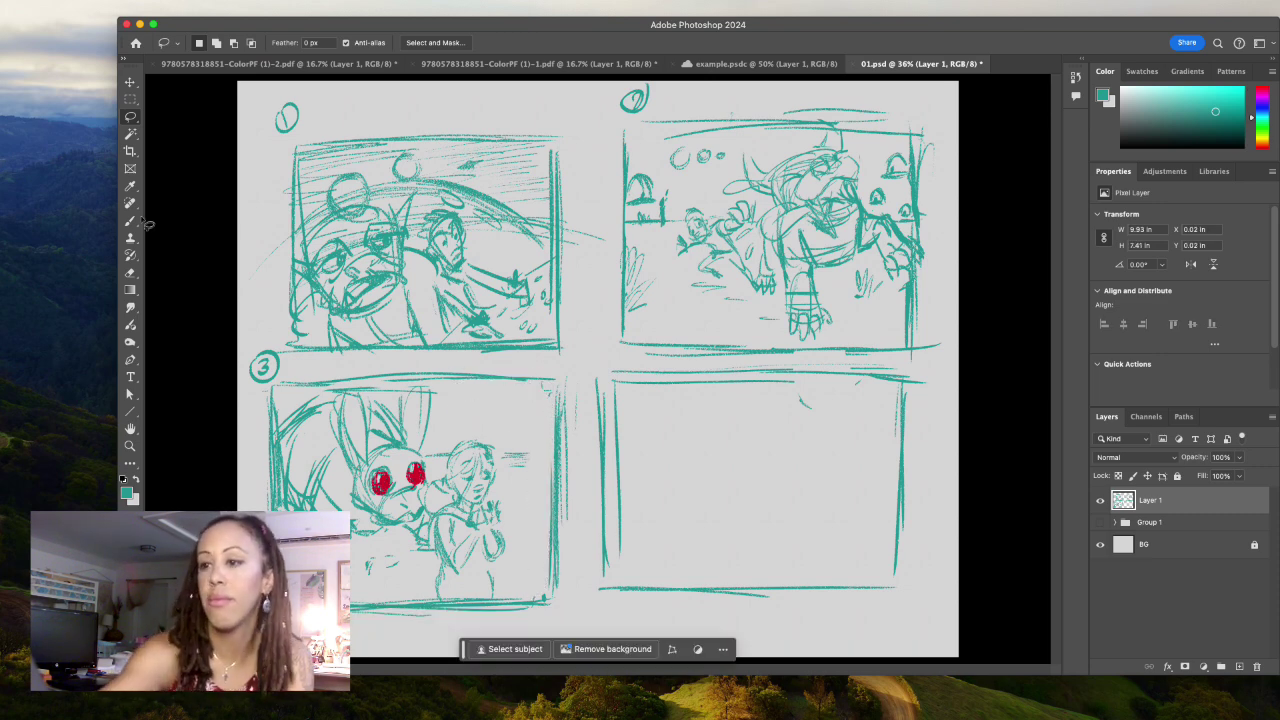
key("b")
left_click_drag(522, 455, 558, 455)
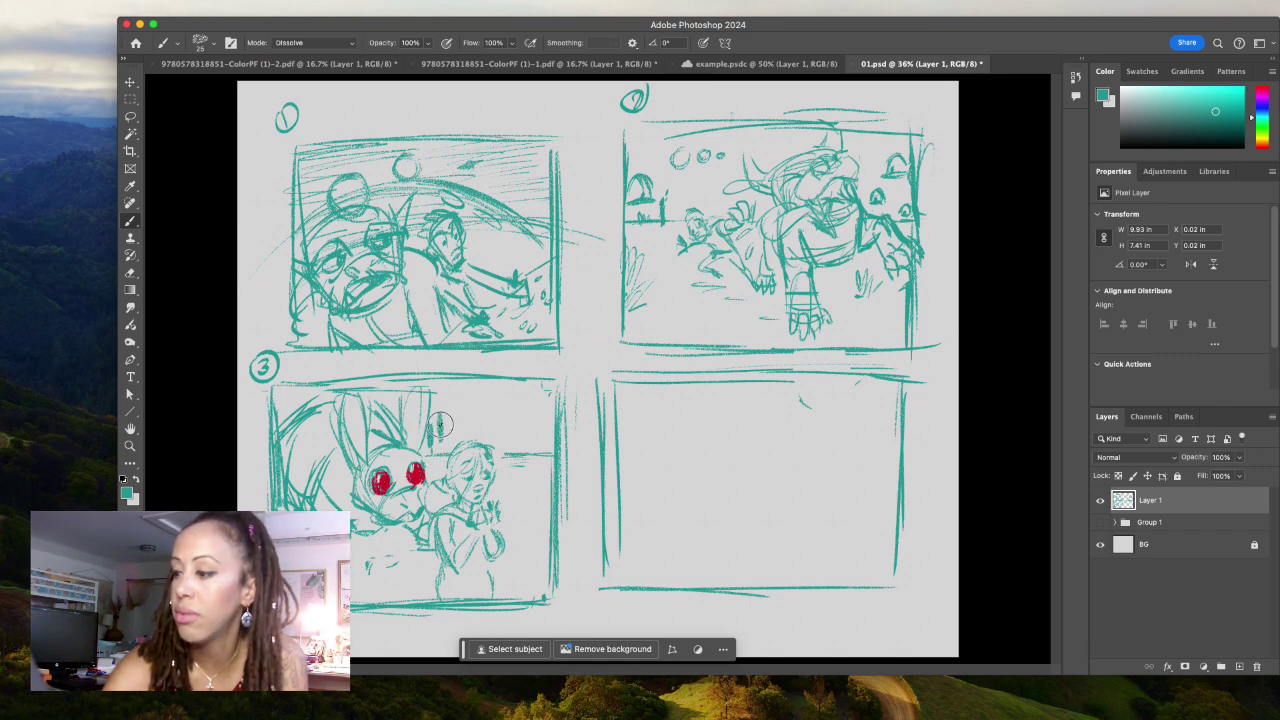
- Sketch short vertical hatches above the character's head, redoing one stroke
left_click_drag(445, 412, 457, 448)
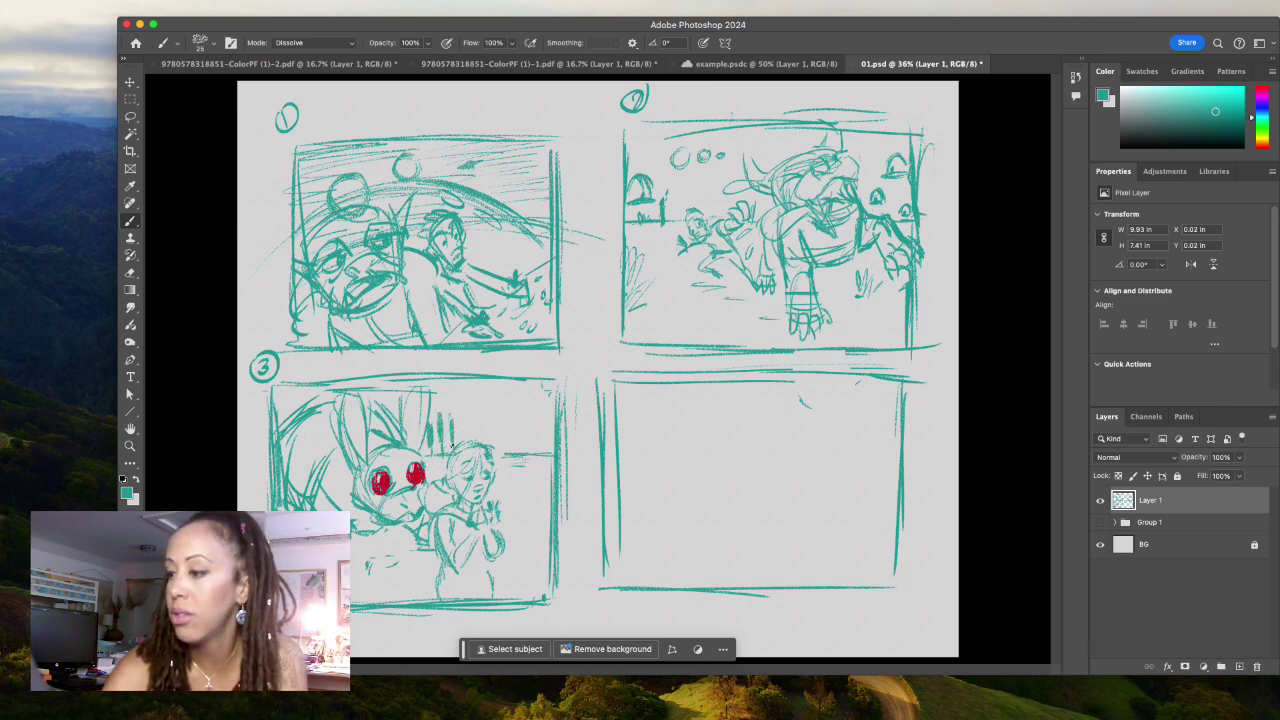
left_click_drag(464, 398, 479, 442)
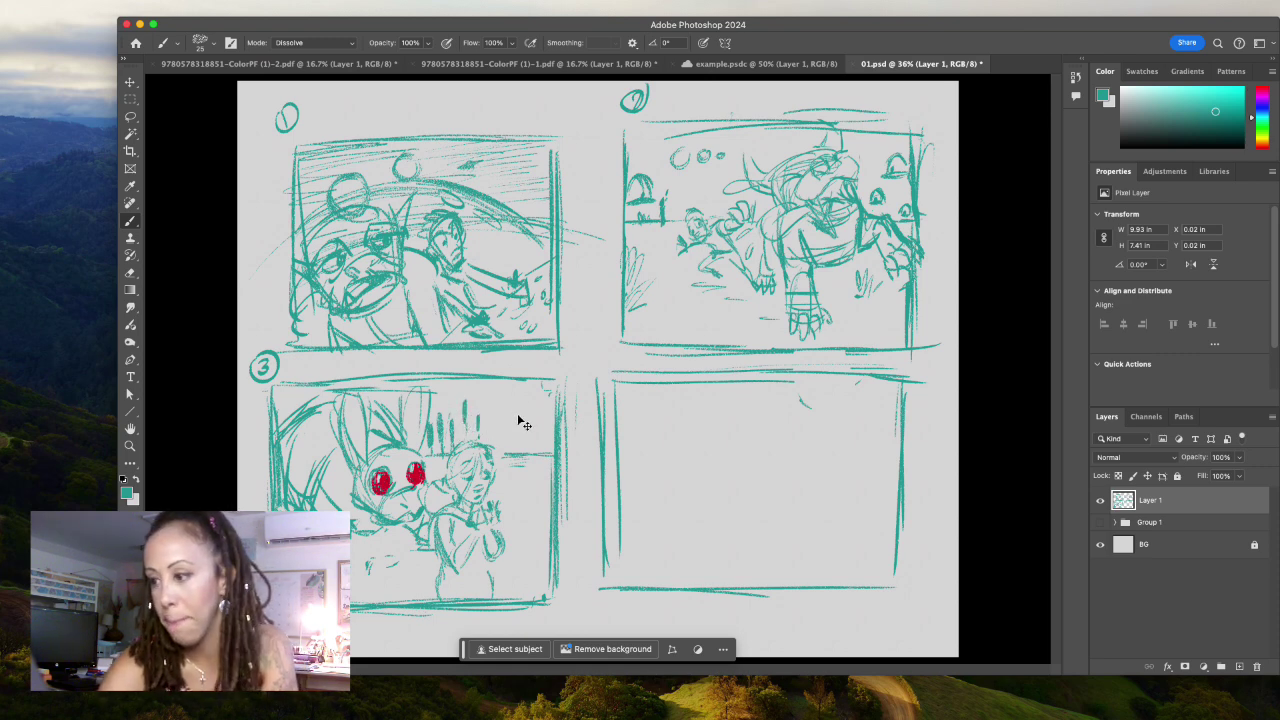
key("super+z")
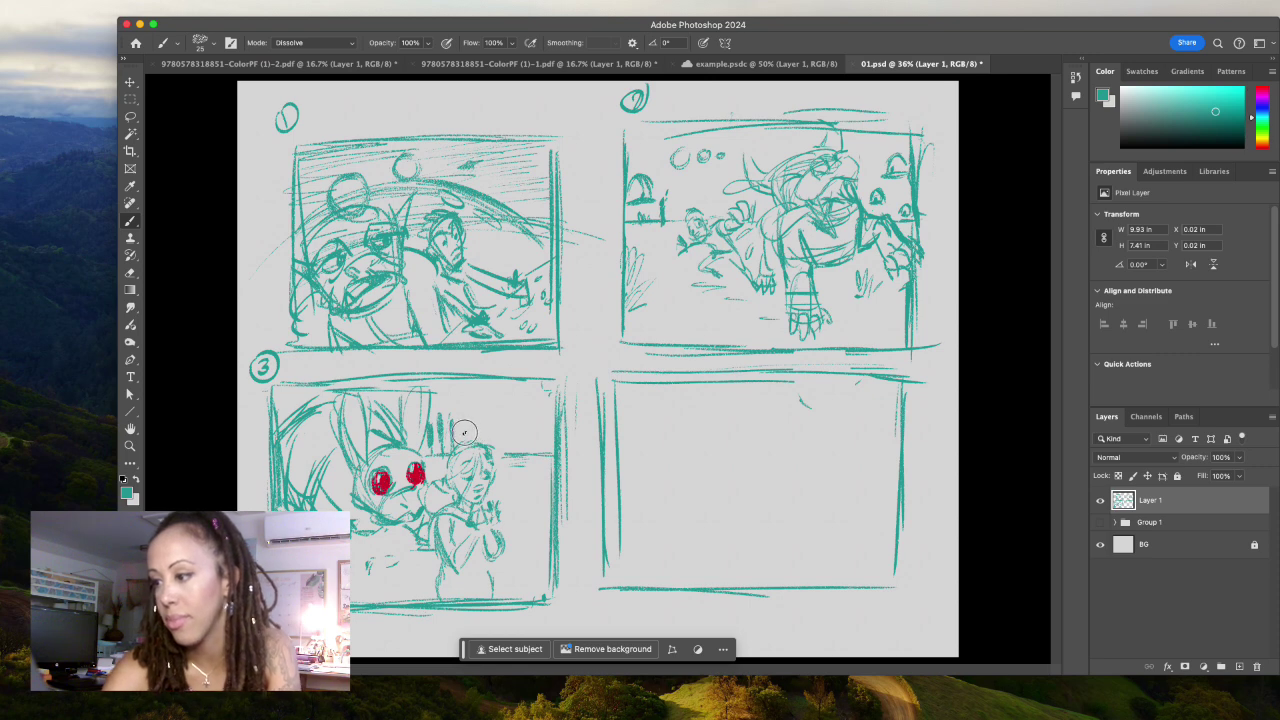
mouse_move(477, 418)
left_mouse_down()
mouse_move(476, 442)
mouse_move(487, 440)
left_mouse_up()
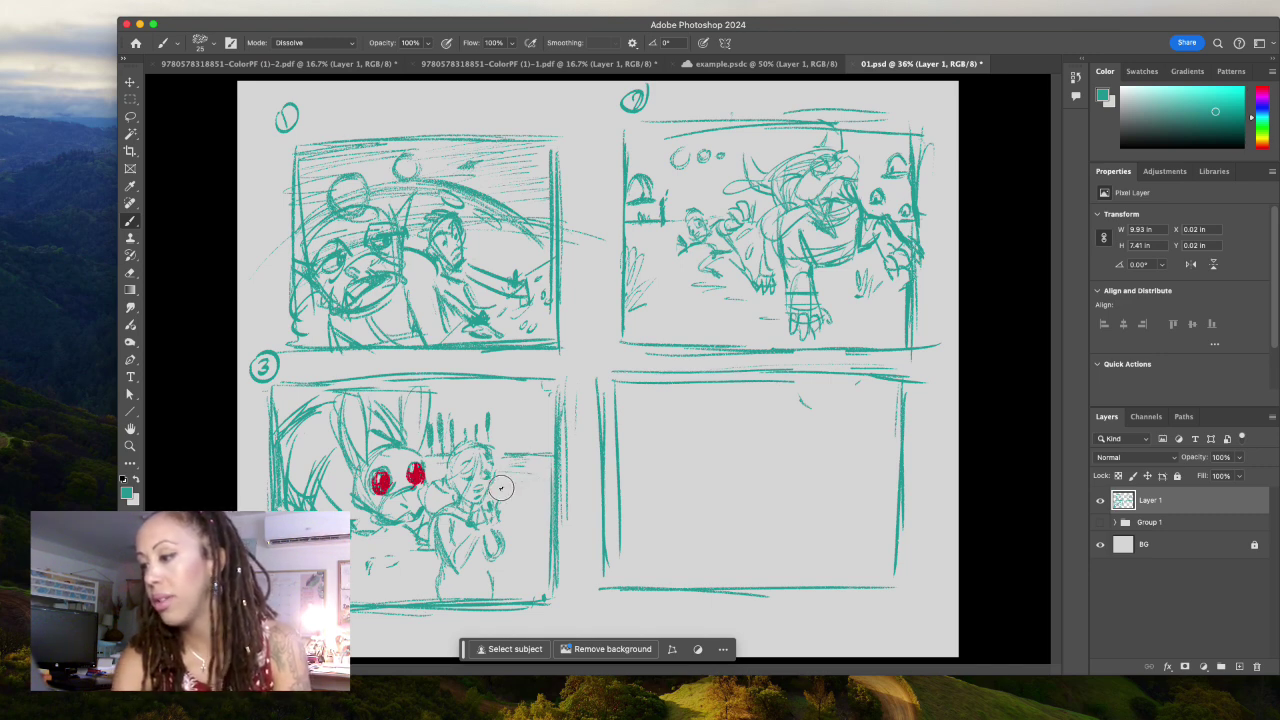
- Scribble horizontal strokes and background shapes to the right of the character
left_click_drag(519, 488, 551, 493)
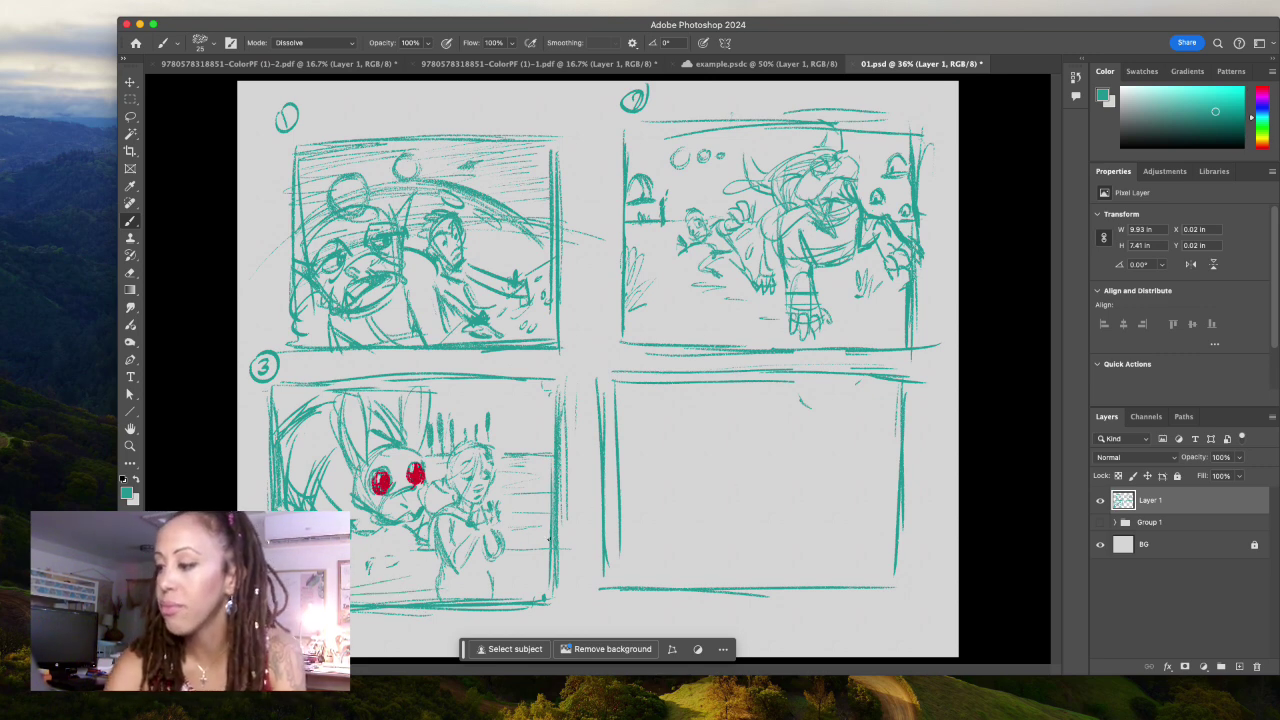
mouse_move(540, 505)
left_mouse_down()
mouse_move(525, 540)
mouse_move(538, 535)
left_mouse_up()
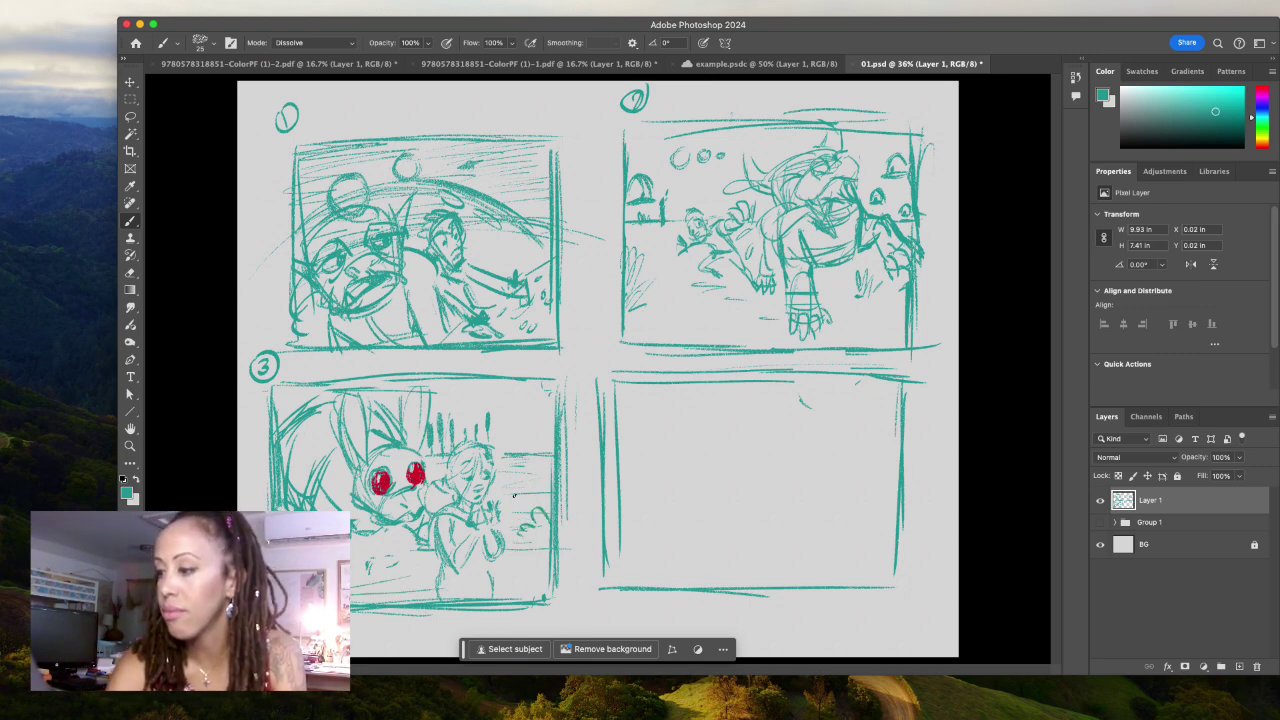
mouse_move(500, 490)
left_mouse_down()
mouse_move(535, 490)
mouse_move(545, 510)
left_mouse_up()
left_click_drag(525, 455, 560, 495)
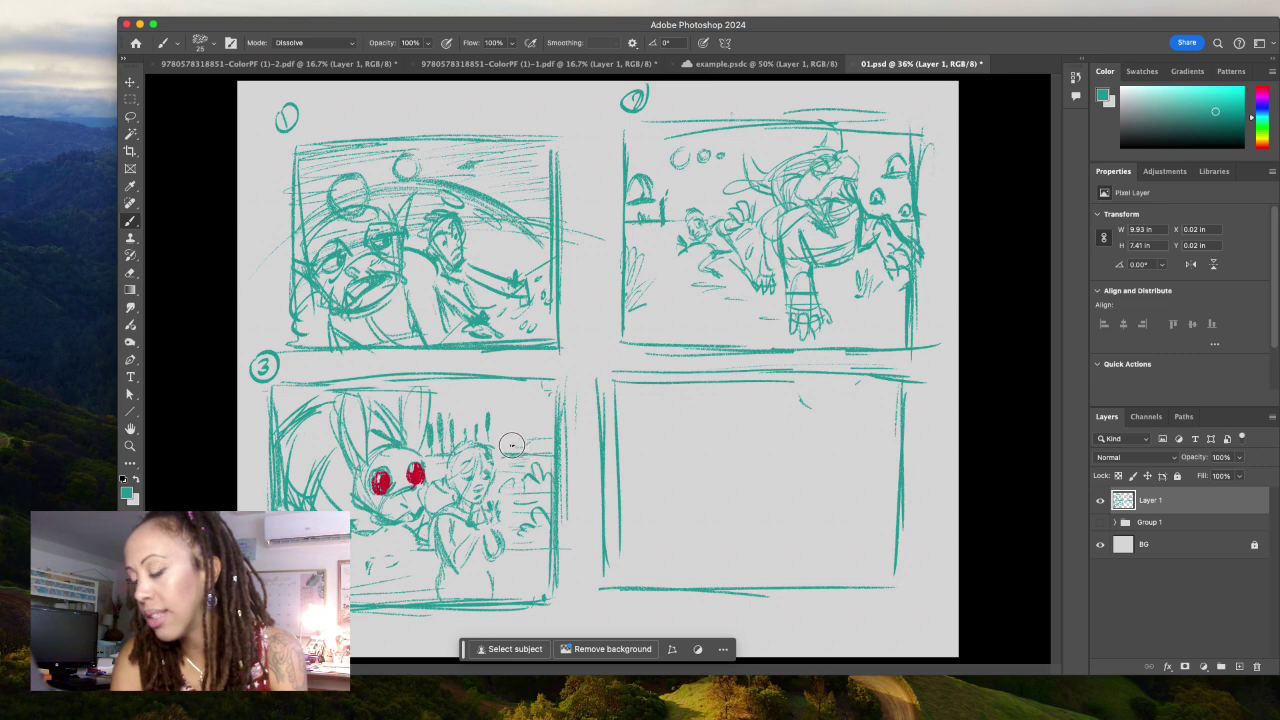
left_click_drag(500, 443, 515, 452)
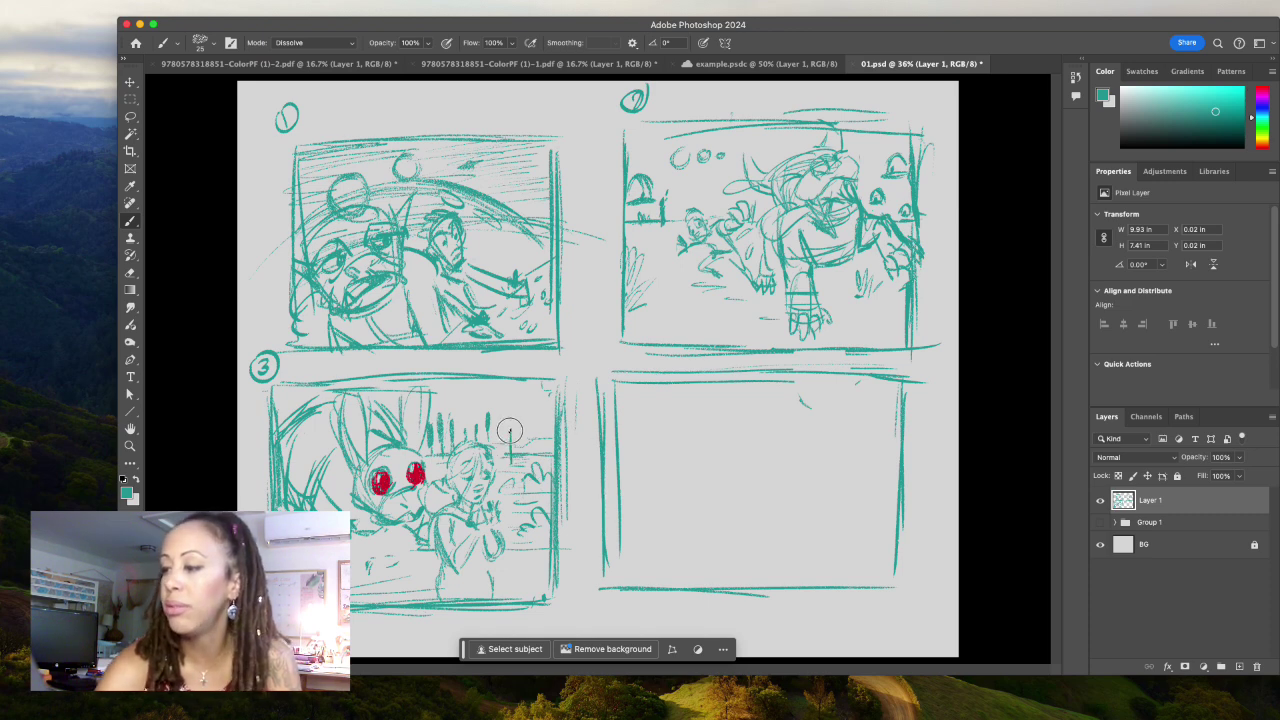
- Add tall vertical background shapes, plus strokes near the top and the characters' legs
left_click_drag(508, 470, 508, 385)
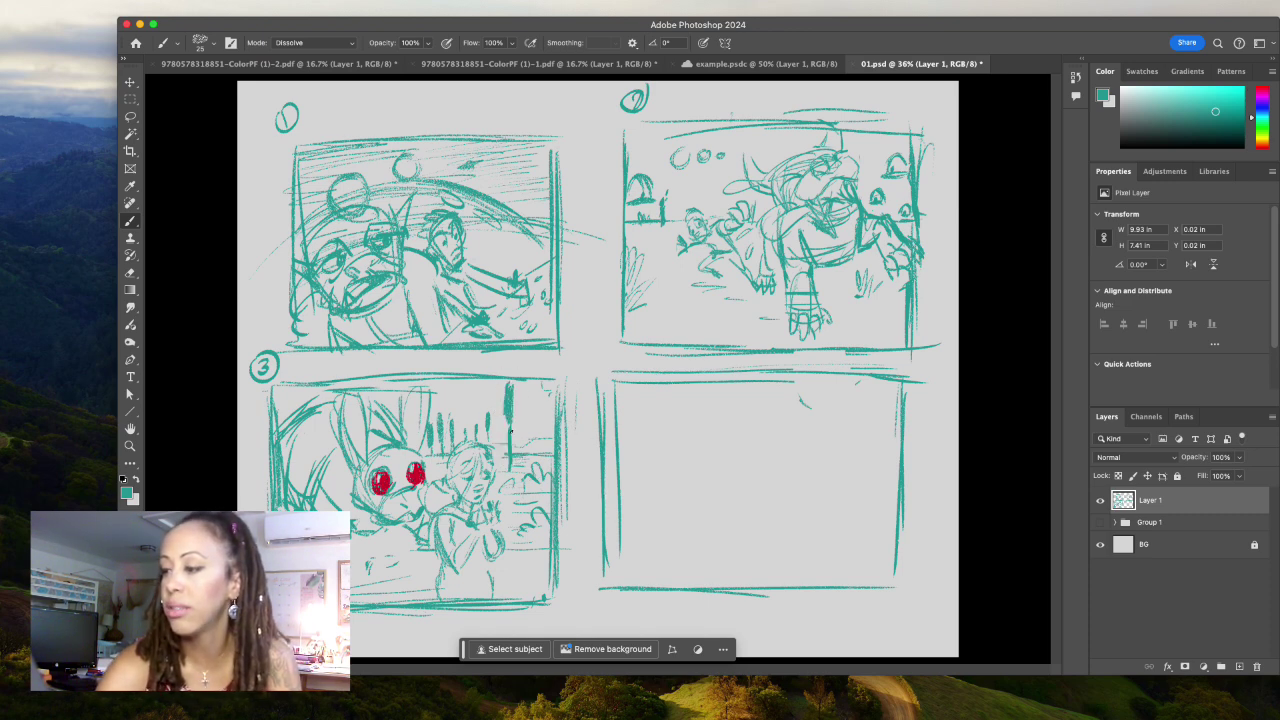
mouse_move(523, 455)
left_mouse_down()
mouse_move(525, 378)
mouse_move(527, 445)
mouse_move(546, 430)
mouse_move(546, 400)
left_mouse_up()
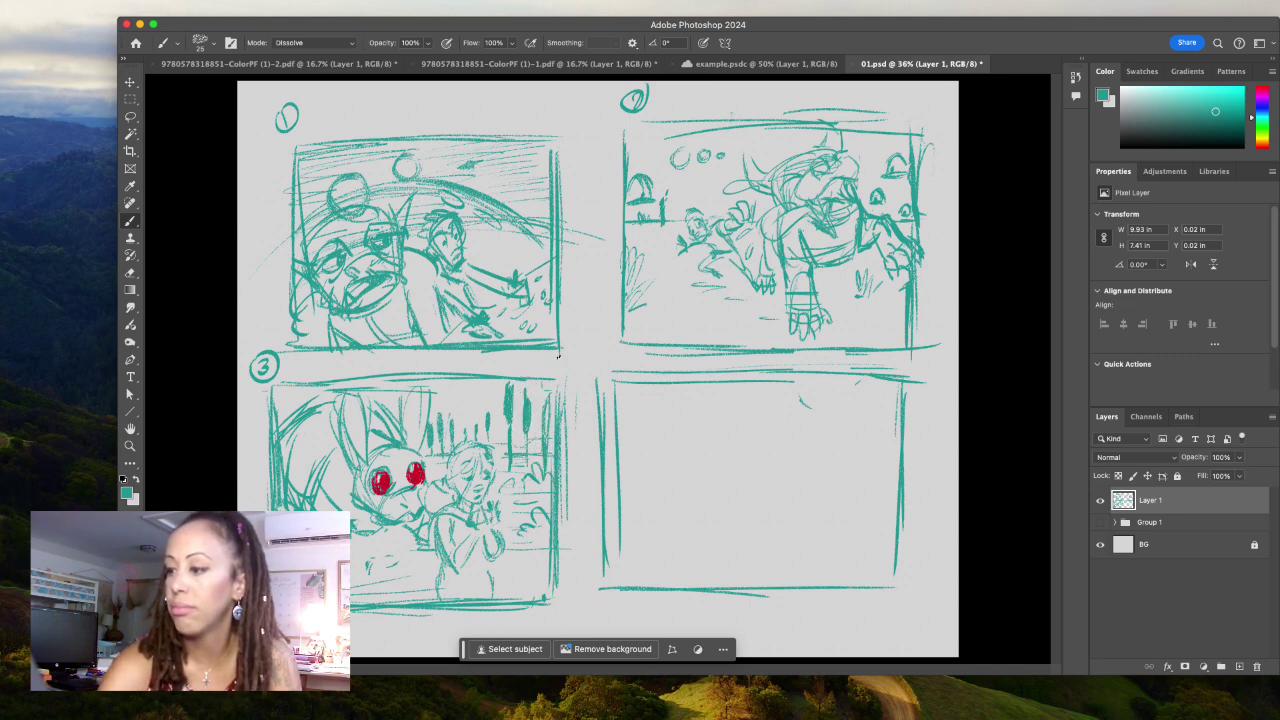
mouse_move(466, 397)
left_mouse_down()
mouse_move(487, 384)
mouse_move(478, 427)
left_mouse_up()
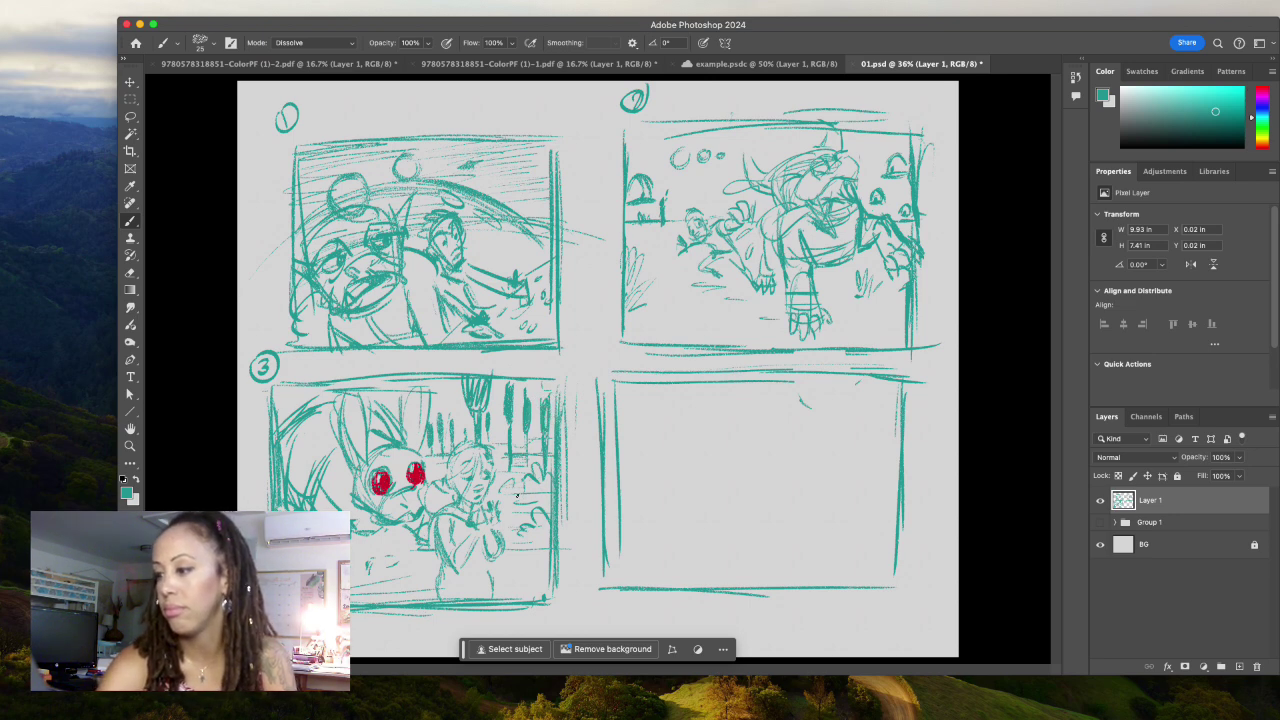
mouse_move(515, 487)
left_mouse_down()
mouse_move(515, 530)
mouse_move(520, 490)
mouse_move(546, 505)
mouse_move(520, 510)
left_mouse_up()
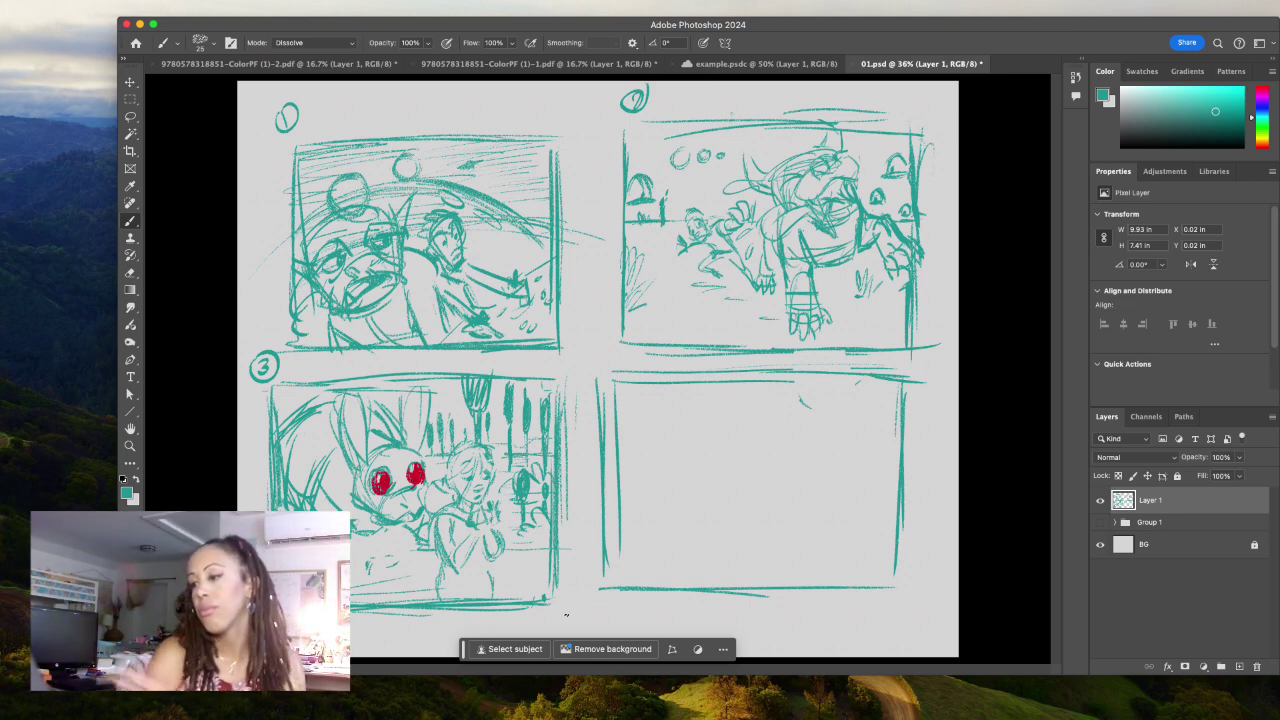
mouse_move(484, 560)
left_mouse_down()
mouse_move(455, 586)
mouse_move(462, 578)
left_mouse_up()
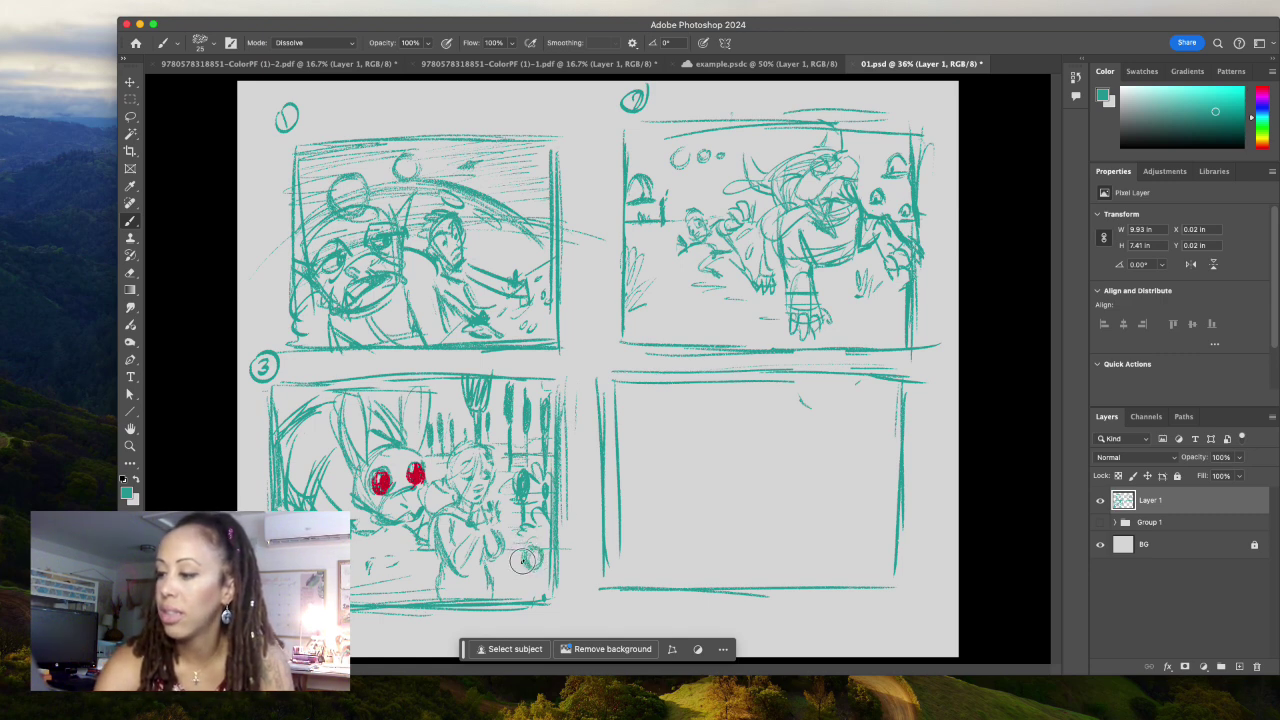
- Add small circles at thumbnail 3's lower right, then retrace frame 4's top and right edges
left_click_drag(510, 545, 524, 553)
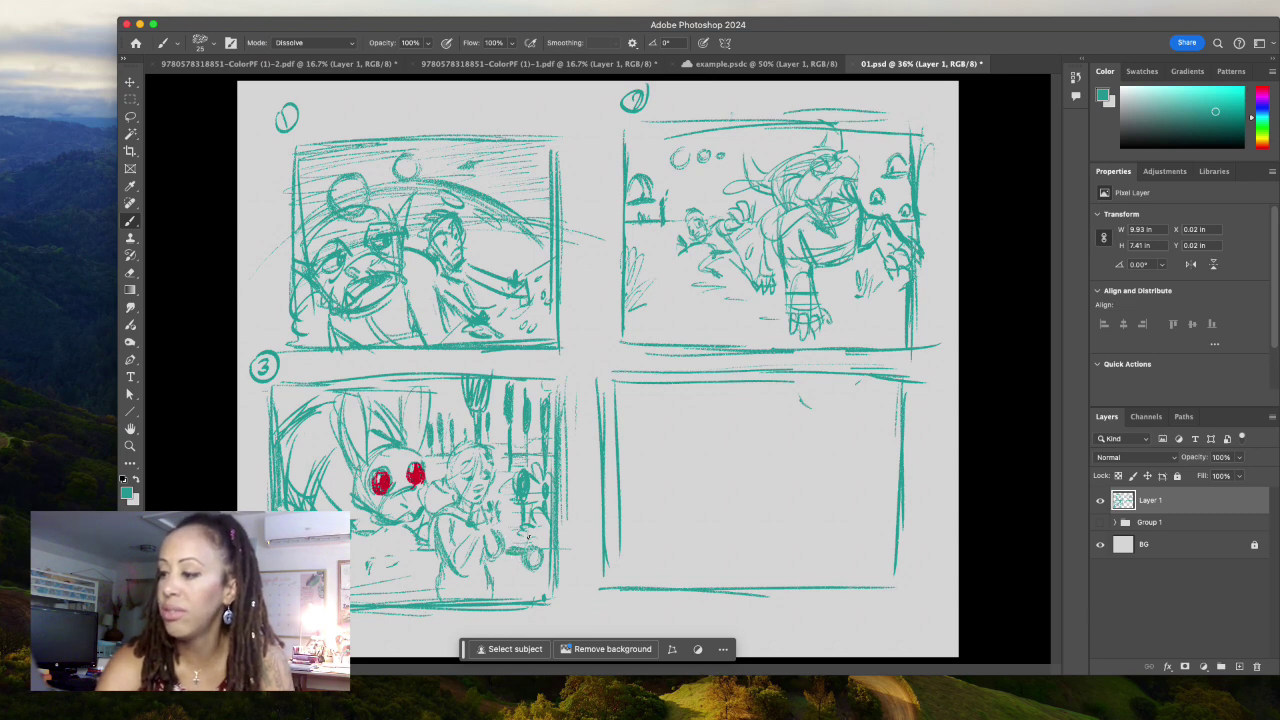
mouse_move(528, 545)
left_mouse_down()
mouse_move(545, 508)
mouse_move(500, 555)
mouse_move(535, 575)
mouse_move(515, 548)
left_mouse_up()
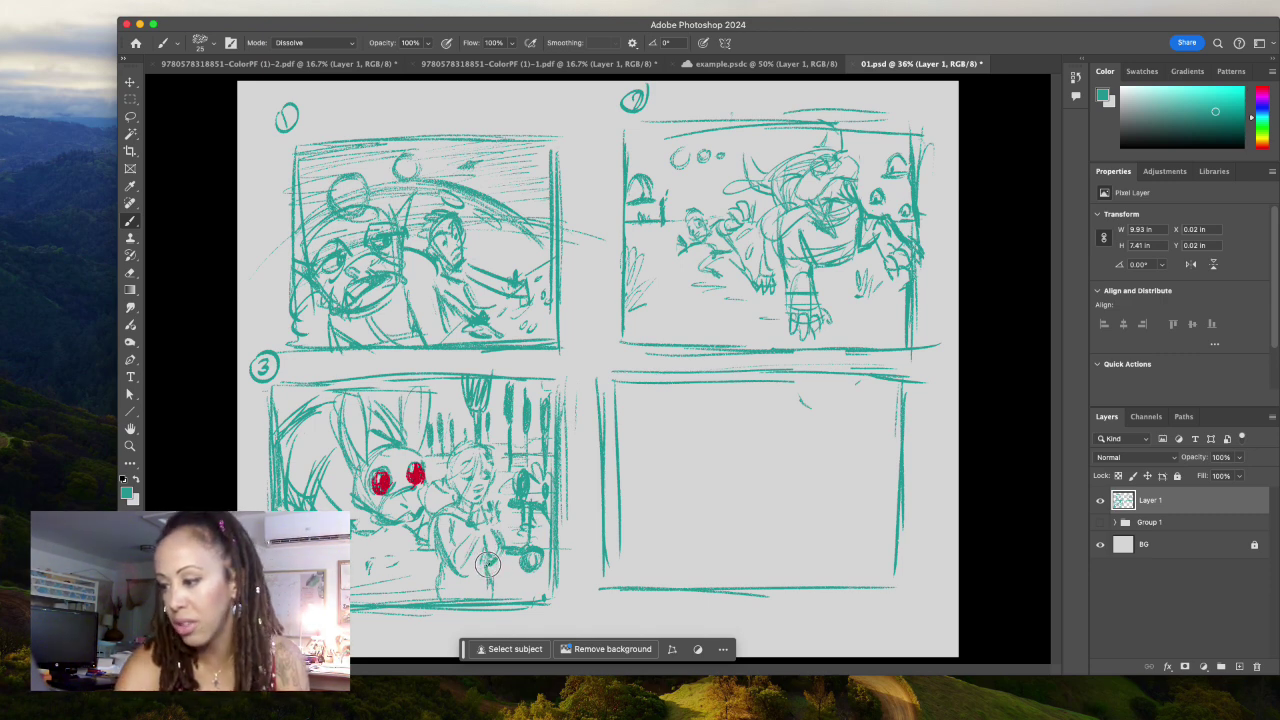
left_click_drag(488, 565, 494, 562)
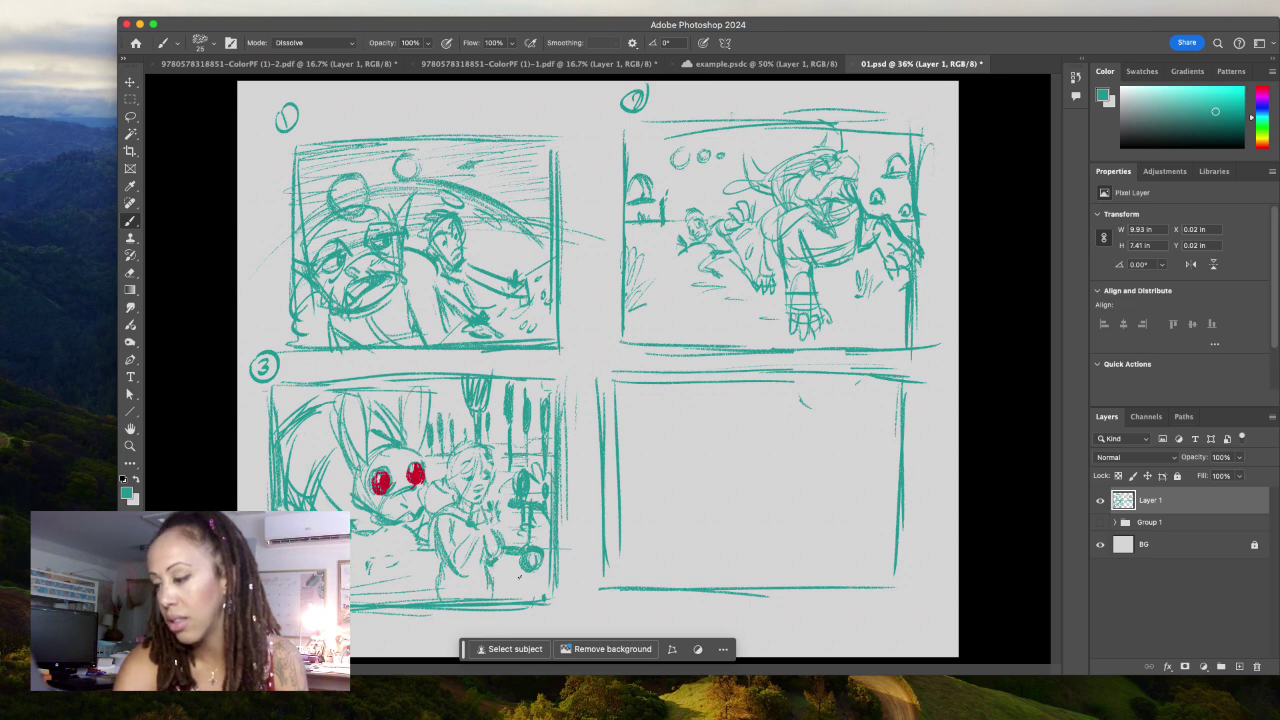
left_click_drag(538, 575, 540, 560)
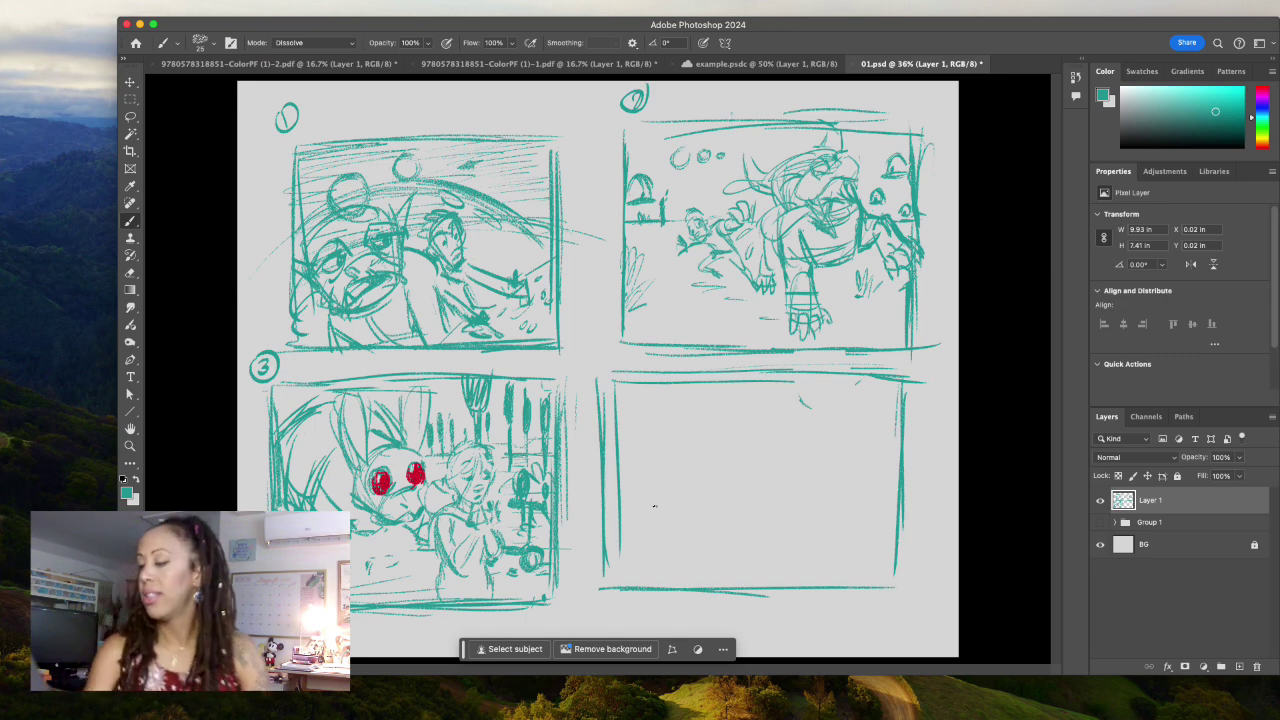
left_click_drag(616, 372, 900, 372)
left_click_drag(898, 440, 898, 575)
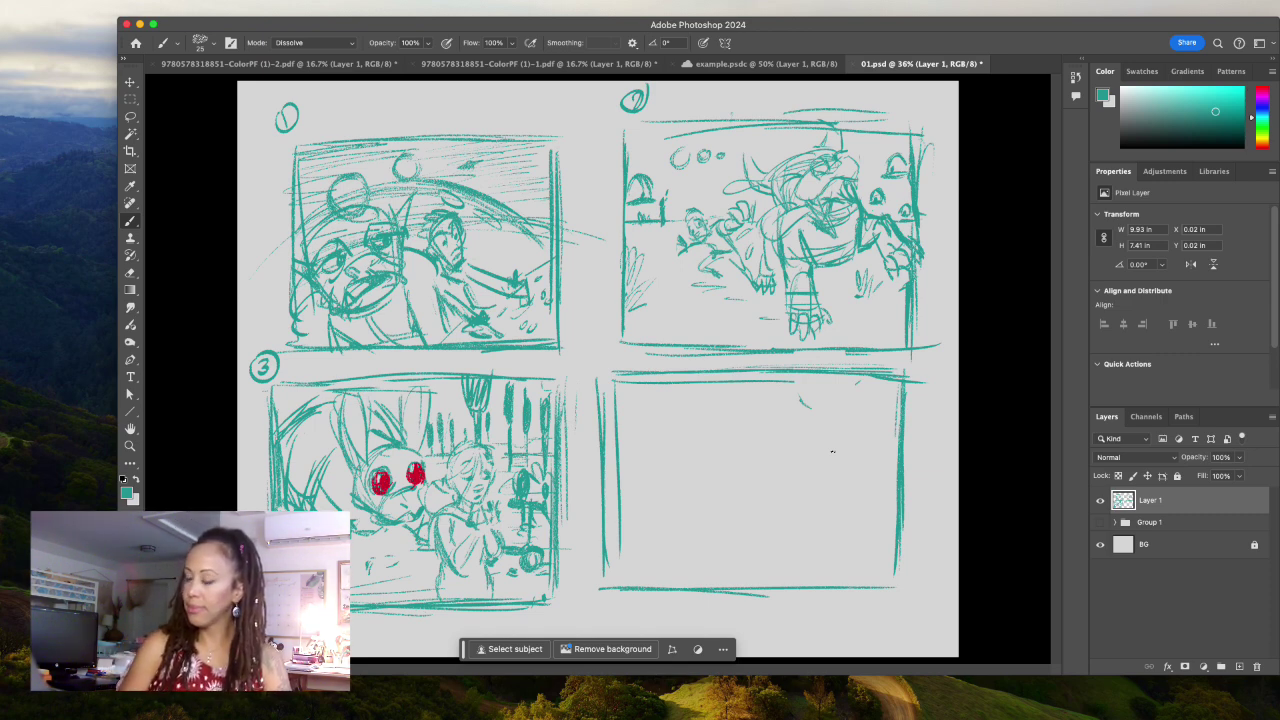
- Sketch and refine the girl's round head outline in frame 4
mouse_move(684, 416)
left_mouse_down()
mouse_move(680, 450)
mouse_move(700, 412)
mouse_move(690, 448)
mouse_move(705, 440)
mouse_move(720, 404)
mouse_move(788, 440)
mouse_move(800, 415)
left_mouse_up()
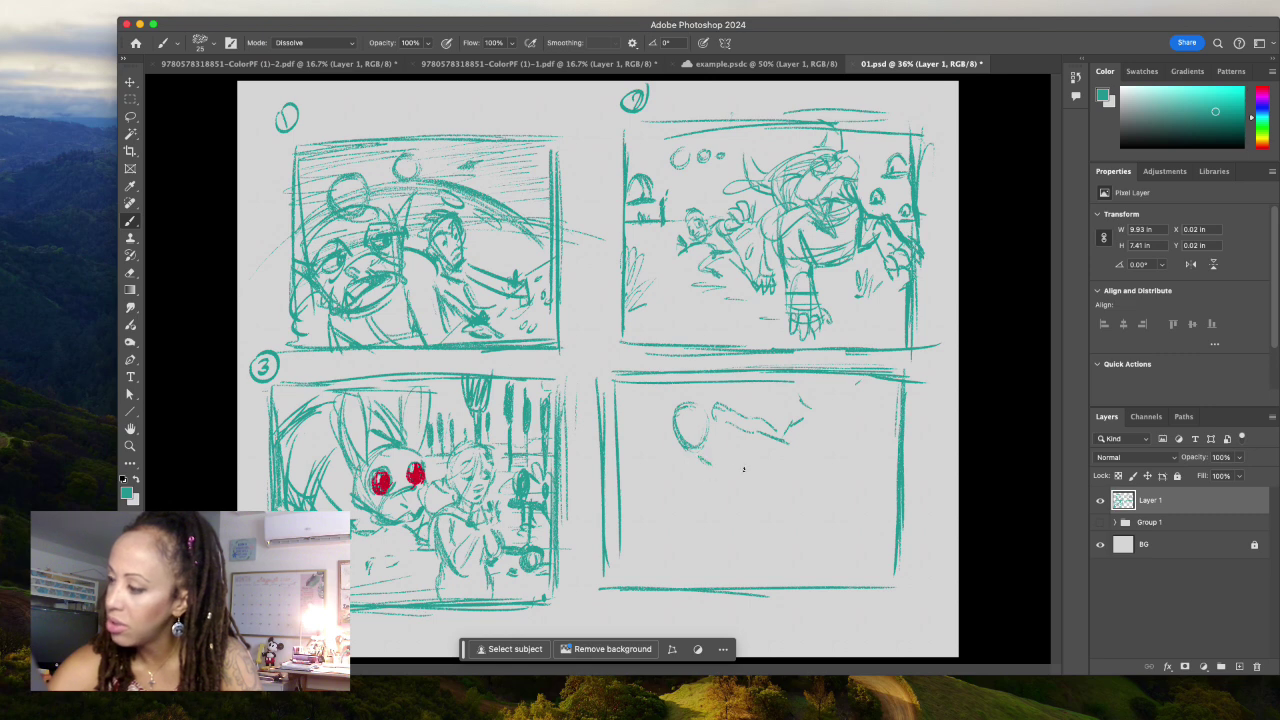
mouse_move(735, 442)
left_mouse_down()
mouse_move(712, 468)
mouse_move(740, 472)
left_mouse_up()
left_click_drag(680, 428, 678, 413)
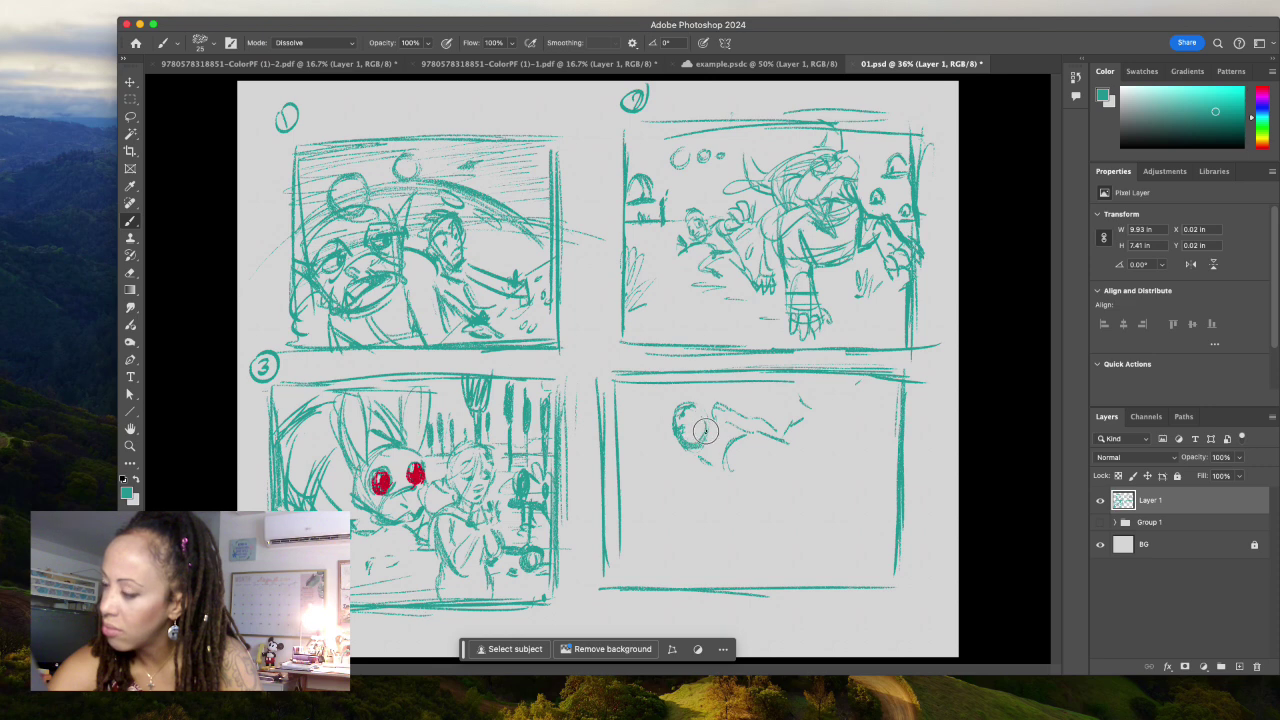
mouse_move(684, 430)
left_mouse_down()
mouse_move(665, 410)
mouse_move(680, 432)
left_mouse_up()
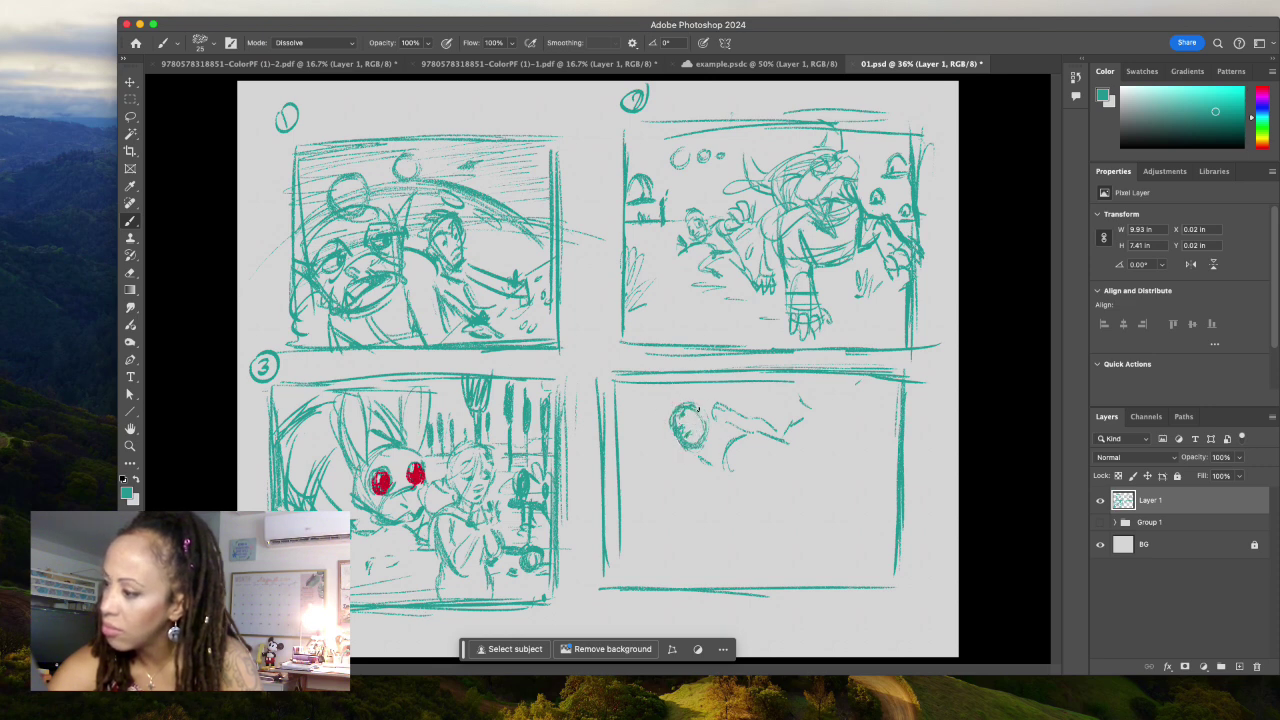
left_click_drag(686, 432, 700, 410)
left_click(703, 417)
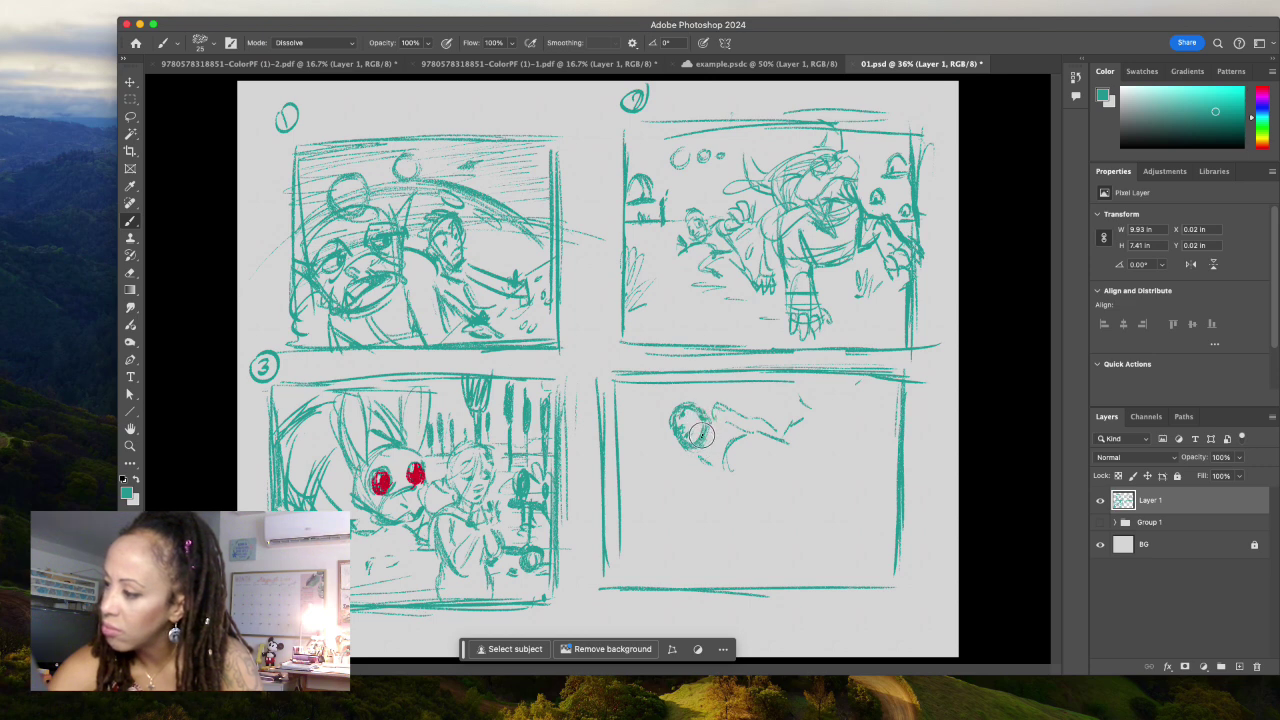
- Sketch the body sweeping down-right and a hair strand streaming left of the head
mouse_move(665, 420)
left_mouse_down()
mouse_move(675, 465)
mouse_move(695, 463)
left_mouse_up()
left_click(706, 455)
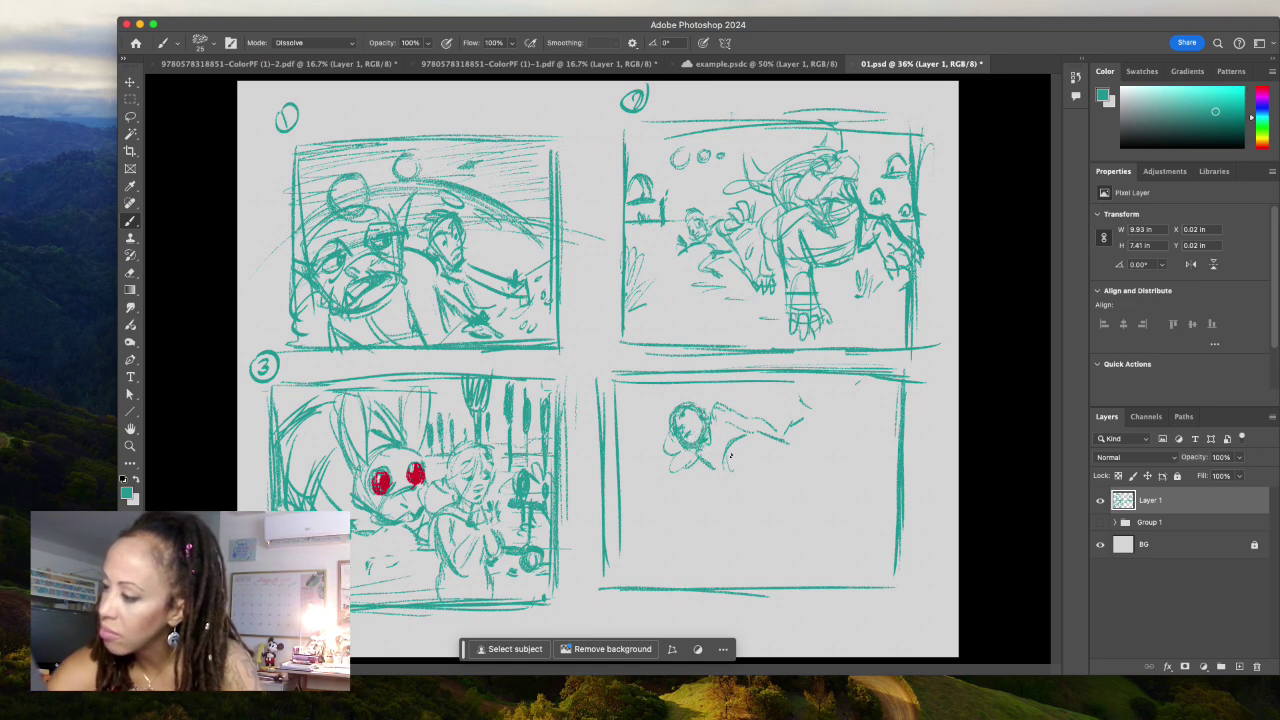
mouse_move(706, 455)
left_mouse_down()
mouse_move(735, 485)
mouse_move(747, 455)
mouse_move(745, 480)
mouse_move(755, 460)
mouse_move(794, 476)
mouse_move(805, 505)
left_mouse_up()
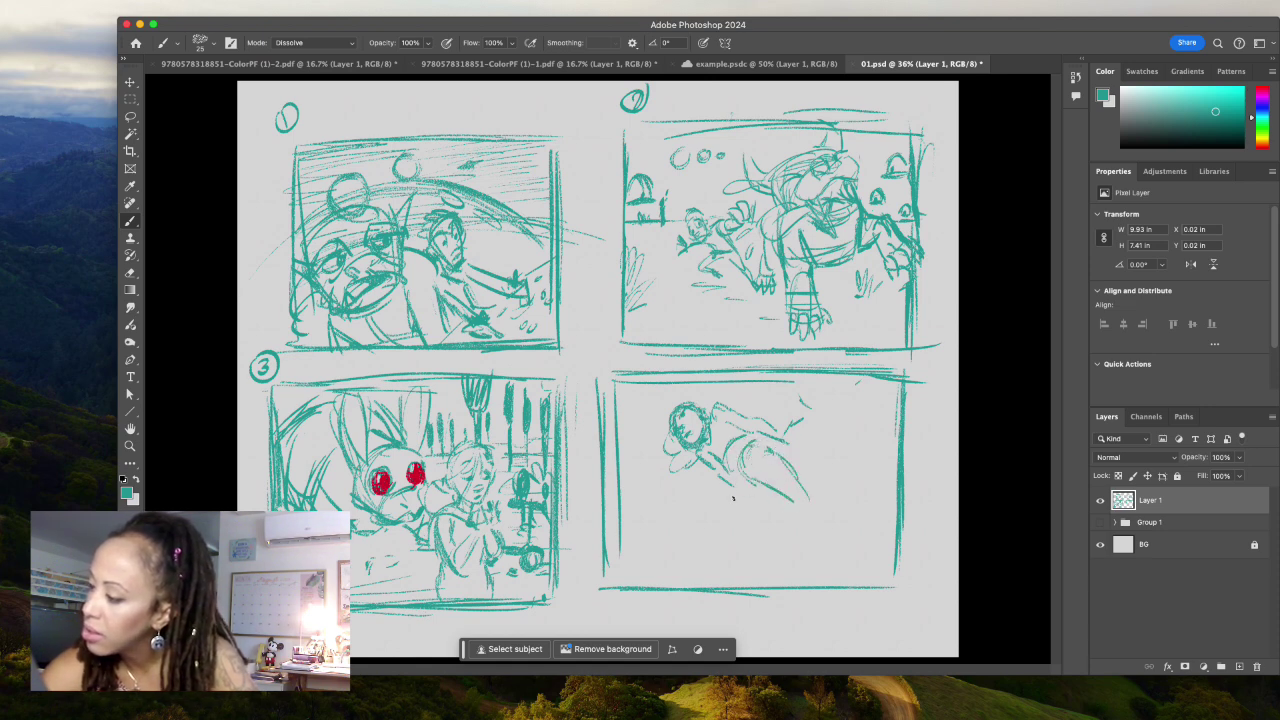
mouse_move(720, 475)
left_mouse_down()
mouse_move(740, 515)
mouse_move(802, 538)
left_mouse_up()
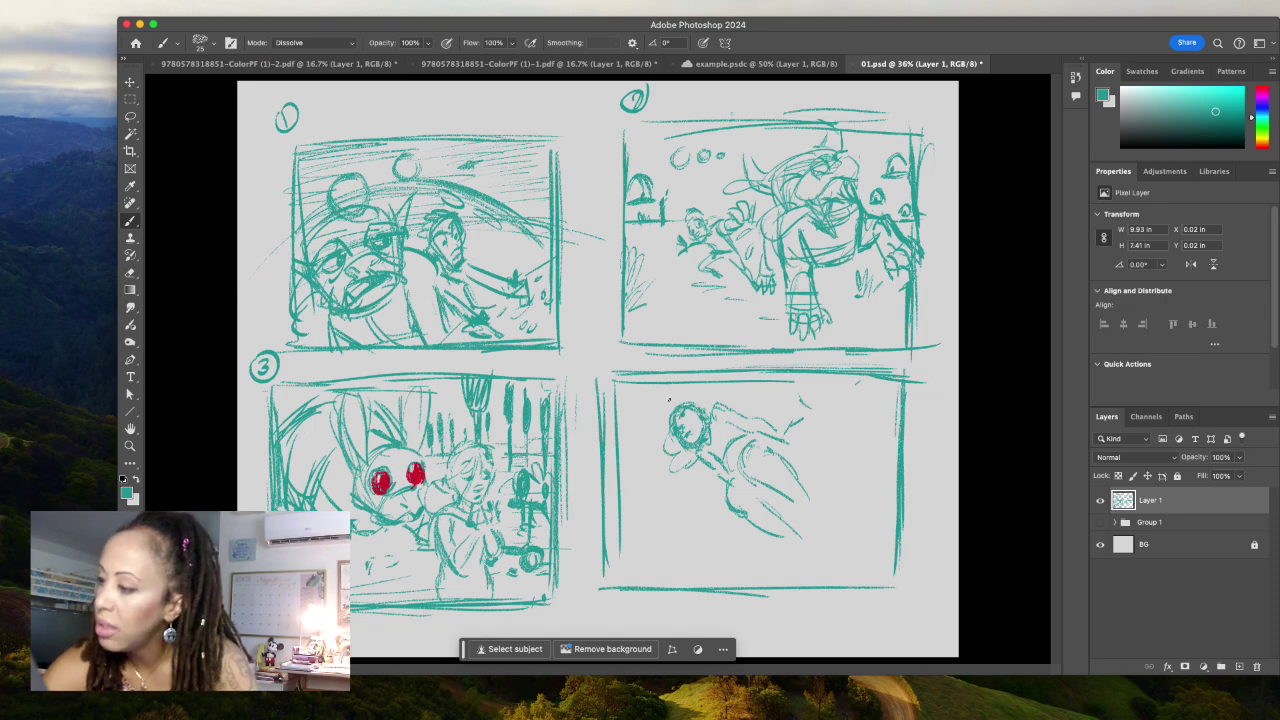
left_click_drag(652, 420, 636, 488)
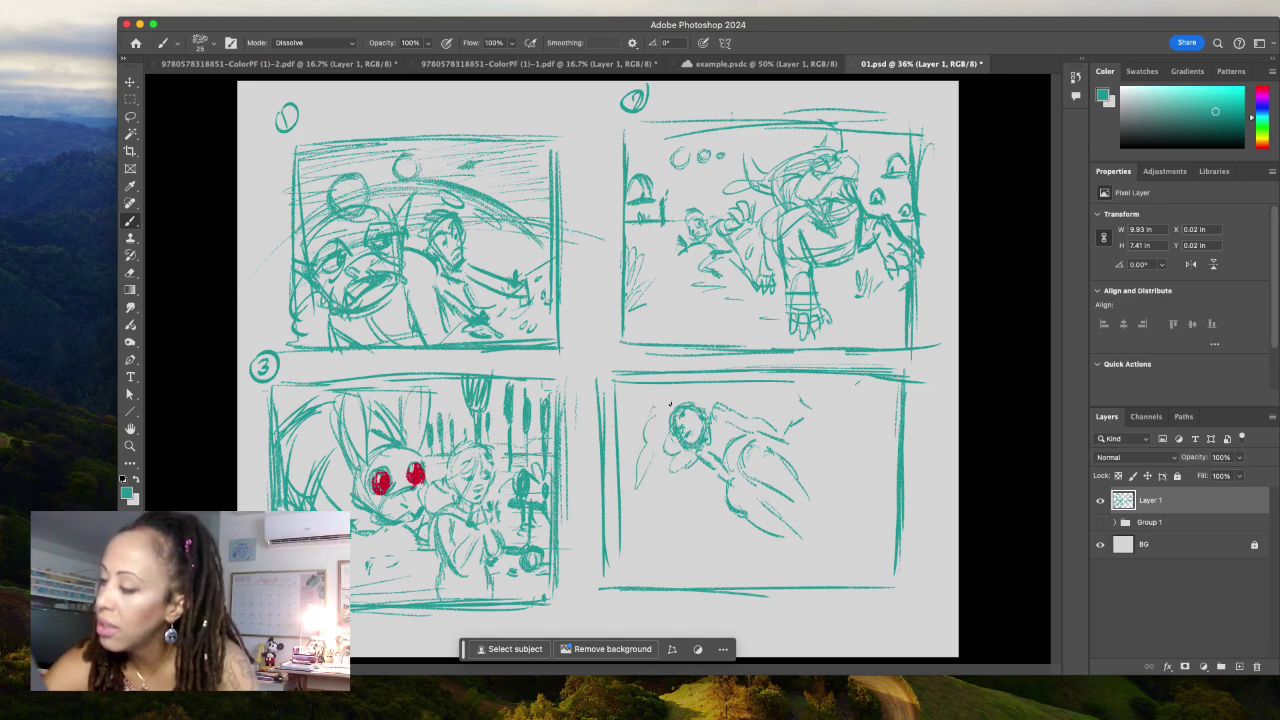
mouse_move(676, 490)
left_mouse_down()
mouse_move(660, 525)
mouse_move(690, 471)
left_mouse_up()
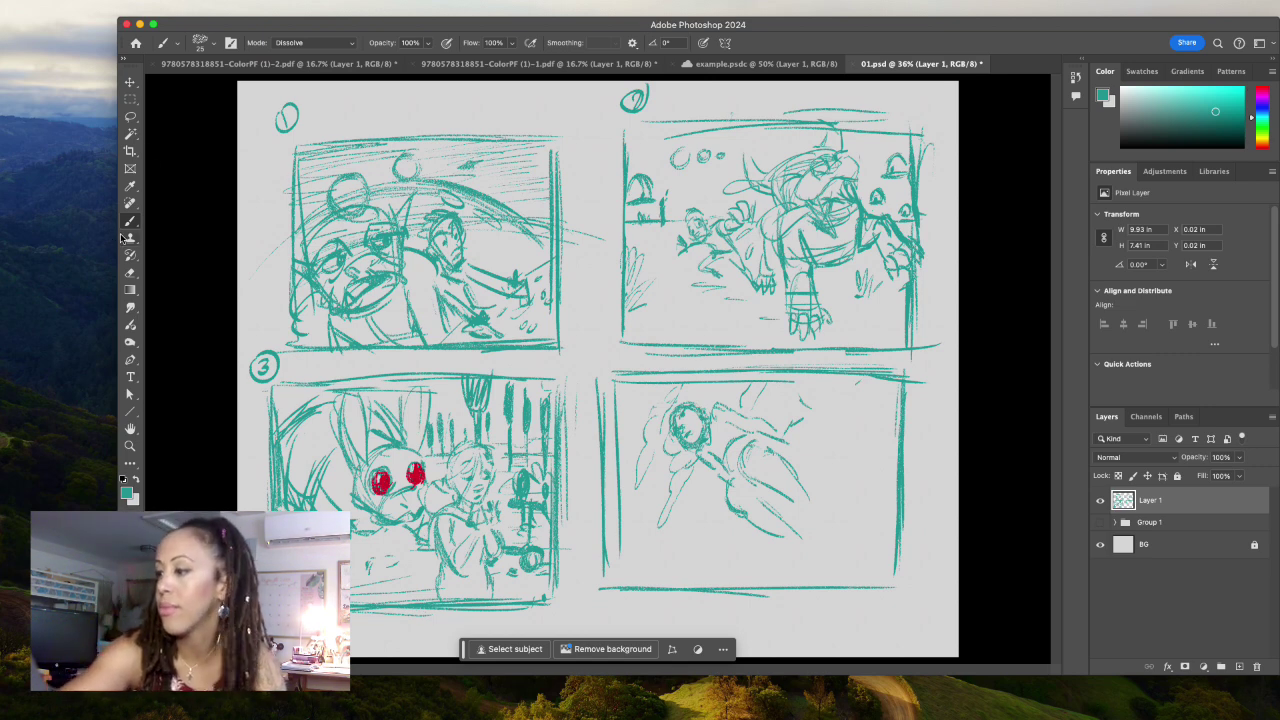
- Try lassoing the hair strands left of the head, then drop the selection
left_click(130, 118)
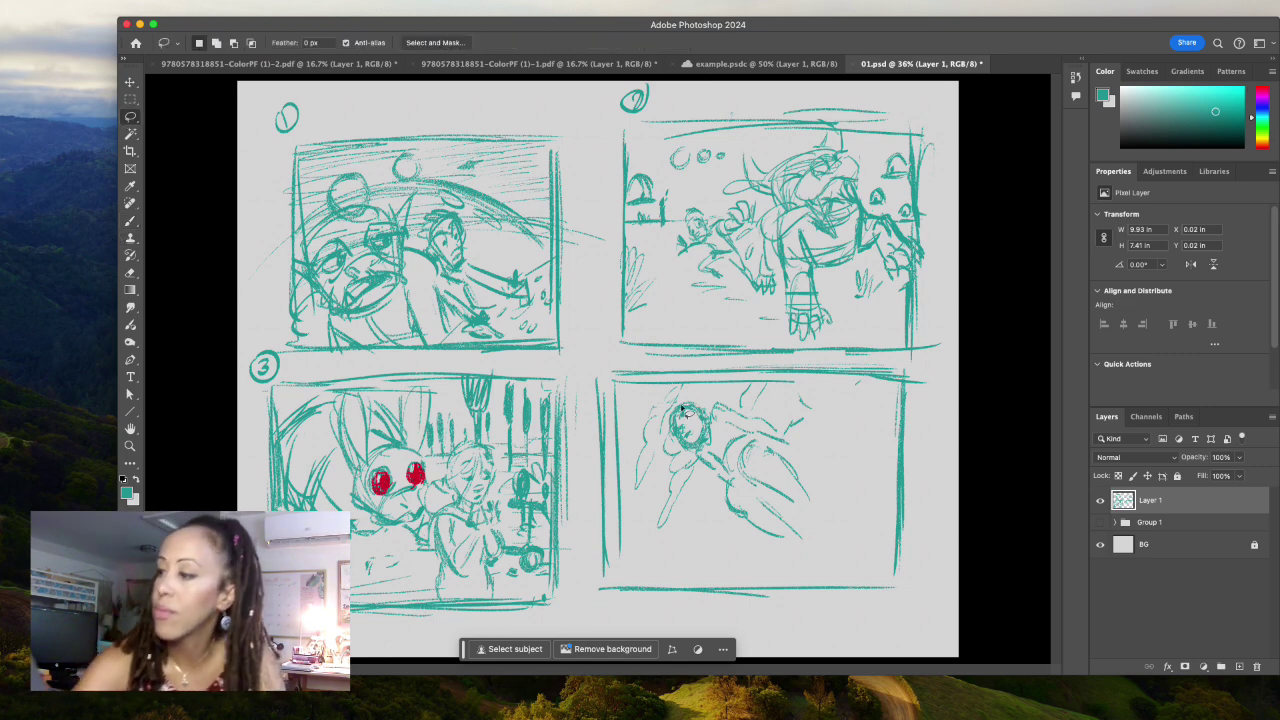
mouse_move(684, 383)
left_mouse_down()
mouse_move(640, 500)
mouse_move(648, 418)
left_mouse_up()
key("v")
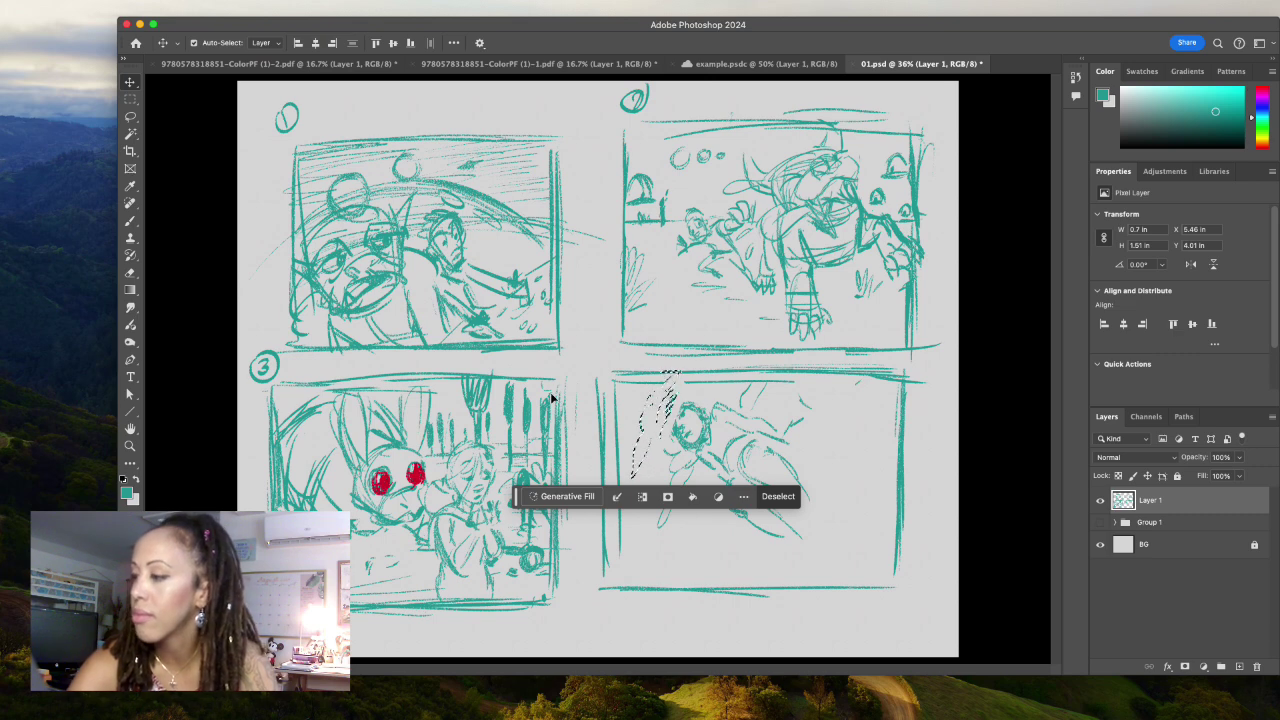
left_click(130, 221)
key("super+d")
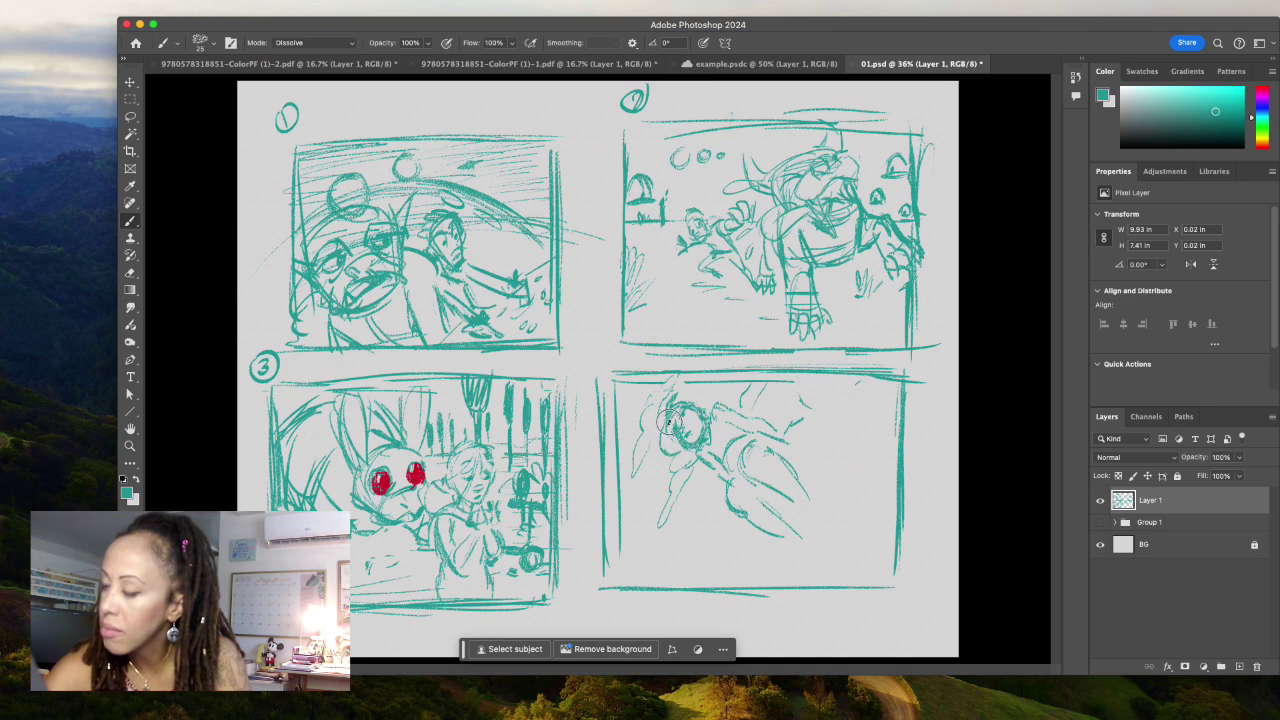
key("z")
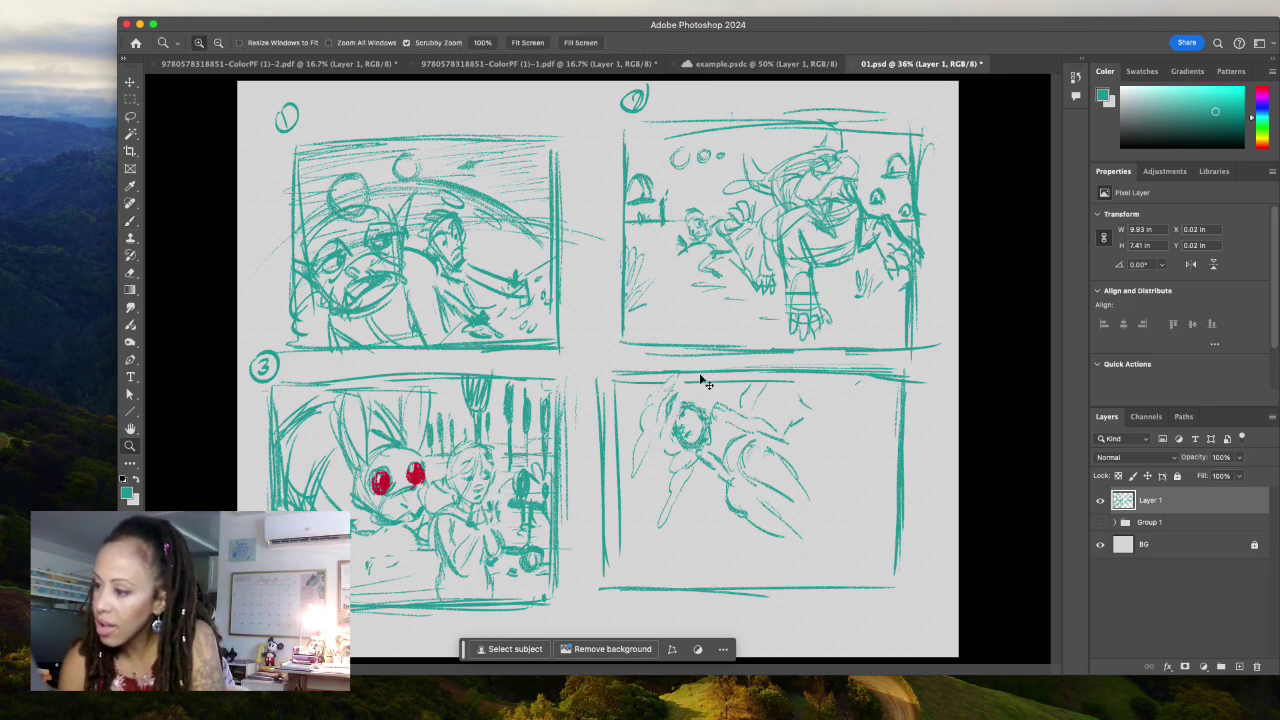
left_click_drag(700, 380, 645, 495)
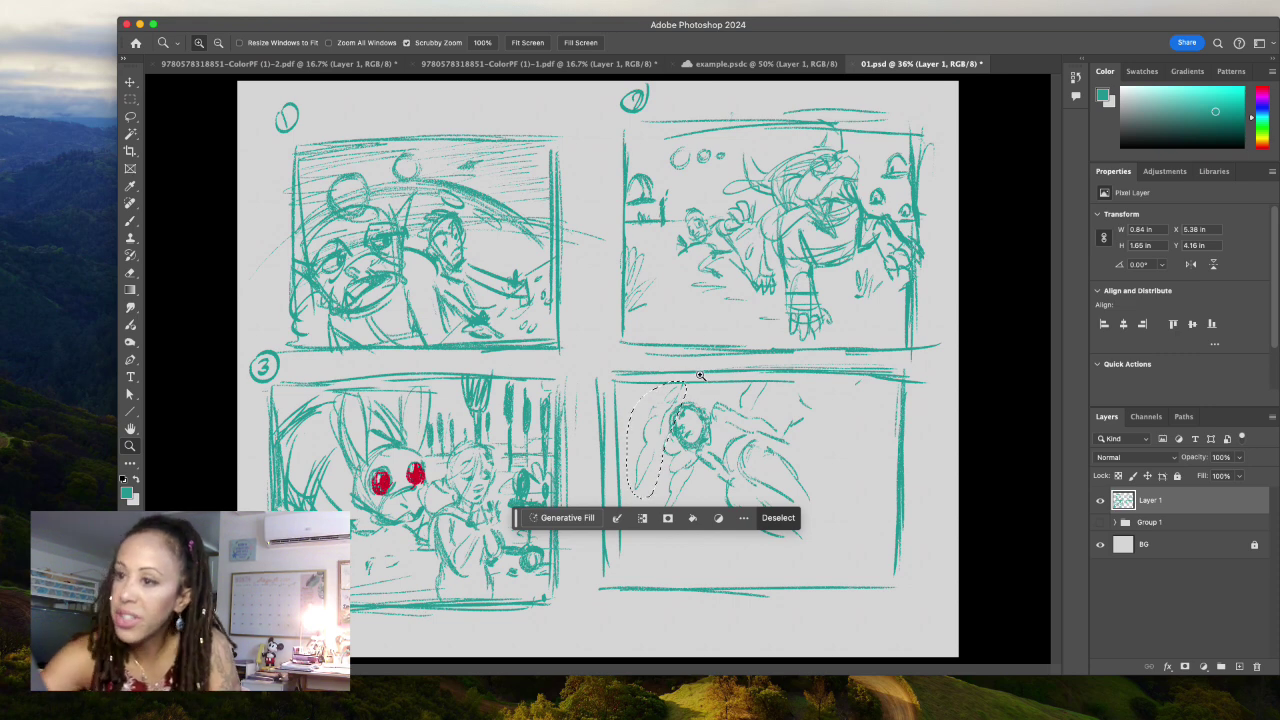
key("l")
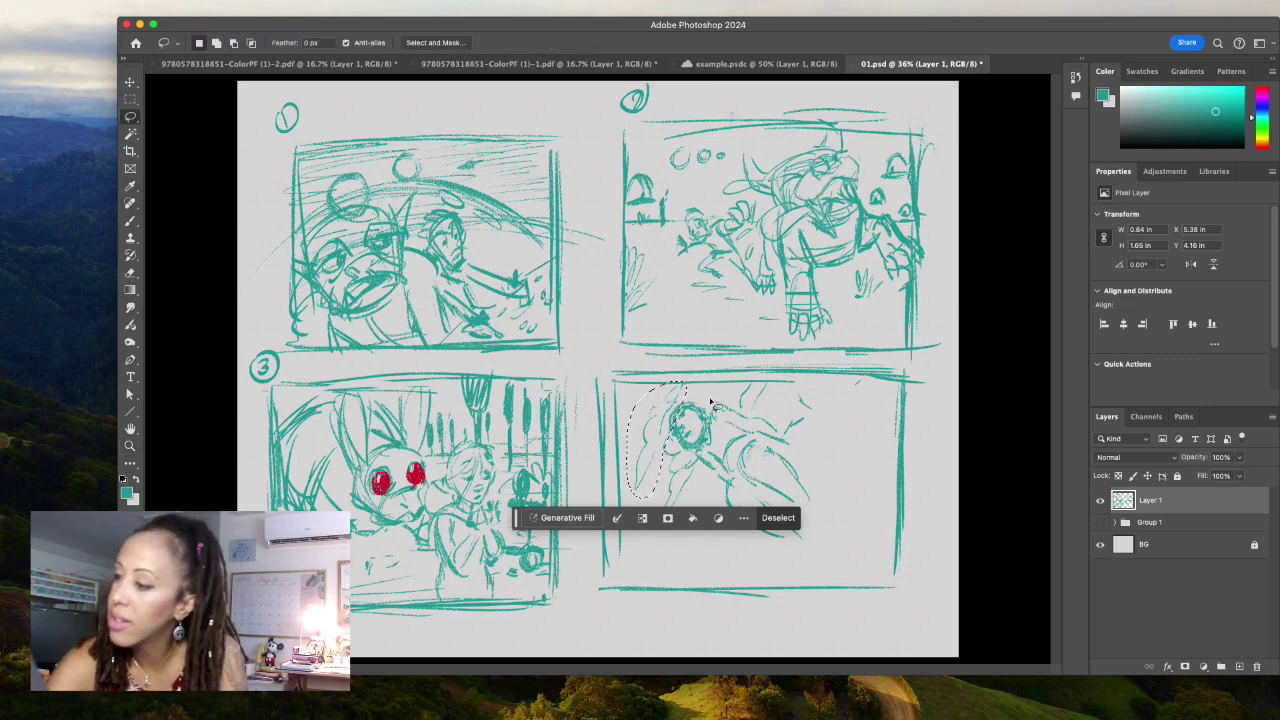
key("ctrl+d")
key("ctrl+d")
key("b")
- Reselect the hair strands and nudge them up and right, then deselect
mouse_move(660, 437)
left_mouse_down()
mouse_move(640, 500)
mouse_move(633, 427)
left_mouse_up()
left_click_drag(692, 390, 660, 412)
key("v")
key("l")
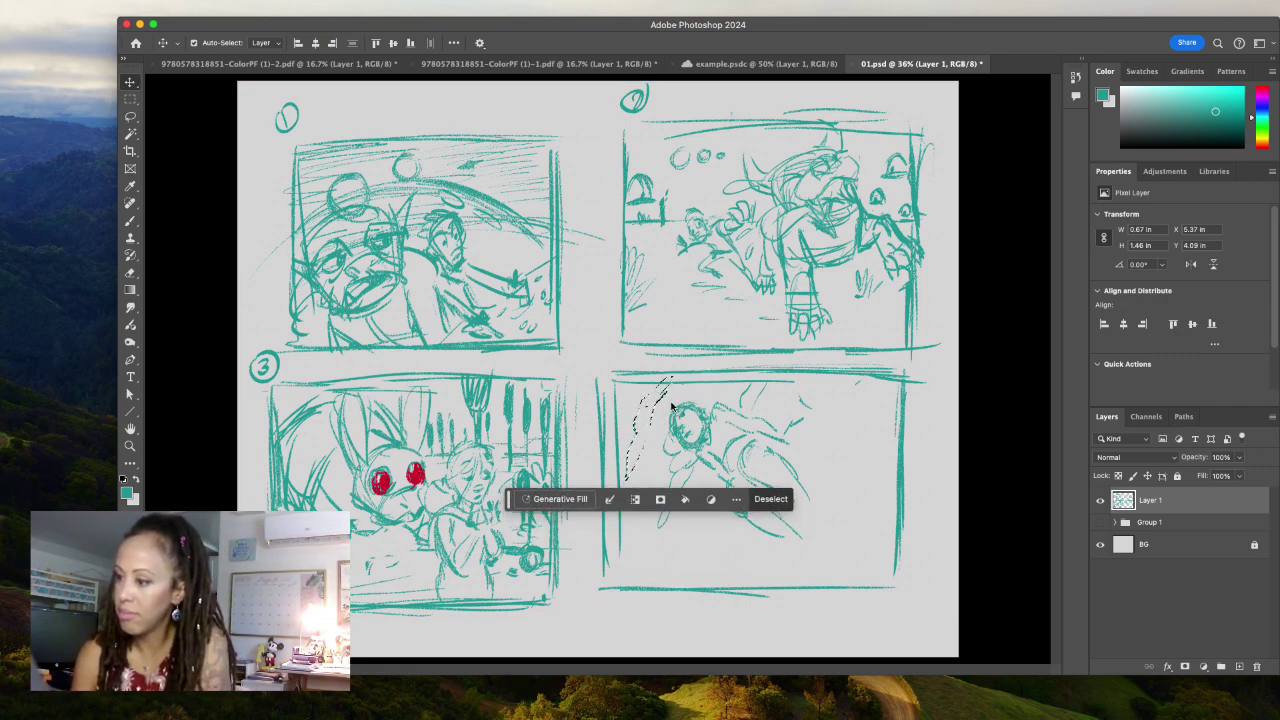
key("Up")
key("Up")
key("Right")
key("super+d")
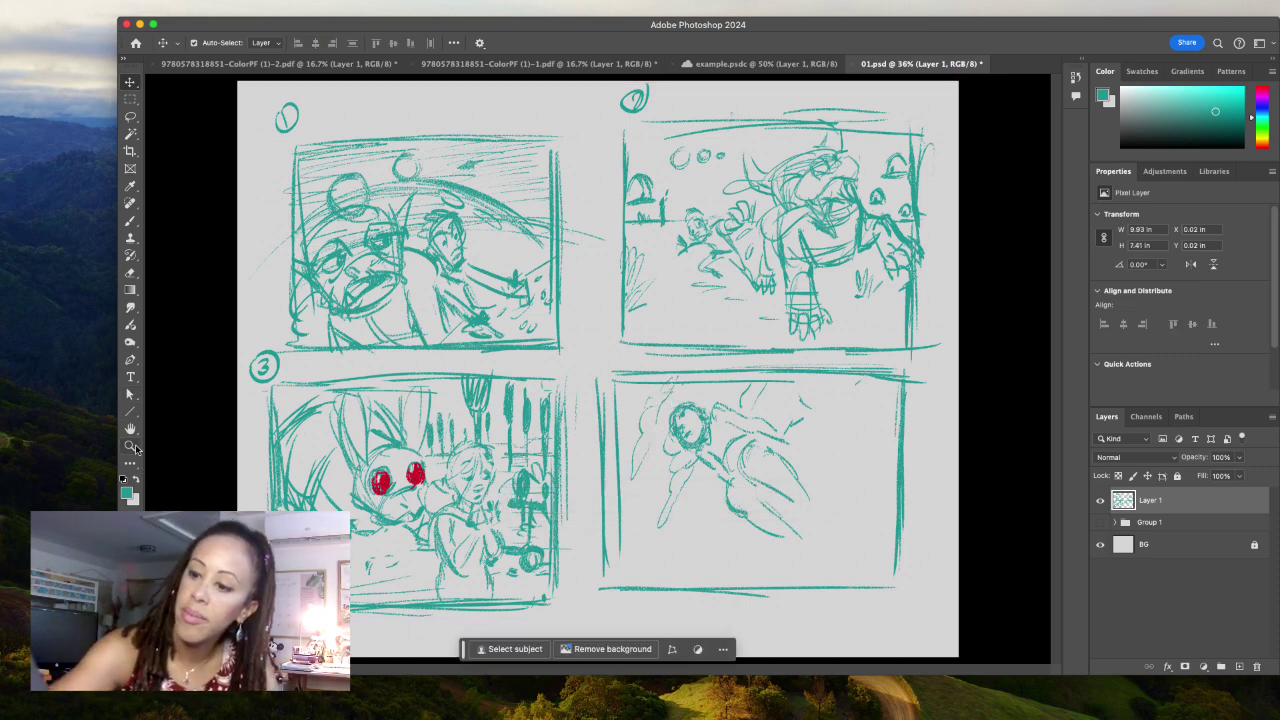
left_click(130, 237)
left_click(765, 530)
- Dismiss the cloning error and draw the first tentacles, including one curving past the frame
key("Return")
key("b")
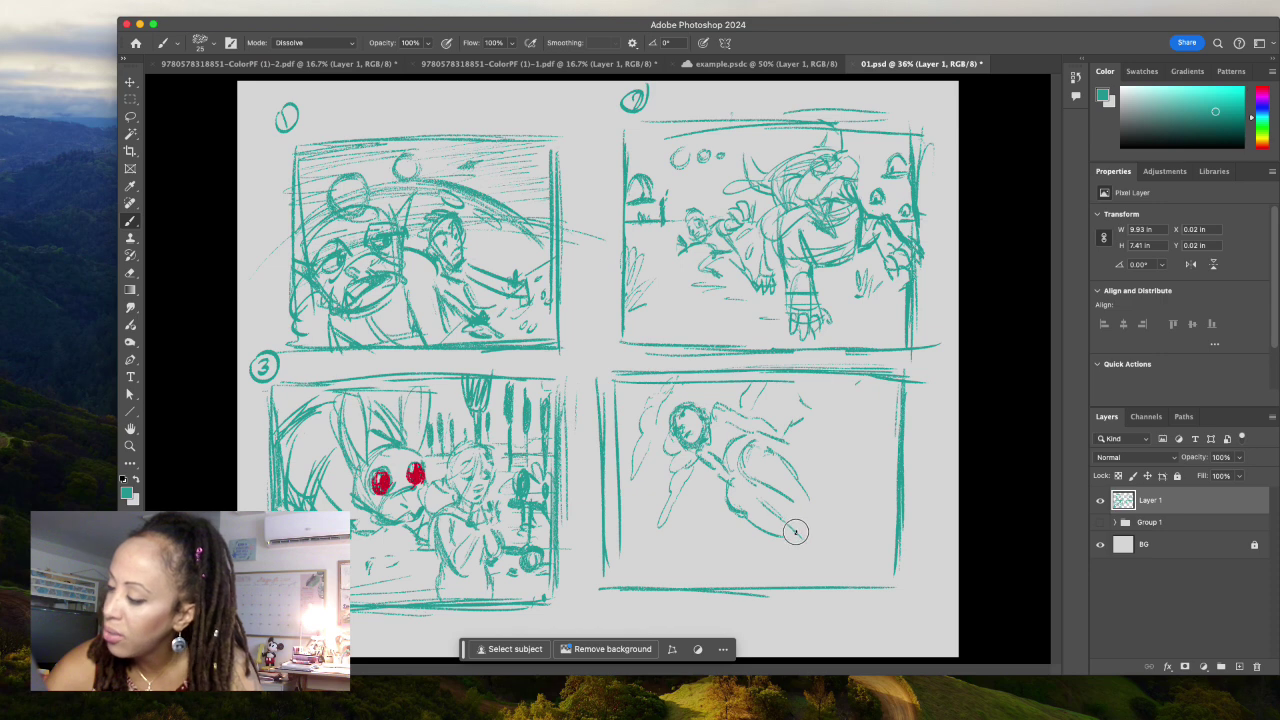
left_click_drag(796, 531, 811, 604)
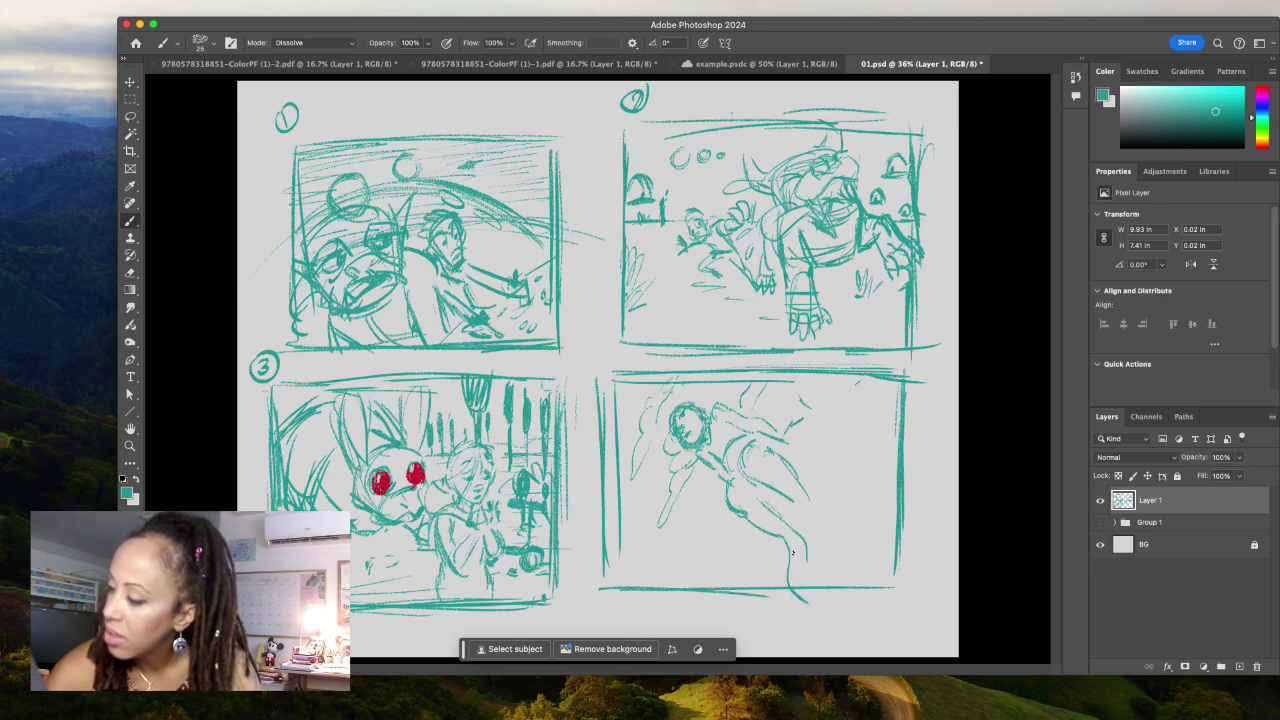
left_click_drag(748, 492, 745, 489)
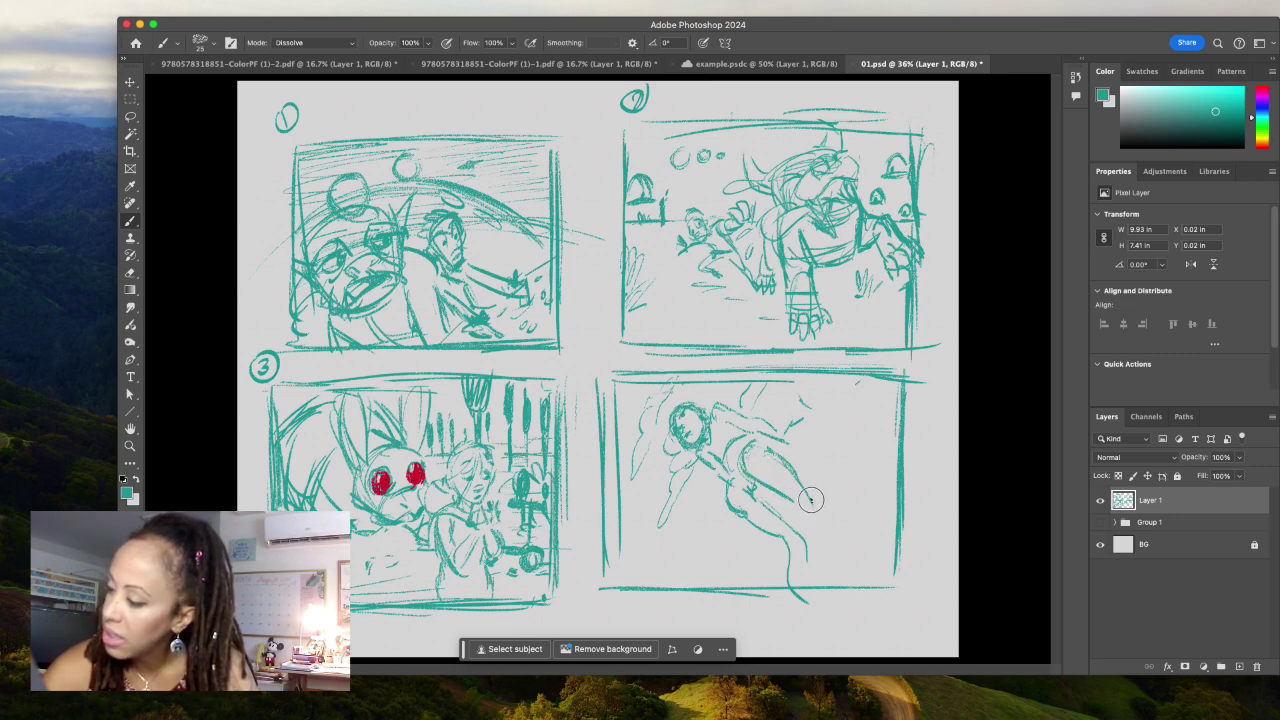
left_click_drag(790, 505, 885, 612)
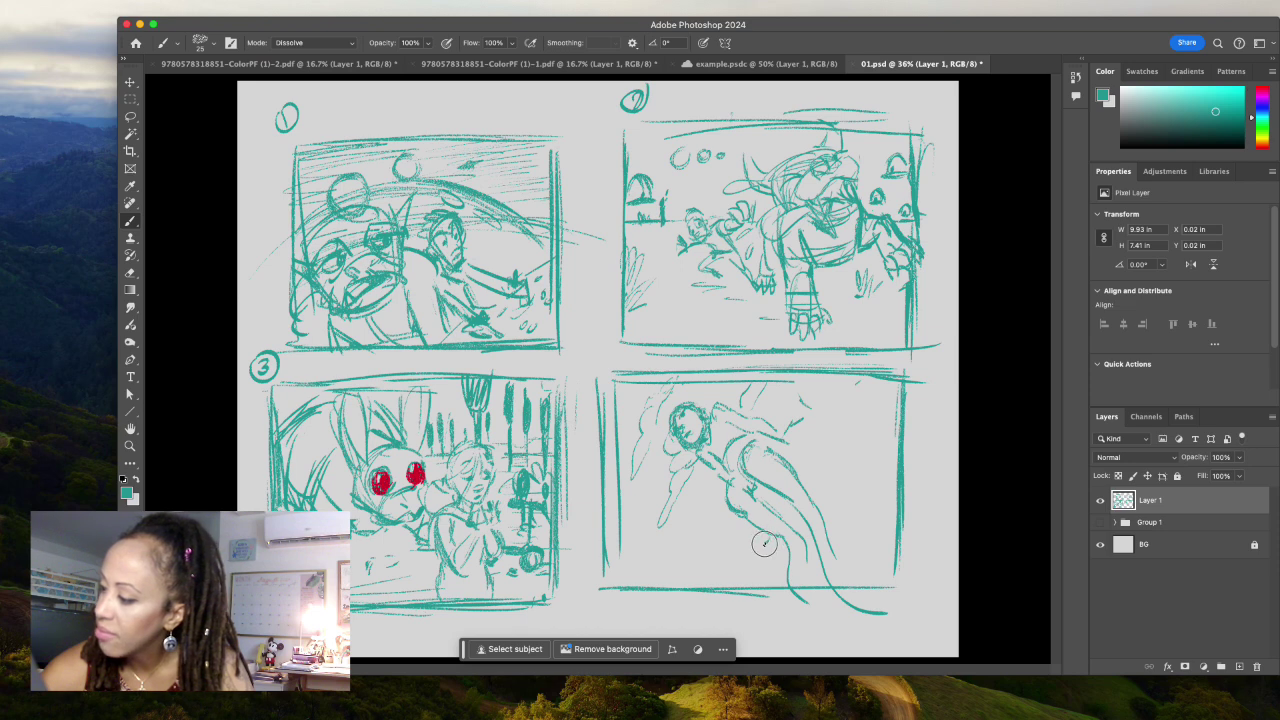
left_click_drag(765, 545, 804, 470)
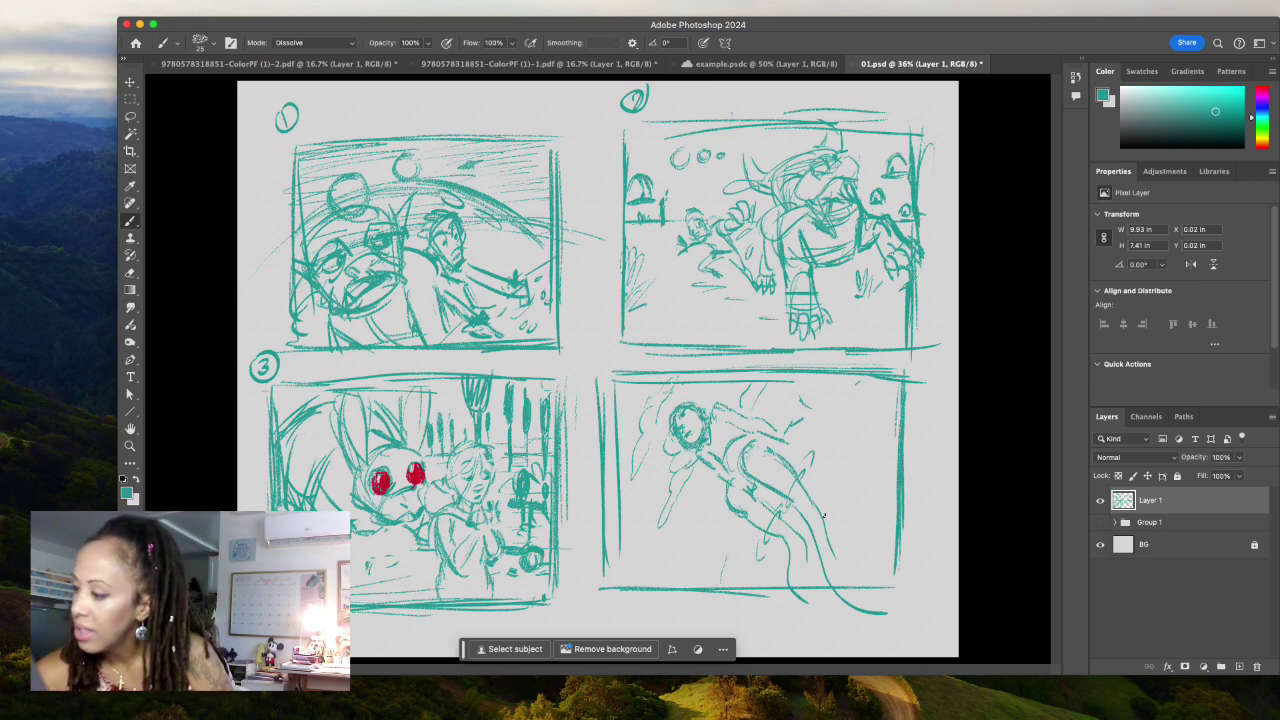
- Add wavy tentacles flowing down-right and one curving down-left, redoing that one
left_click_drag(822, 530, 896, 608)
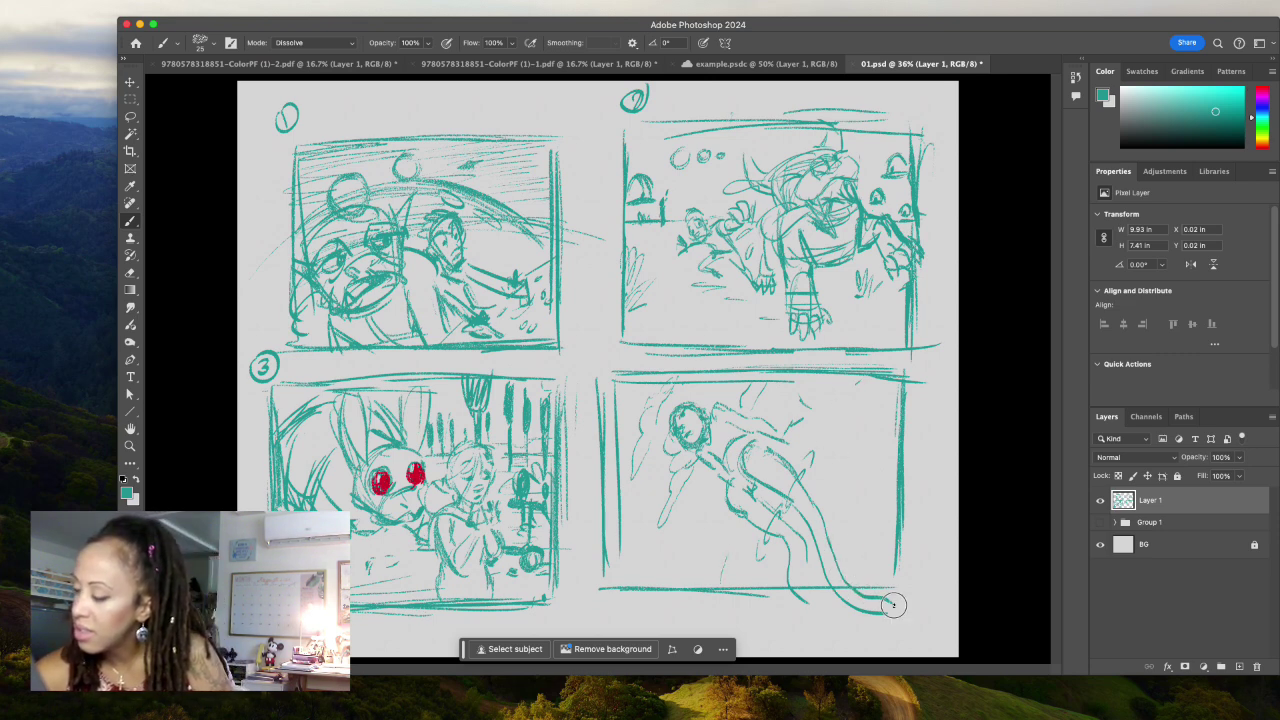
left_click_drag(820, 516, 912, 548)
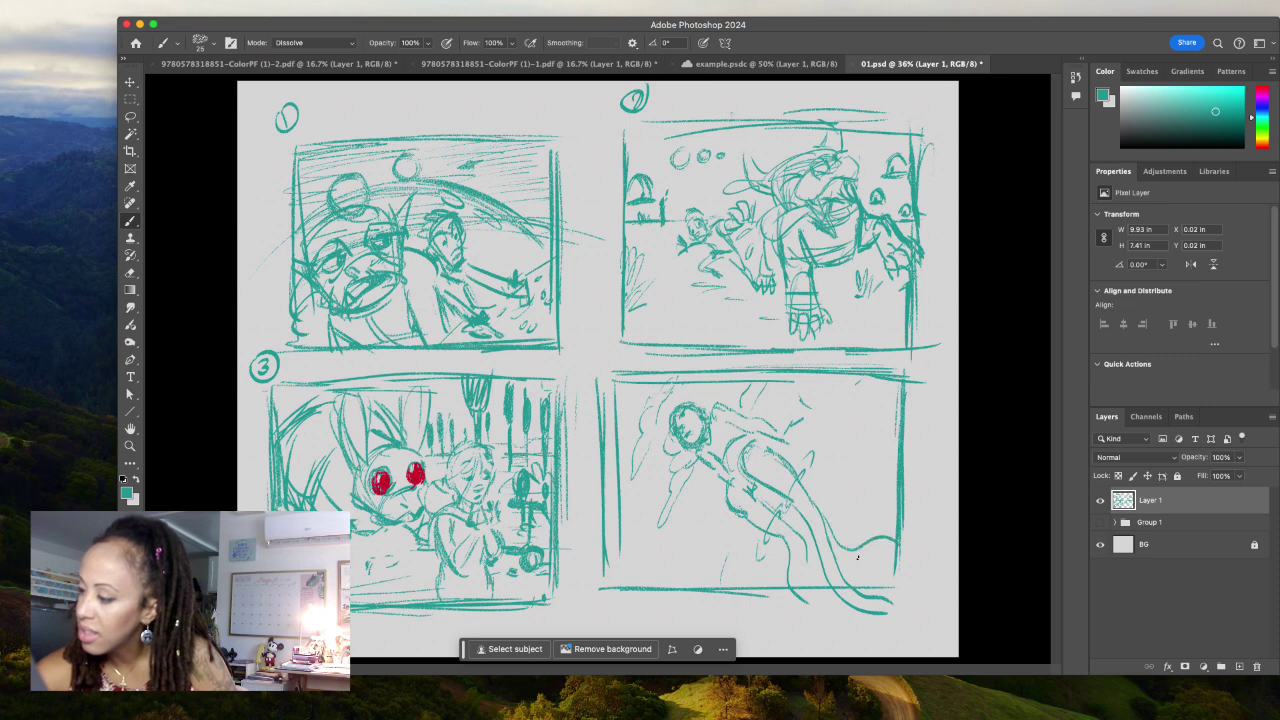
left_click_drag(824, 550, 950, 592)
left_click_drag(780, 515, 845, 628)
left_click_drag(775, 525, 750, 638)
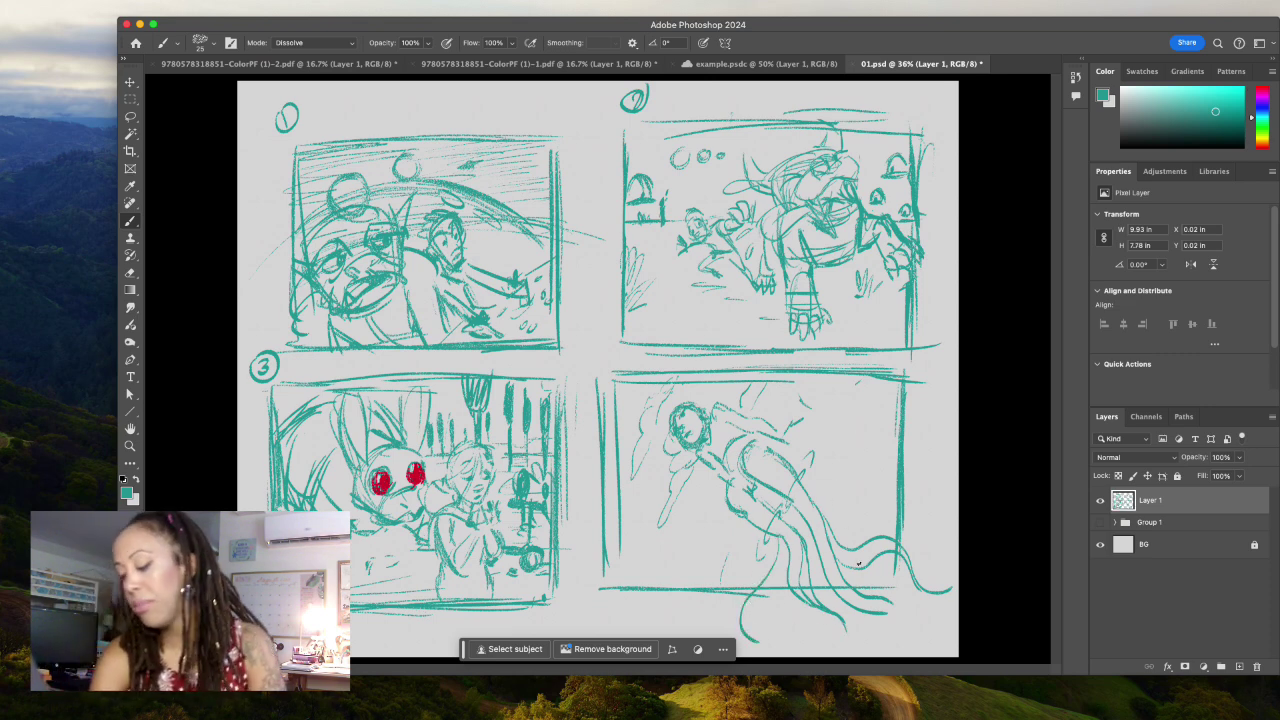
key("ctrl+z")
mouse_move(778, 530)
left_mouse_down()
mouse_move(692, 618)
mouse_move(785, 578)
left_mouse_up()
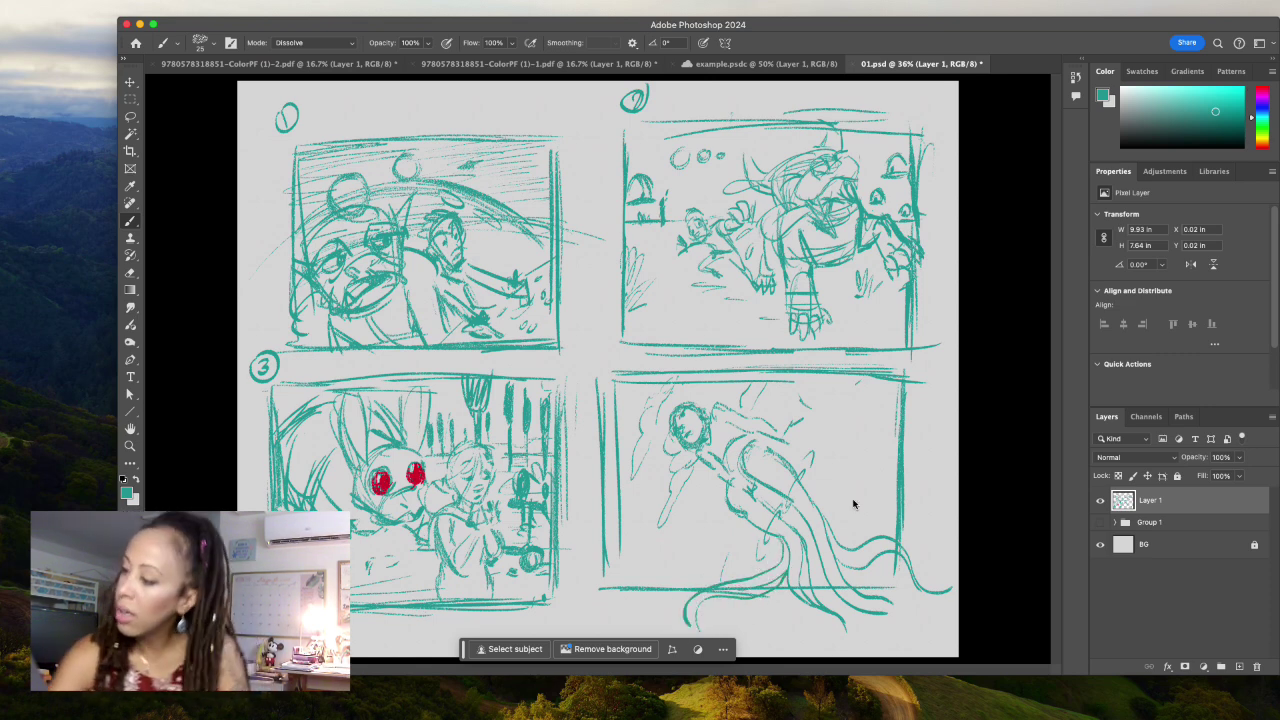
- Sweep a tentacle up toward the right, trim its arc, and add more downward tentacles
left_click_drag(790, 480, 912, 400)
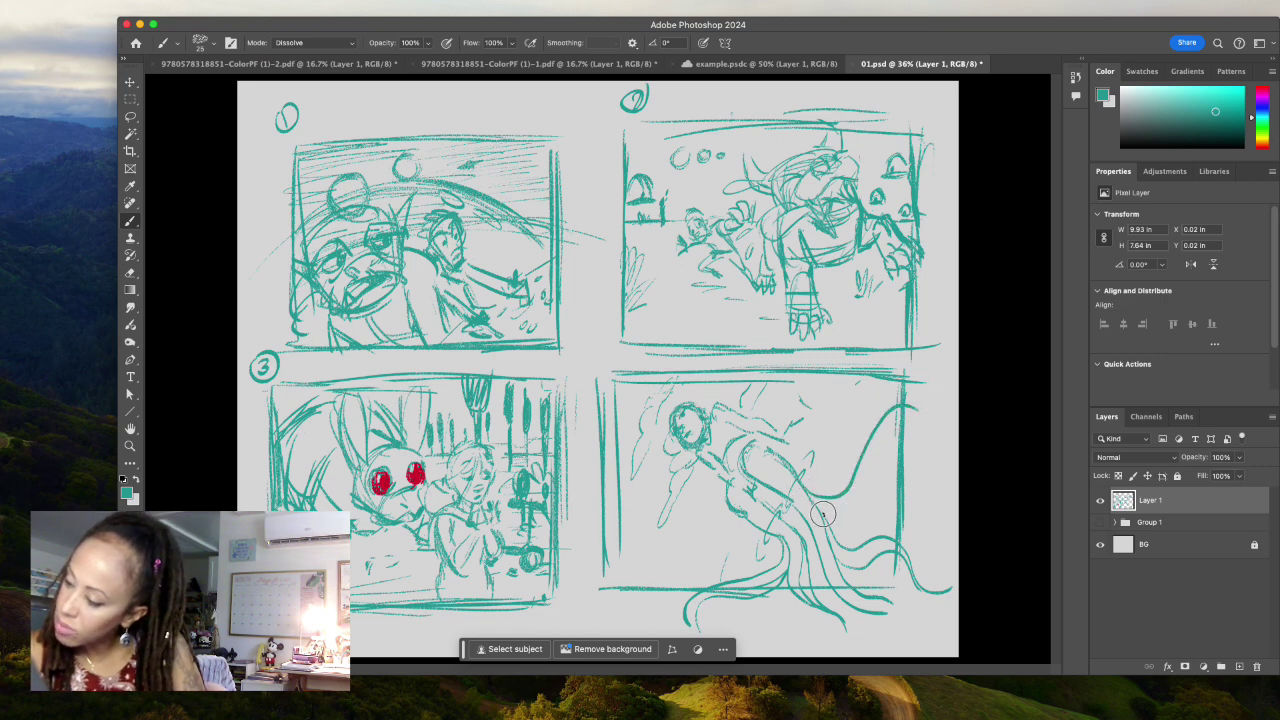
left_click_drag(840, 517, 860, 500)
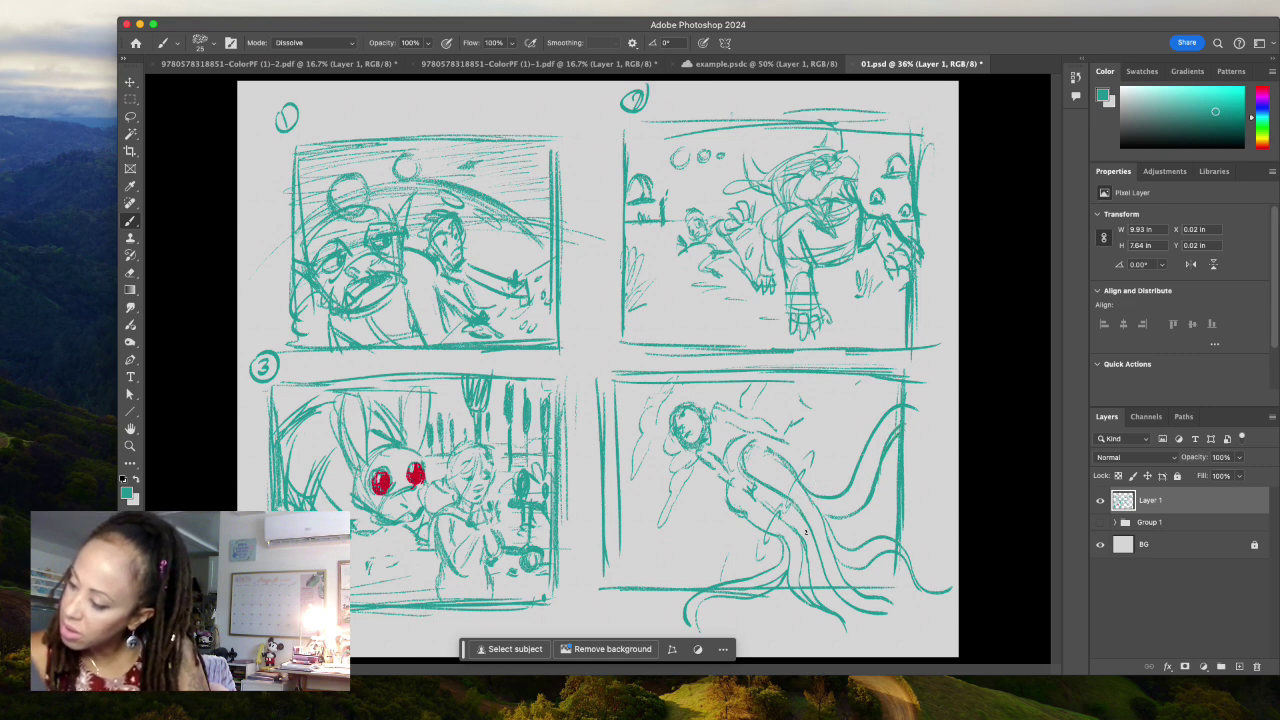
left_click_drag(800, 513, 900, 605)
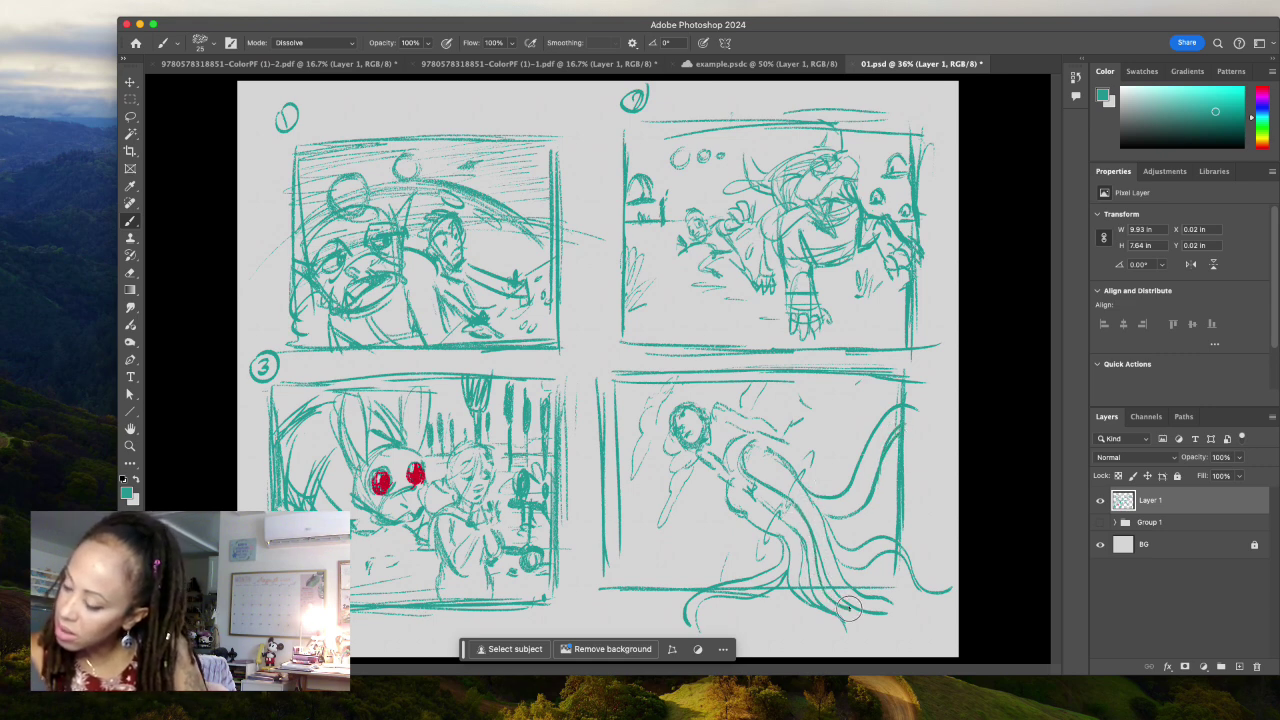
mouse_move(818, 525)
left_mouse_down()
mouse_move(862, 592)
mouse_move(920, 602)
left_mouse_up()
- Delete the stray strokes at the tentacle ends
left_click(130, 117)
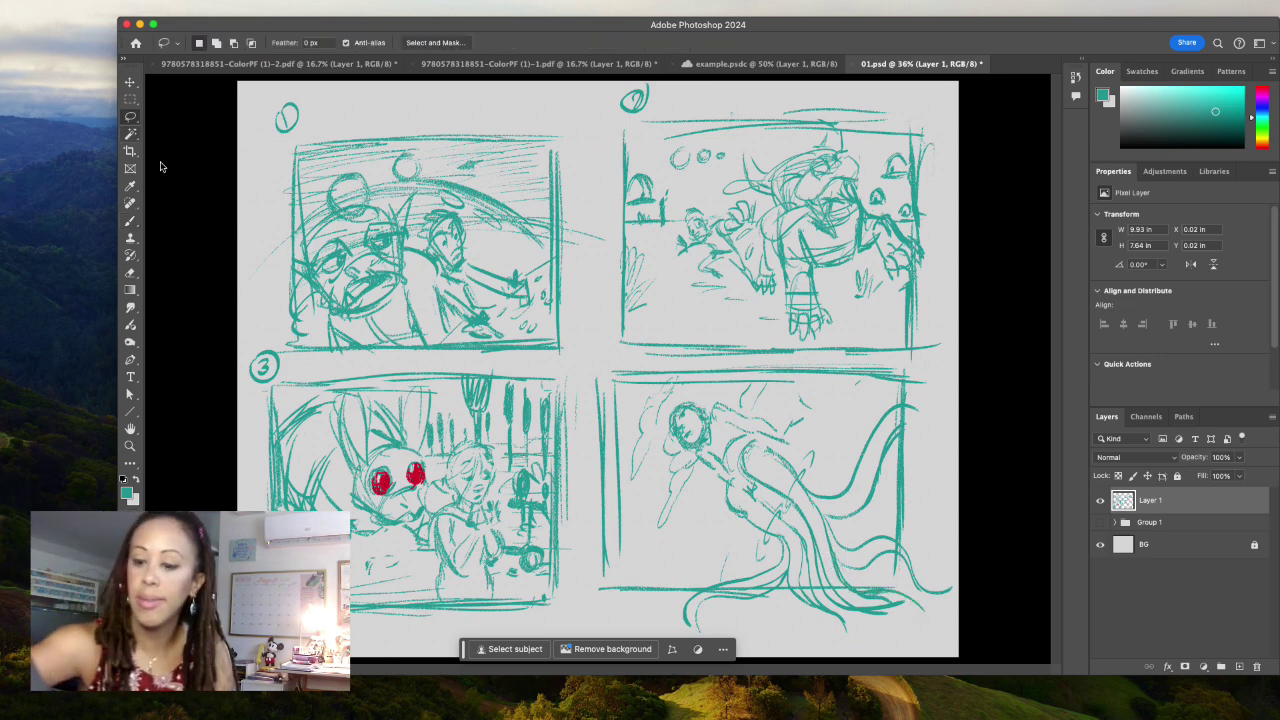
mouse_move(815, 535)
left_mouse_down()
mouse_move(897, 600)
mouse_move(845, 595)
left_mouse_up()
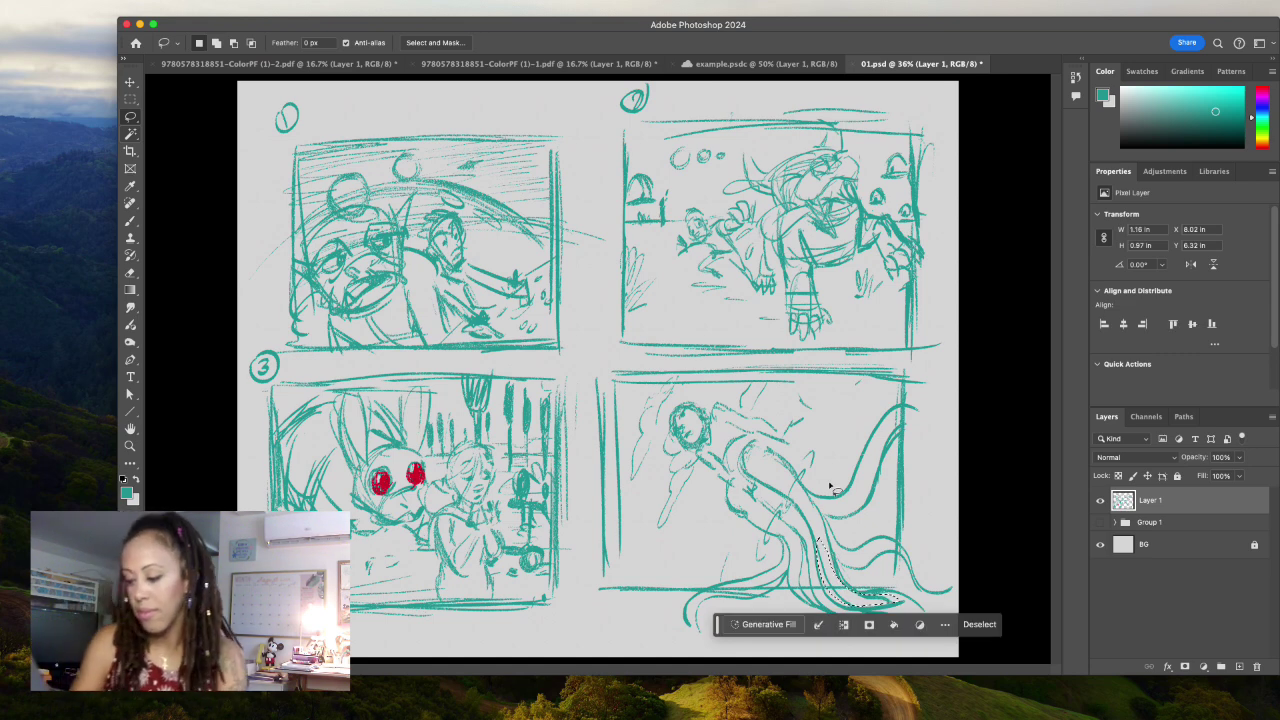
key("Delete")
key("super+d")
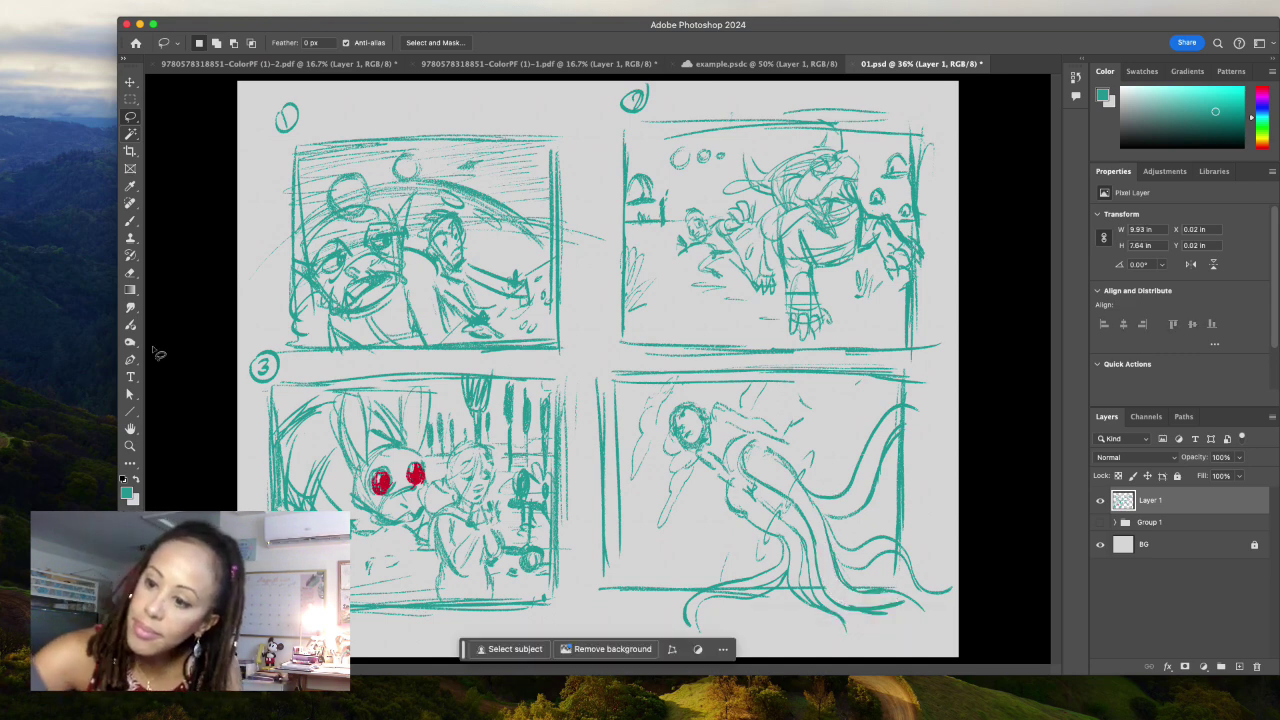
- Brush a short stroke onto the tentacles, glancing at the brush presets without changing them
left_click(130, 221)
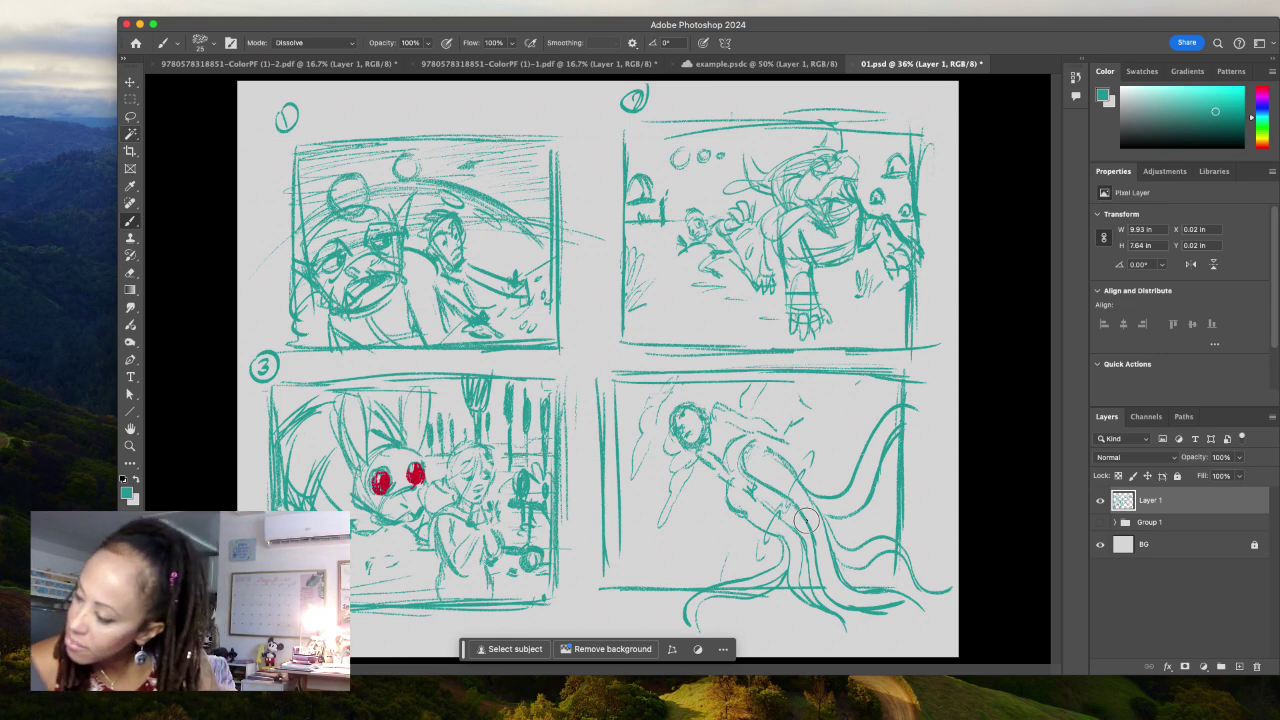
left_click_drag(812, 496, 826, 526)
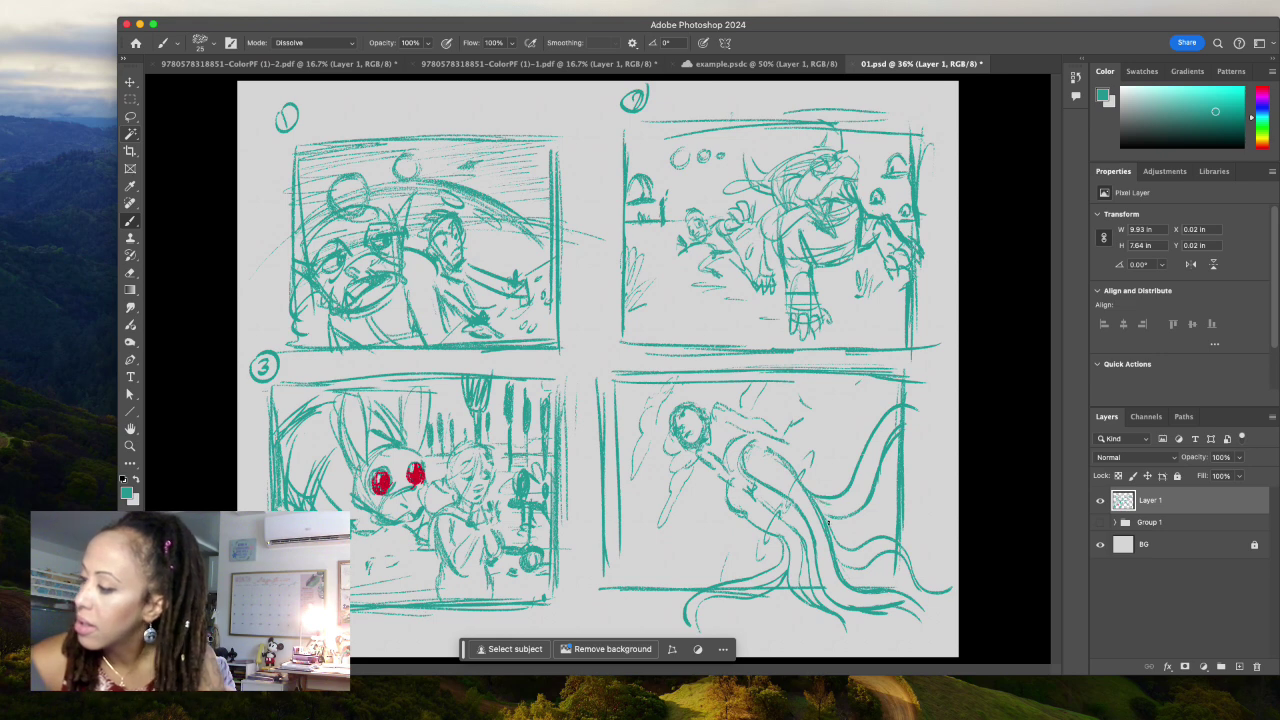
right_click(833, 495)
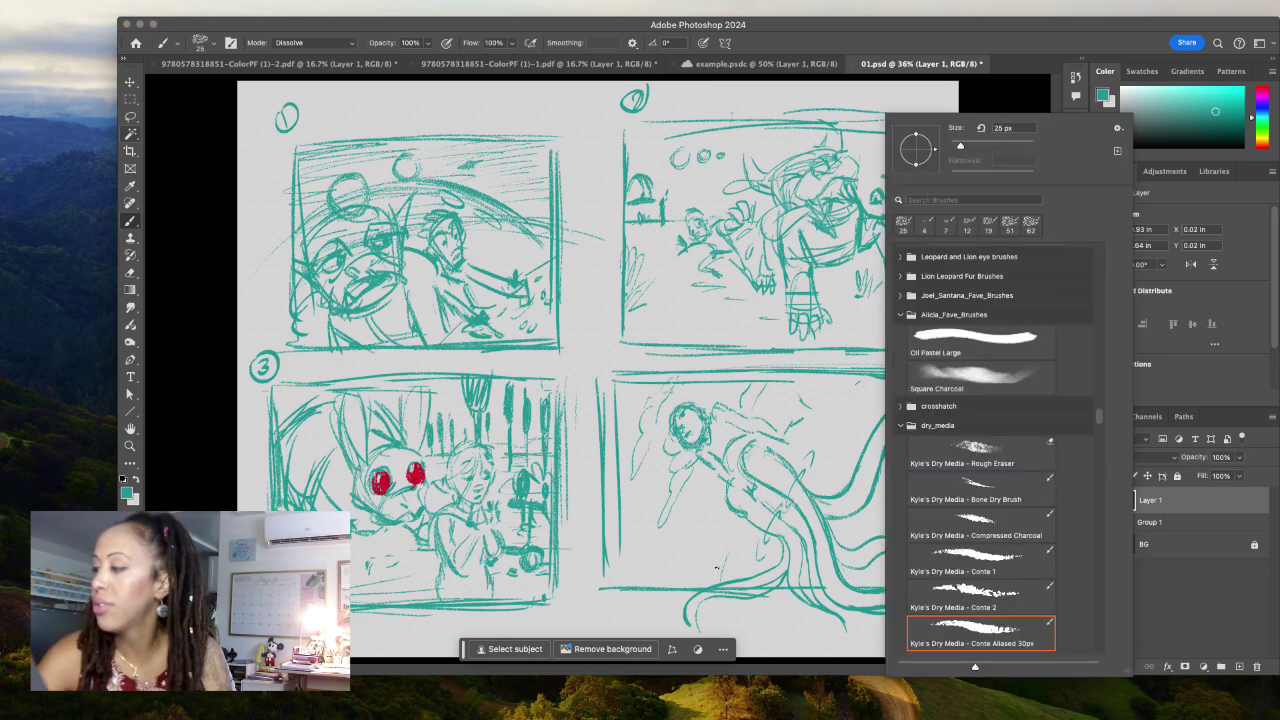
left_click(716, 567)
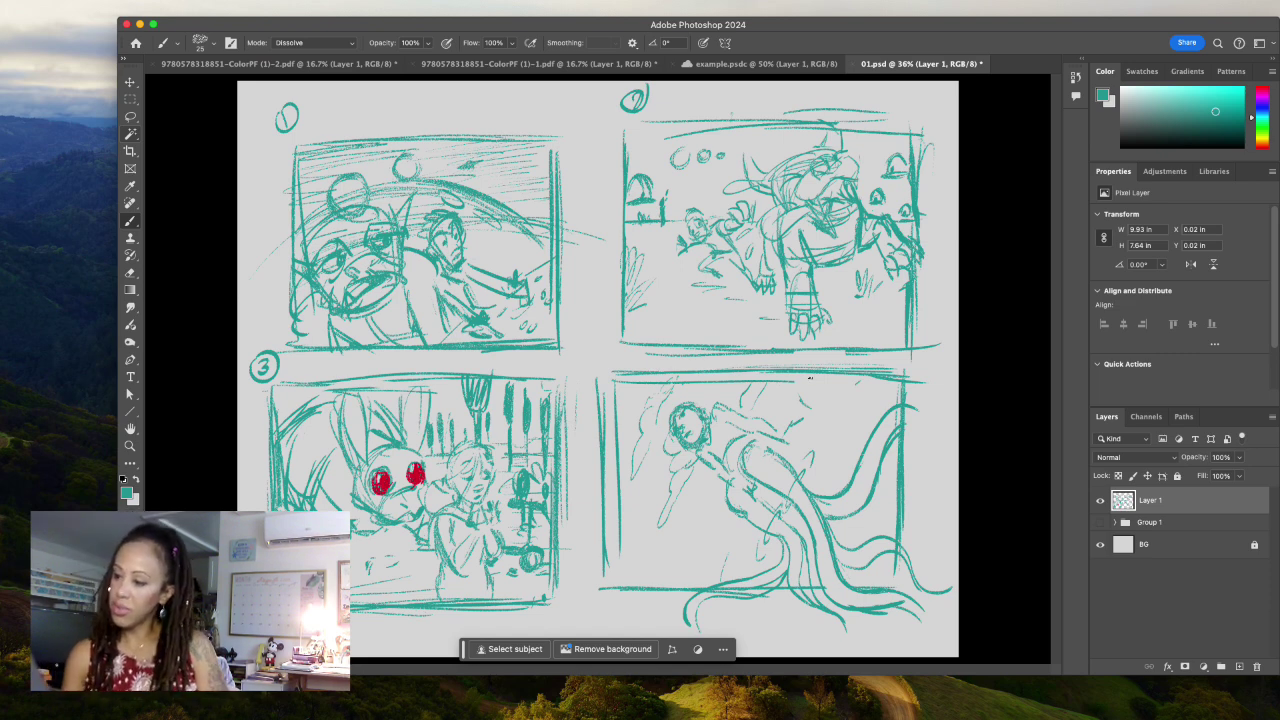
- Add a small stroke and two diagonal lines in frame 4
left_click_drag(758, 550, 775, 520)
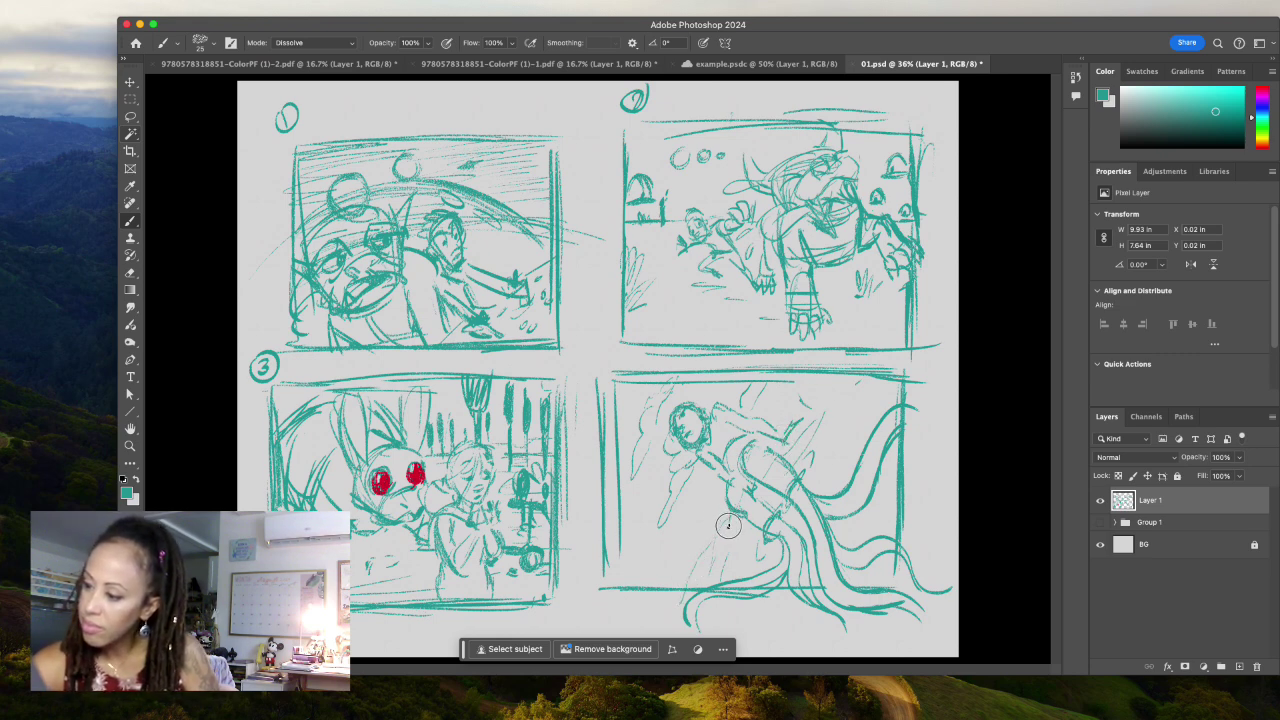
left_click_drag(782, 418, 806, 396)
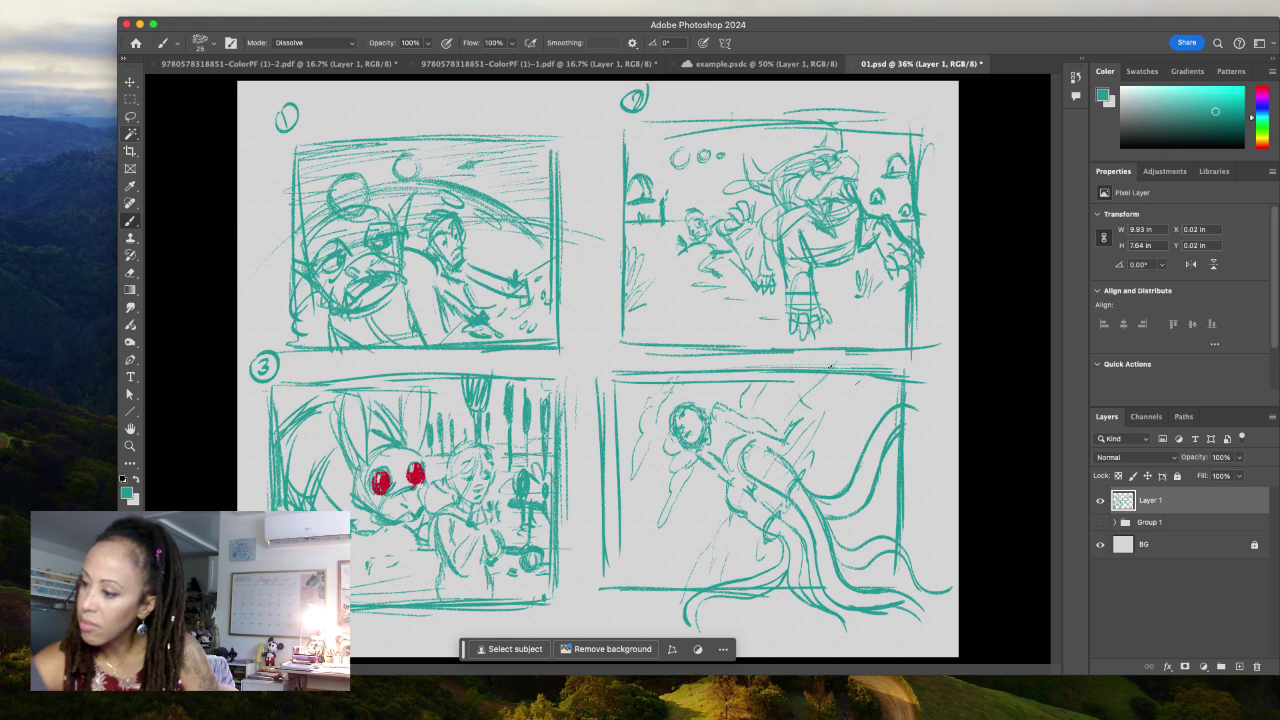
left_click_drag(728, 474, 746, 515)
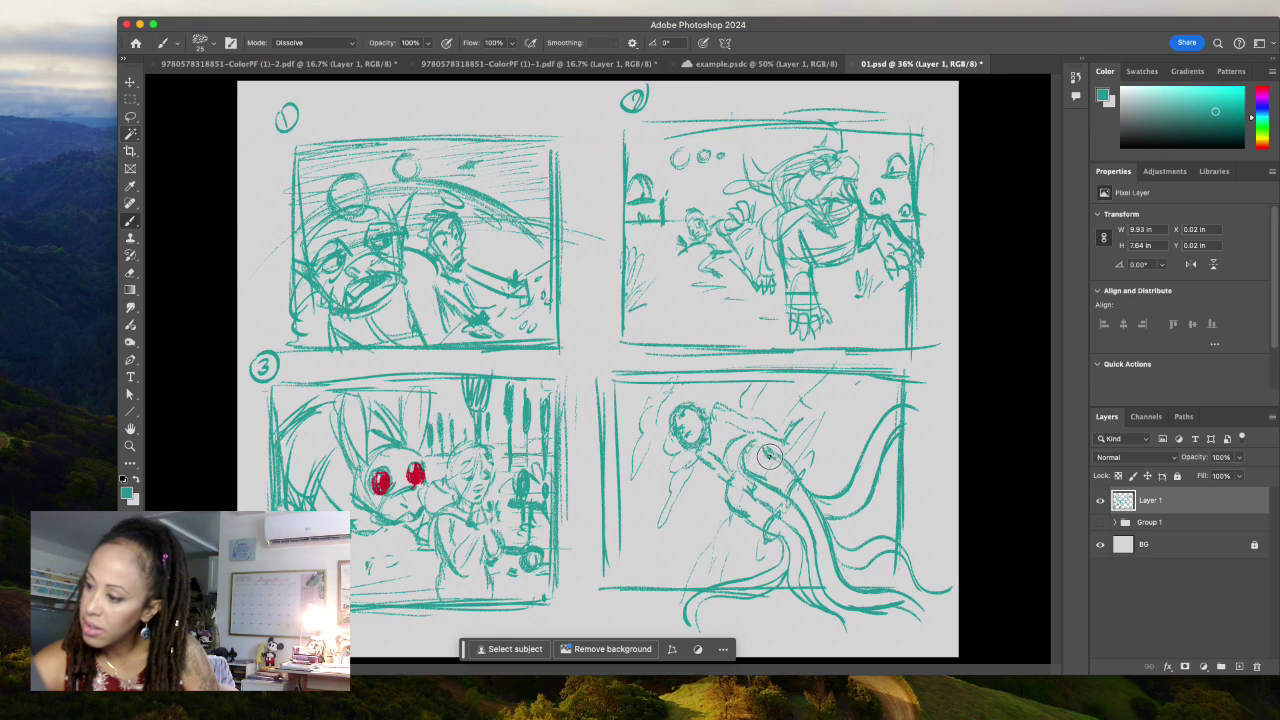
- Draw several long hair strands hanging down the girl's left side and body
left_click_drag(666, 425, 691, 512)
left_click_drag(666, 424, 690, 536)
left_click_drag(704, 462, 710, 540)
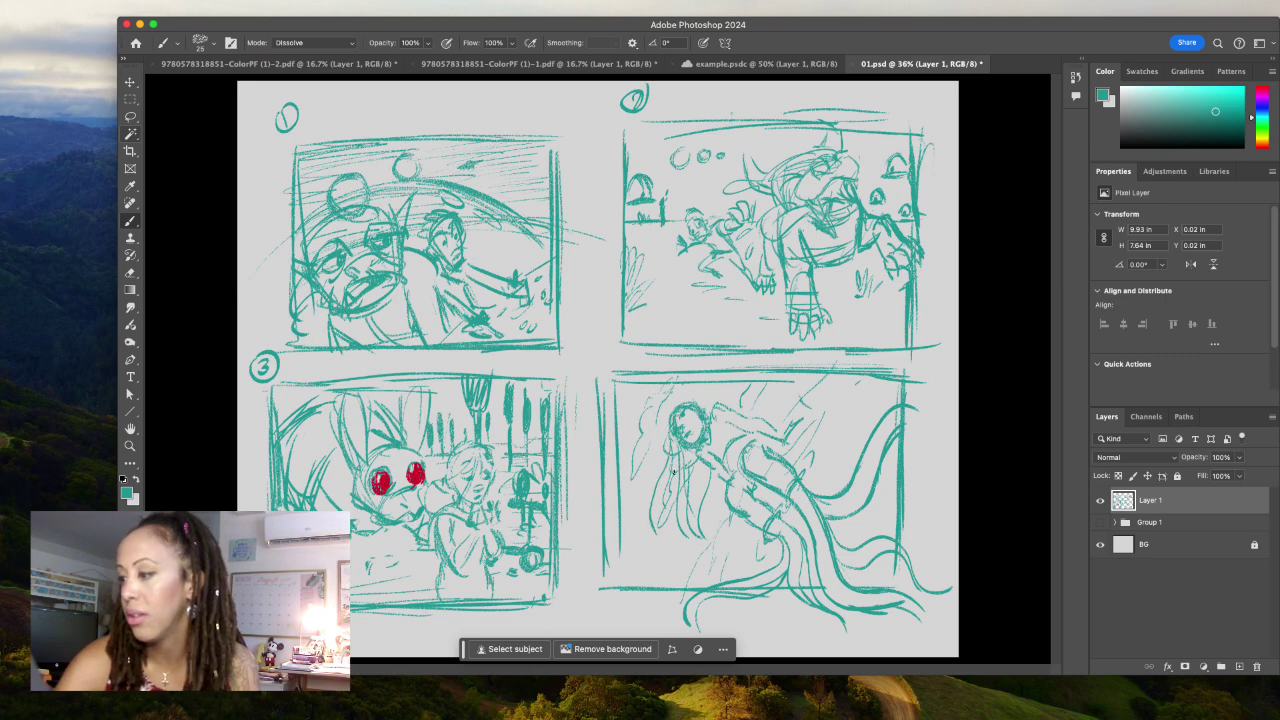
left_click_drag(660, 410, 650, 545)
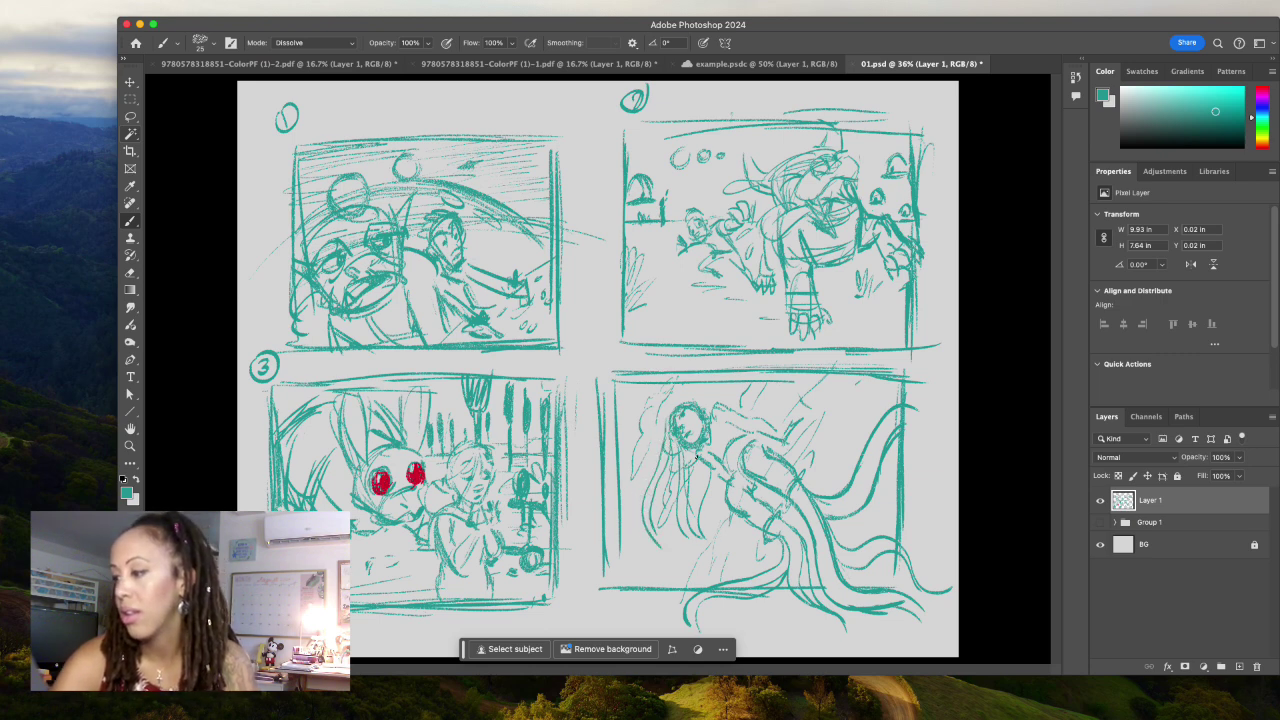
left_click_drag(695, 460, 680, 555)
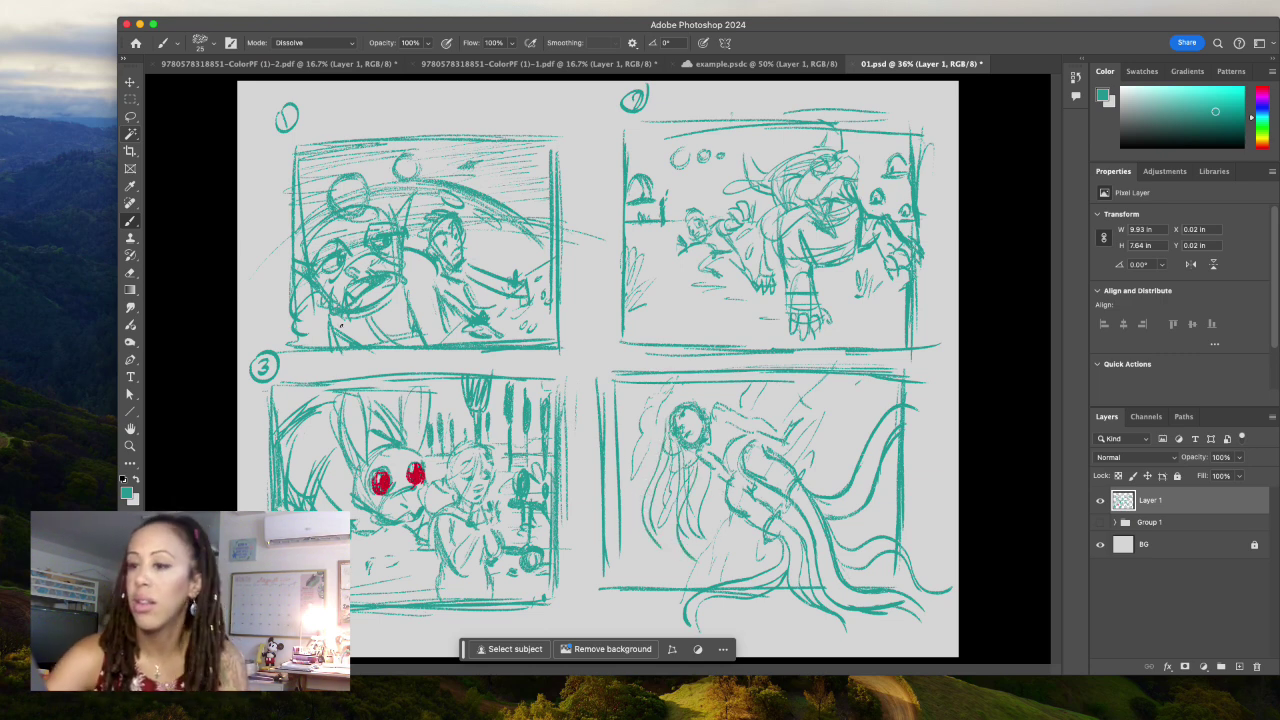
- Make trial lasso selections down the girl's figure, then clear them
left_click(130, 117)
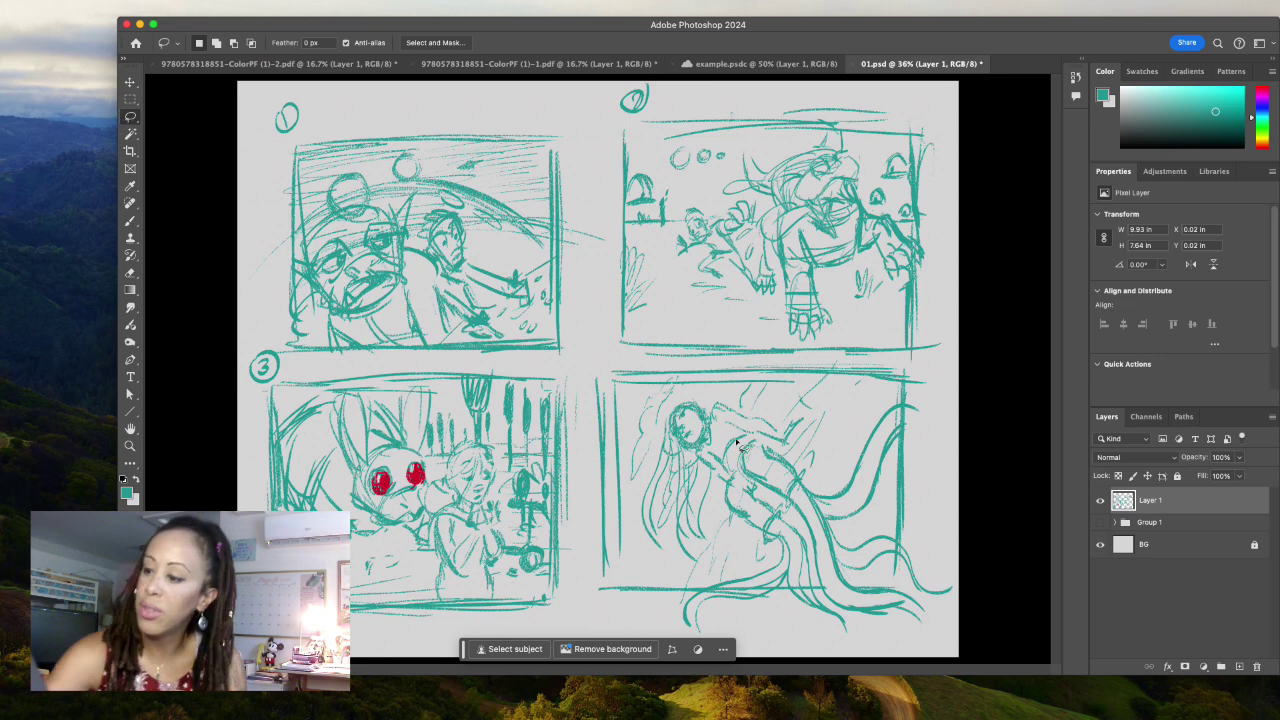
left_click_drag(715, 472, 700, 545)
left_click(735, 505)
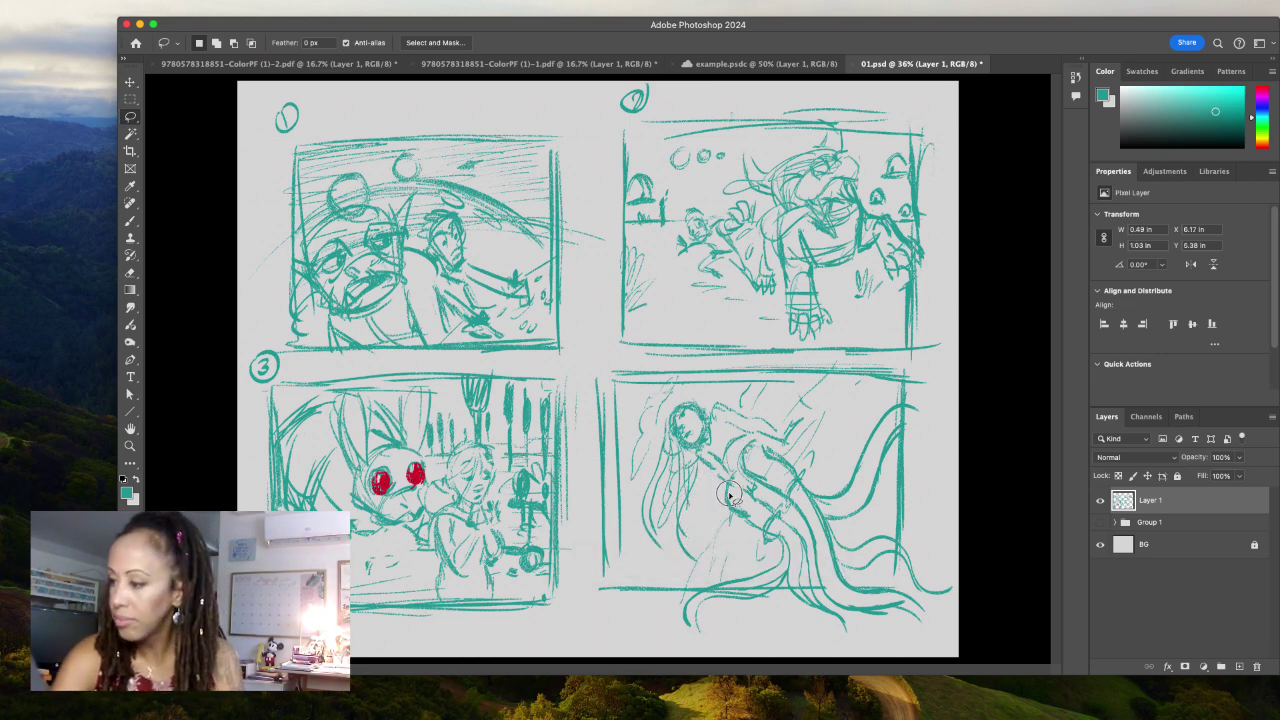
left_click_drag(698, 482, 692, 565)
key("super+d")
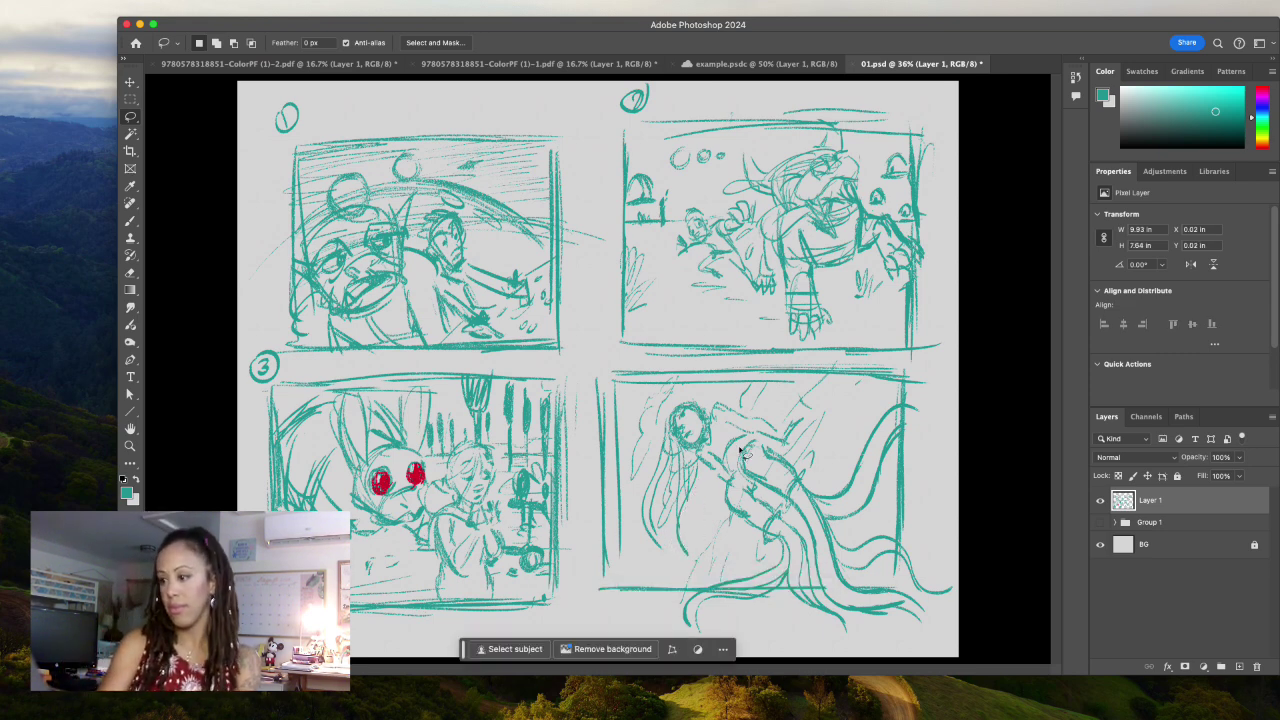
left_click(130, 220)
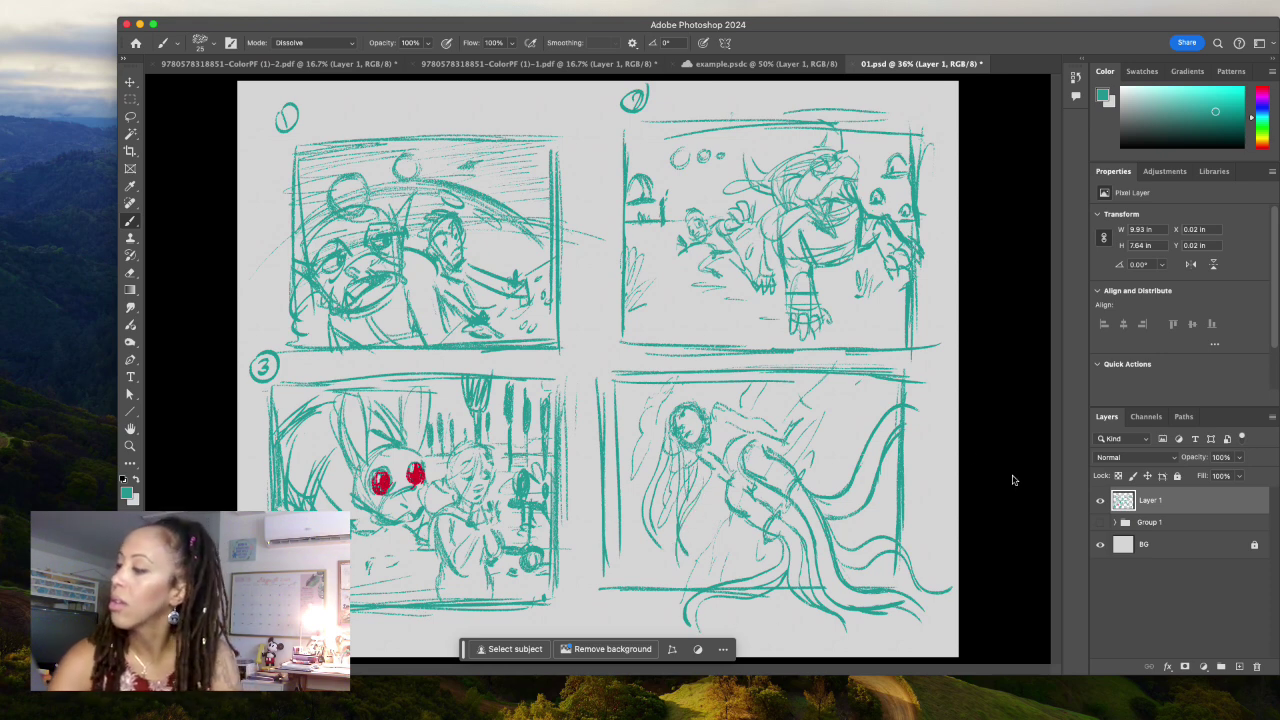
- Extend the tentacle curve past the frame border and add strokes on the head and right side
left_click_drag(890, 440, 914, 402)
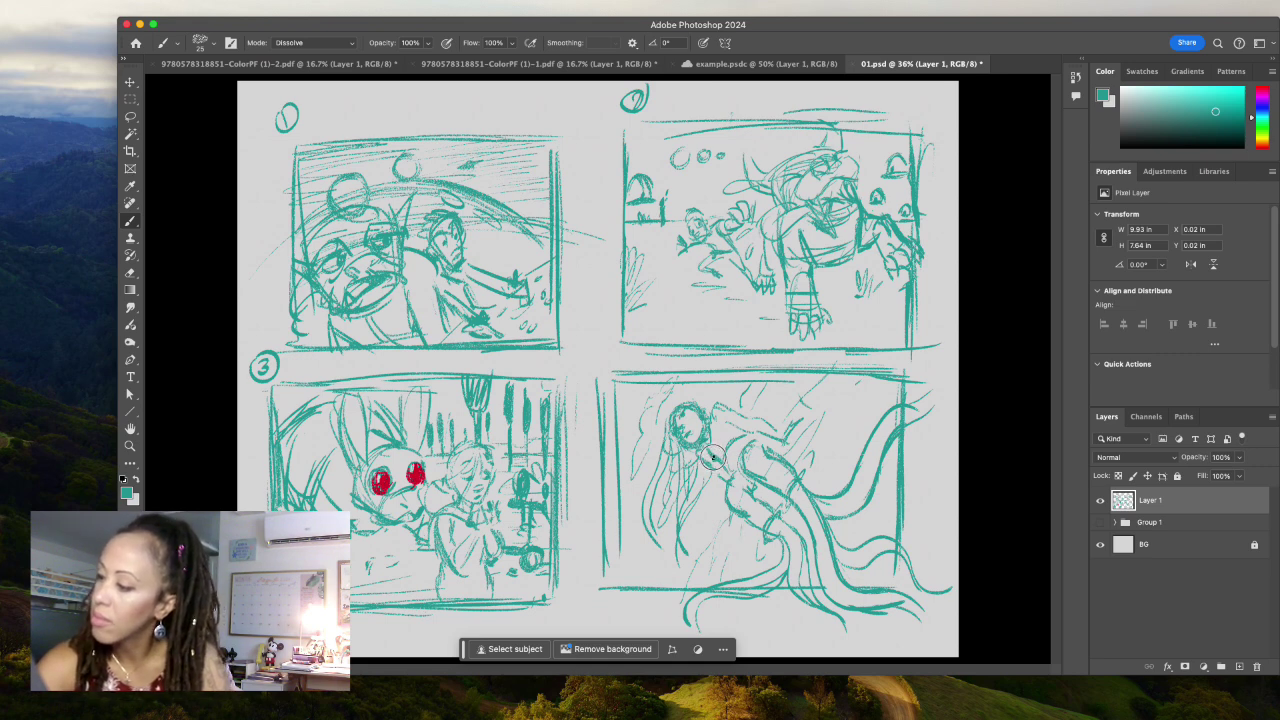
left_click_drag(715, 410, 700, 425)
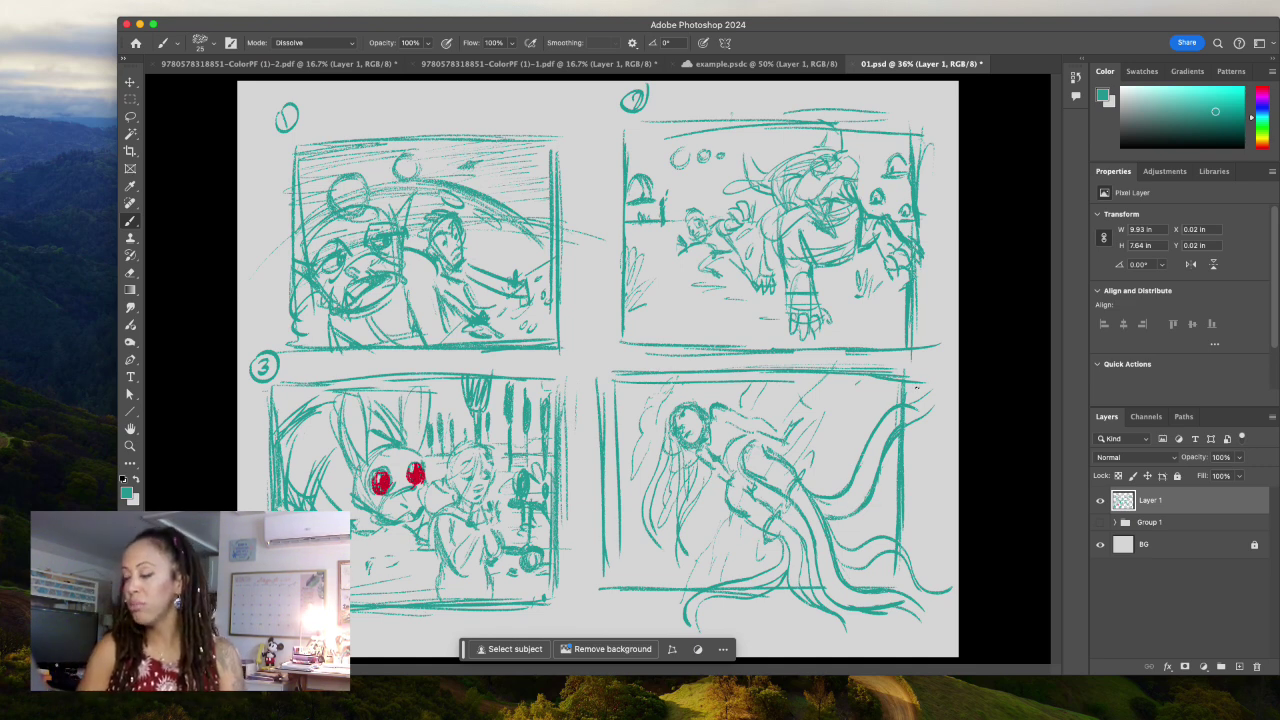
left_click_drag(740, 495, 770, 442)
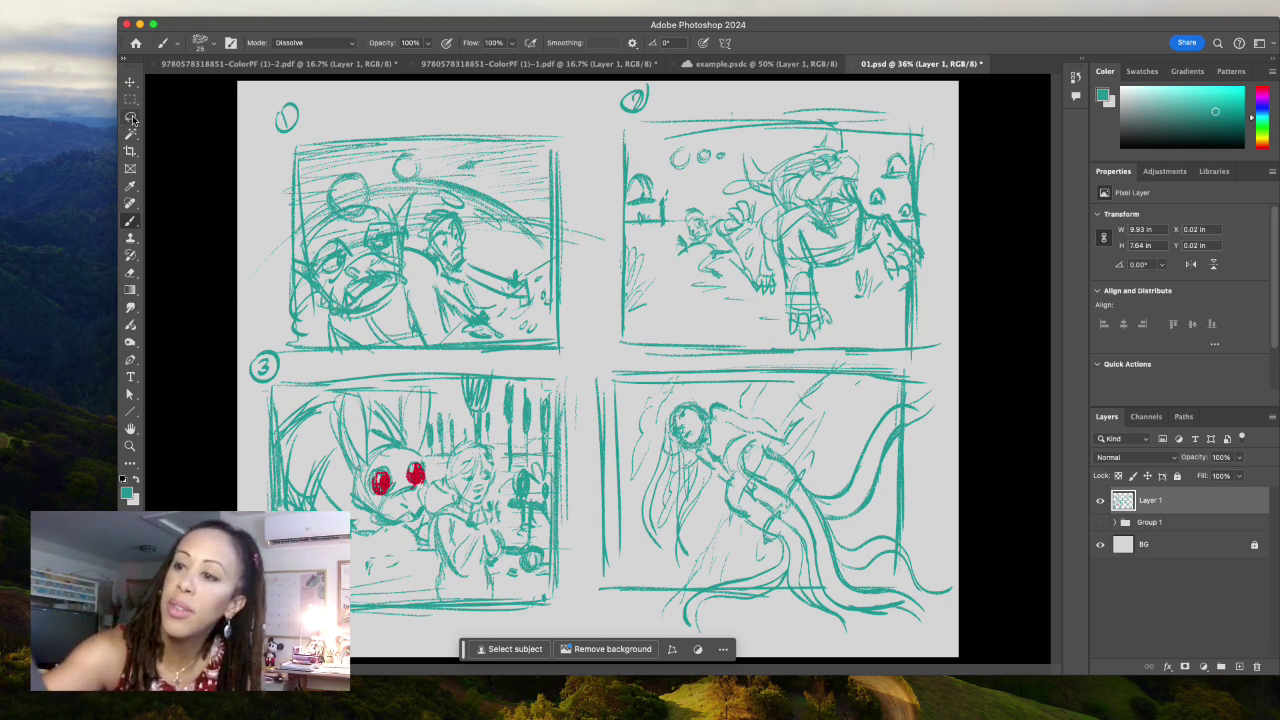
- Delete the stray mark near the girl's shoulder
left_click(130, 117)
left_click_drag(735, 485, 752, 512)
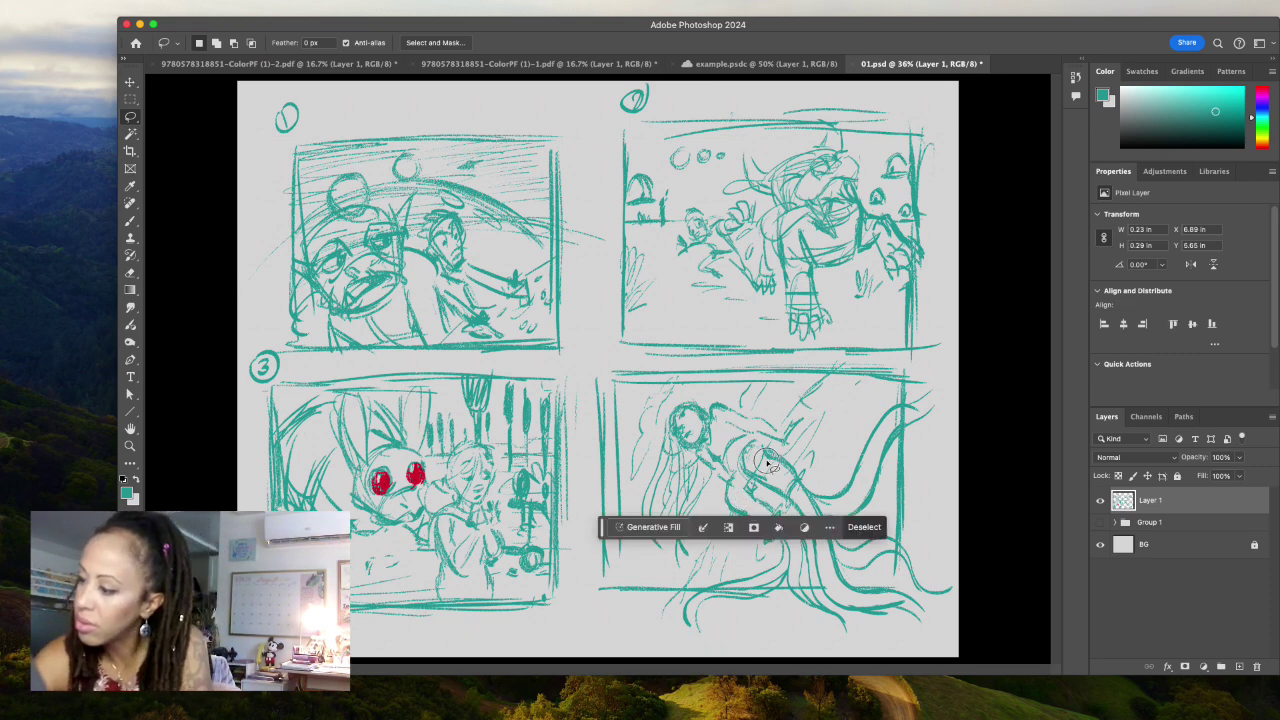
key("super+d")
left_click_drag(748, 455, 770, 478)
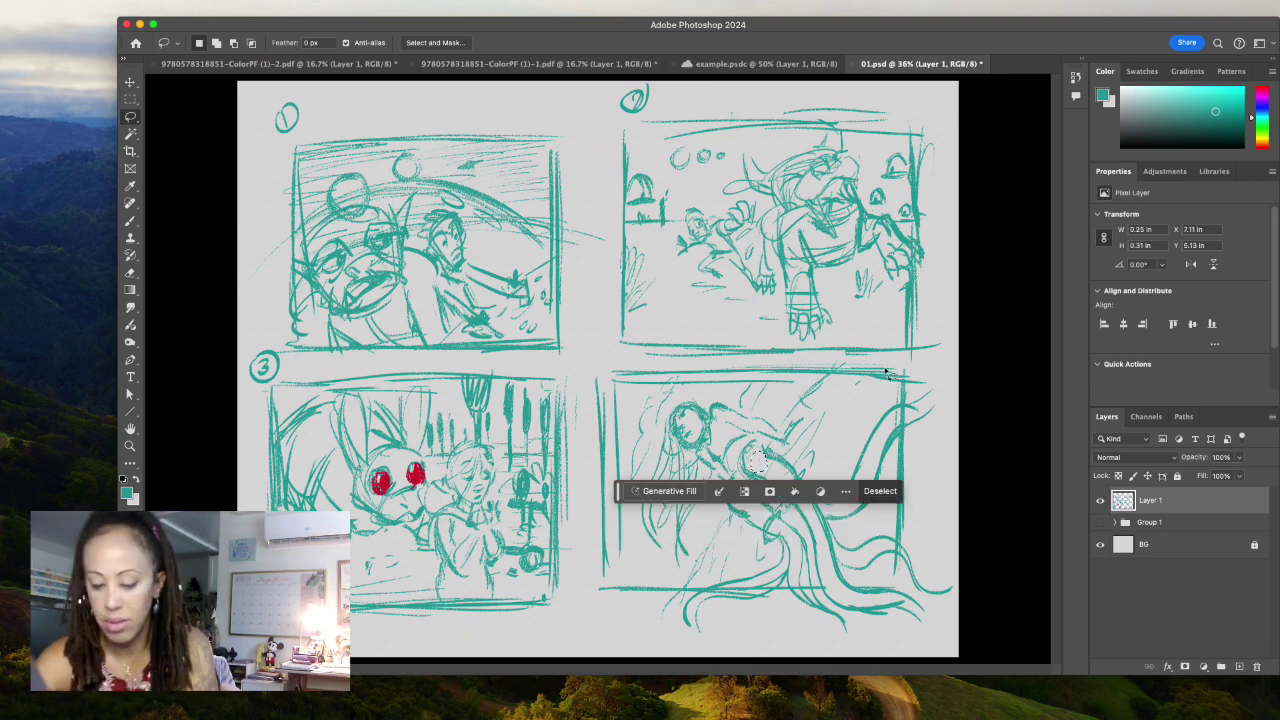
key("BackSpace")
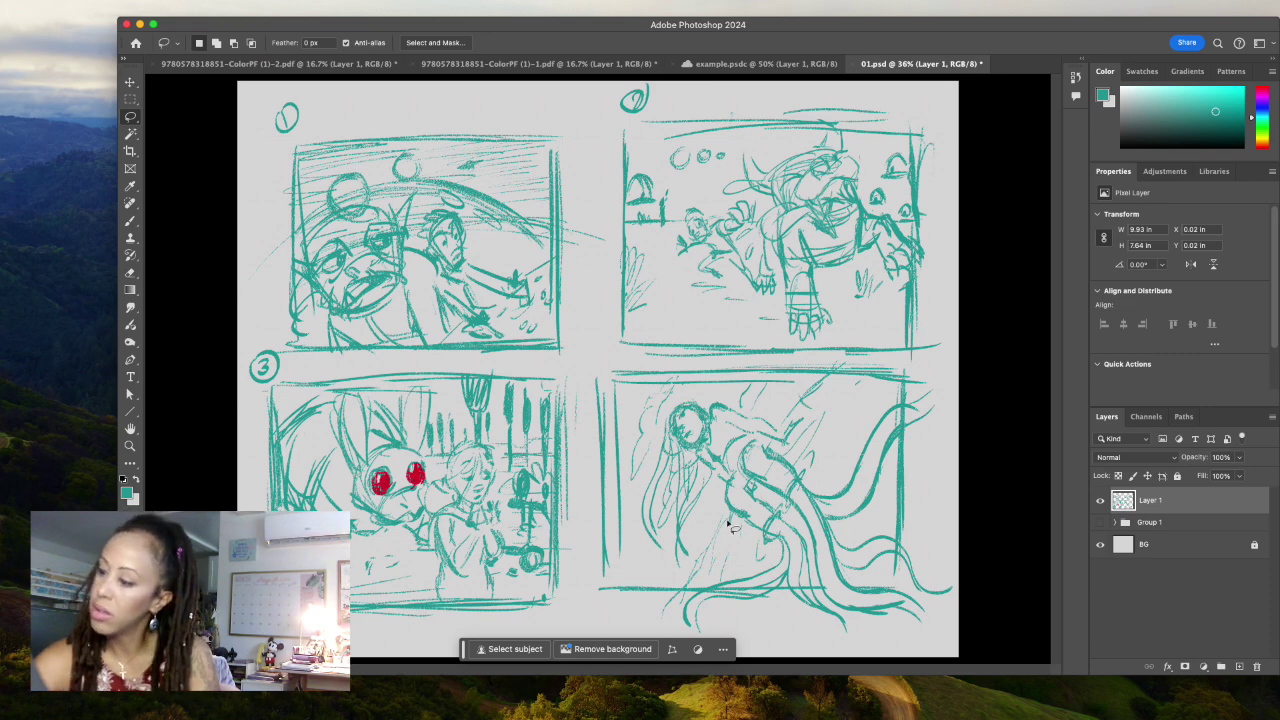
key("super+d")
- Delete stray strokes near the frame's bottom and the top-right tentacle
left_click_drag(723, 518, 700, 580)
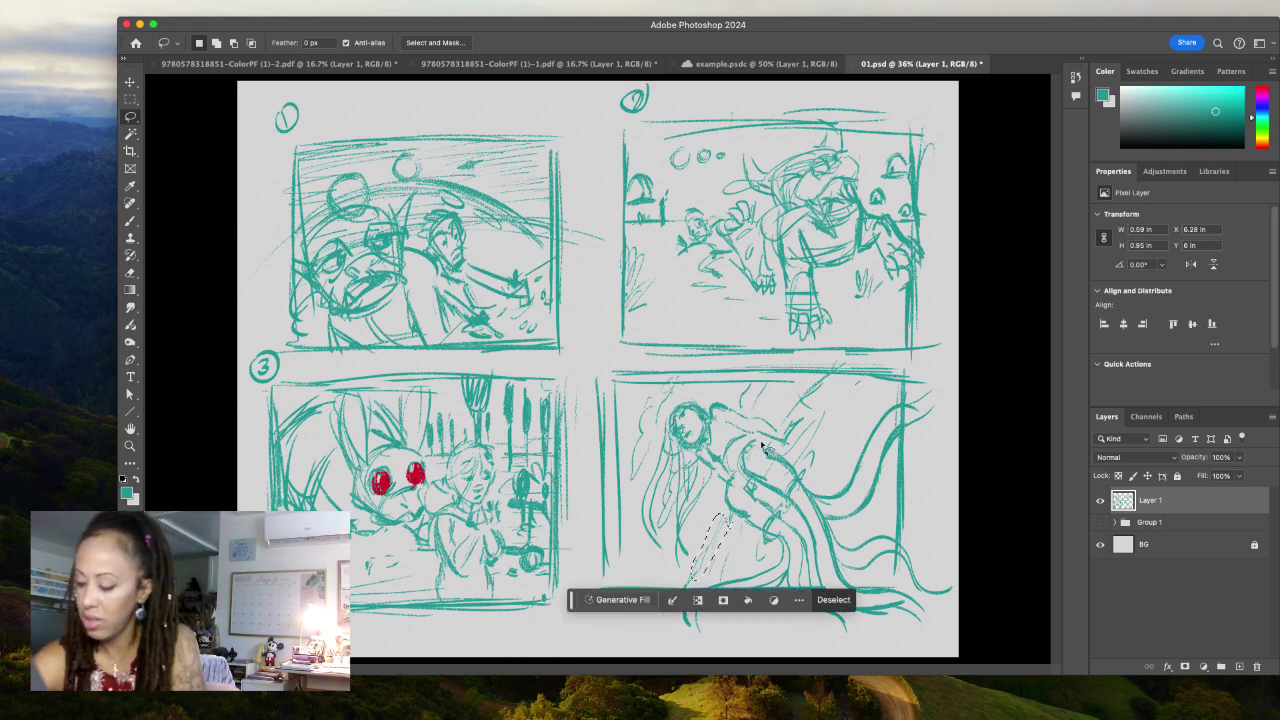
key("BackSpace")
key("super+d")
left_click_drag(850, 370, 852, 368)
key("BackSpace")
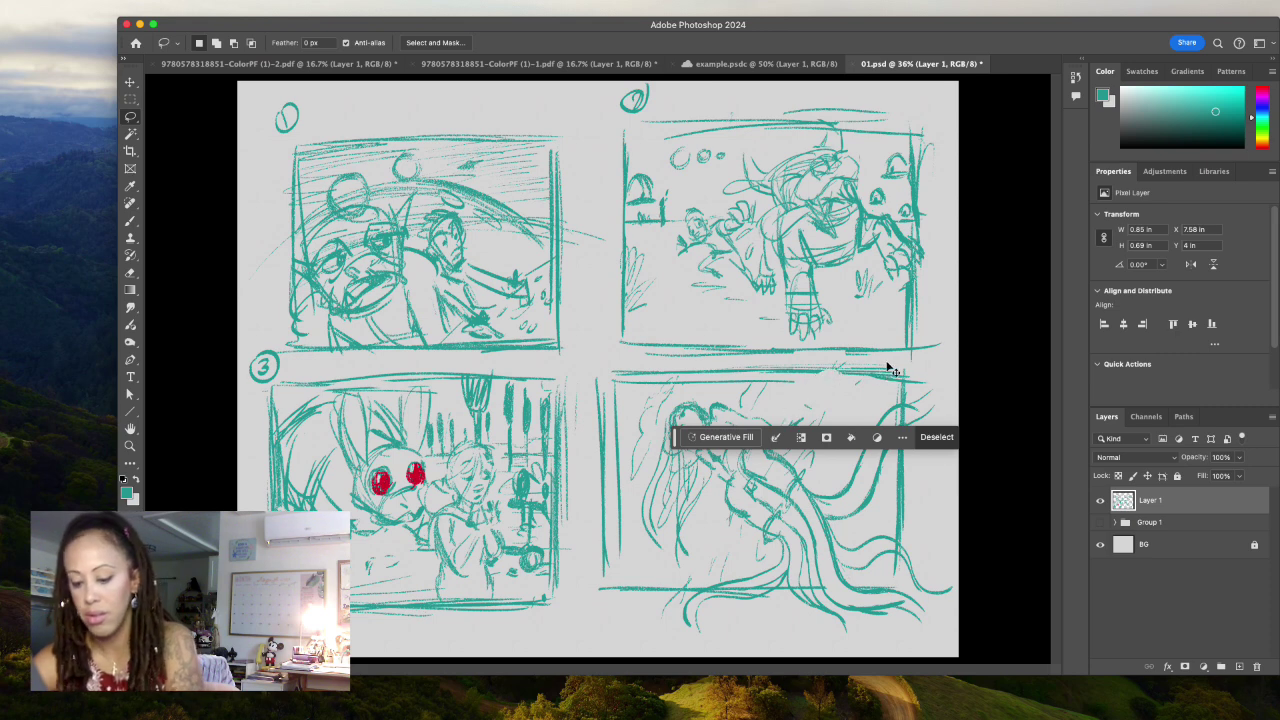
key("super+d")
key("b")
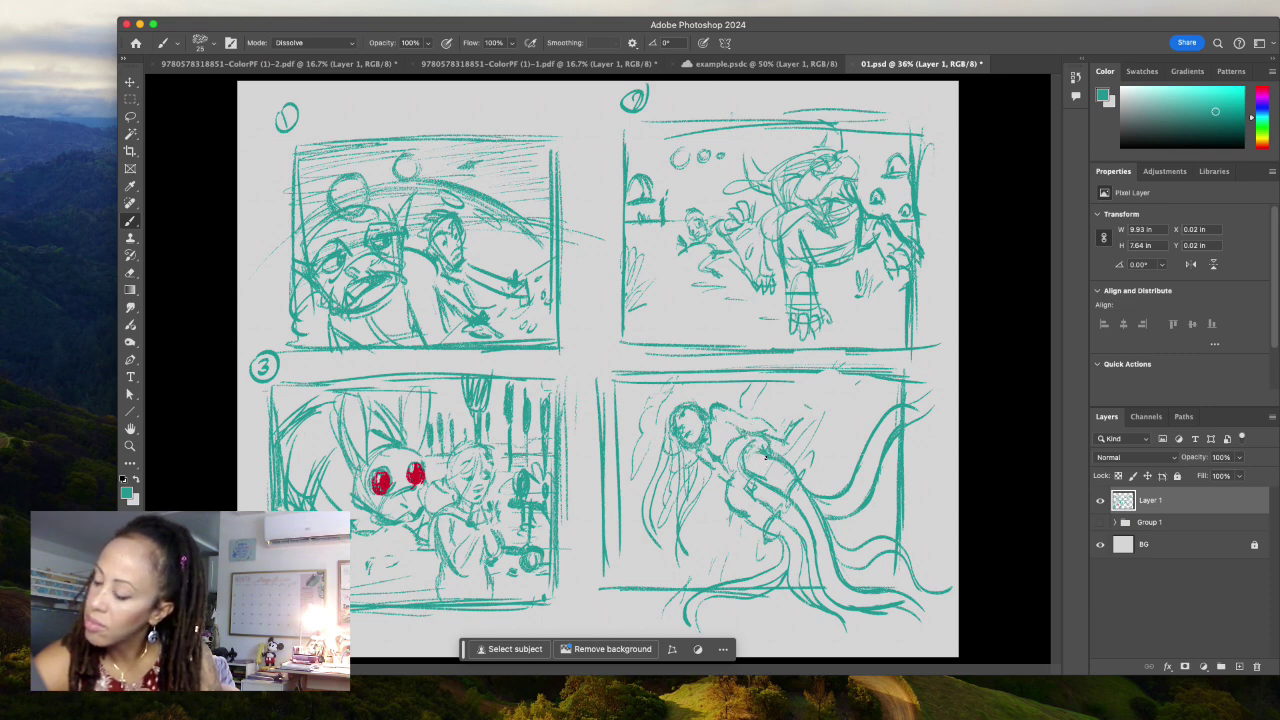
- Sketch a small round shape and a new shoulder line on the girl, then undo the faint strokes
left_click_drag(755, 445, 768, 460)
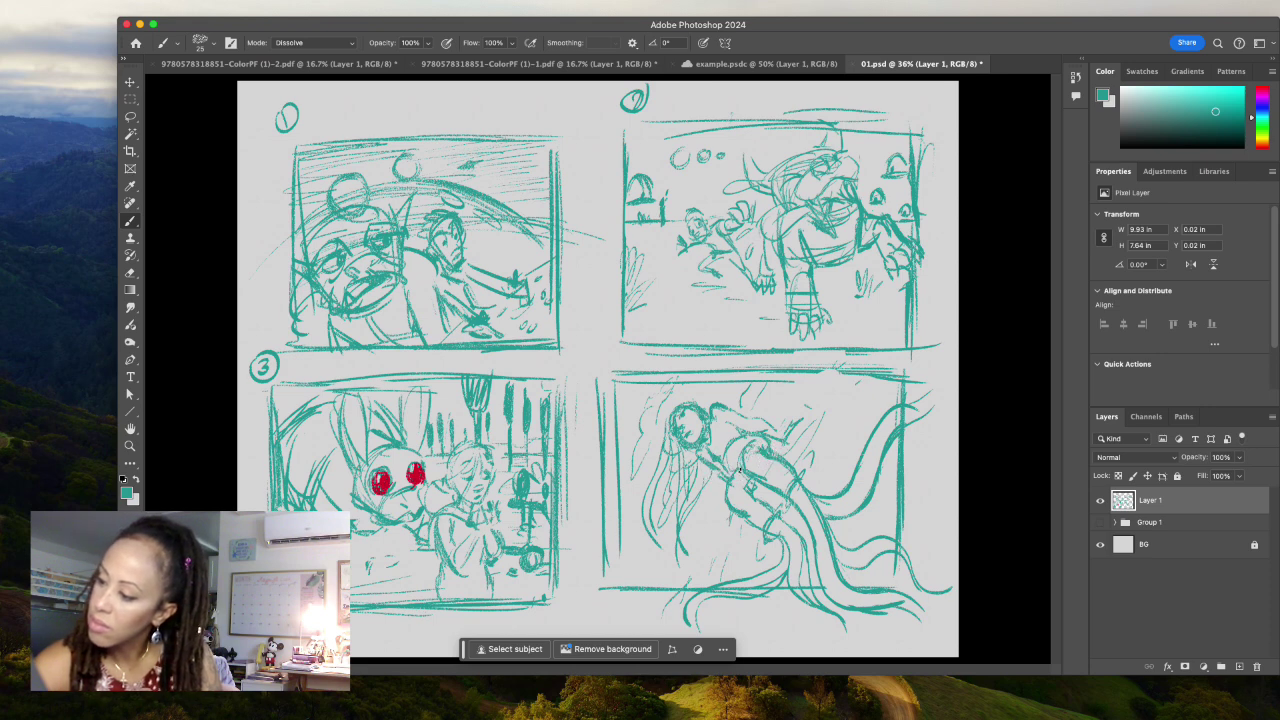
mouse_move(716, 424)
left_mouse_down()
mouse_move(750, 430)
mouse_move(822, 400)
left_mouse_up()
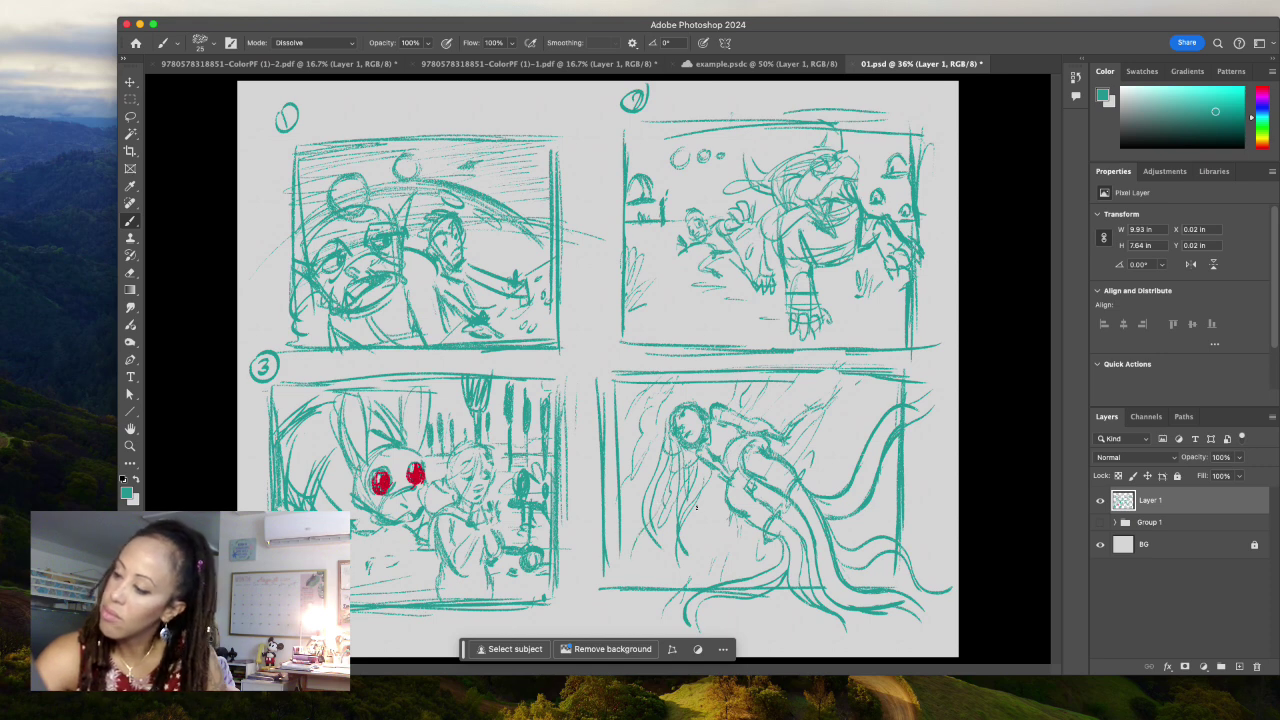
key("super+z")
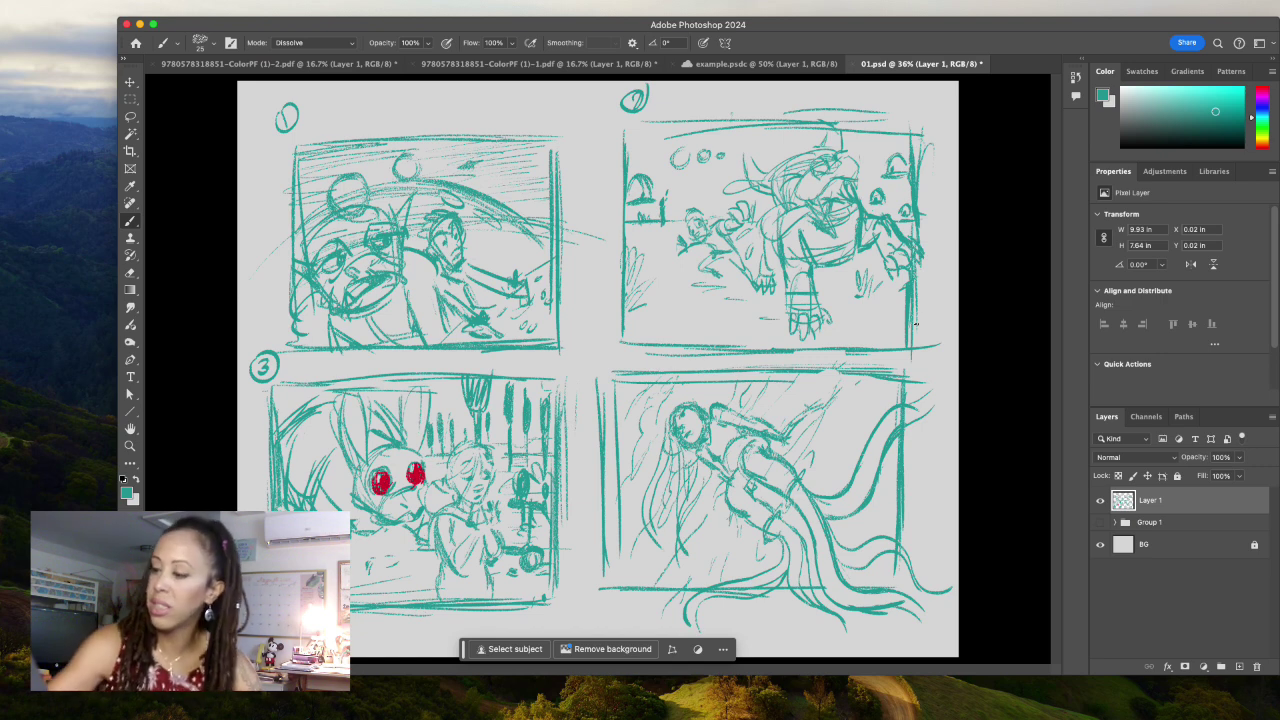
- Brush a '4' at the fourth frame's top-left corner, then move focus away from Photoshop
mouse_move(586, 362)
left_mouse_down()
mouse_move(590, 374)
mouse_move(586, 354)
left_mouse_up()
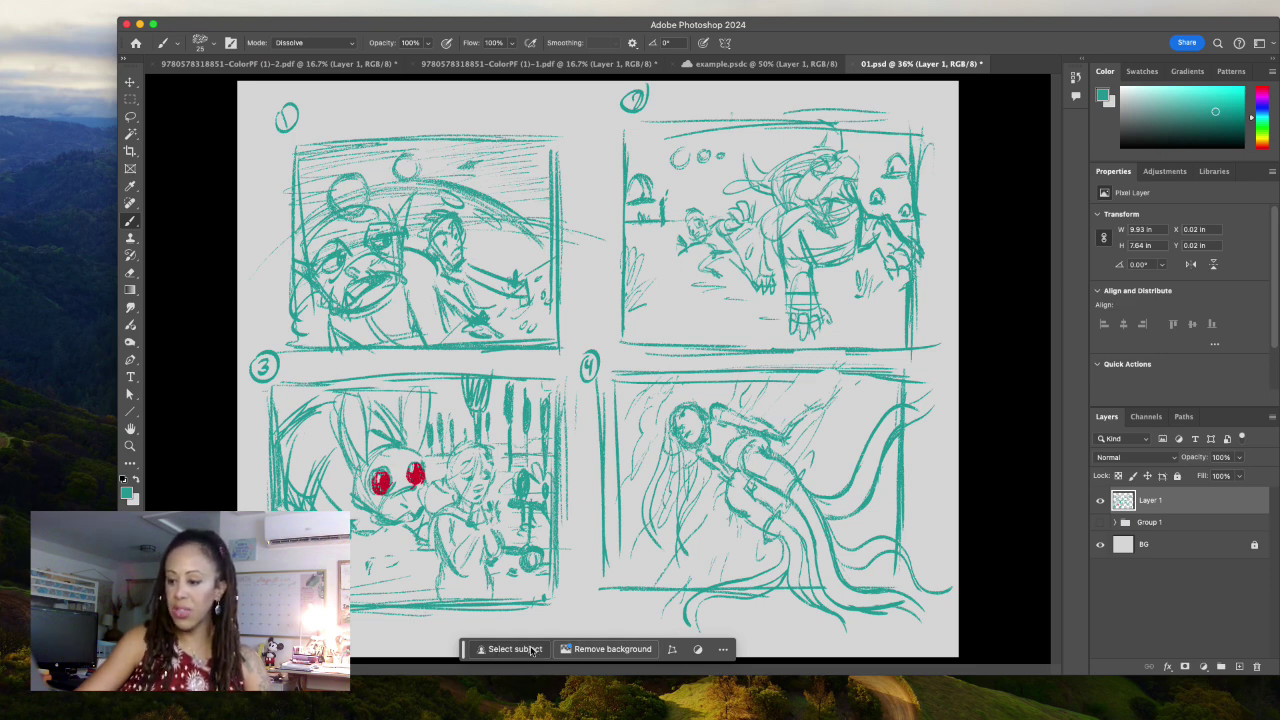
left_click(530, 700)
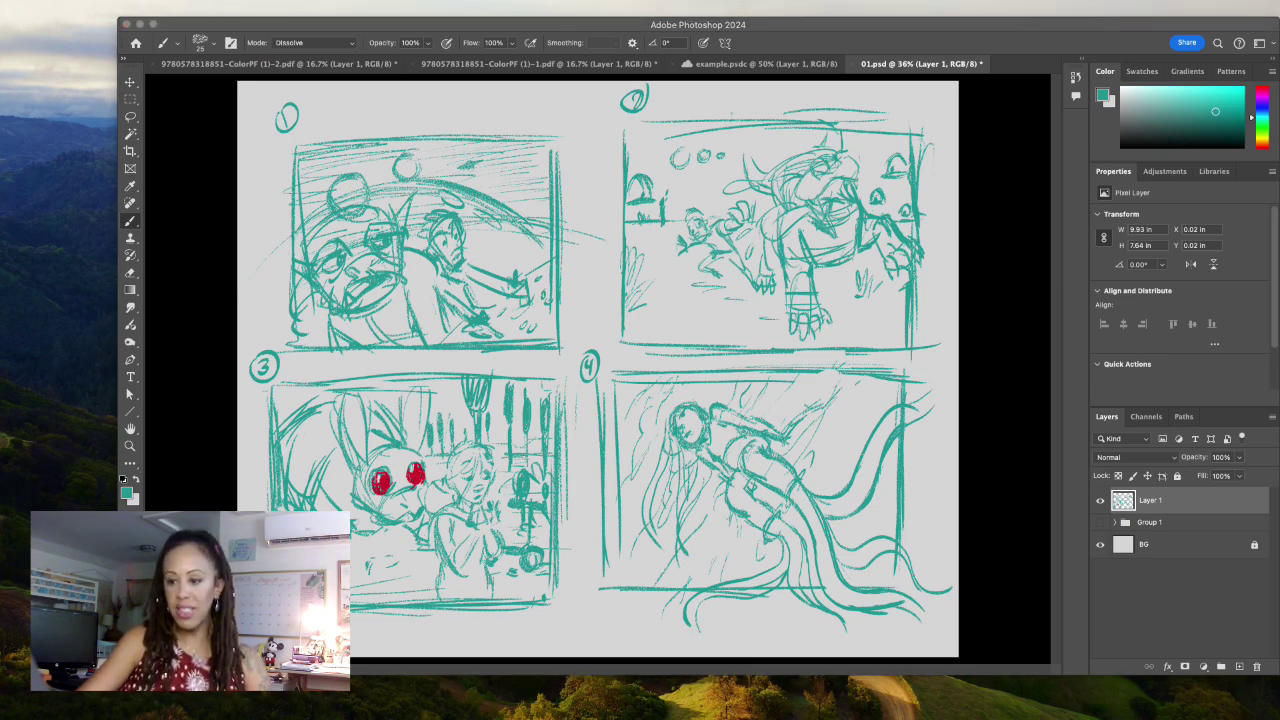